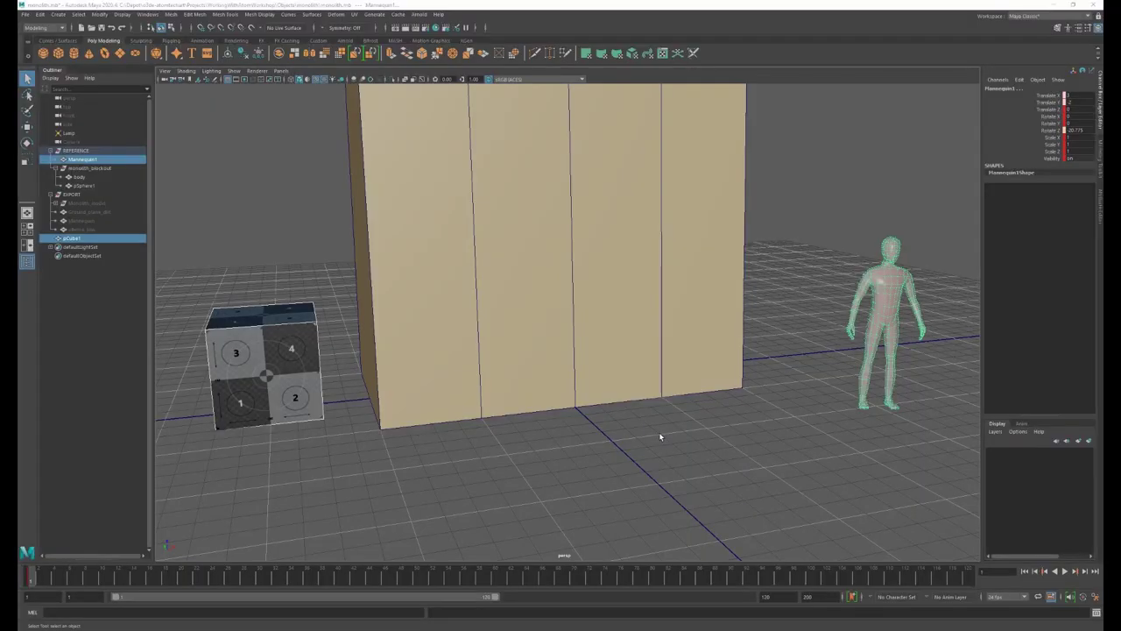
- Examine the scale of the reference cube and mannequin against the monolith blockout's body and sphere
left_click(680, 459)
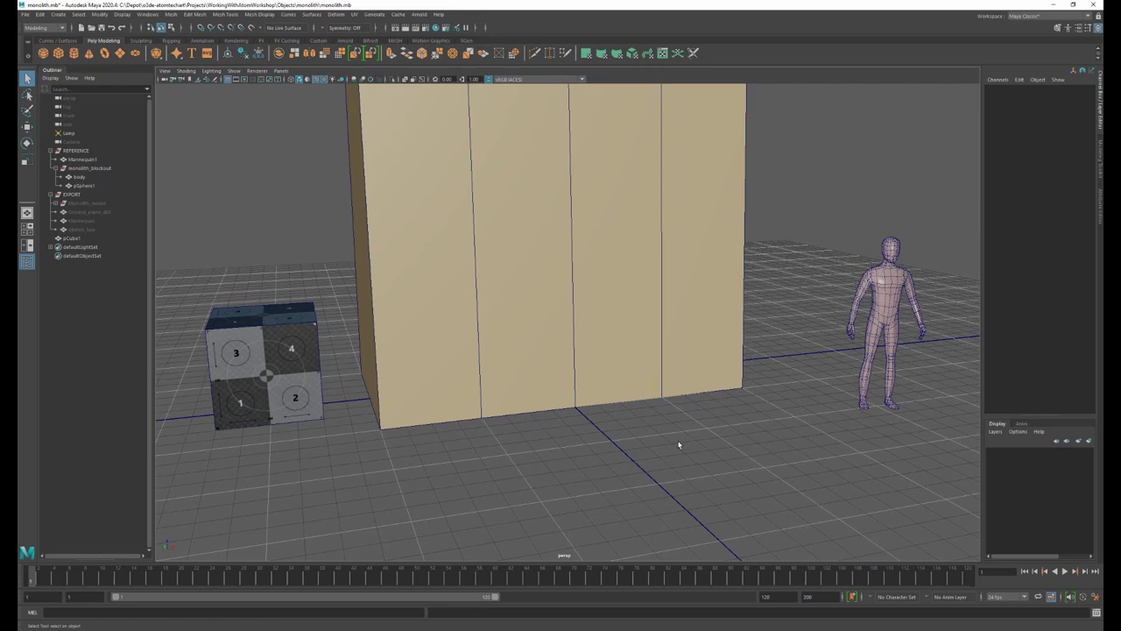
left_click(270, 406)
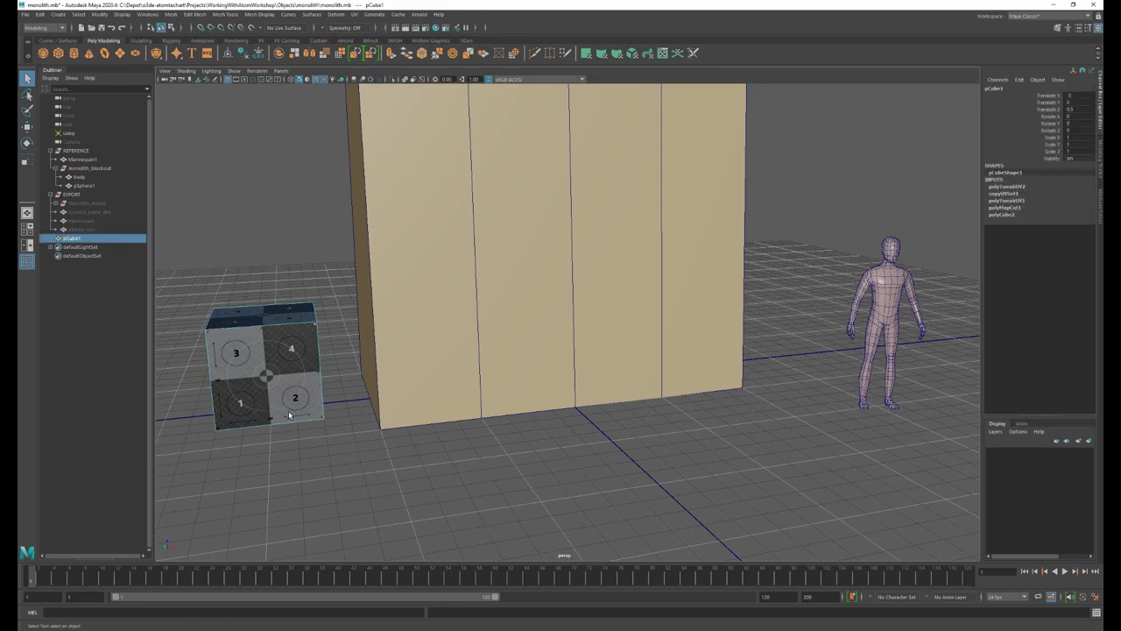
left_click(740, 497)
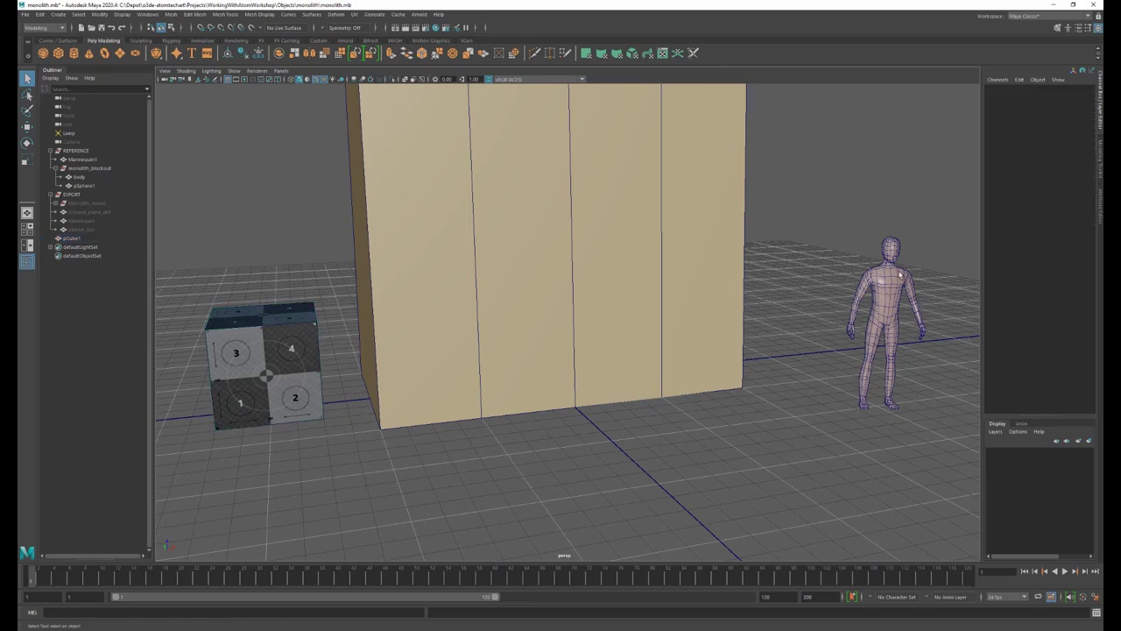
left_click(898, 276)
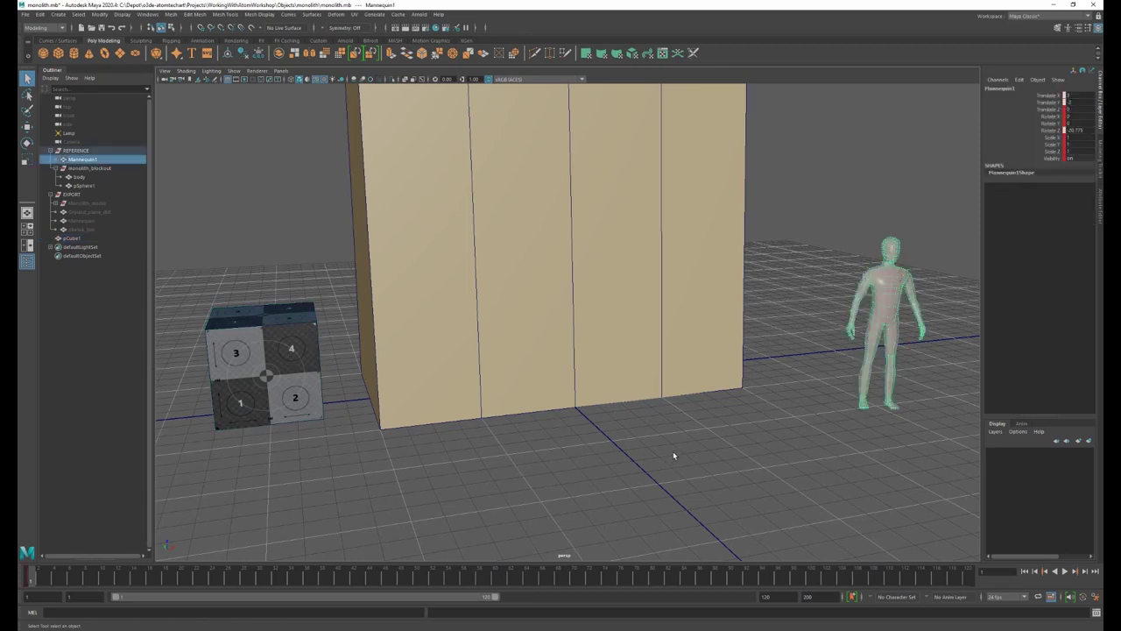
left_click(571, 354)
key("f")
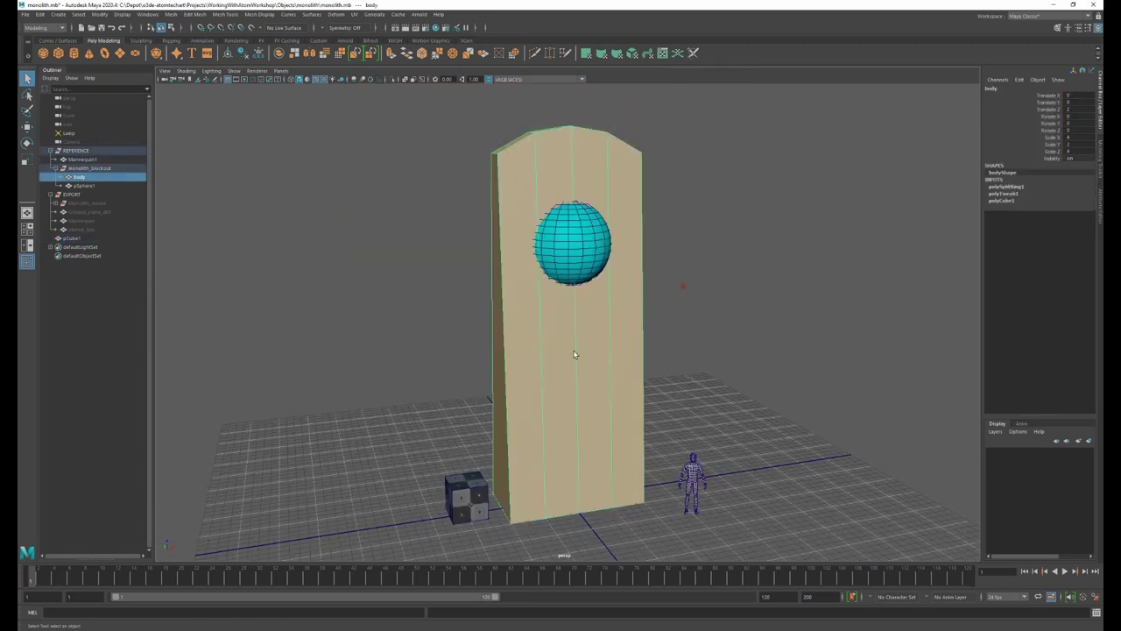
left_click(580, 274, "shift")
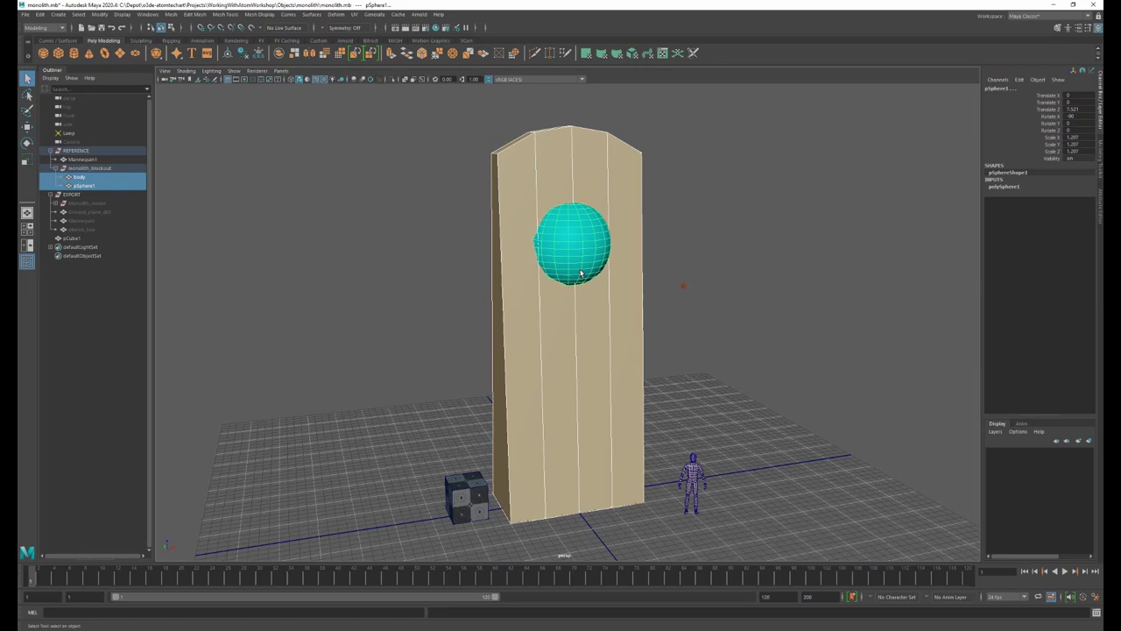
- Export the monolith_blockout group as FBX to monolith_blockout.fbx, replacing the existing file
left_click(100, 169)
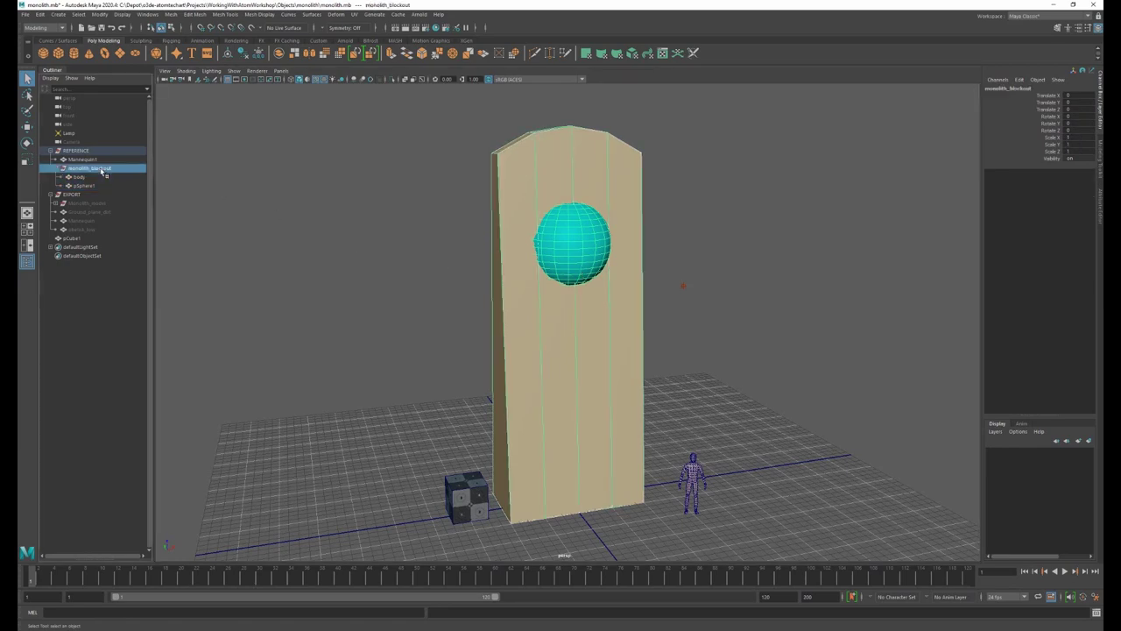
left_click(25, 14)
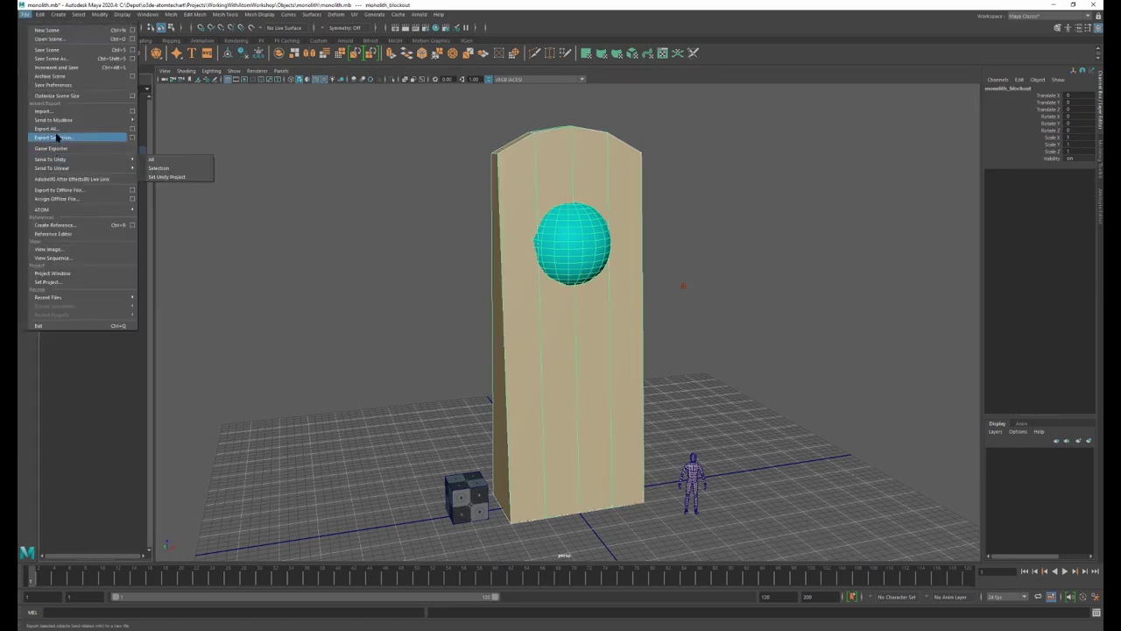
left_click(135, 143)
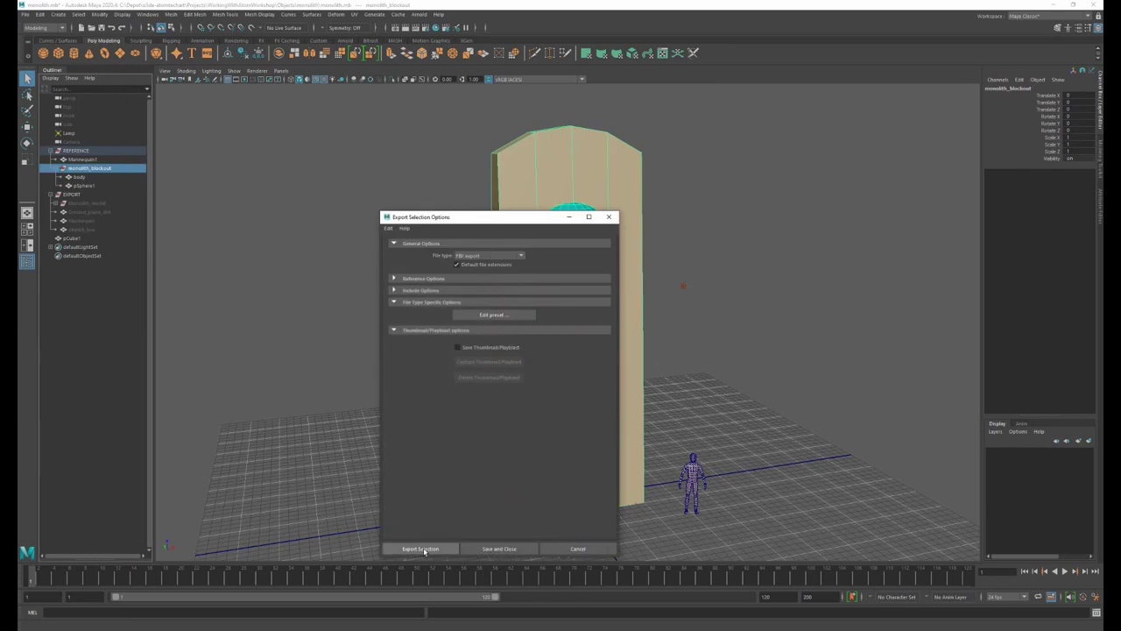
left_click(419, 551)
left_click(499, 138)
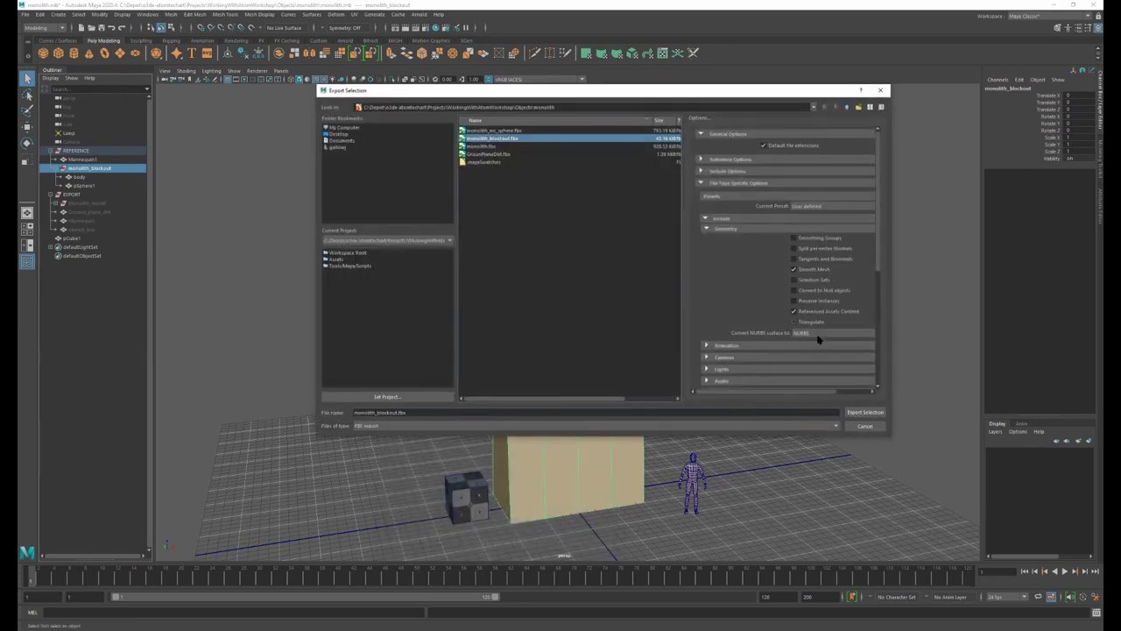
left_click(861, 413)
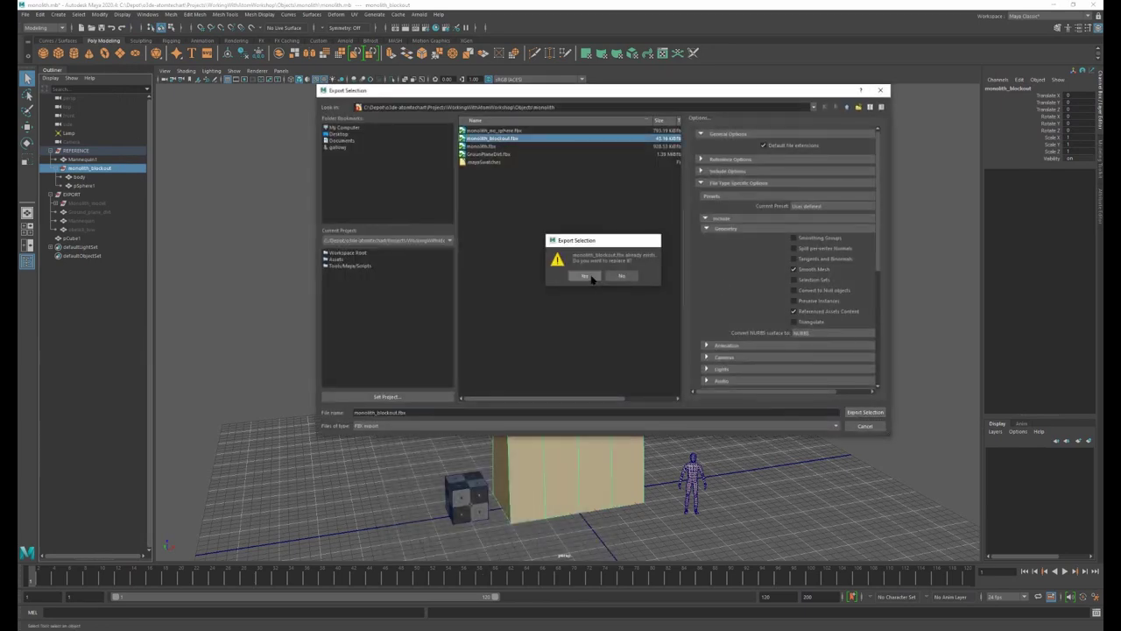
left_click(584, 275)
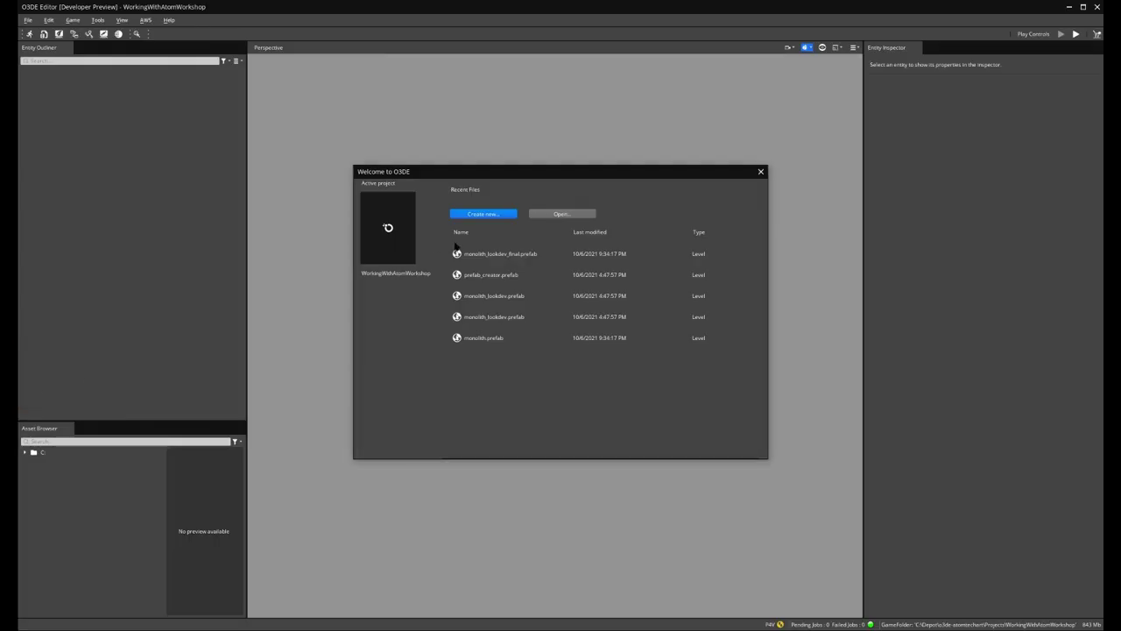
- Switch to the O3DE Editor and create a new level named monolith_blockout
left_click(500, 216)
type("mc")
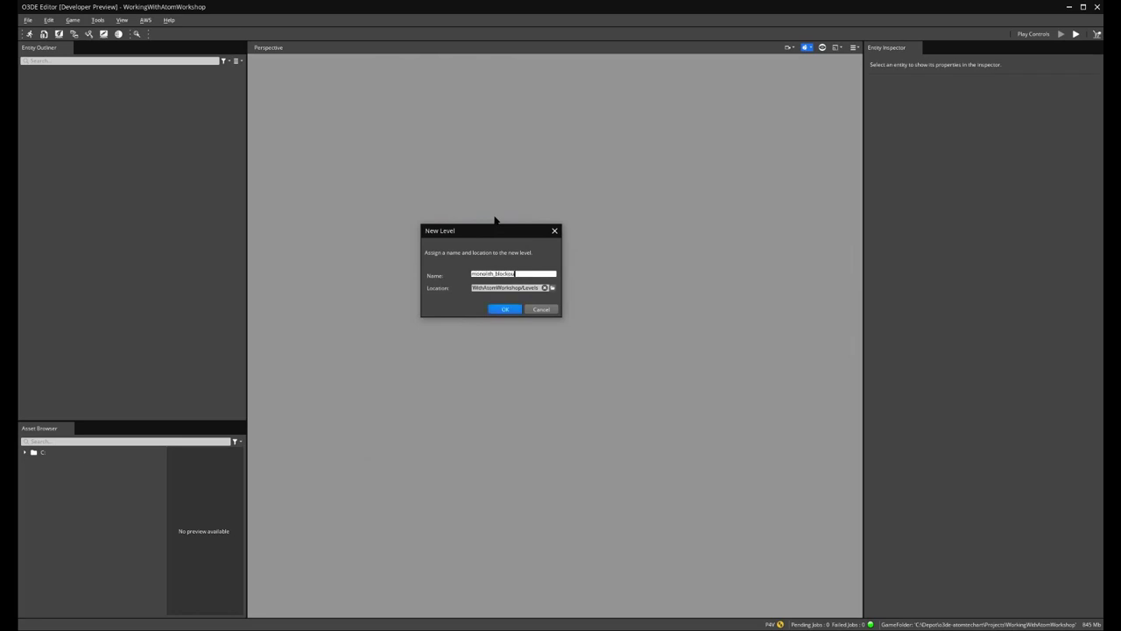
left_click(505, 309)
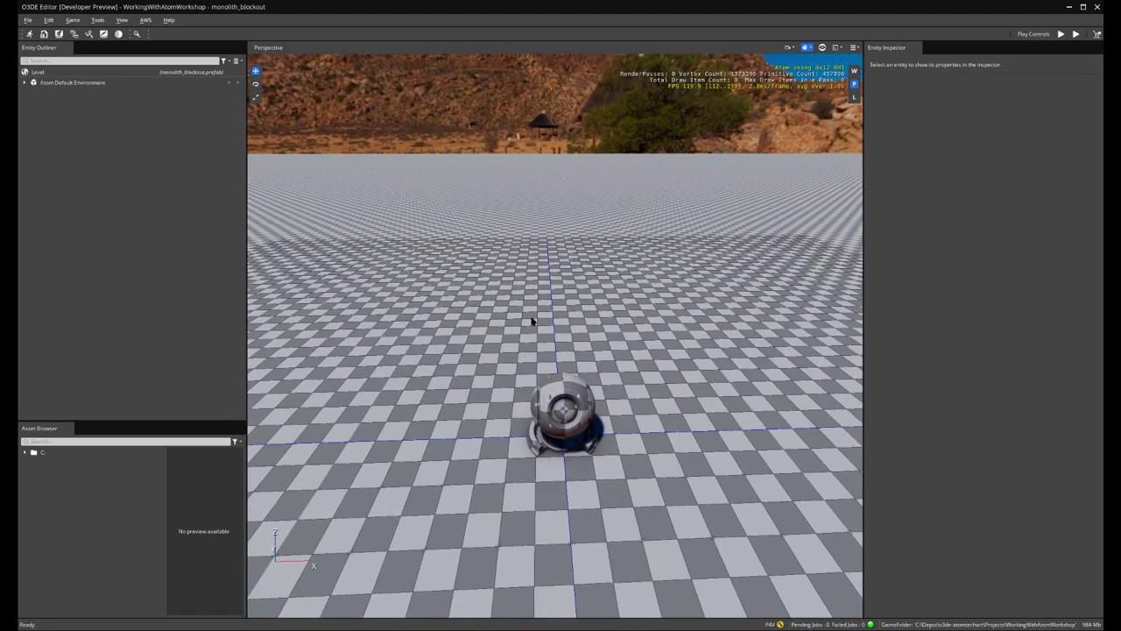
- Rename the Shader Ball entity under Atom Default Environment to monolith
left_click(24, 83)
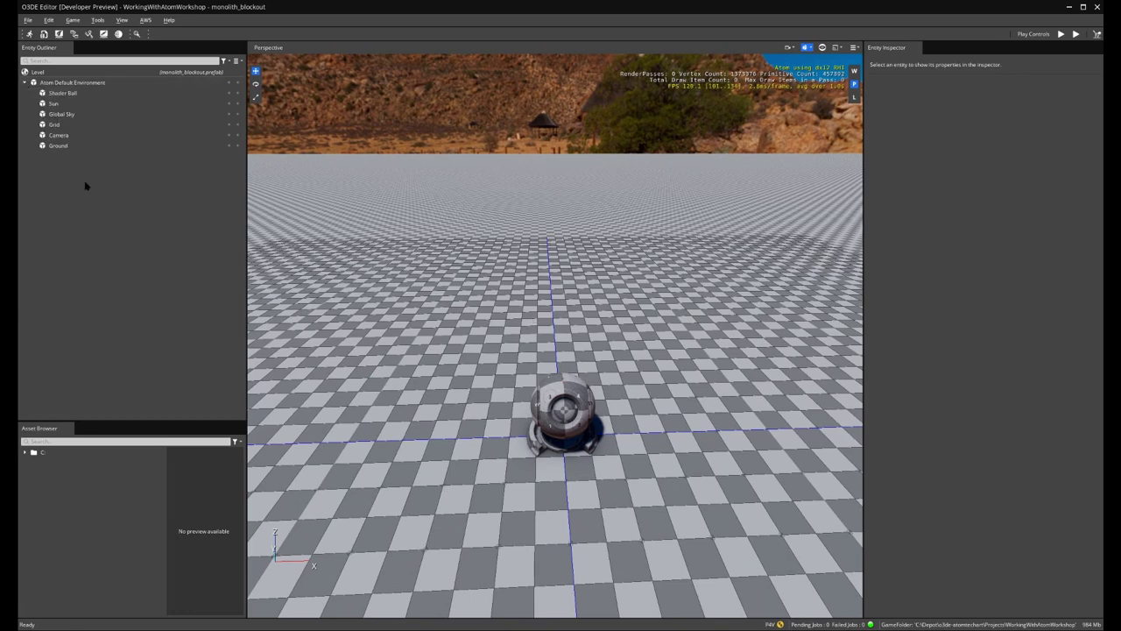
left_click(61, 93)
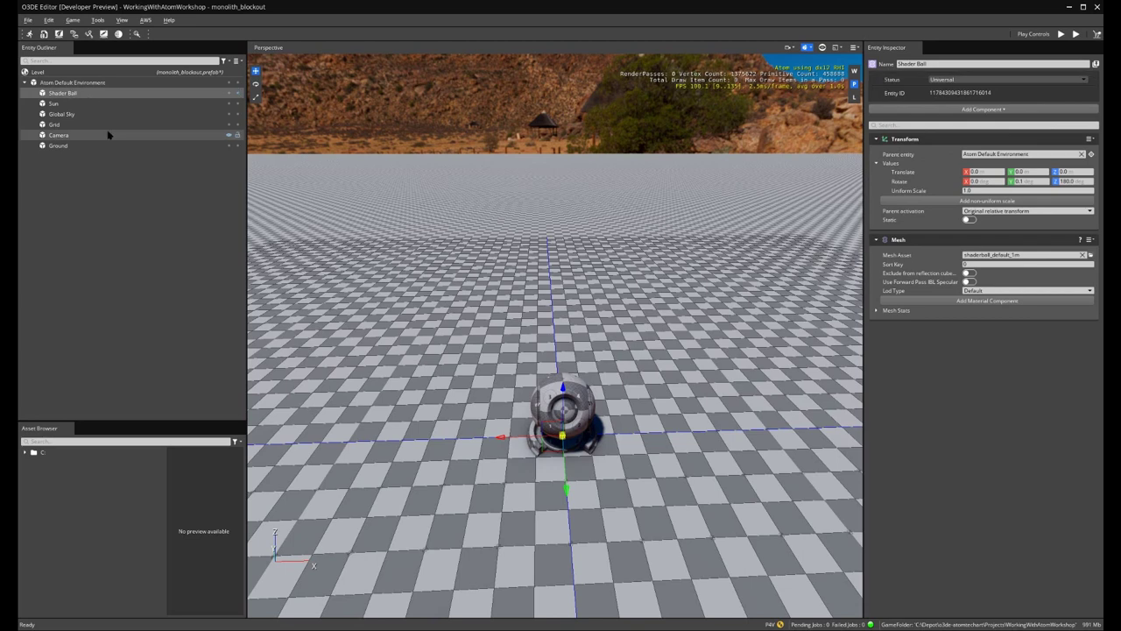
left_click(62, 93)
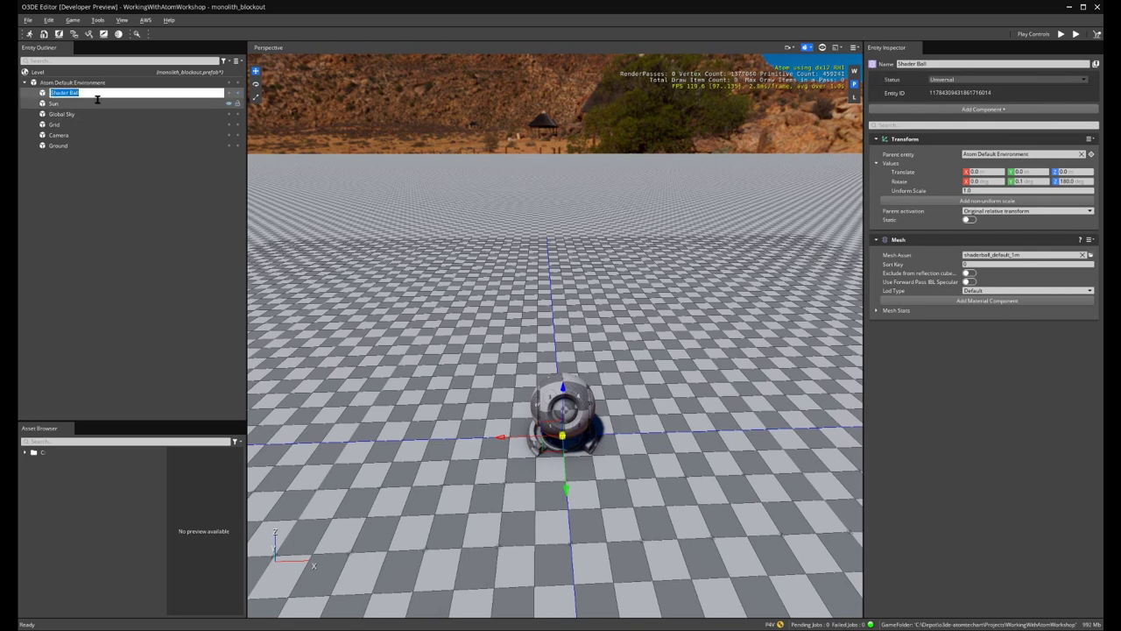
type("mon")
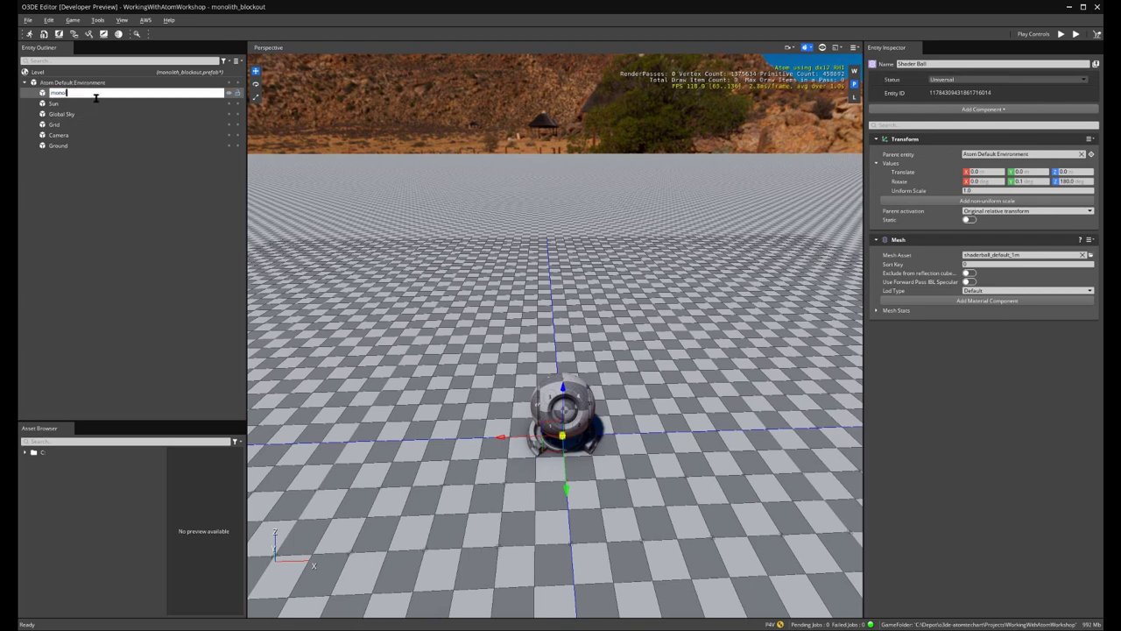
type("olith")
key("Return")
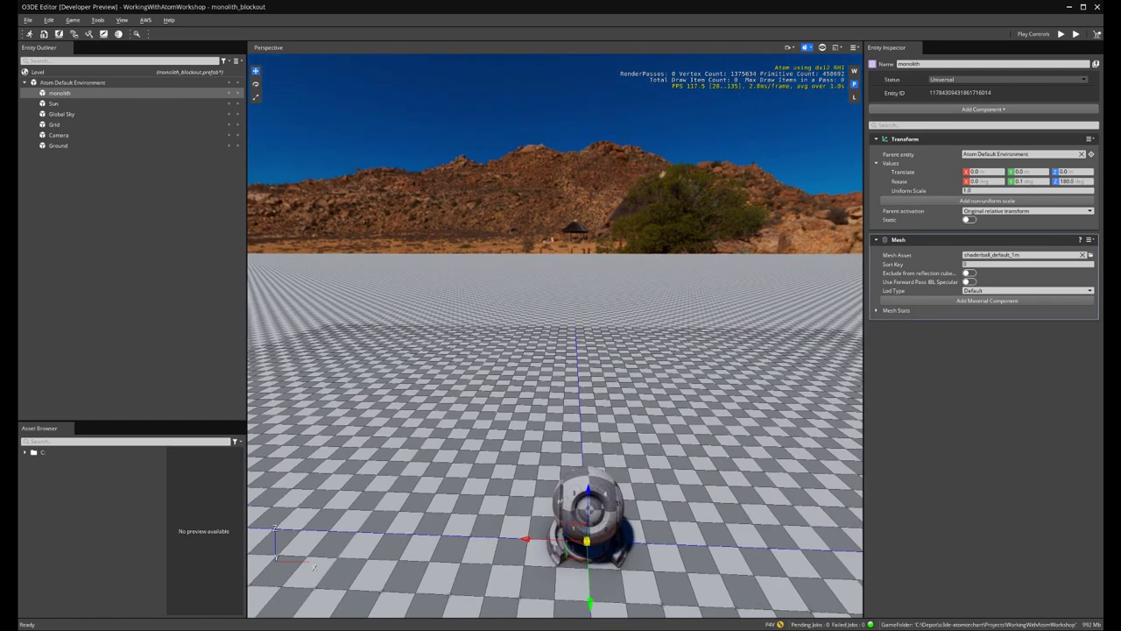
- Replace the monolith entity's mesh asset with monolith_blockout.azmodel and frame the model in the viewport
right_click_drag(670, 410, 669, 406)
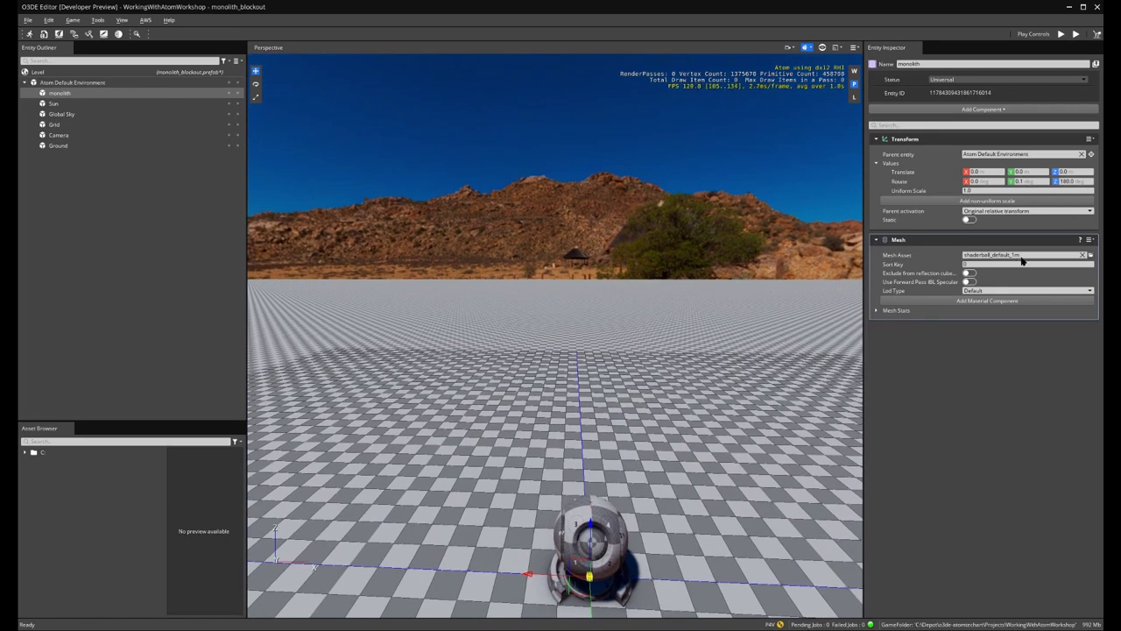
left_click(1082, 254)
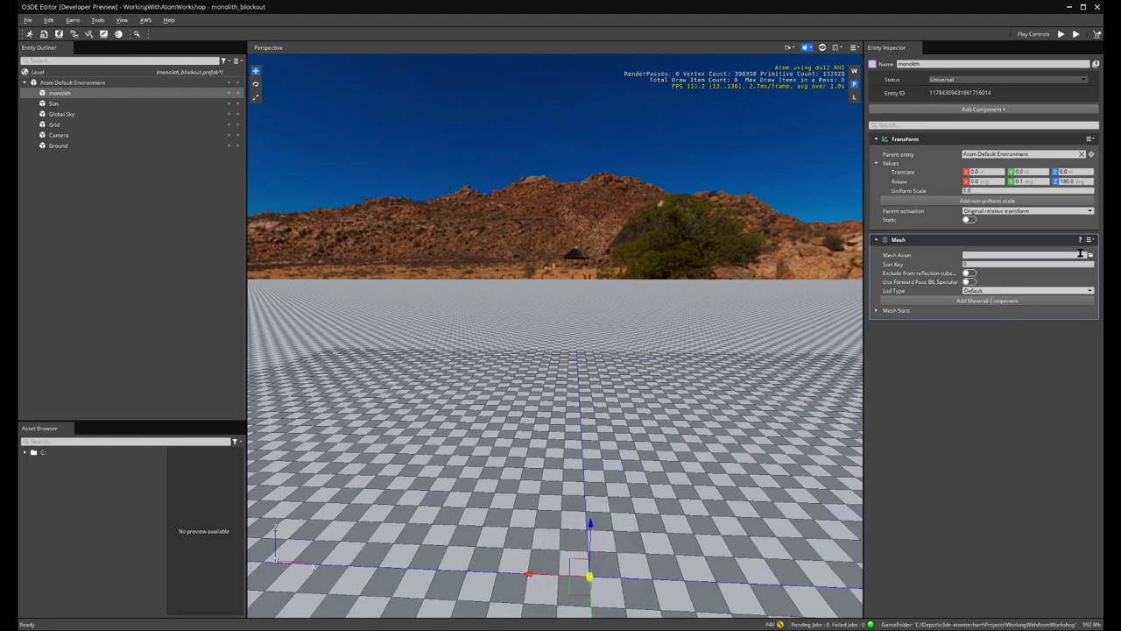
type("monolith")
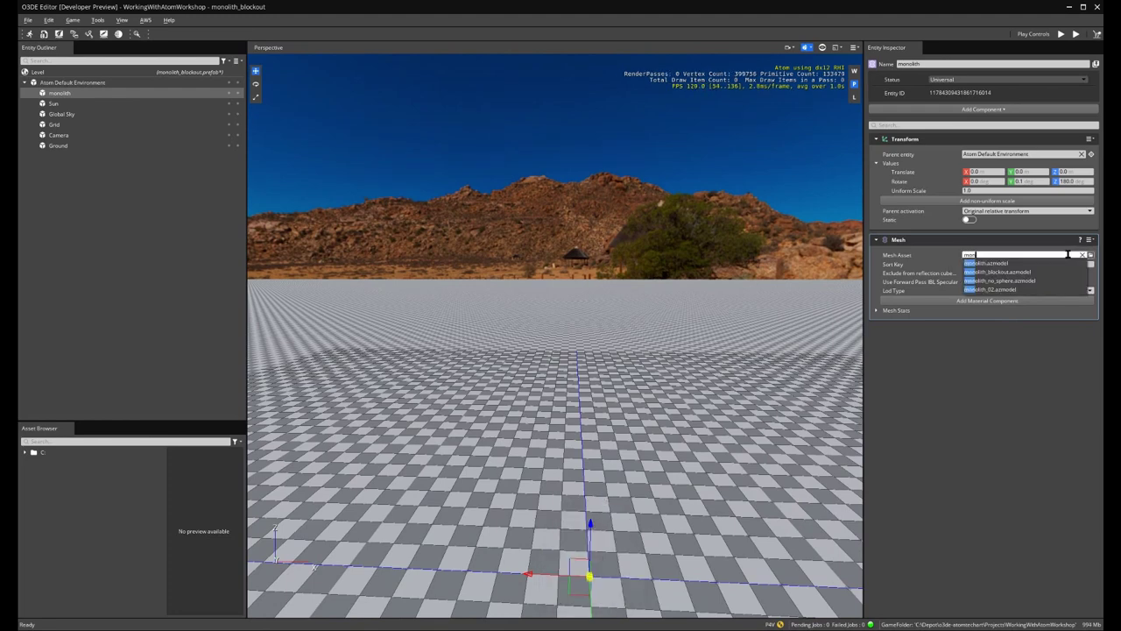
left_click(997, 271)
right_click_drag(592, 320, 526, 333)
key("z")
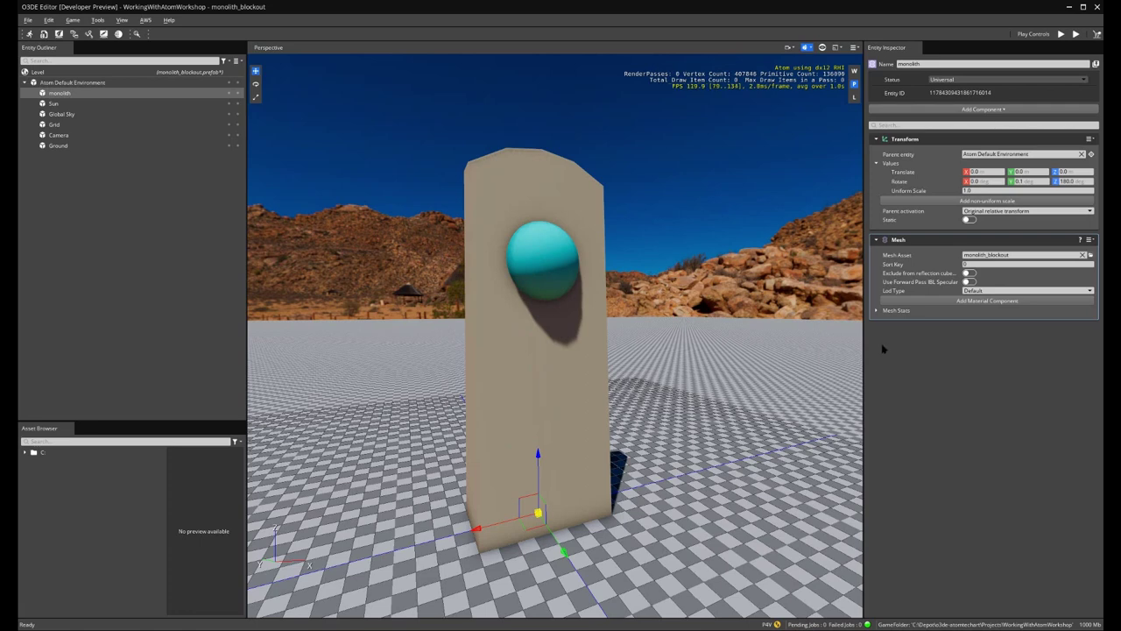
- Add a Material component to the monolith entity, then clear the entity selection
left_click(932, 301)
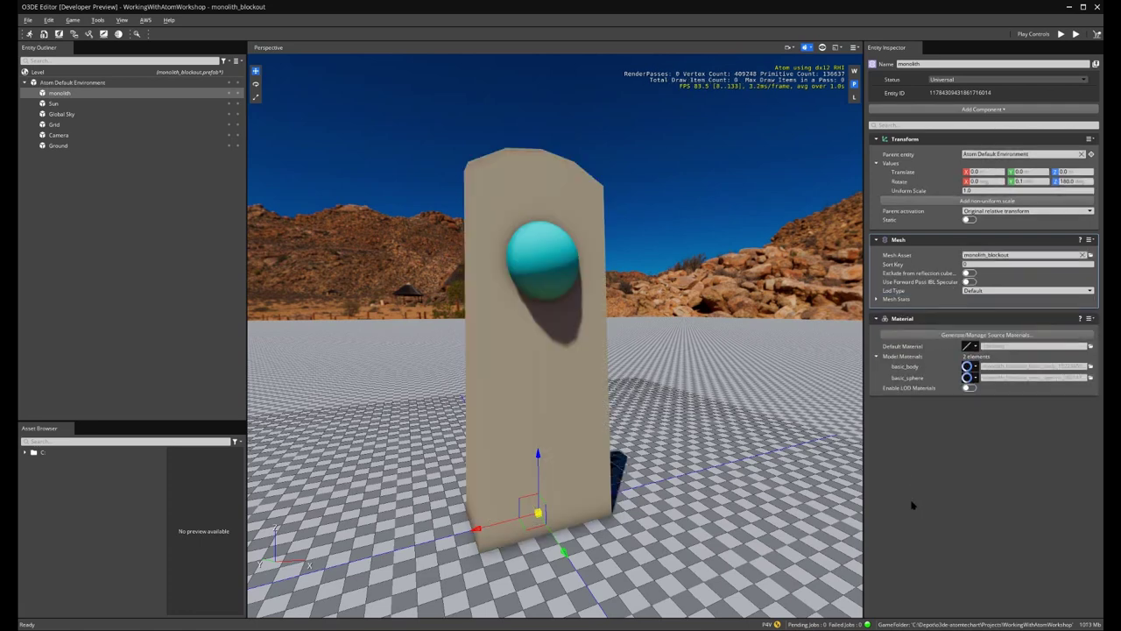
mouse_move(968, 366)
left_click(124, 260)
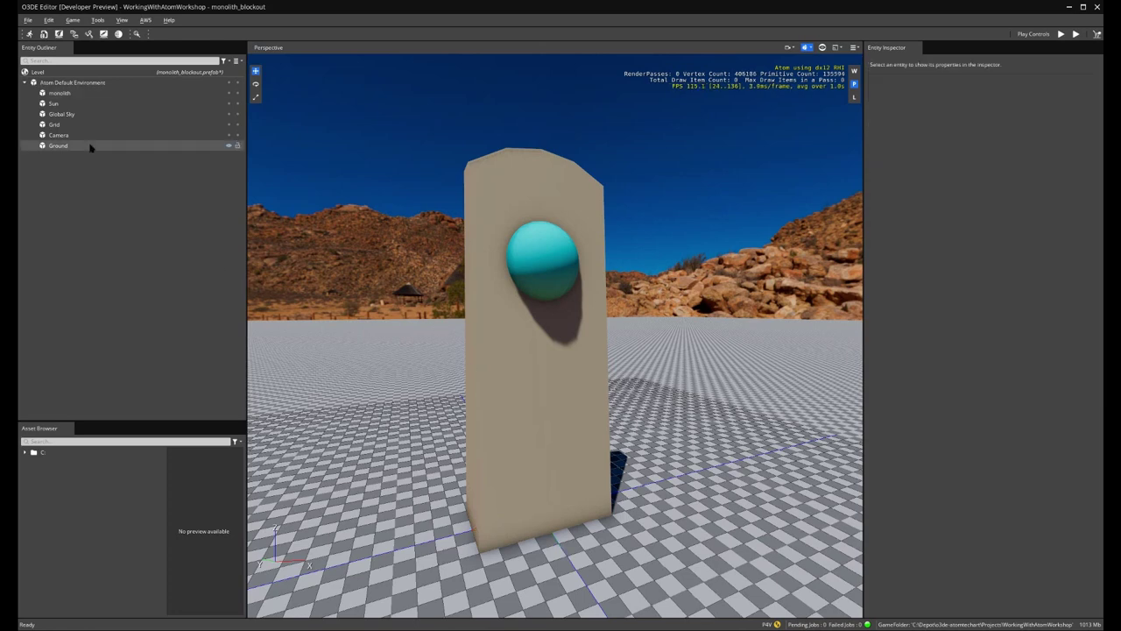
- Set the Global Sky entity's HDRi Skybox cubemap texture to evening_horizon_iblskyboxcm.exr.streamingimage
left_click(77, 118)
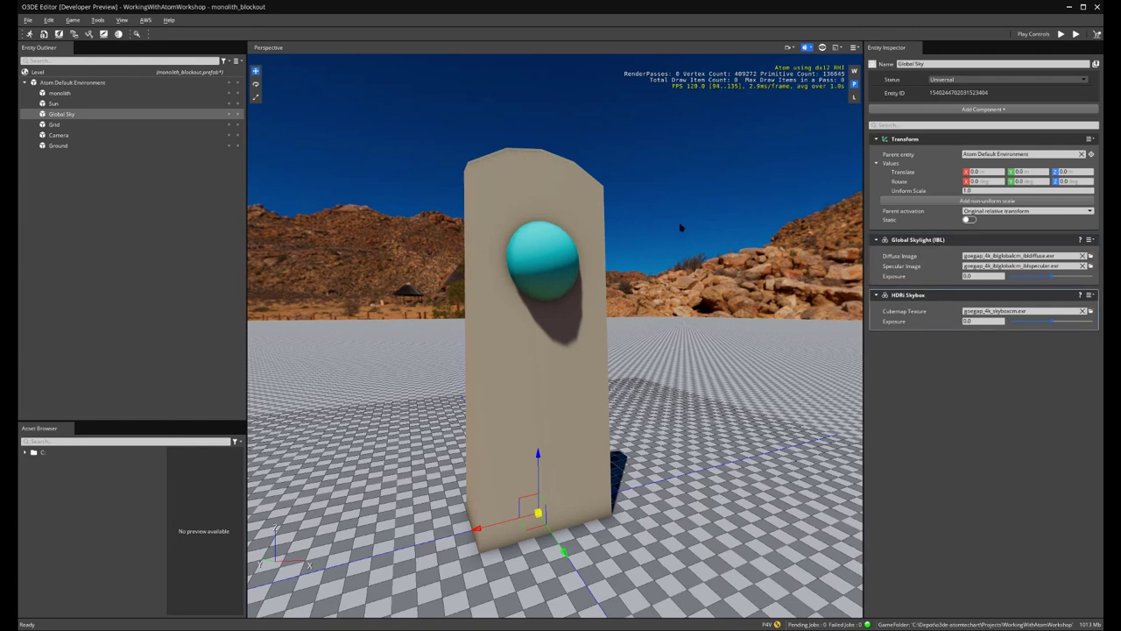
left_click(1091, 312)
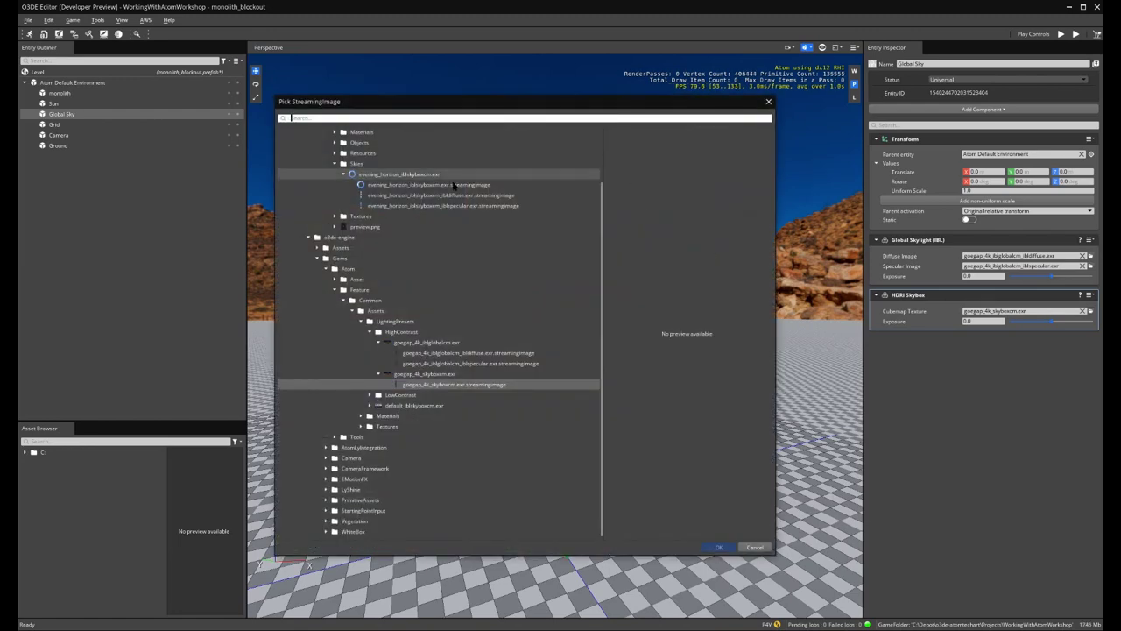
left_click(406, 174)
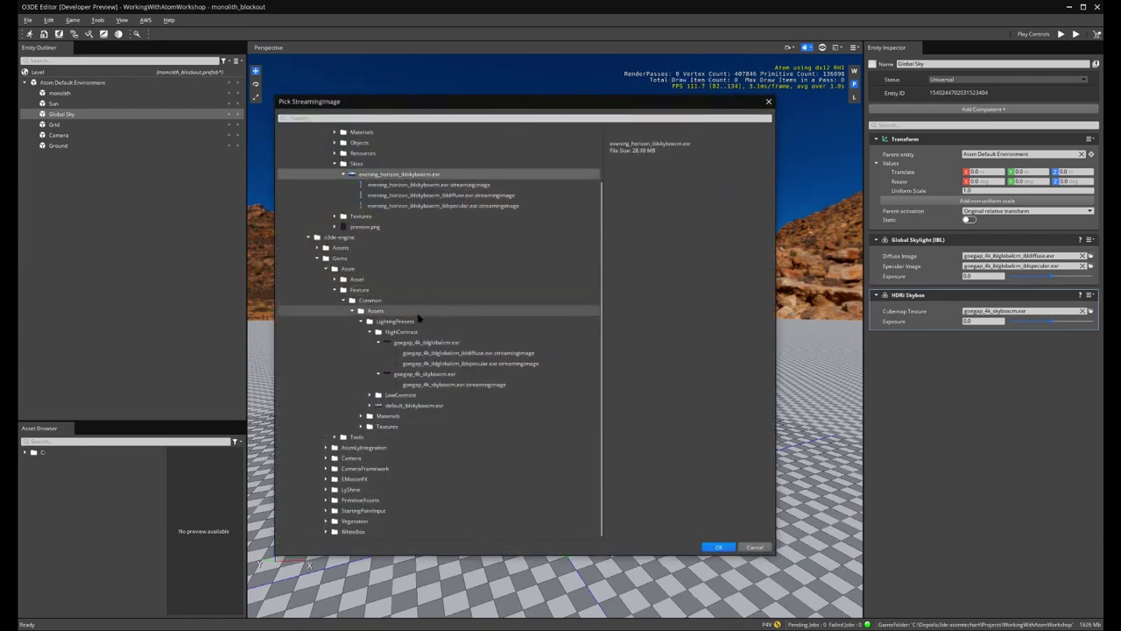
scroll(418, 317, "up", 2)
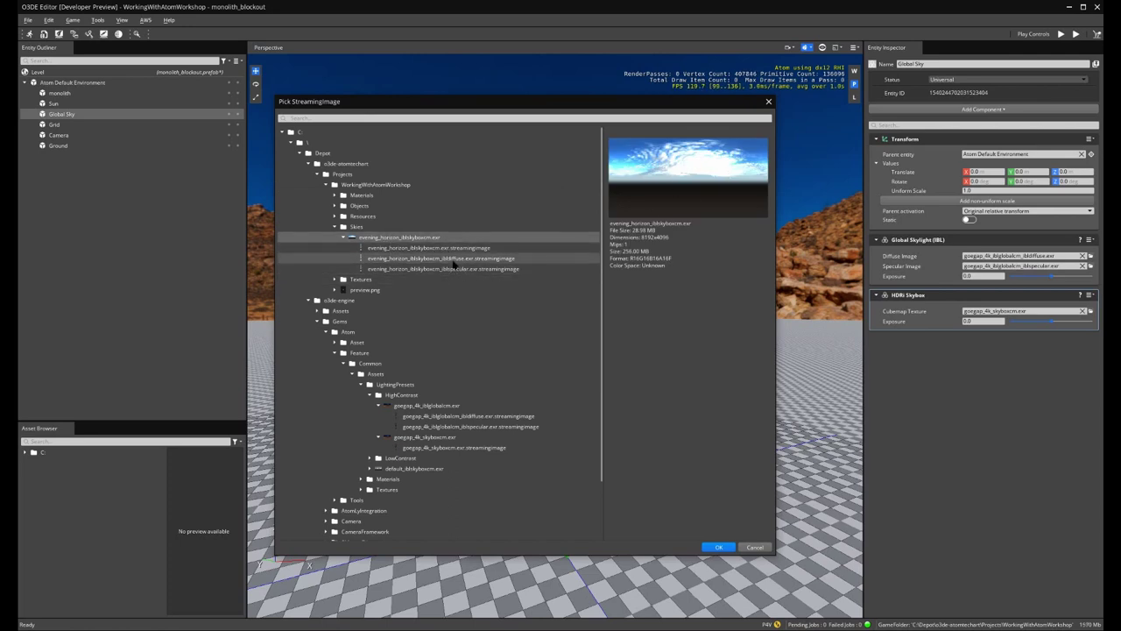
left_click(455, 251)
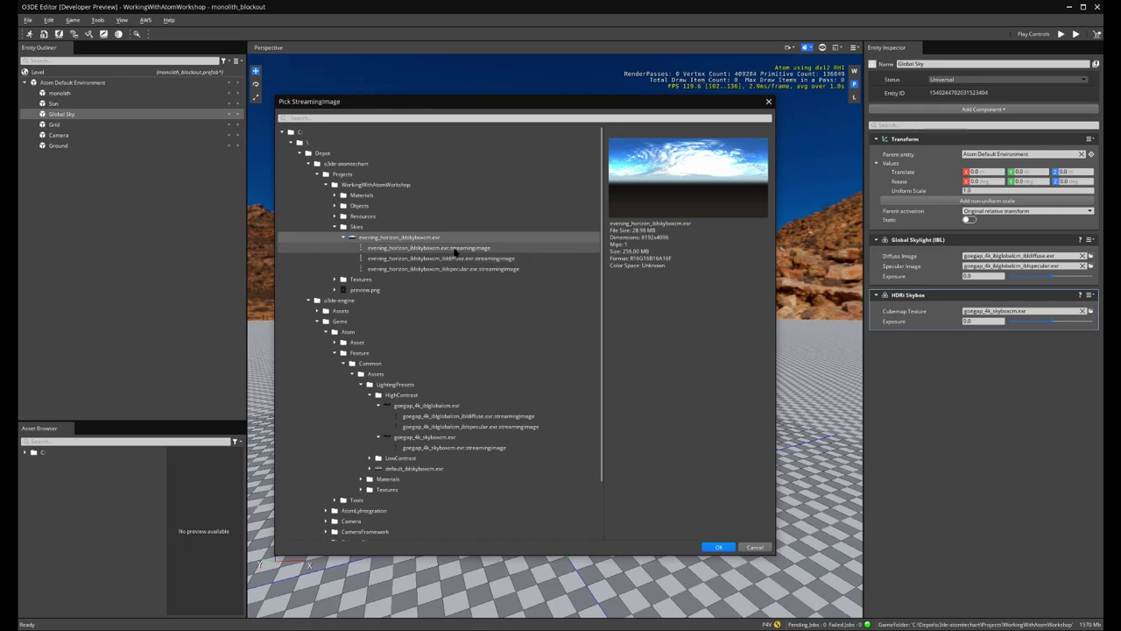
left_click(717, 546)
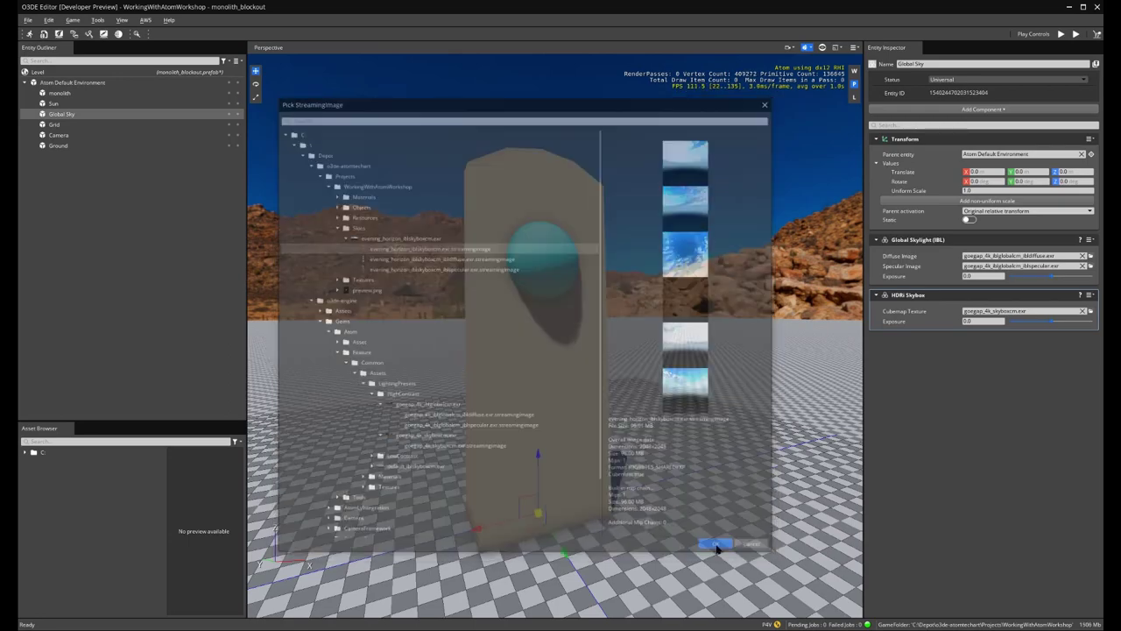
right_click_drag(706, 476, 666, 443)
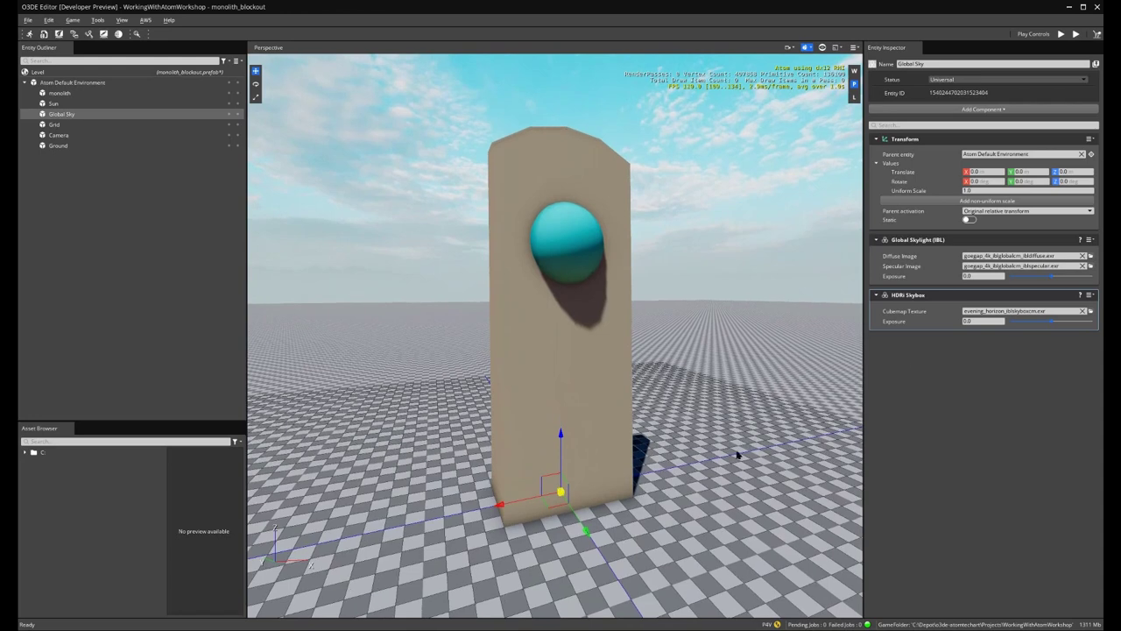
- Set the Global Skylight diffuse image to evening_horizon_iblskyboxcm_ibldiffuse.exr.streamingimage
left_click(1091, 255)
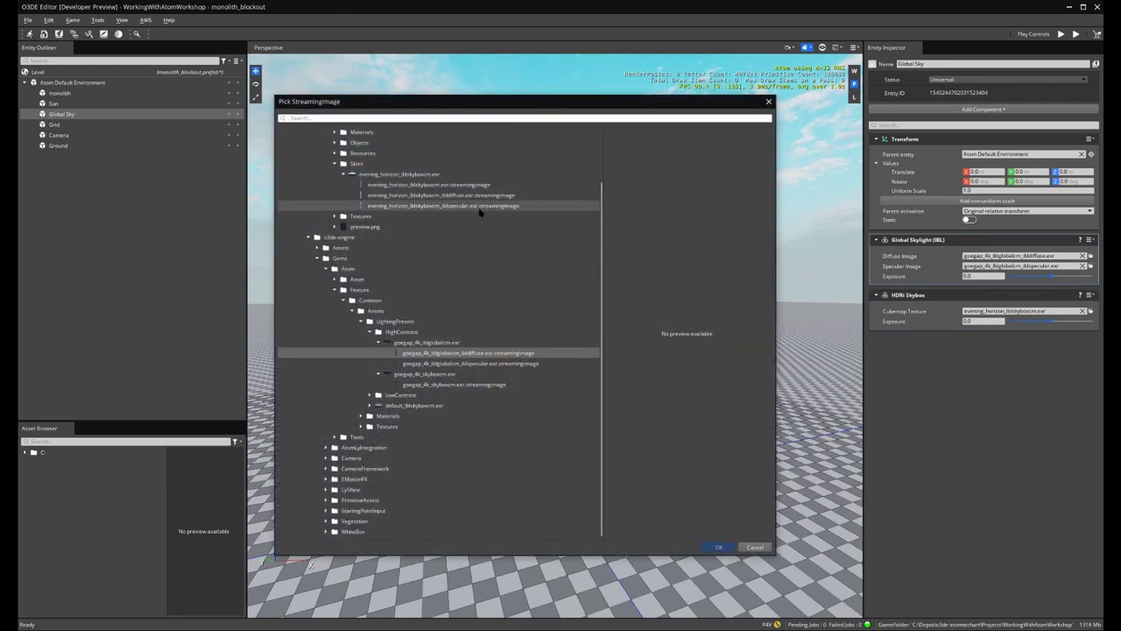
left_click(471, 197)
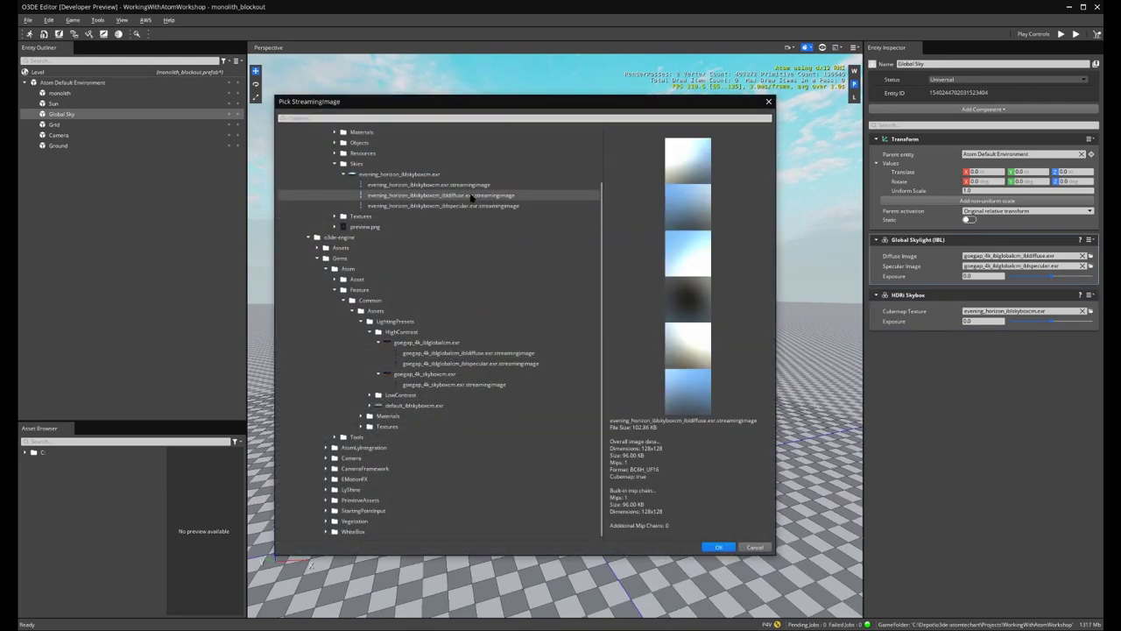
left_click(719, 547)
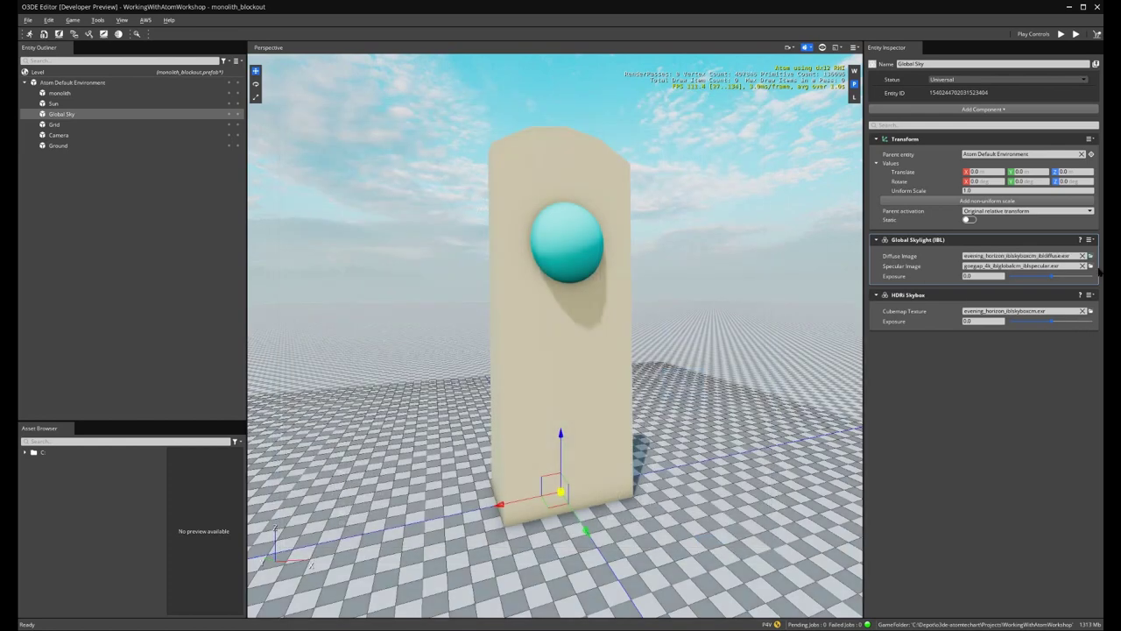
- Set the Global Skylight specular image to evening_horizon_iblskyboxcm_iblspecular.exr.streamingimage
left_click(1091, 266)
left_click(419, 206)
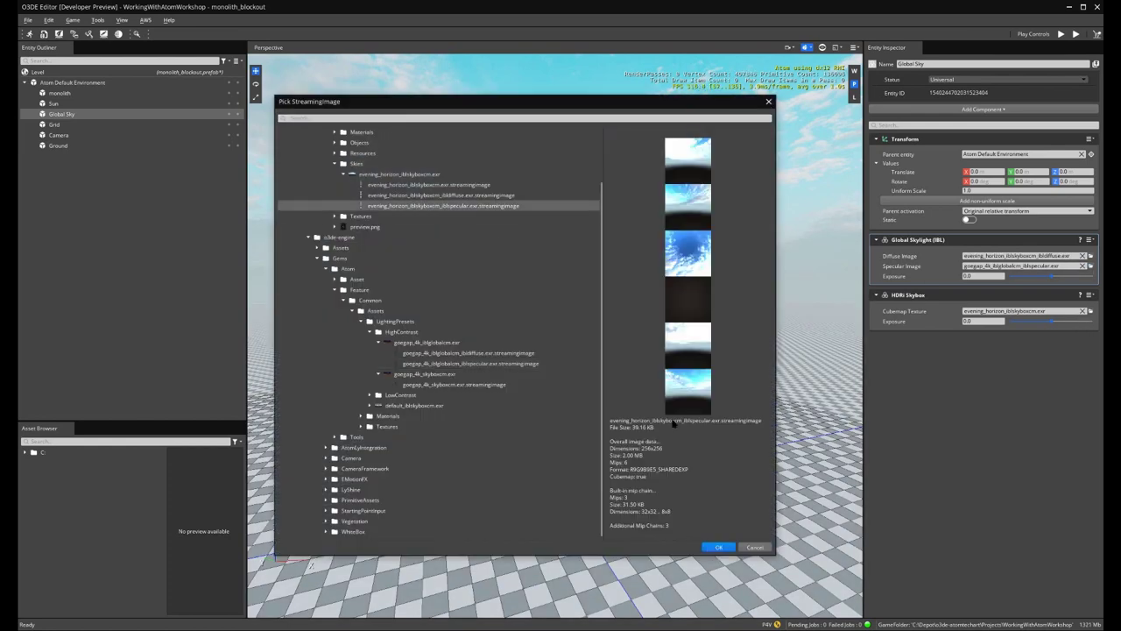
left_click(719, 547)
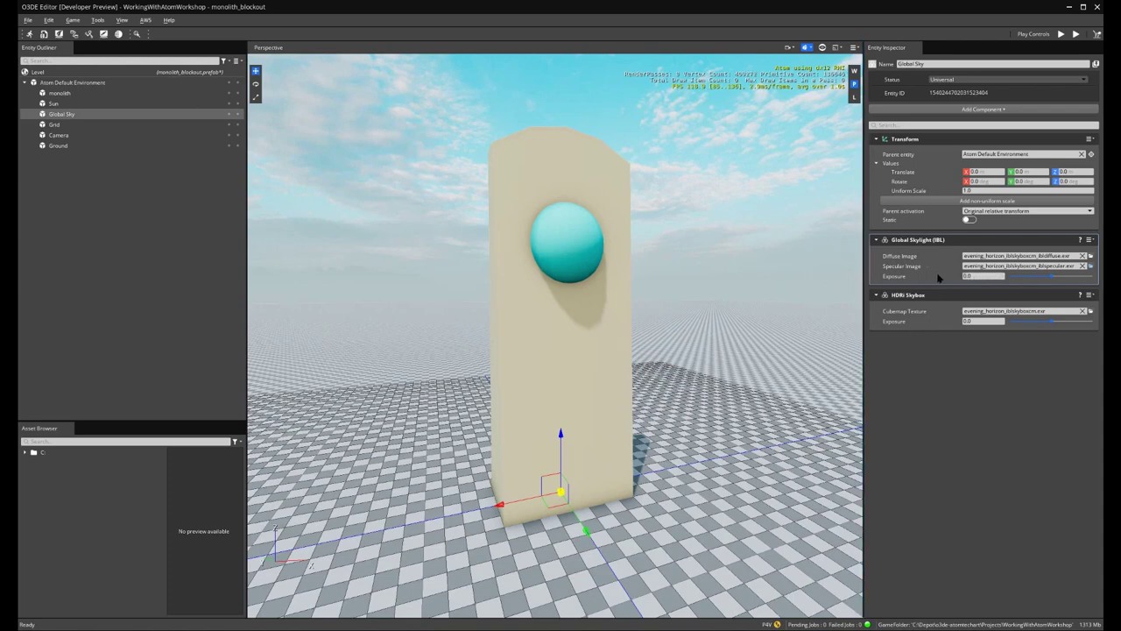
- Set the exposure of both the Global Skylight (IBL) and the HDRi Skybox on the Global Sky entity to -2.0
left_click(978, 277)
key("BackSpace")
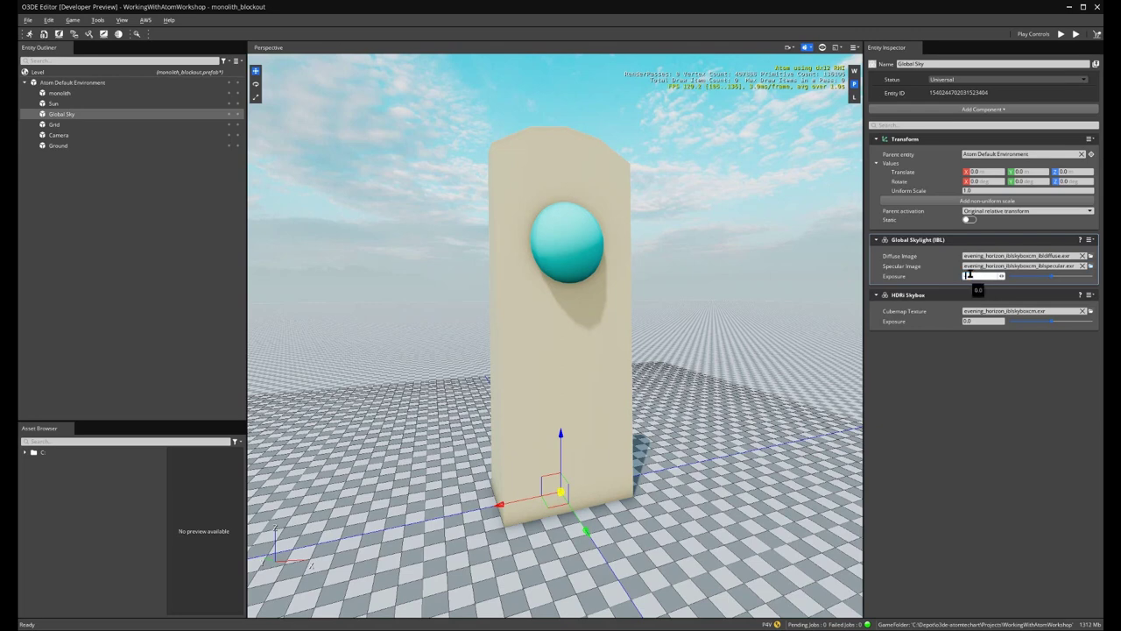
type("-2.0")
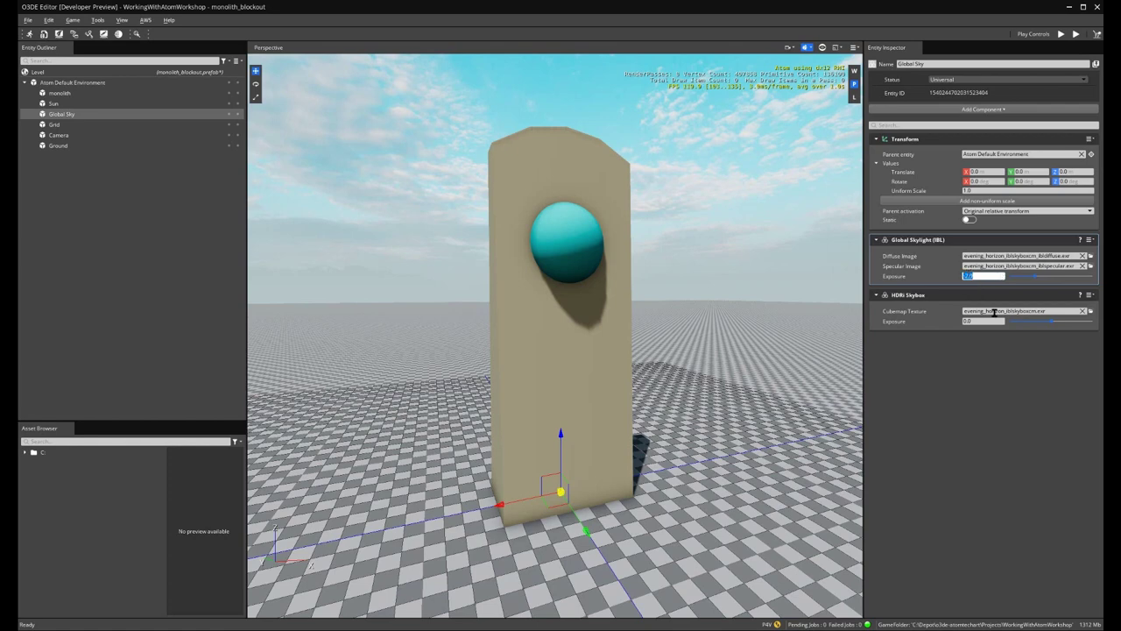
left_click(988, 321)
type("-2")
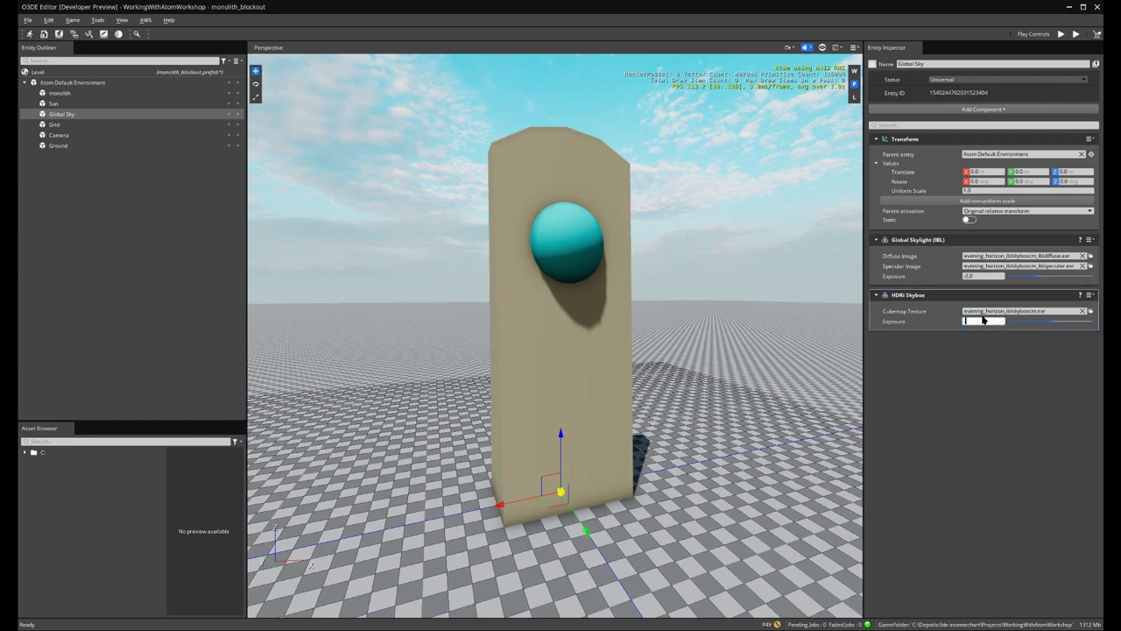
key("Return")
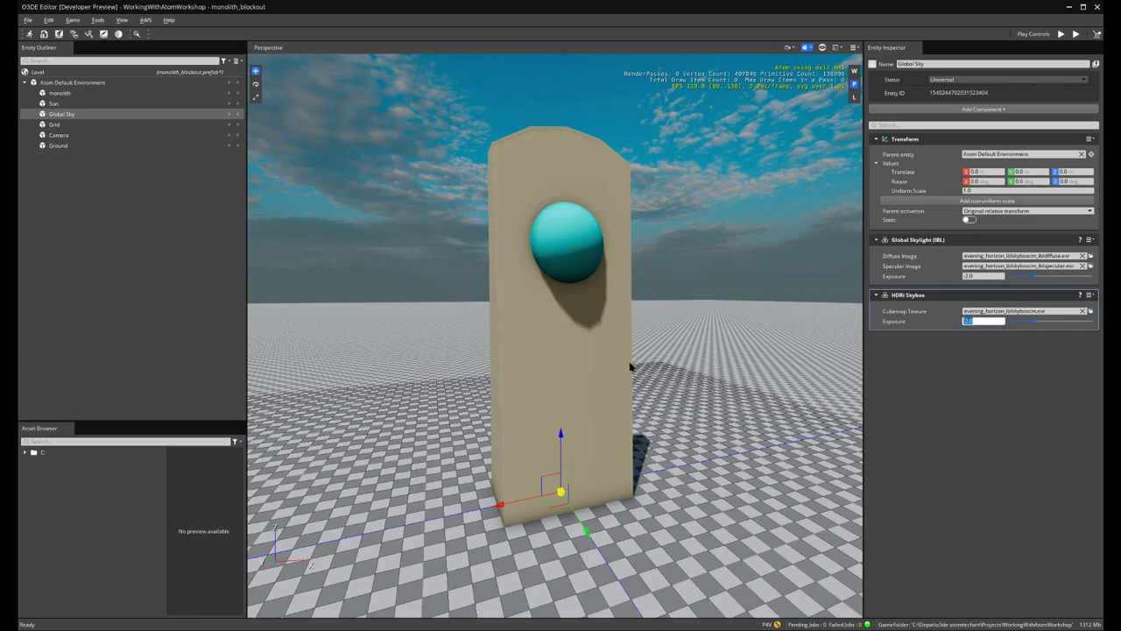
- Show the viewport helpers and rotate the Sun entity to about -13.8, -10.6 and 16.2 degrees, casting the monolith's shadow behind it
scroll(594, 381, "down", 8)
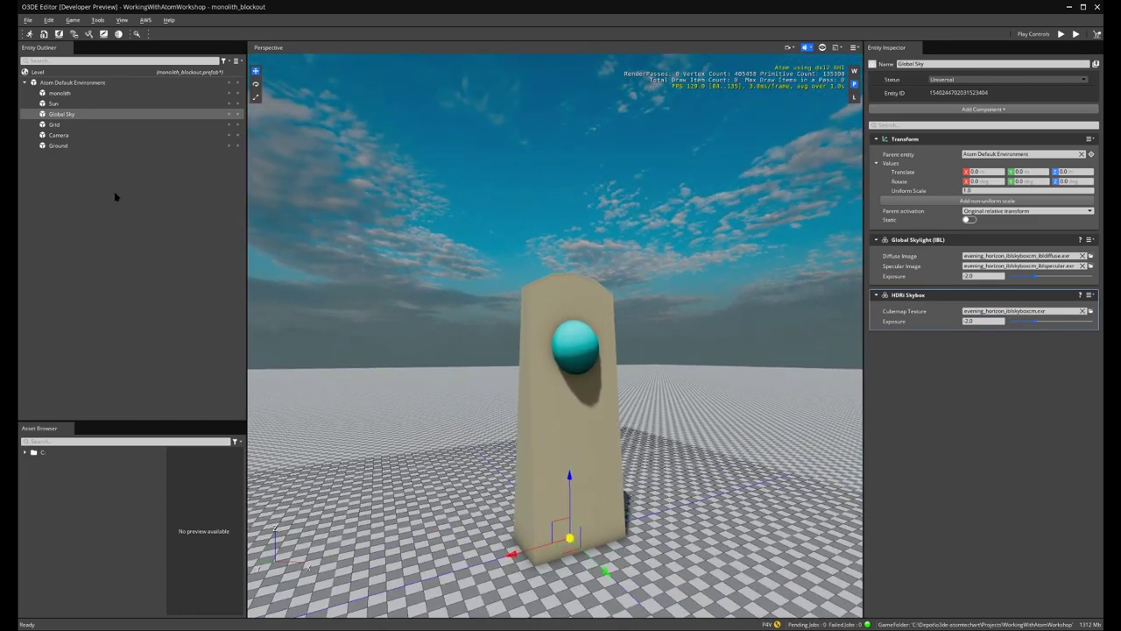
left_click(53, 103)
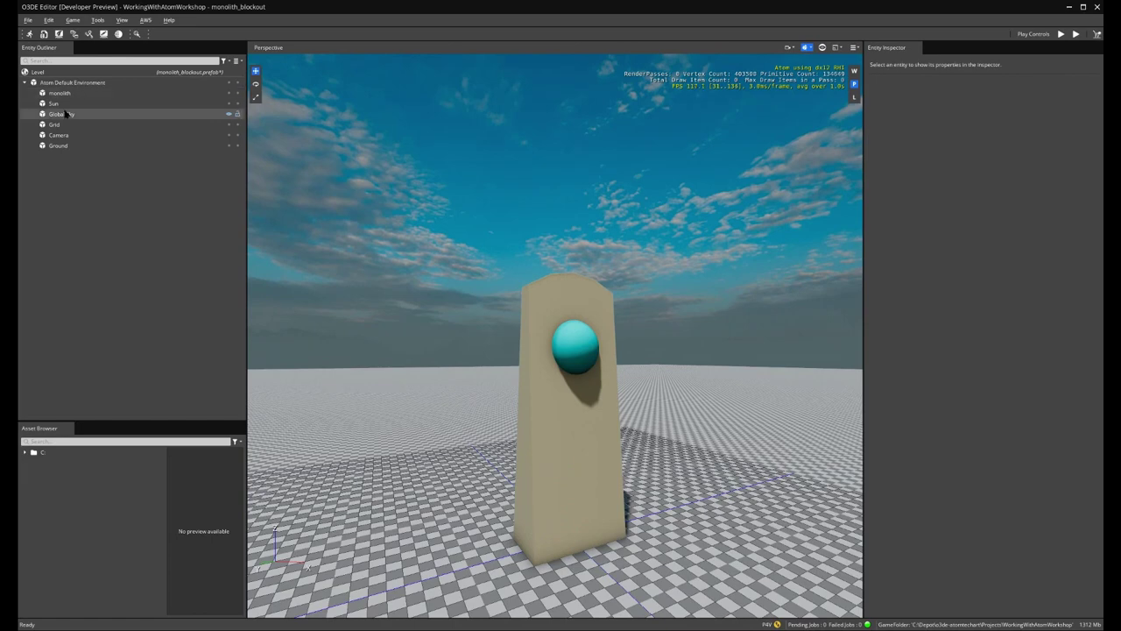
left_click(822, 47)
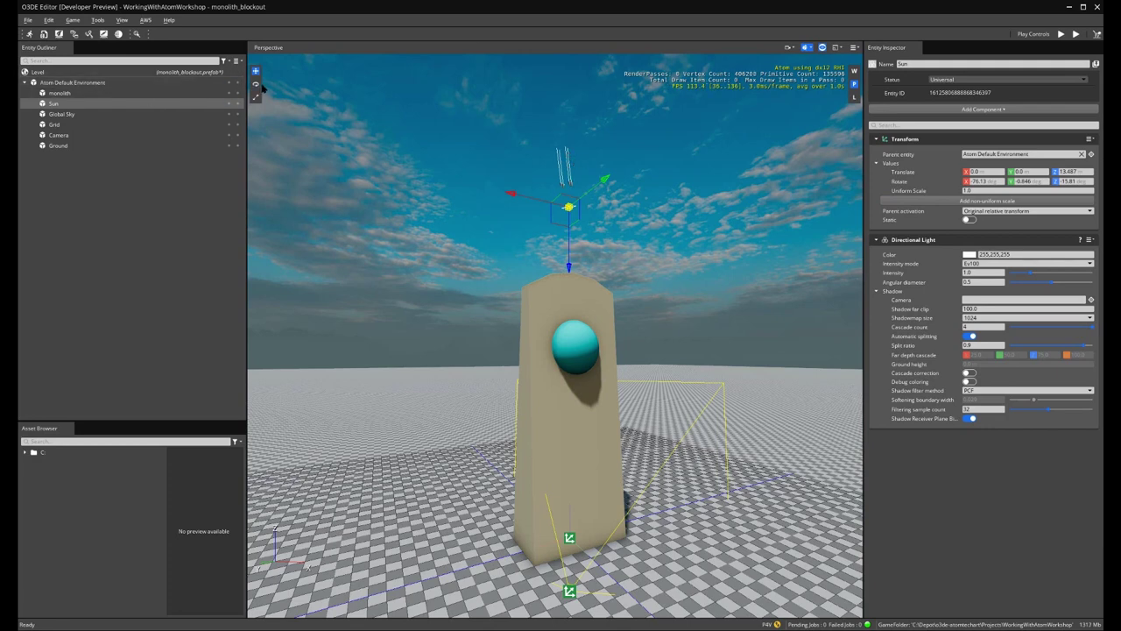
left_click(256, 84)
left_click_drag(605, 162, 599, 227)
left_click_drag(528, 226, 376, 228)
left_click_drag(602, 225, 539, 181)
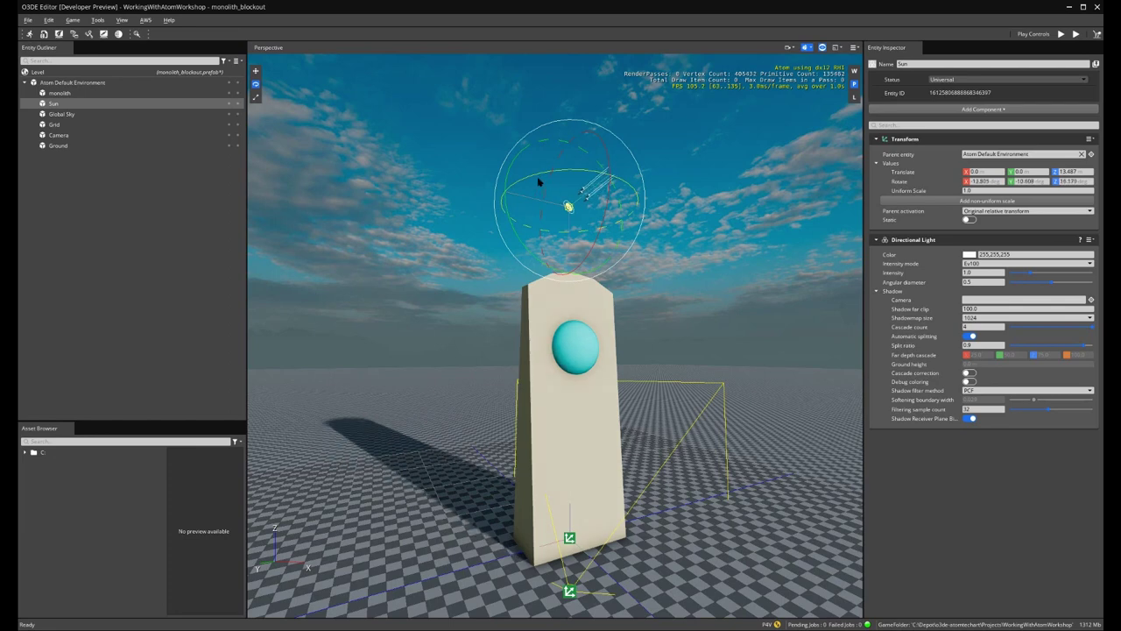
- Open the Sun's directional light colour and sample a blue tone from the sky in the viewport
left_click(967, 255)
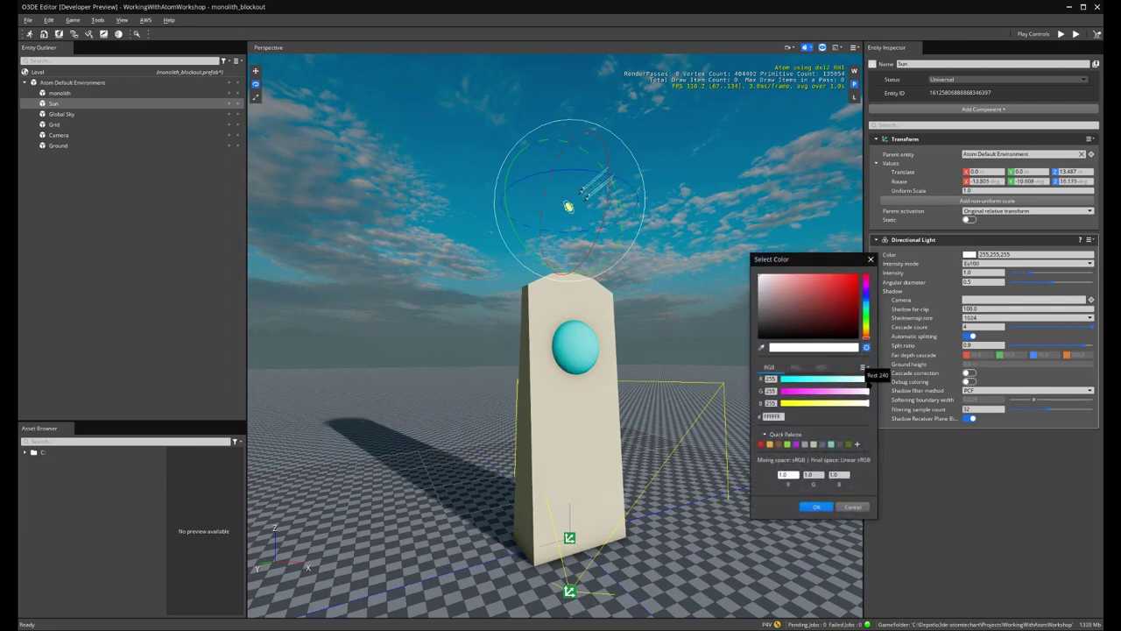
left_click(855, 379)
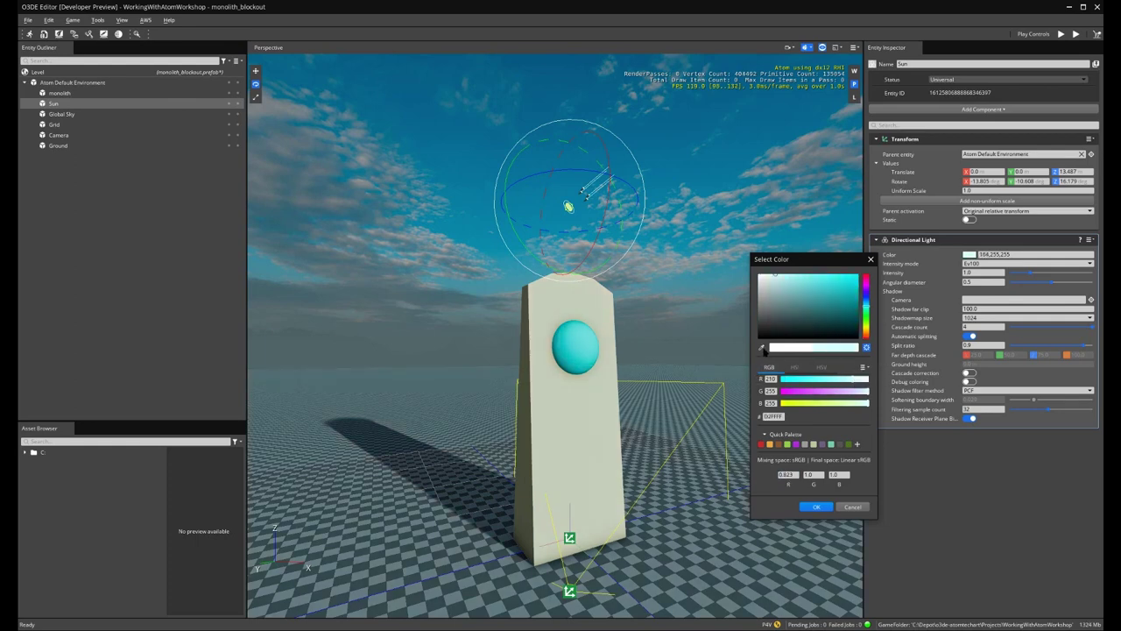
left_click(760, 321)
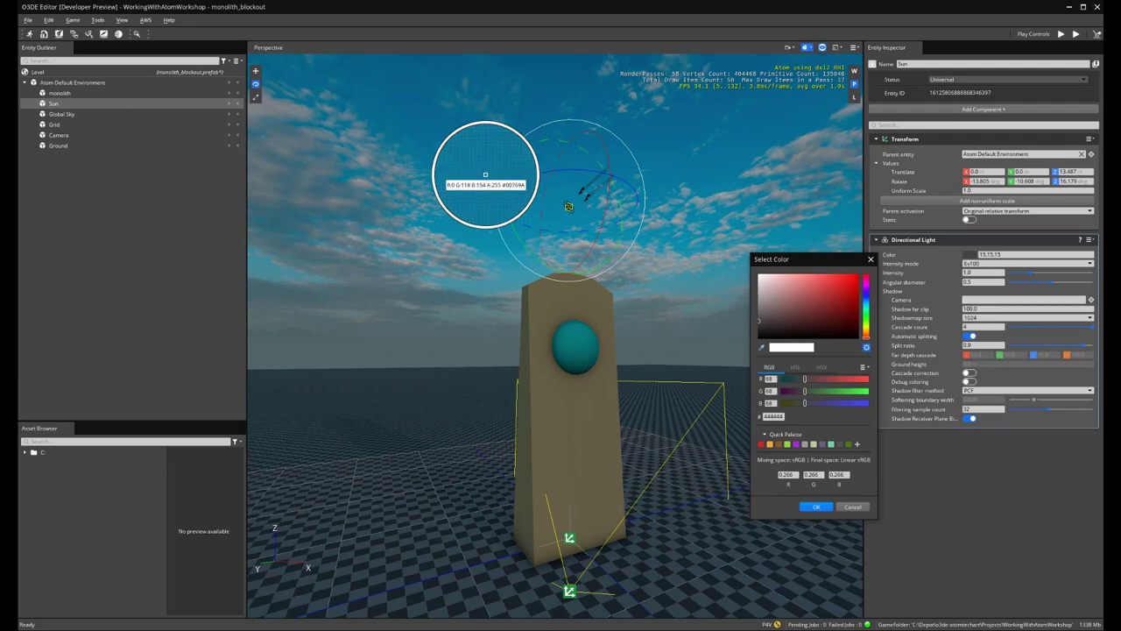
left_click(505, 277)
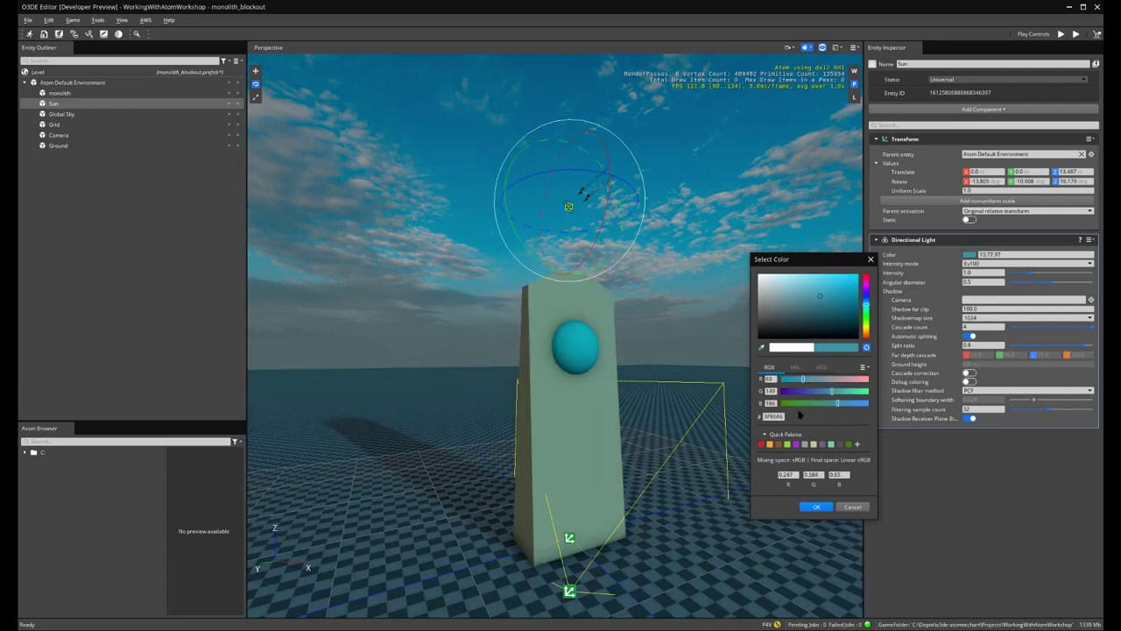
- Lighten the sampled light colour in HSV to saturation 32 and value 84, accept it and clear the entity selection
left_click(821, 368)
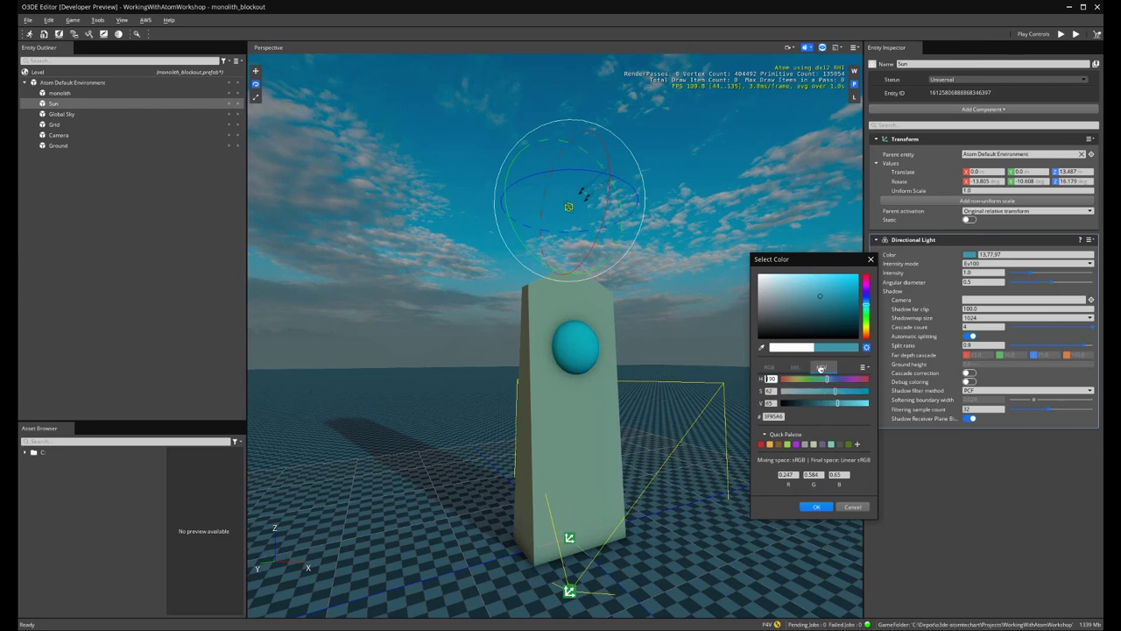
left_click_drag(837, 402, 813, 392)
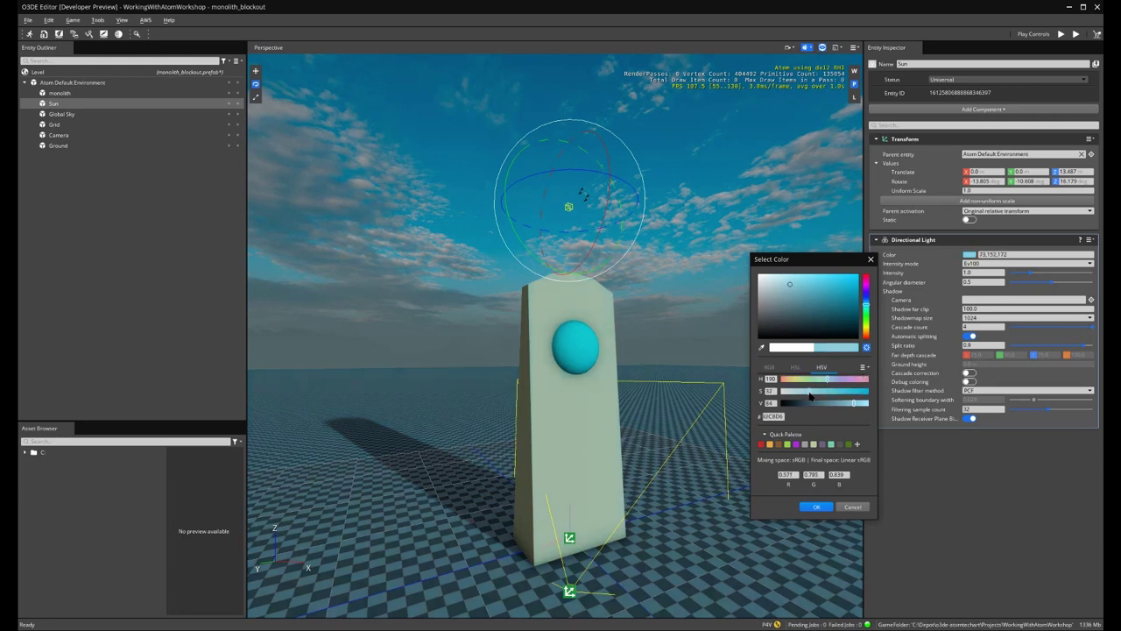
left_click(818, 507)
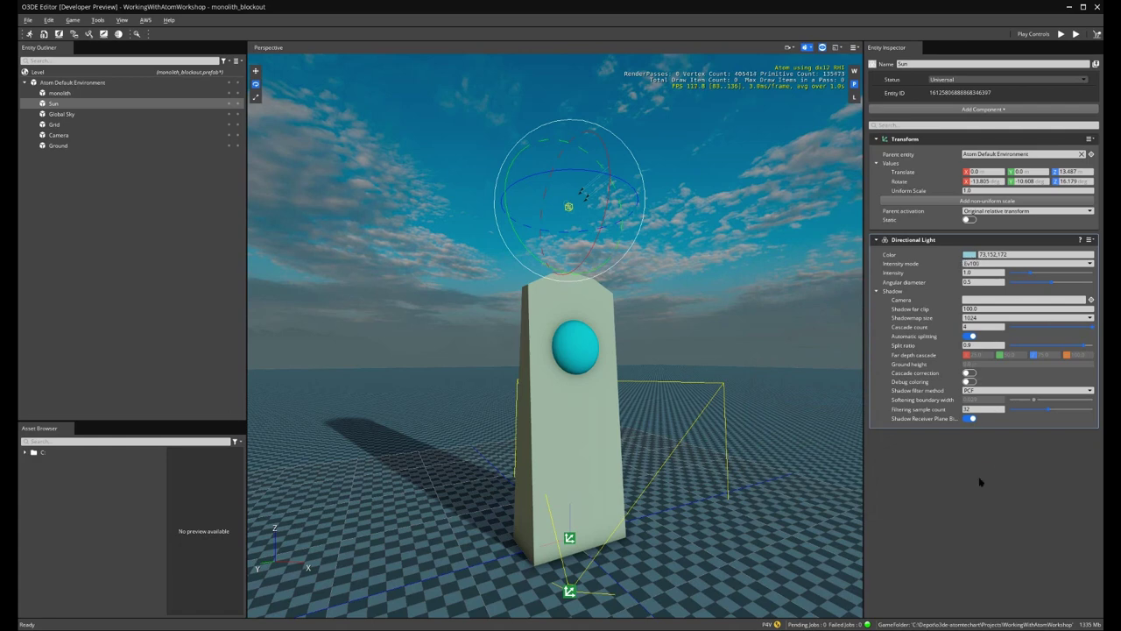
left_click(114, 254)
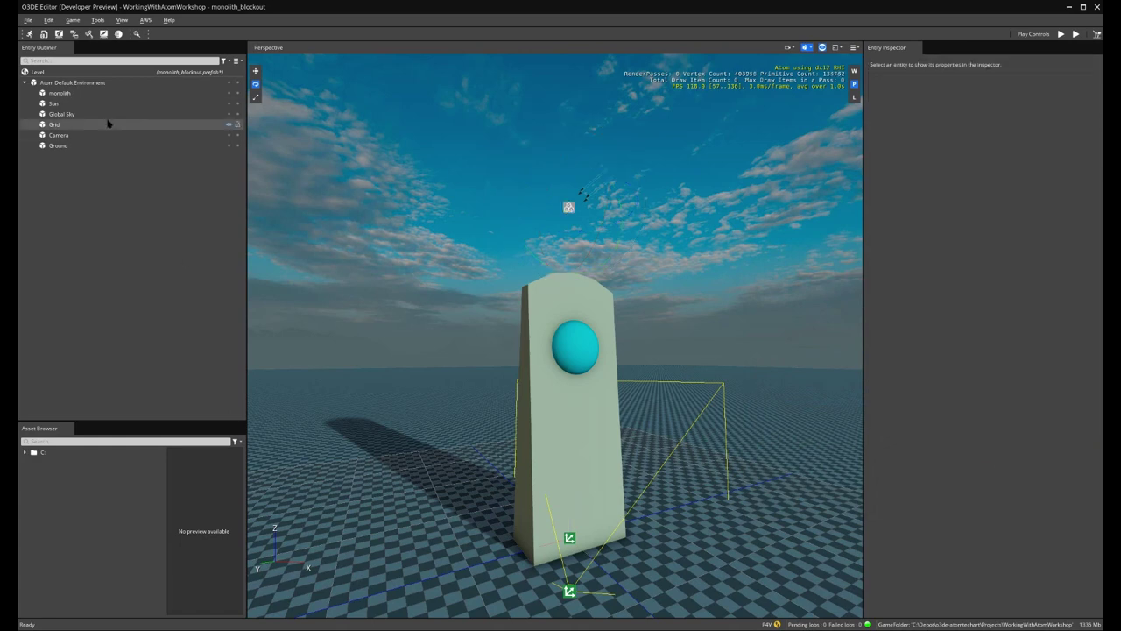
- Create a new entity under Atom Default Environment and rename it manni
right_click(93, 83)
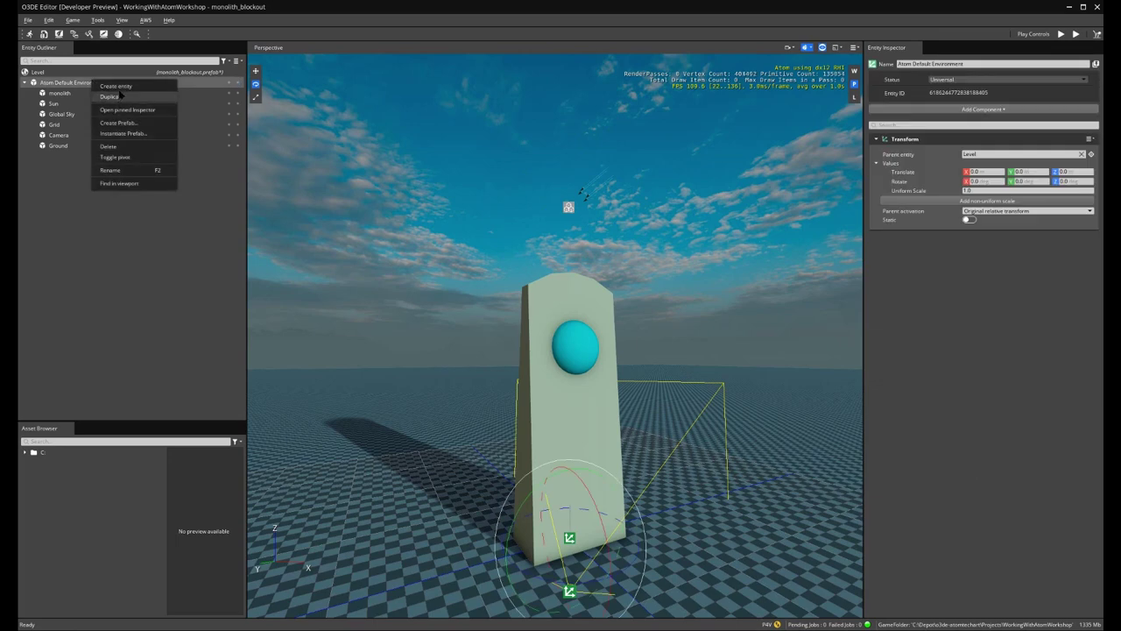
left_click(121, 88)
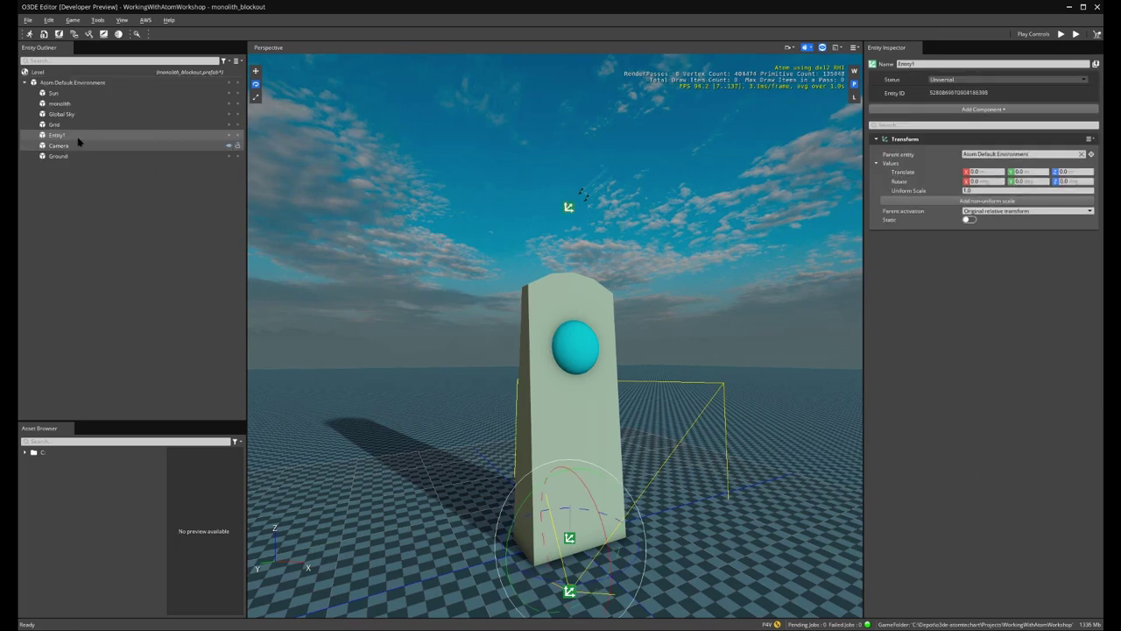
right_click(78, 138)
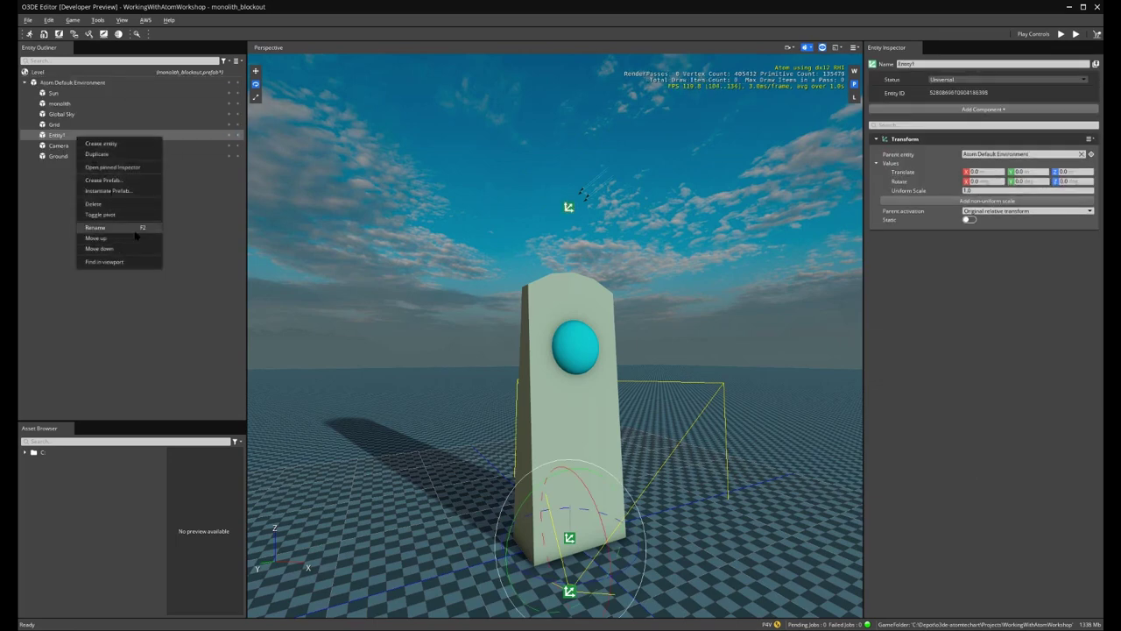
left_click(135, 227)
type("monni")
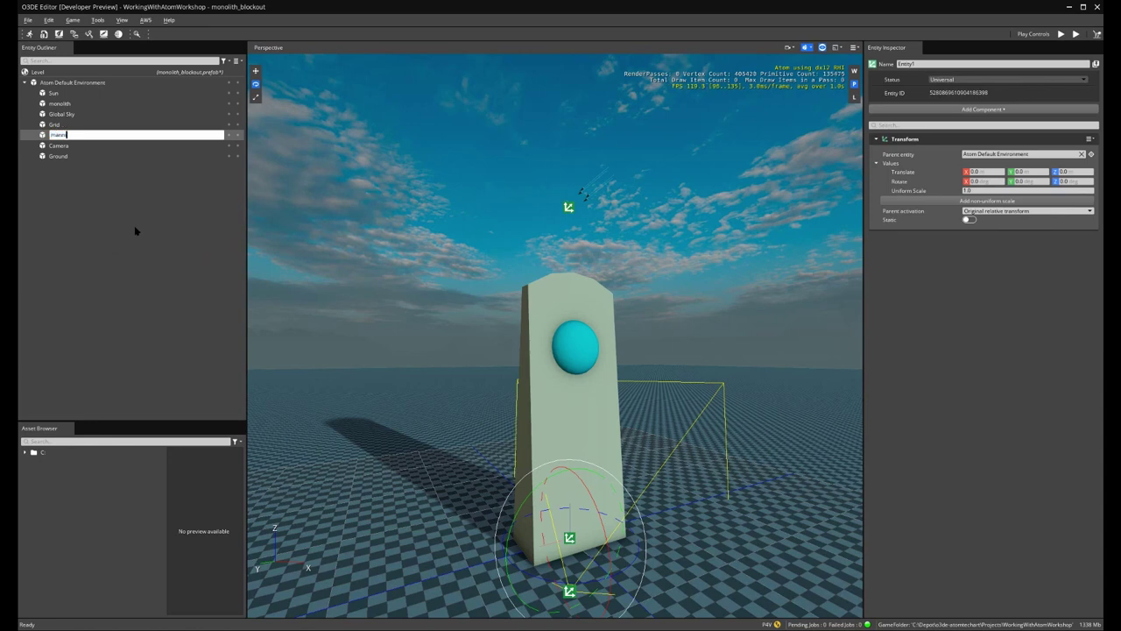
key("Return")
- Add a Mesh component to the manni entity and assign mannequin.azmodel as its mesh asset
left_click(969, 110)
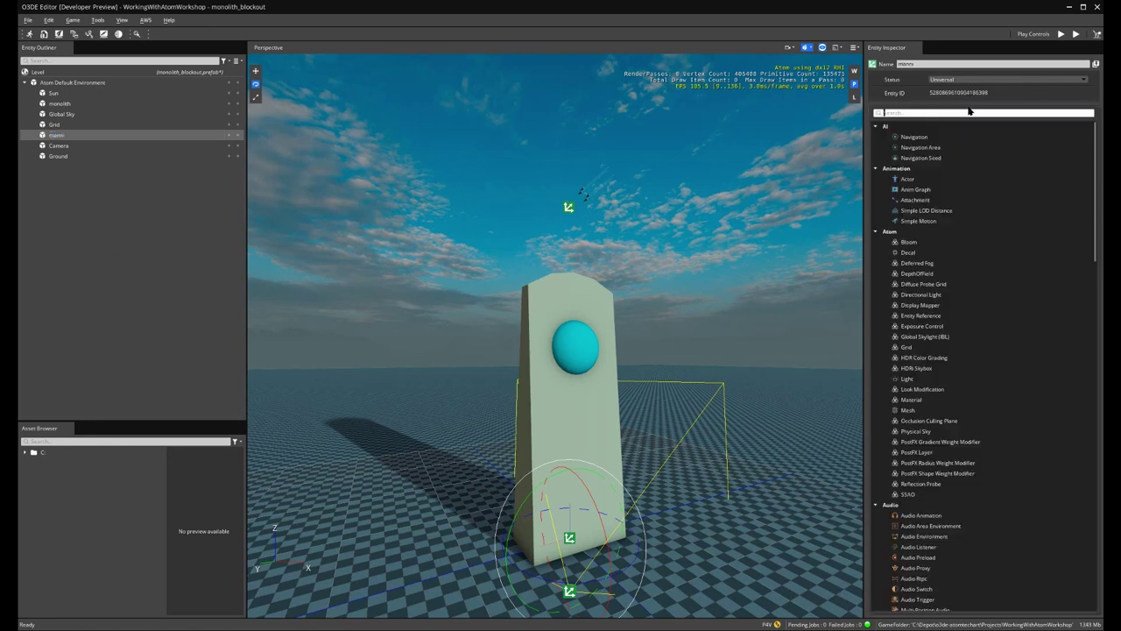
type("mesh")
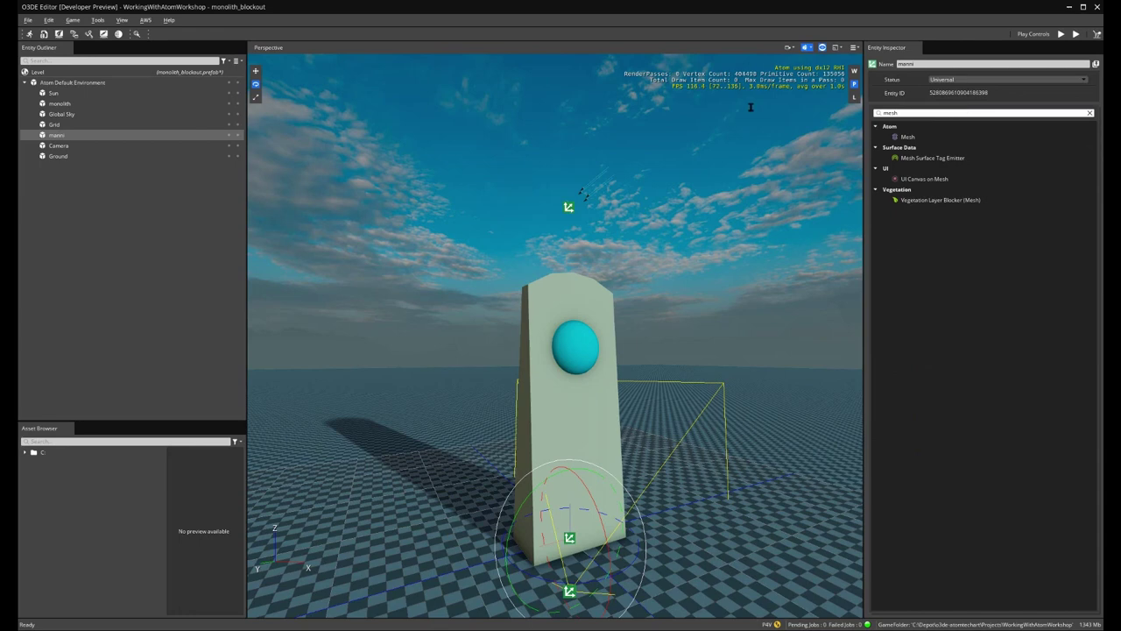
left_click(908, 136)
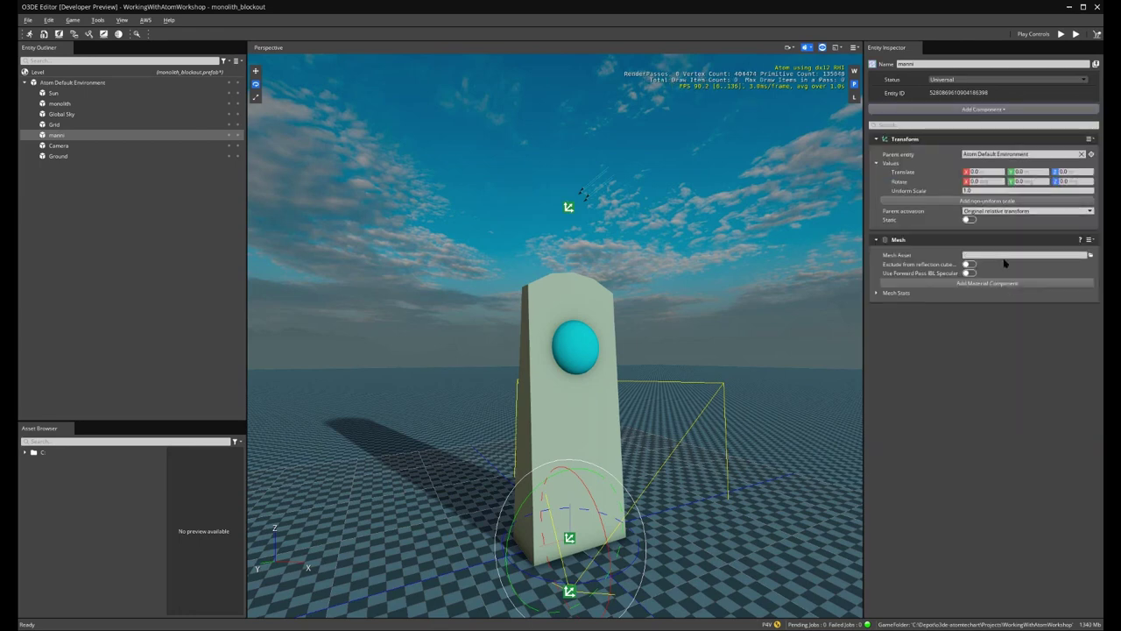
left_click(1002, 254)
type("man")
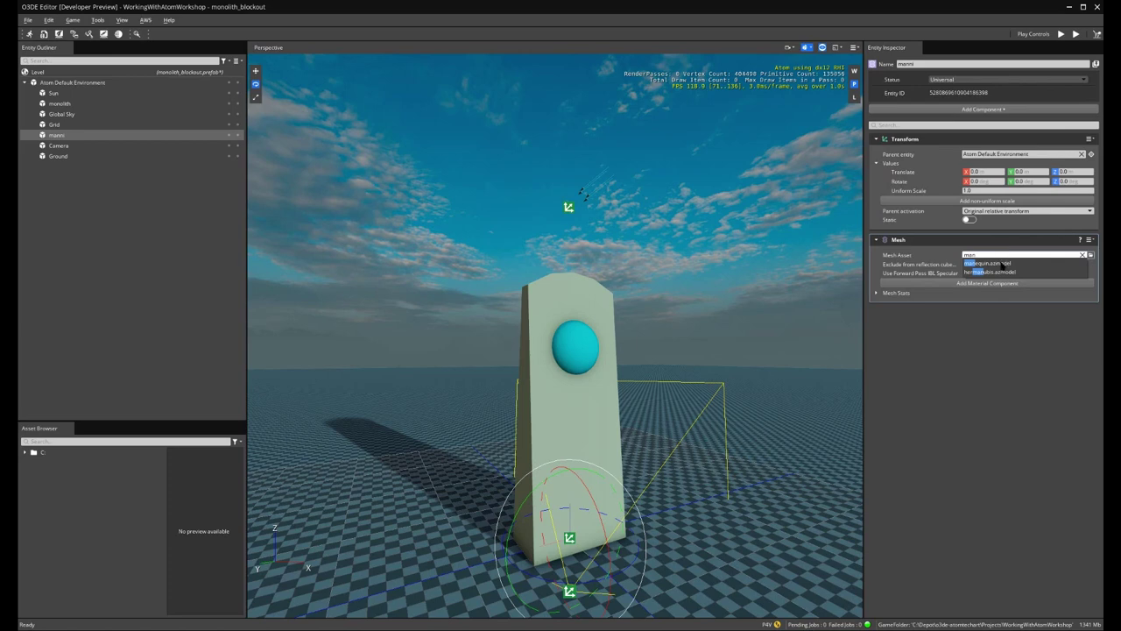
left_click(1004, 265)
- Move the mannequin out of the monolith to stand in front of its base as a scale reference, then deselect it
left_click(255, 70)
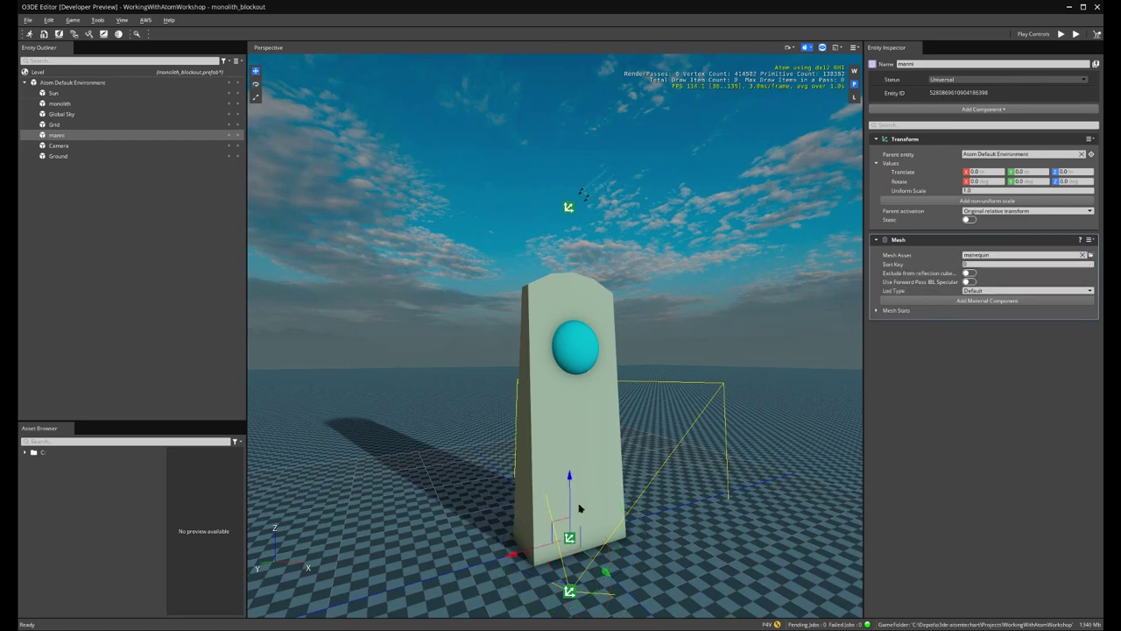
left_click_drag(570, 554, 629, 579)
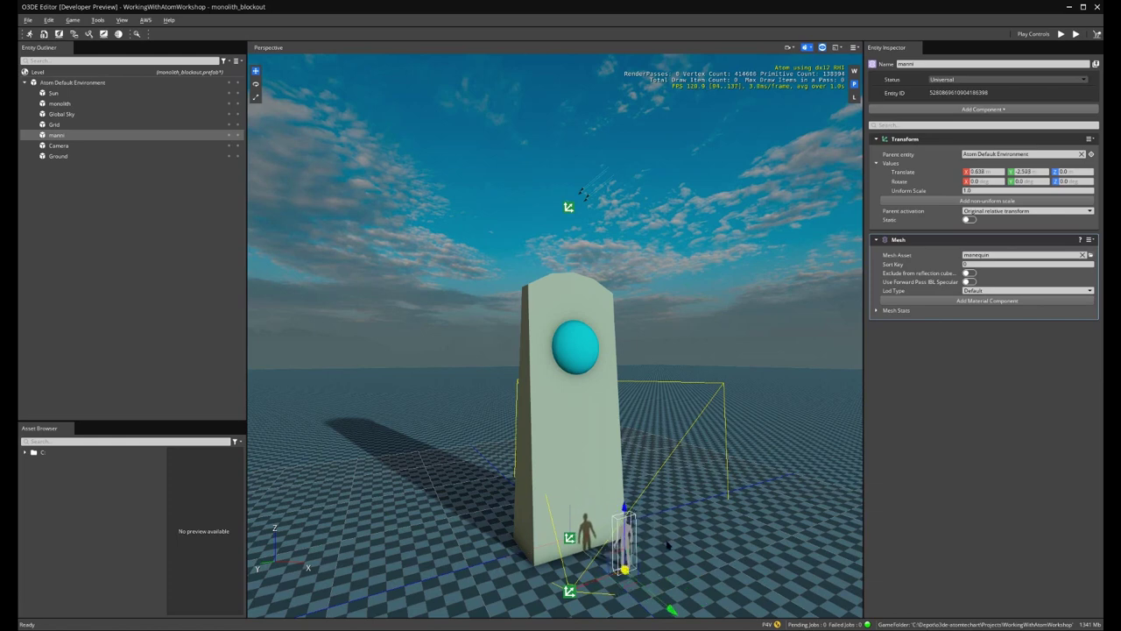
left_click(187, 325)
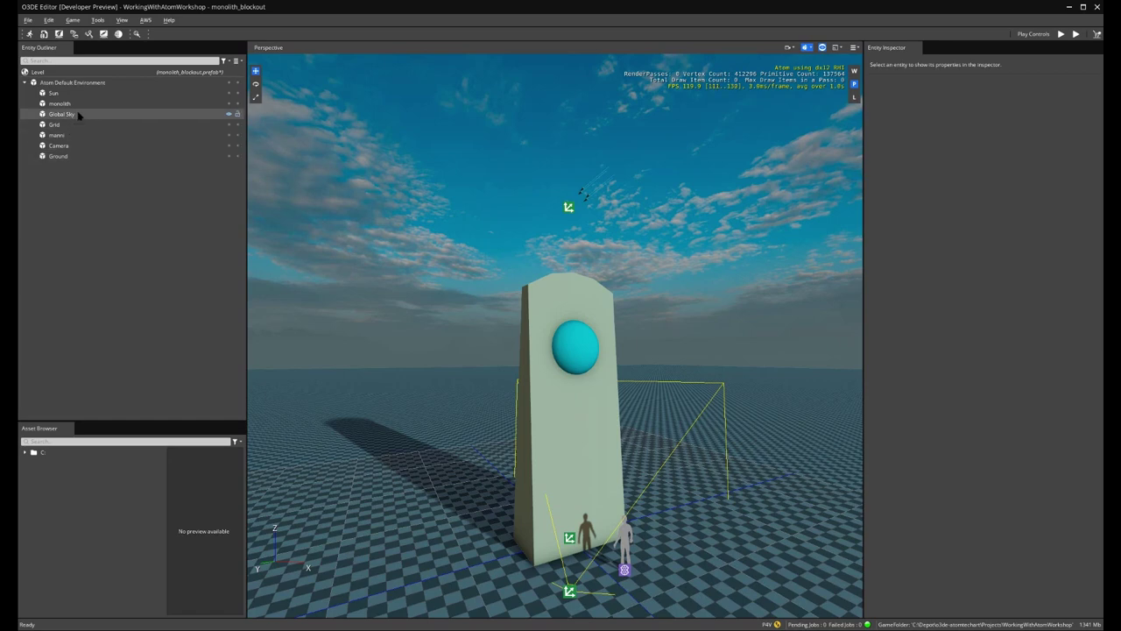
- Create another entity under Atom Default Environment and rename it fog
right_click(75, 81)
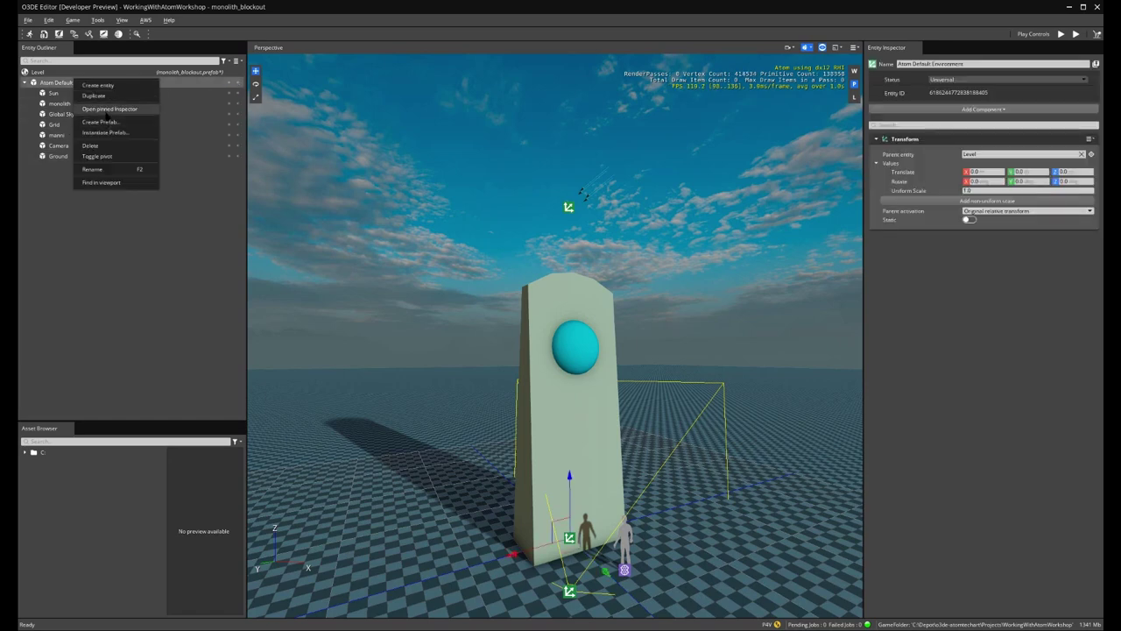
left_click(81, 85)
right_click(77, 97)
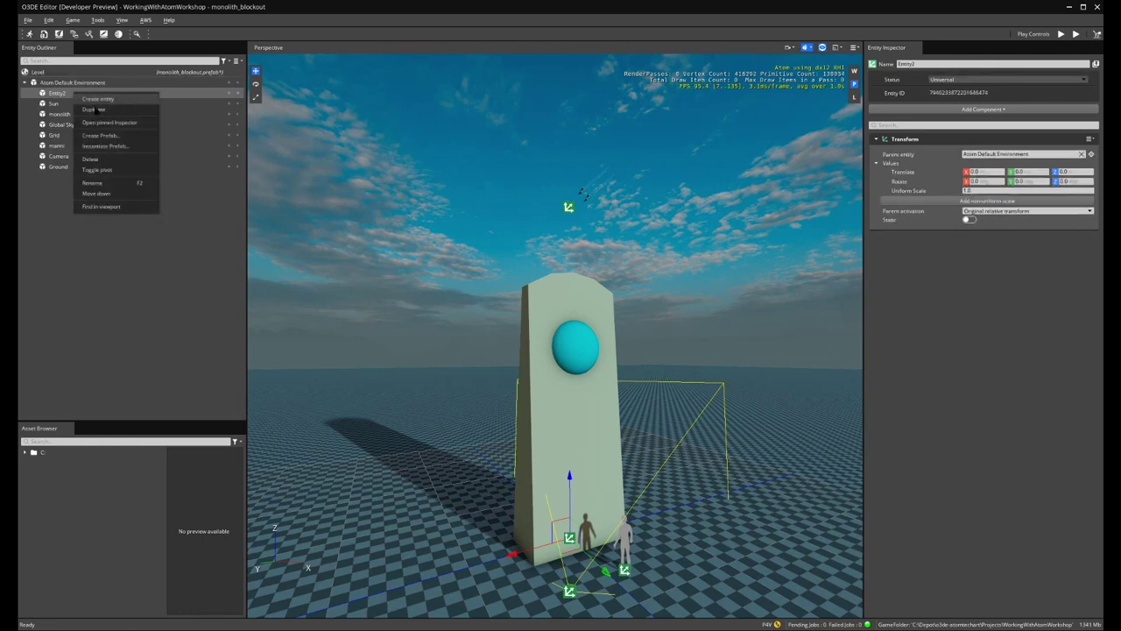
left_click(117, 182)
type("fog")
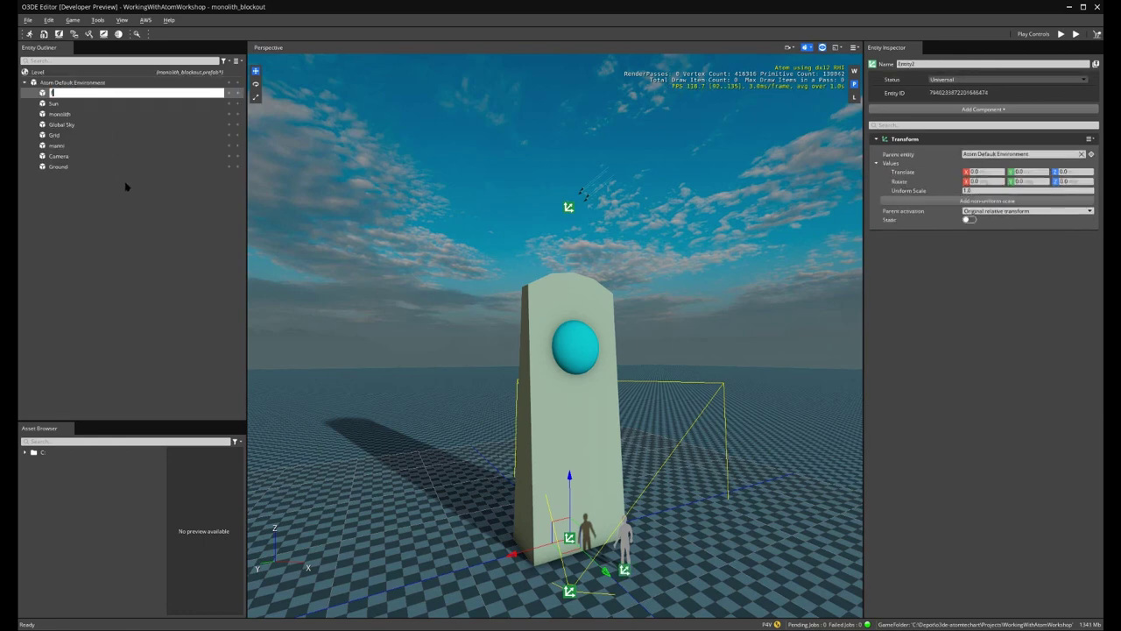
key("Return")
- Add a Deferred Fog component with its required PostFX Layer to the fog entity, and enable deferred fog and the fog layer
left_click(985, 111)
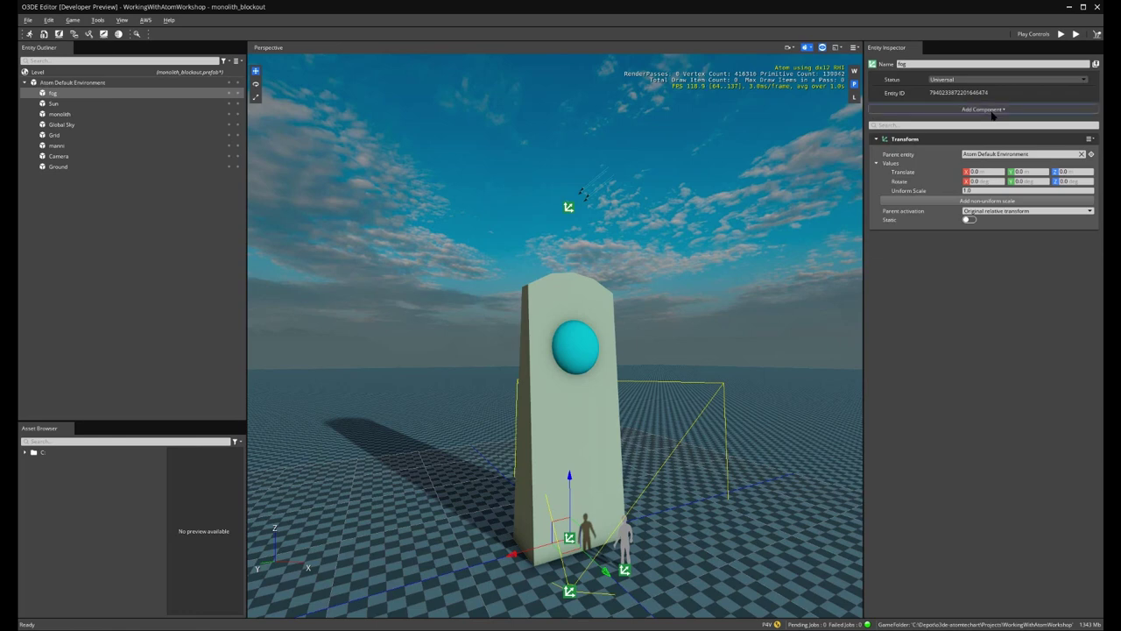
type("fog")
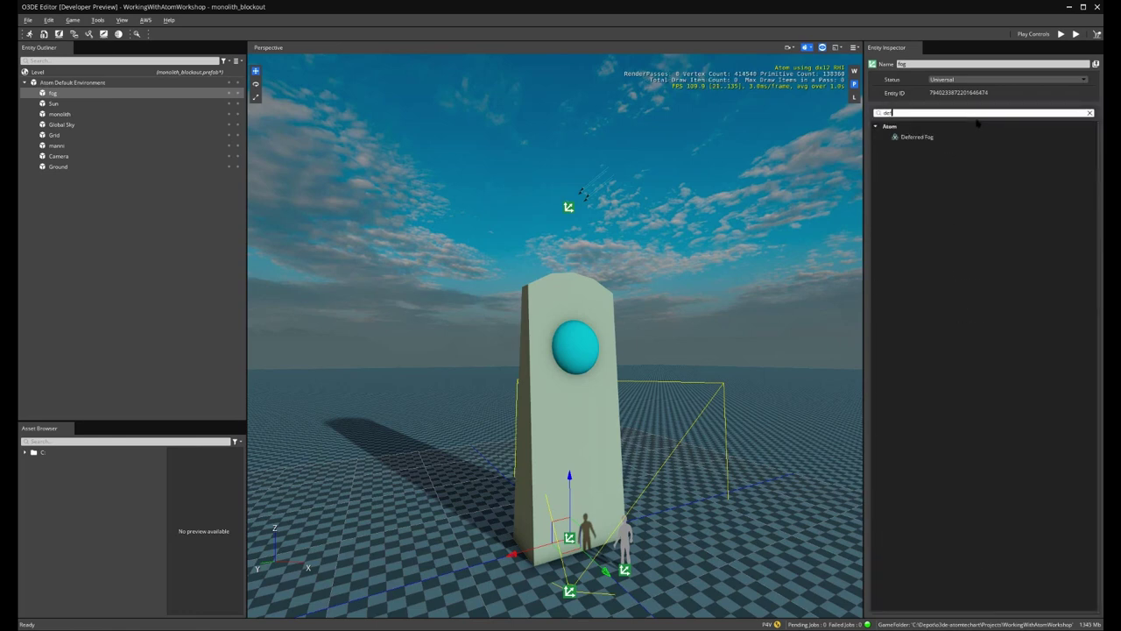
left_click(920, 137)
left_click(984, 405)
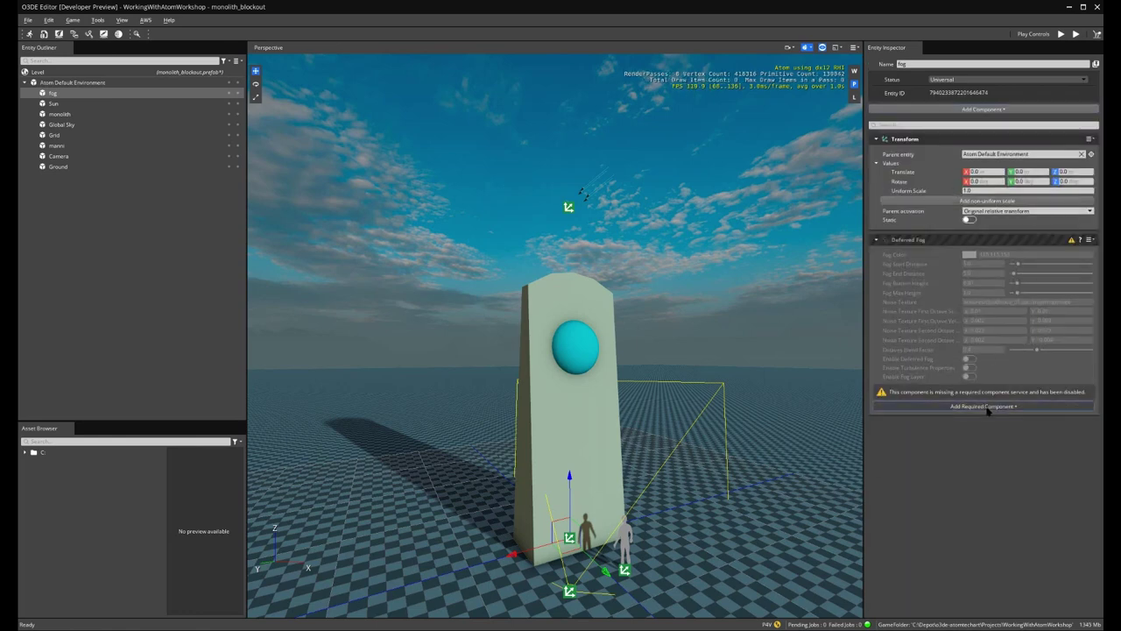
left_click(964, 441)
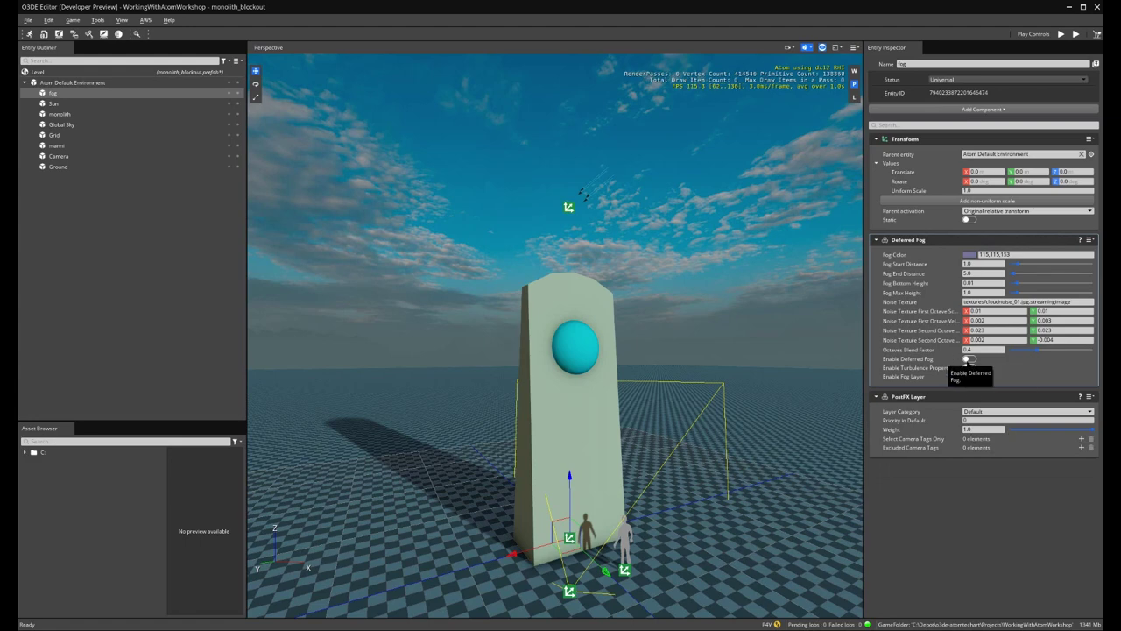
left_click(969, 359)
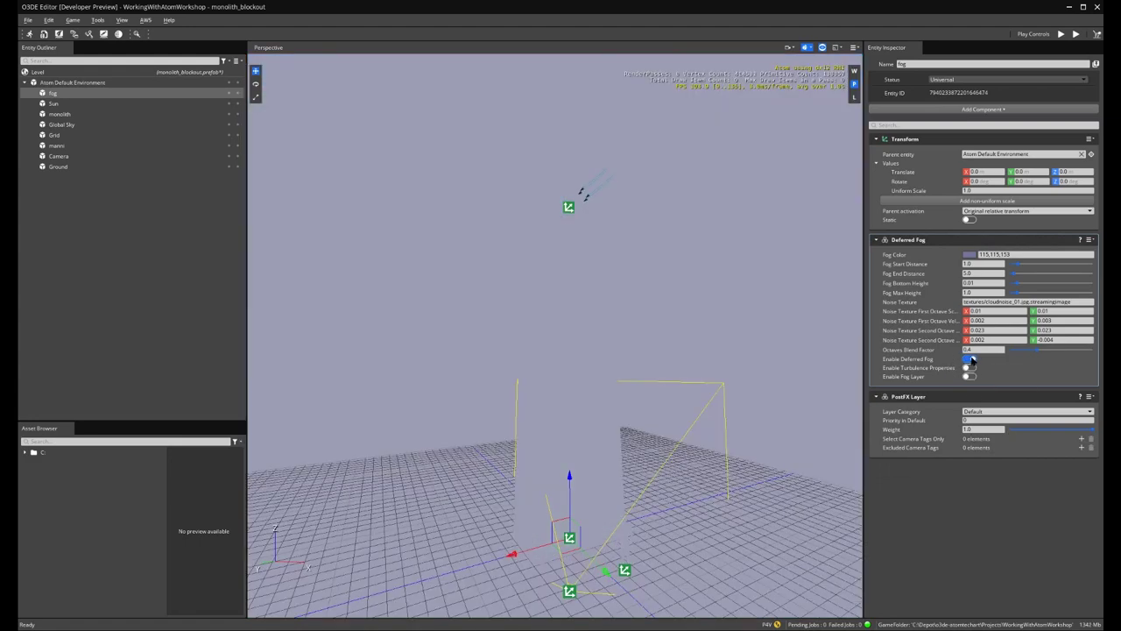
left_click(970, 376)
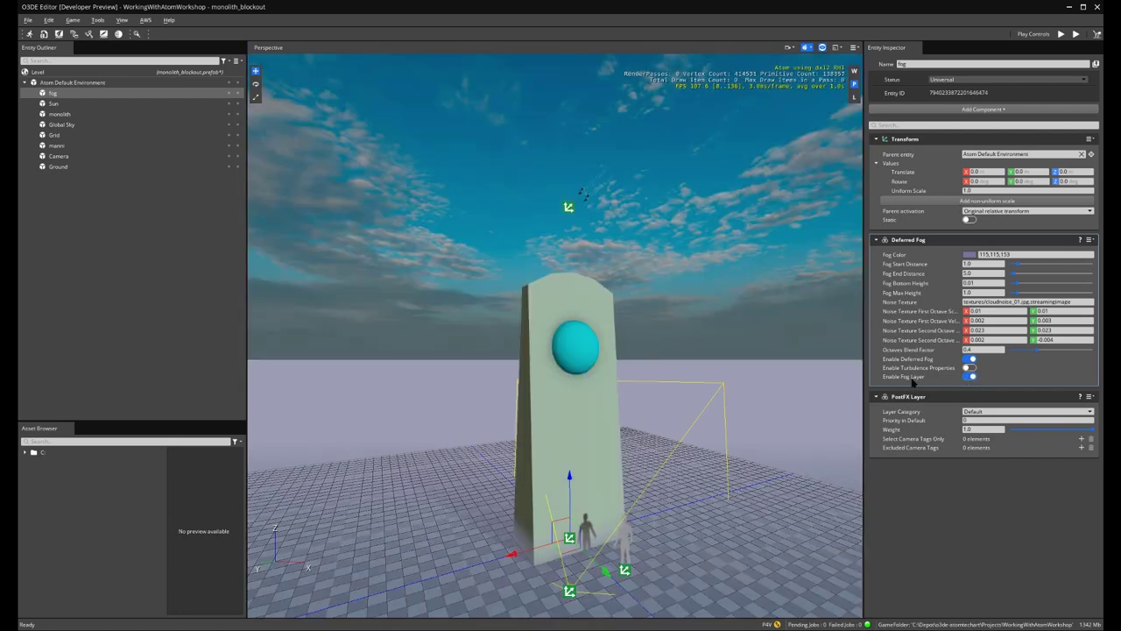
- Set the deferred fog's start distance to 10 and its end distance to 60
left_click(977, 264)
type("10")
key("Return")
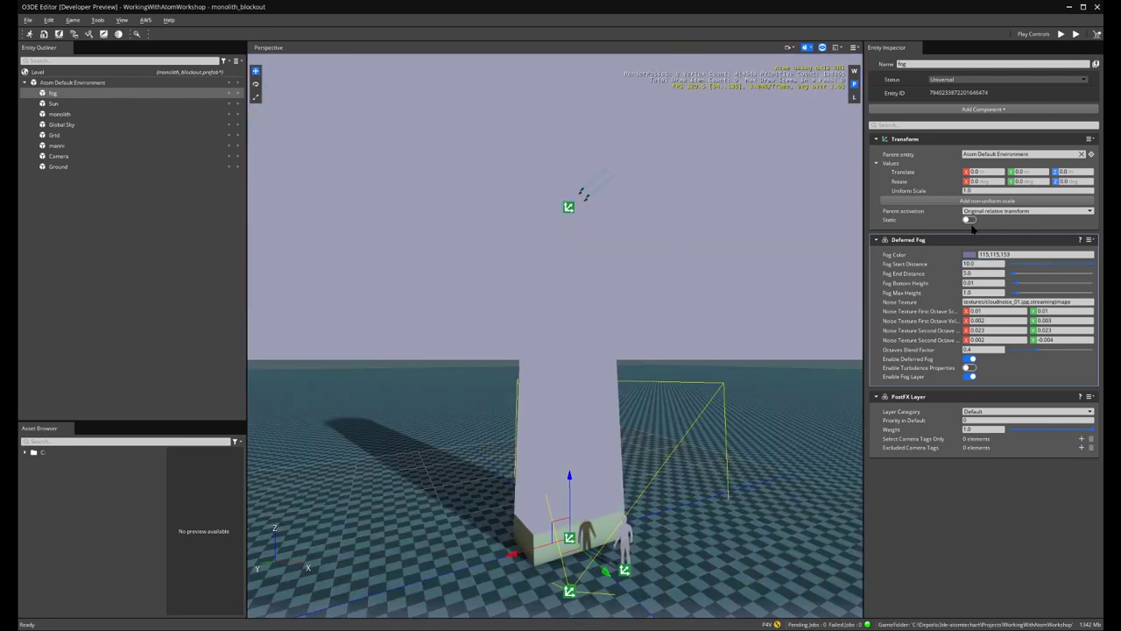
left_click(986, 274)
type("60")
key("Return")
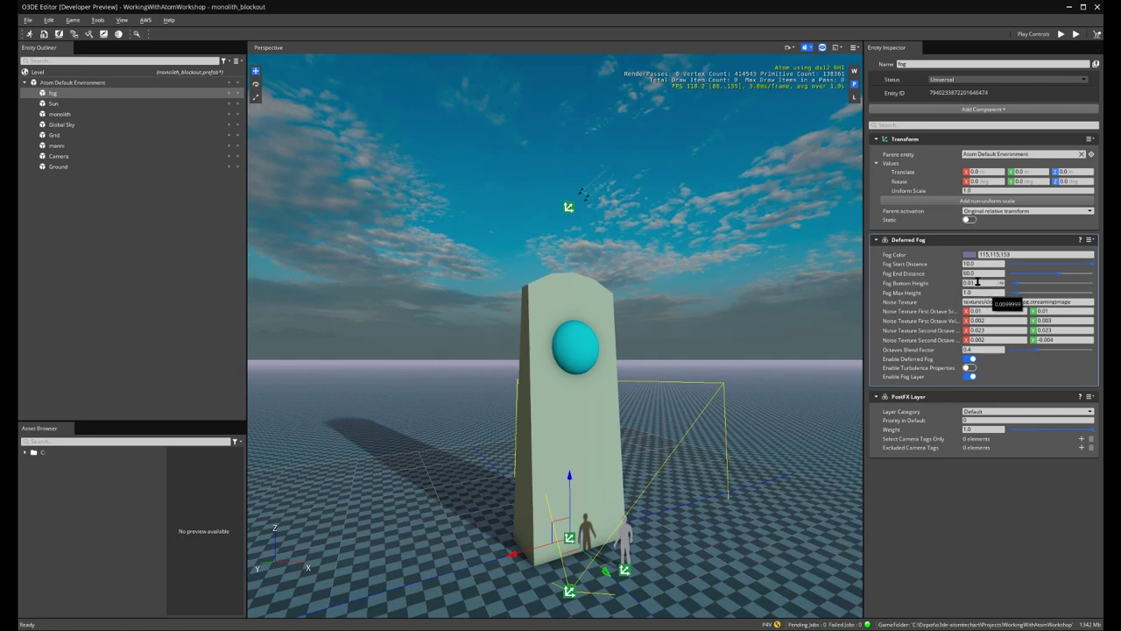
- Set the fog's bottom height to -1 and its max height to 16
left_click(978, 282)
key("BackSpace")
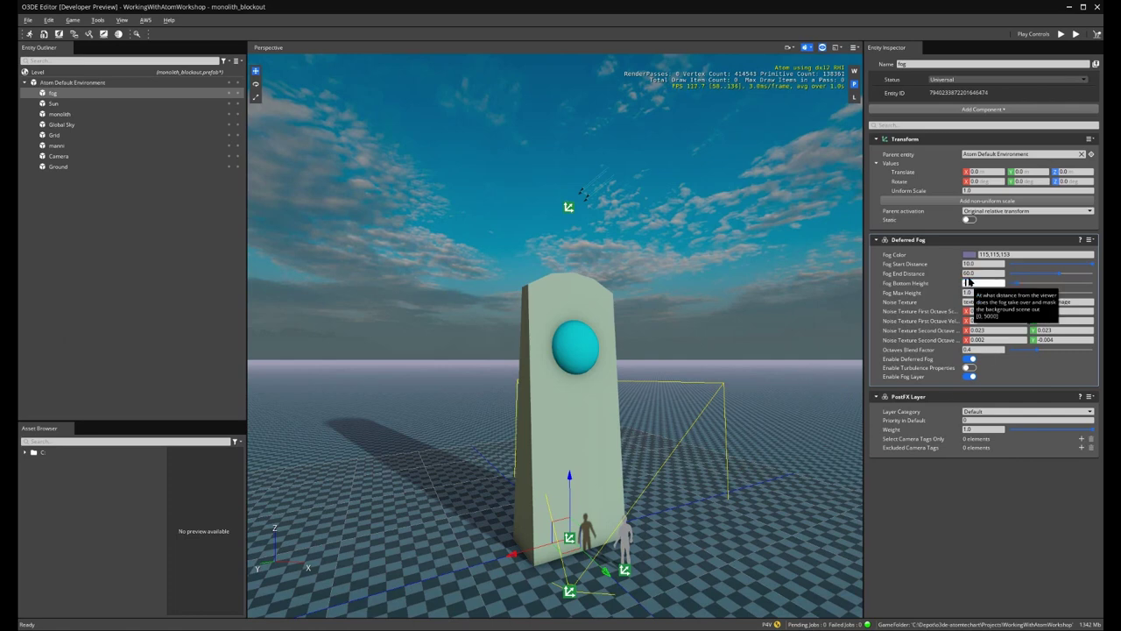
type("1")
key("Return")
left_click(988, 293)
key("BackSpace")
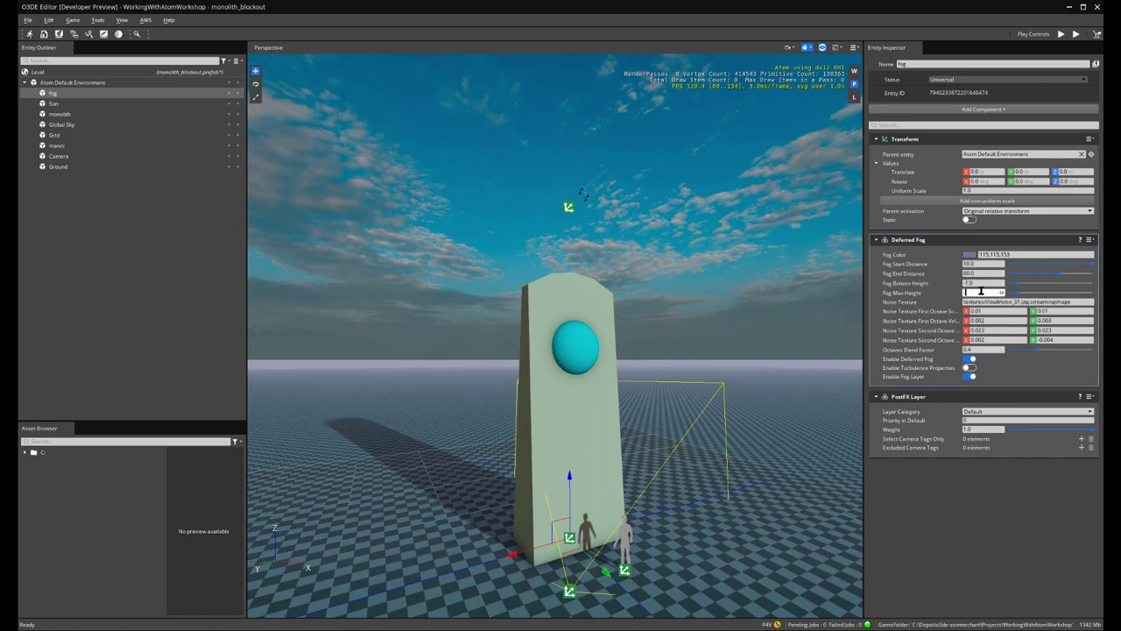
type("5")
key("Return")
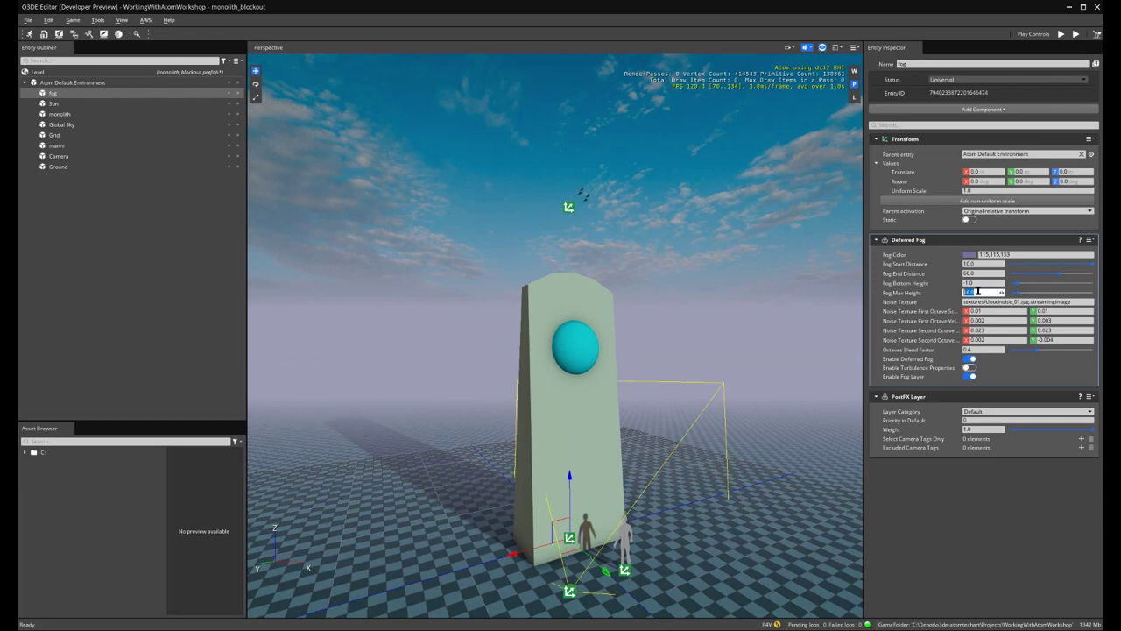
right_click_drag(707, 378, 655, 380)
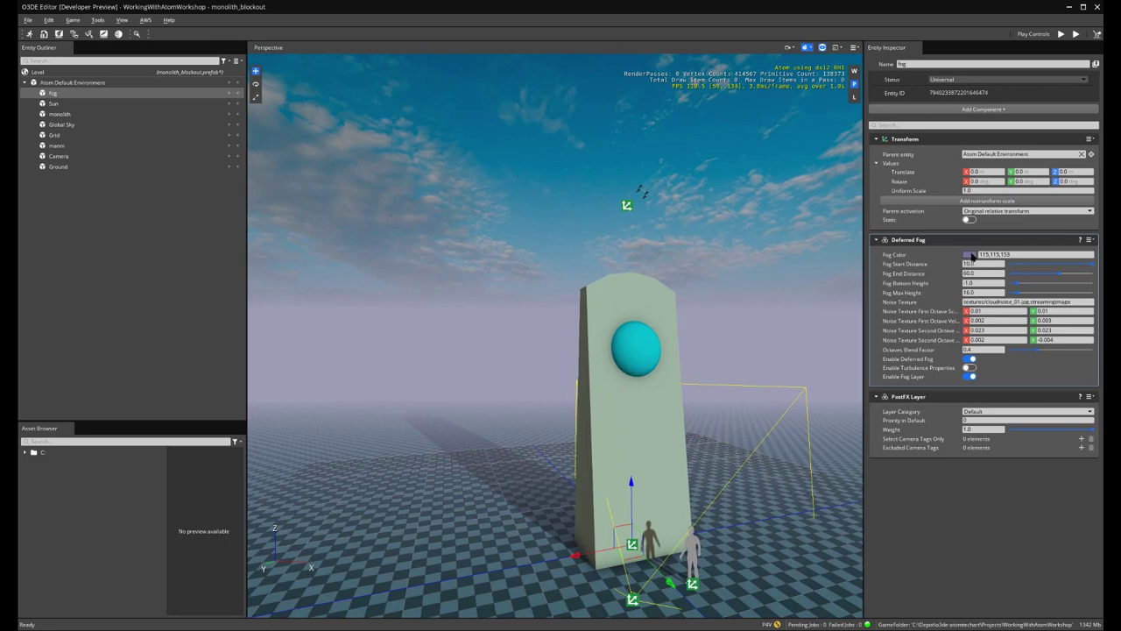
- Sample the fog color 81,100,103 from the scene's horizon with the fog temporarily disabled, and re-enable the deferred fog
left_click(969, 359)
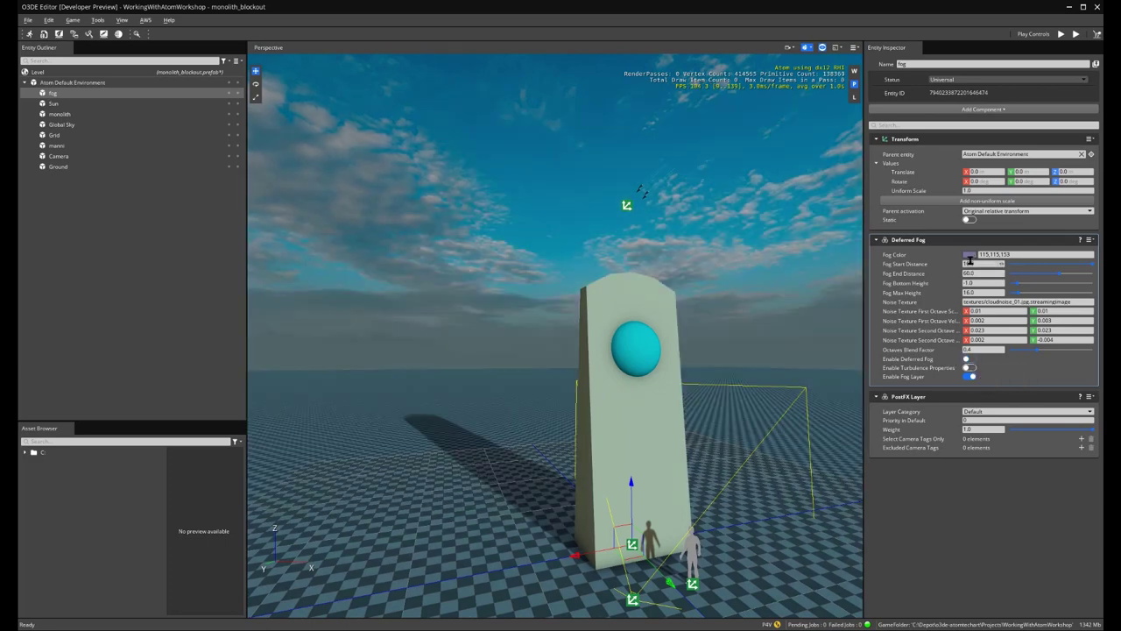
left_click(970, 255)
left_click(762, 347)
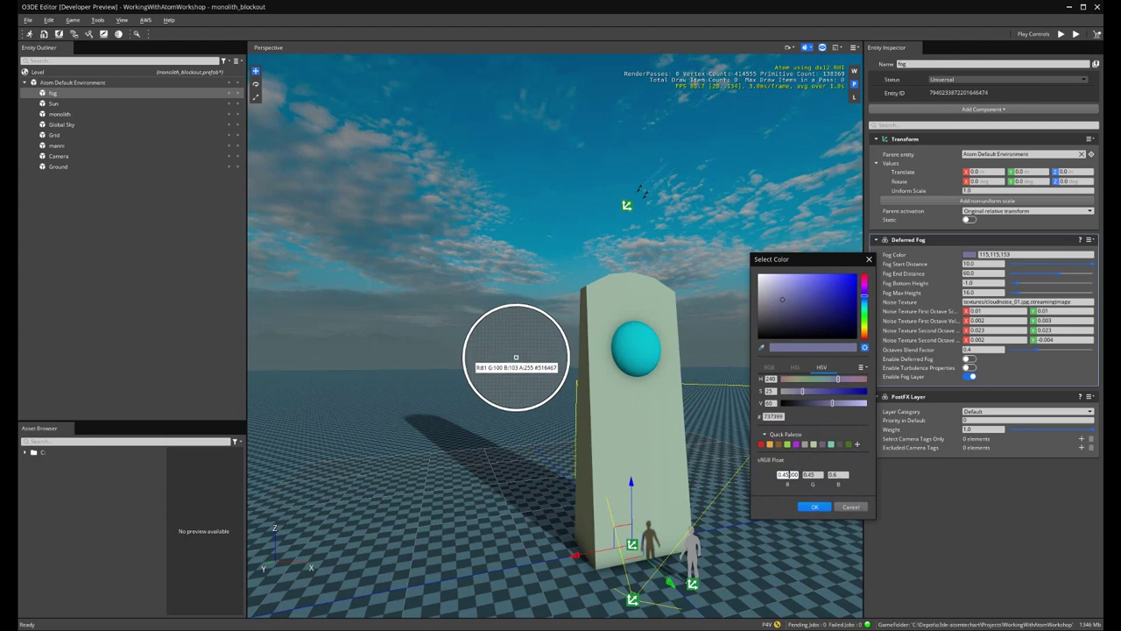
left_click(426, 361)
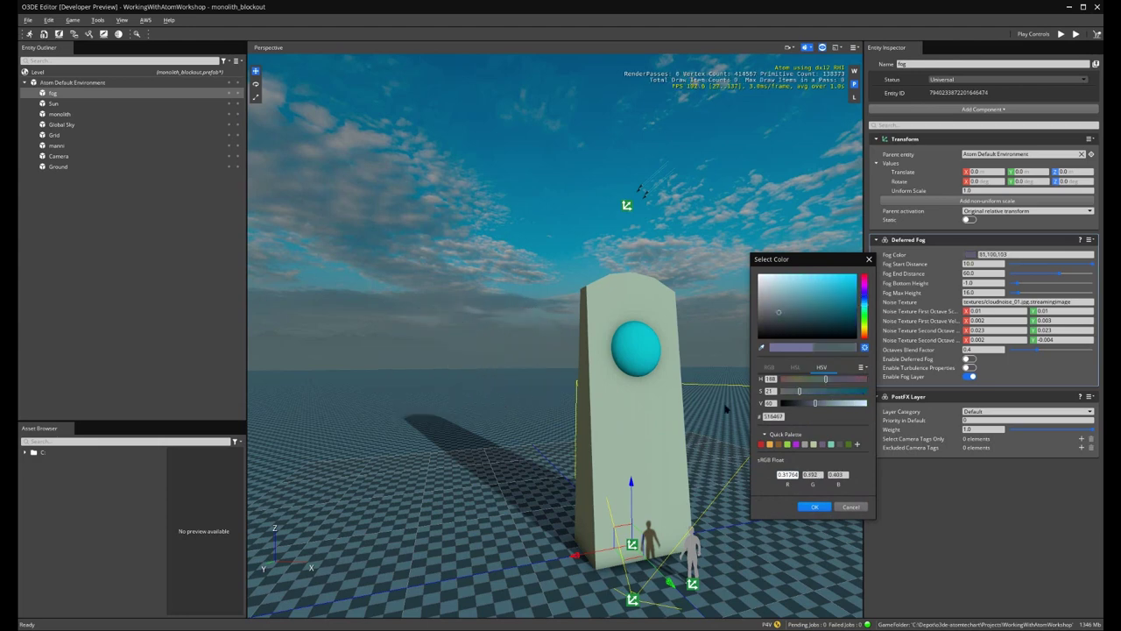
left_click(815, 506)
left_click(970, 359)
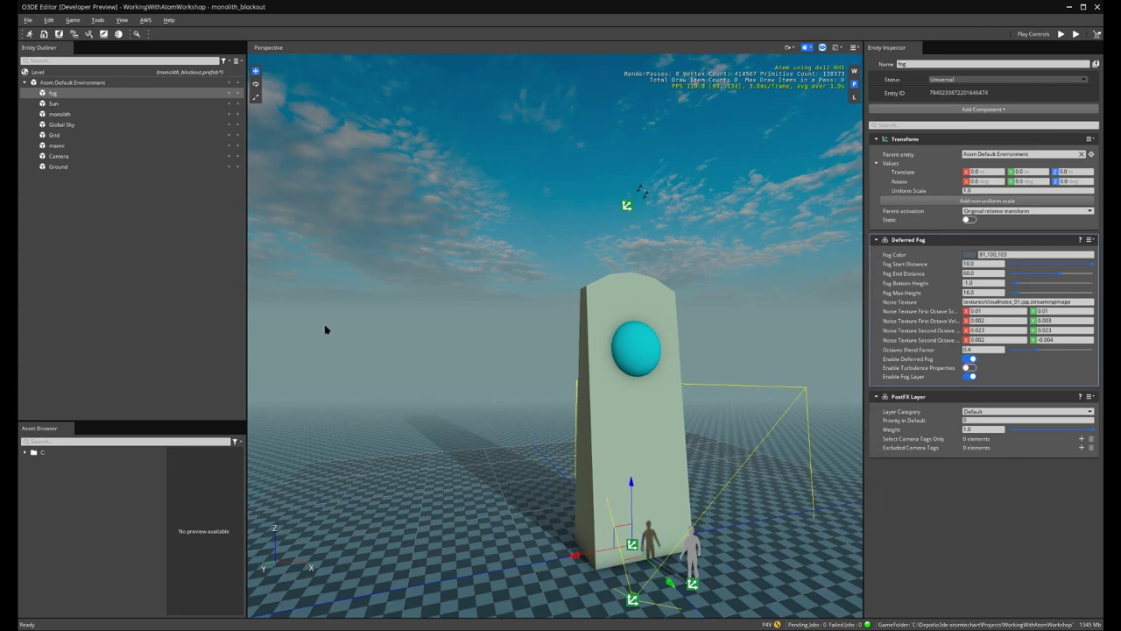
- Shift the fog color to a darker, greener 68,87,82 and deselect the fog entity
left_click(969, 255)
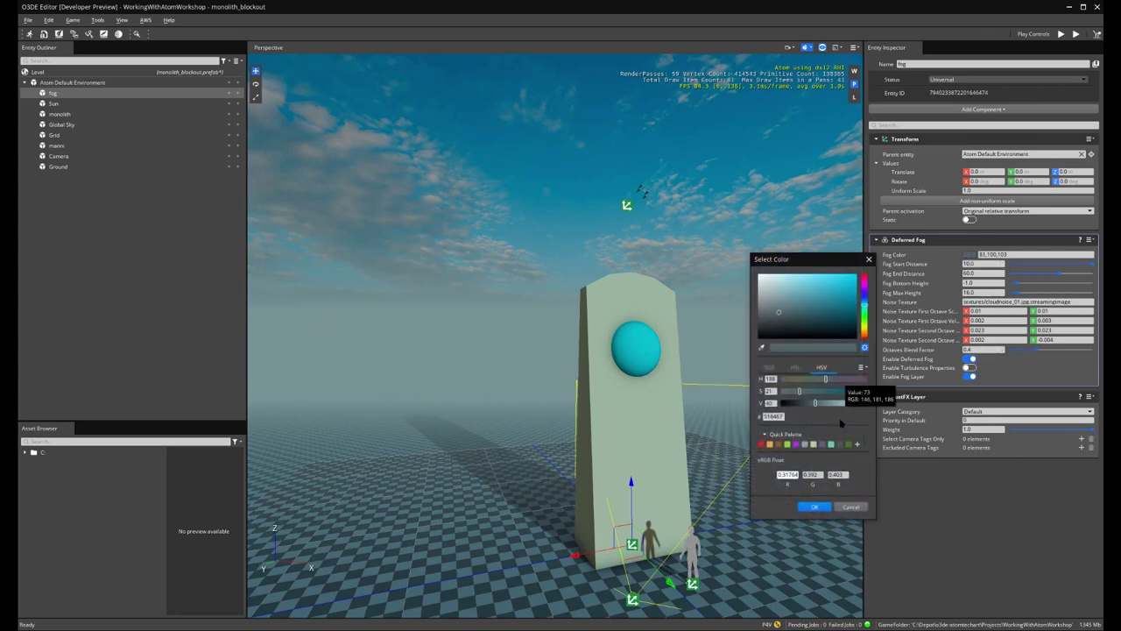
left_click_drag(816, 403, 821, 378)
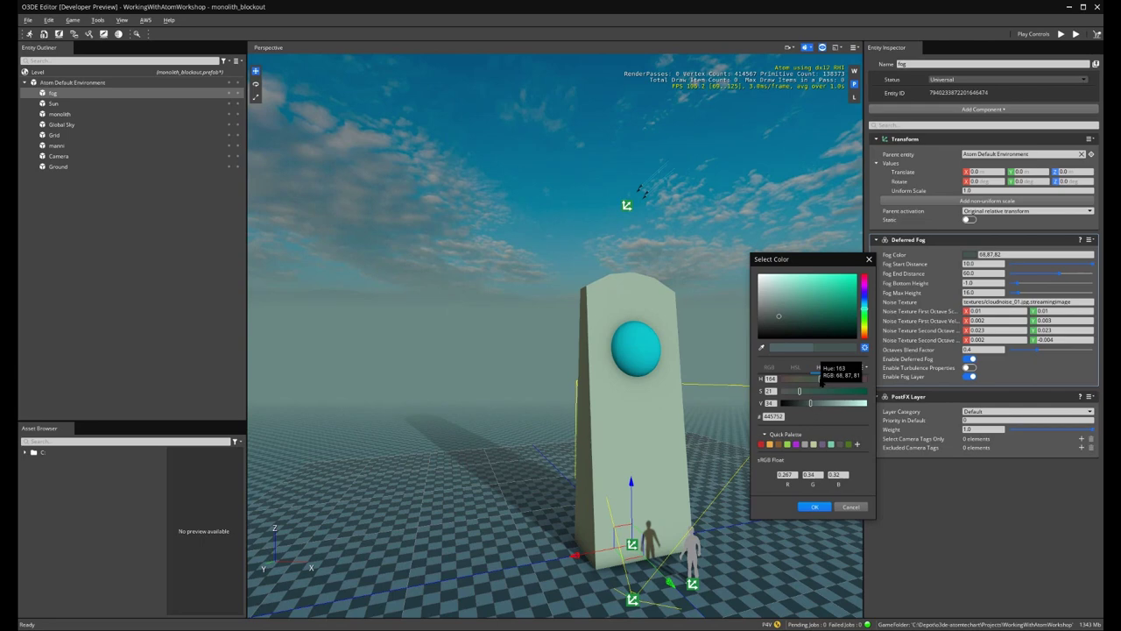
left_click(815, 506)
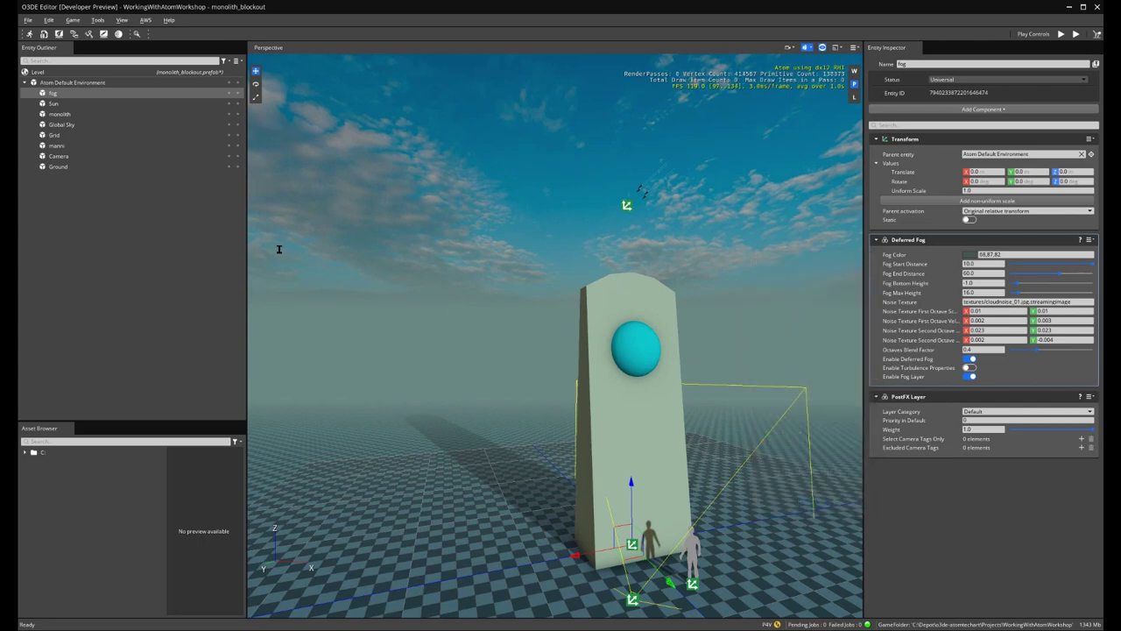
left_click(100, 240)
right_click_drag(408, 350, 409, 350)
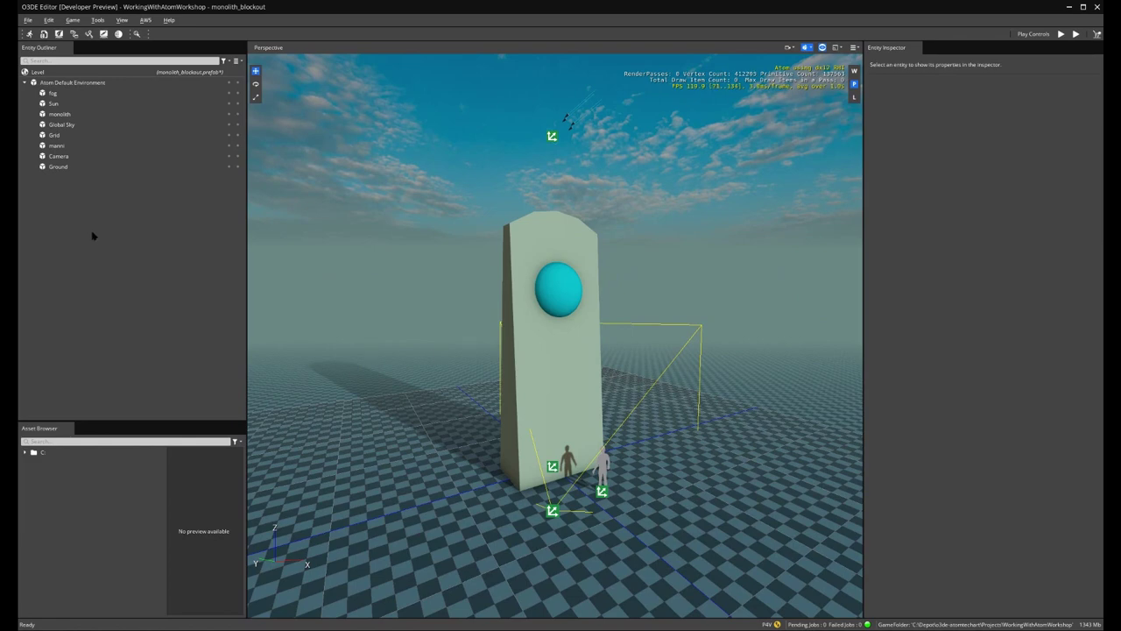
- Generate a source material for the groundplane slot of the Ground entity under its default file name
left_click(58, 166)
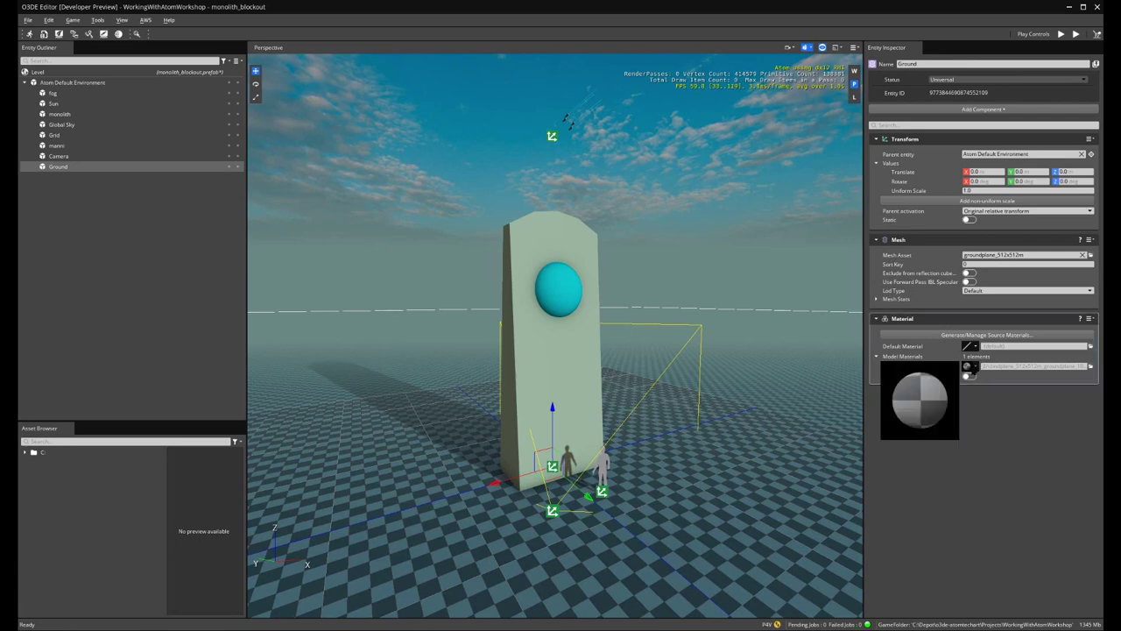
left_click(976, 368)
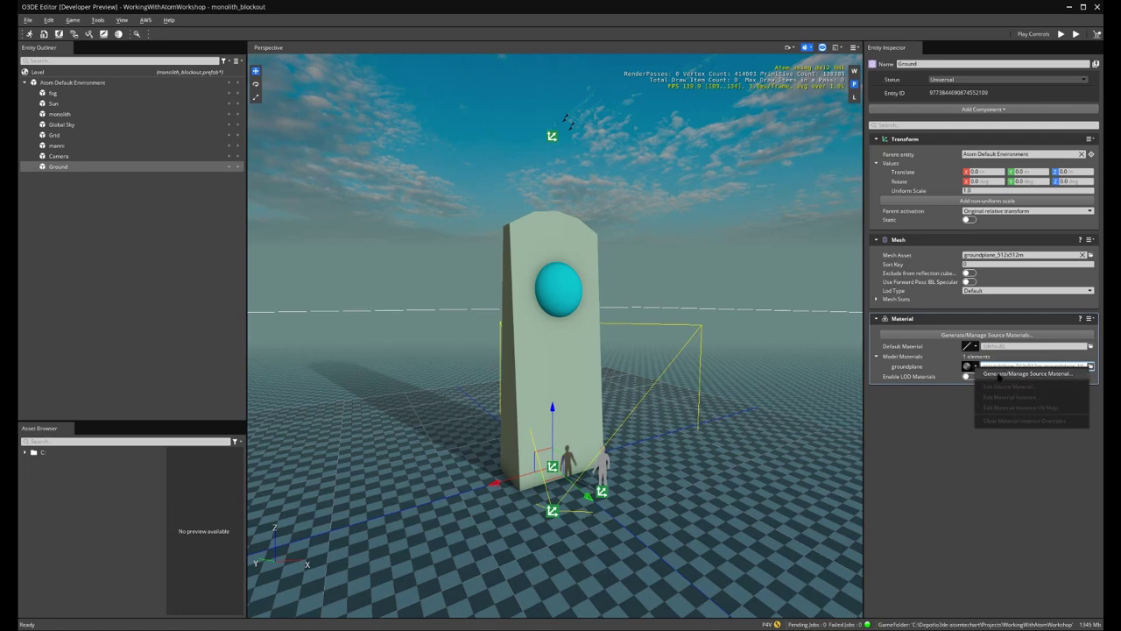
left_click(1002, 374)
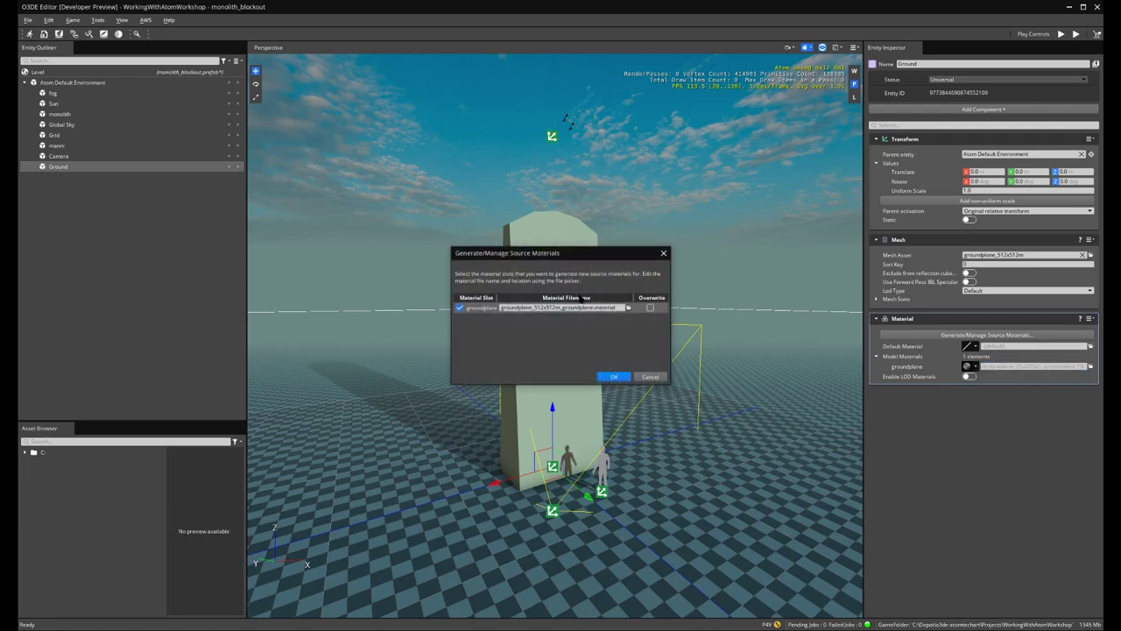
left_click(616, 377)
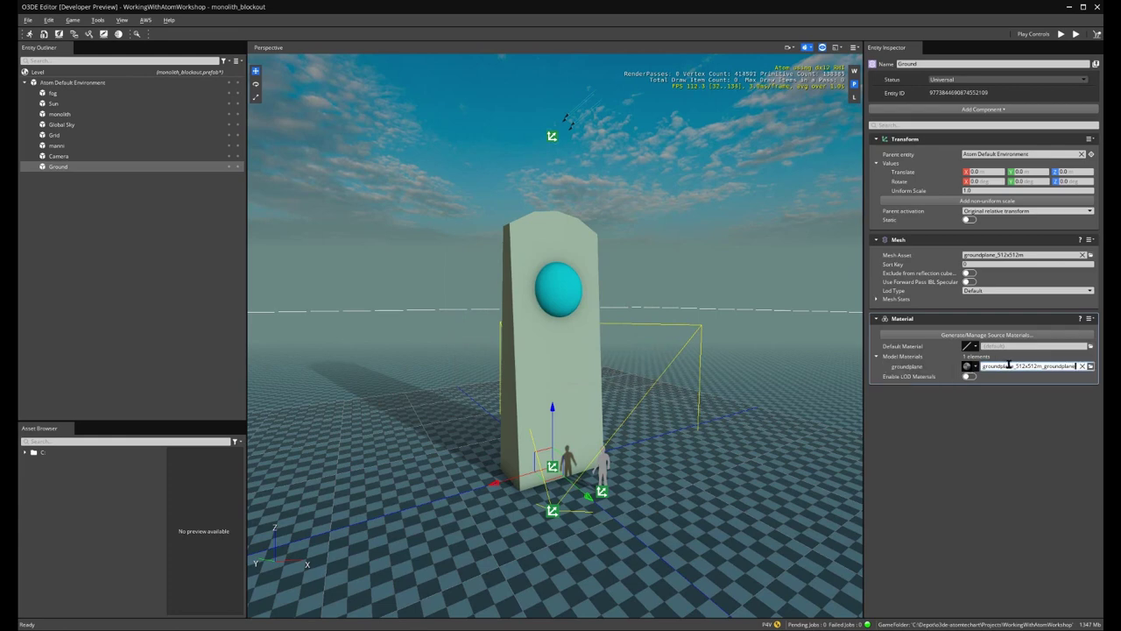
- Edit the groundplane material instance, setting its base color to the dark brown 59,37,7, and close the material inspector
left_click(976, 367)
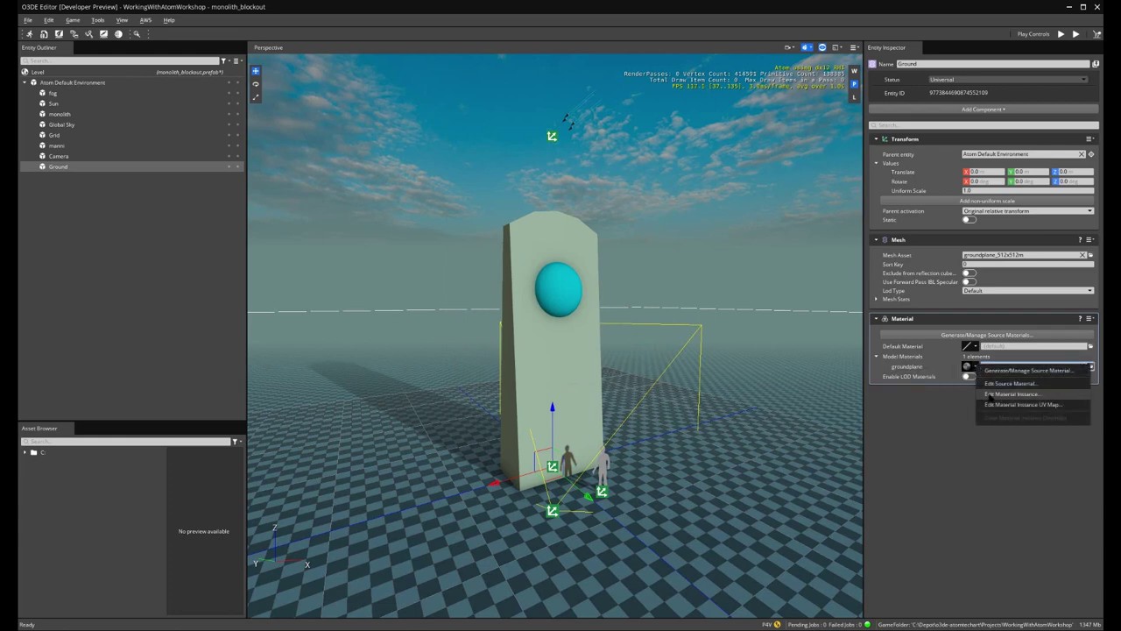
left_click(1012, 394)
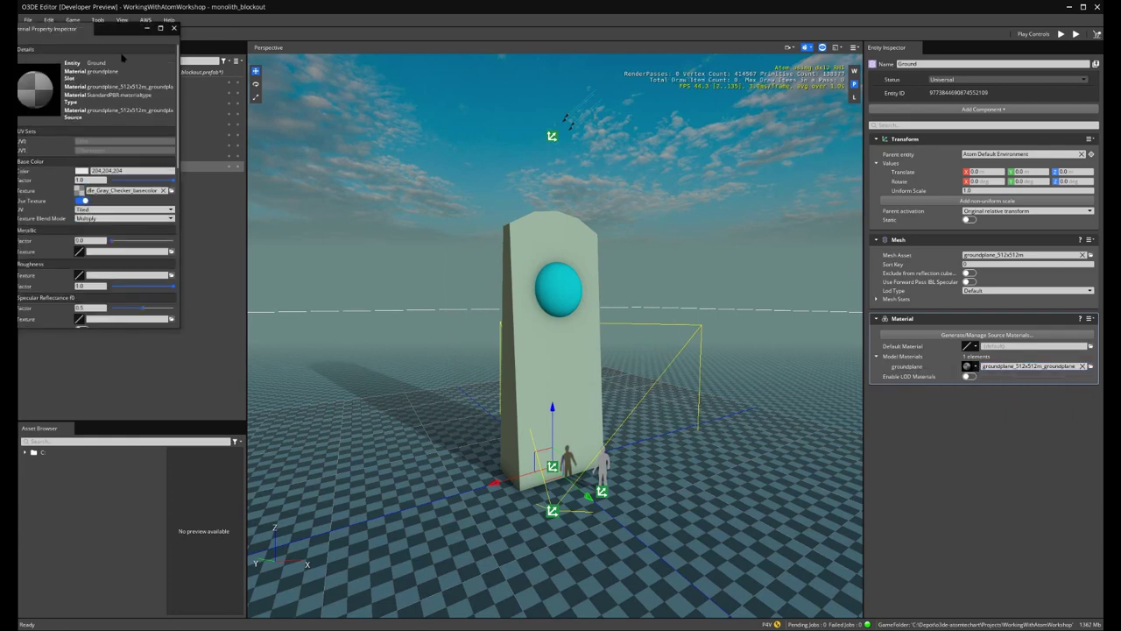
left_click_drag(119, 33, 388, 166)
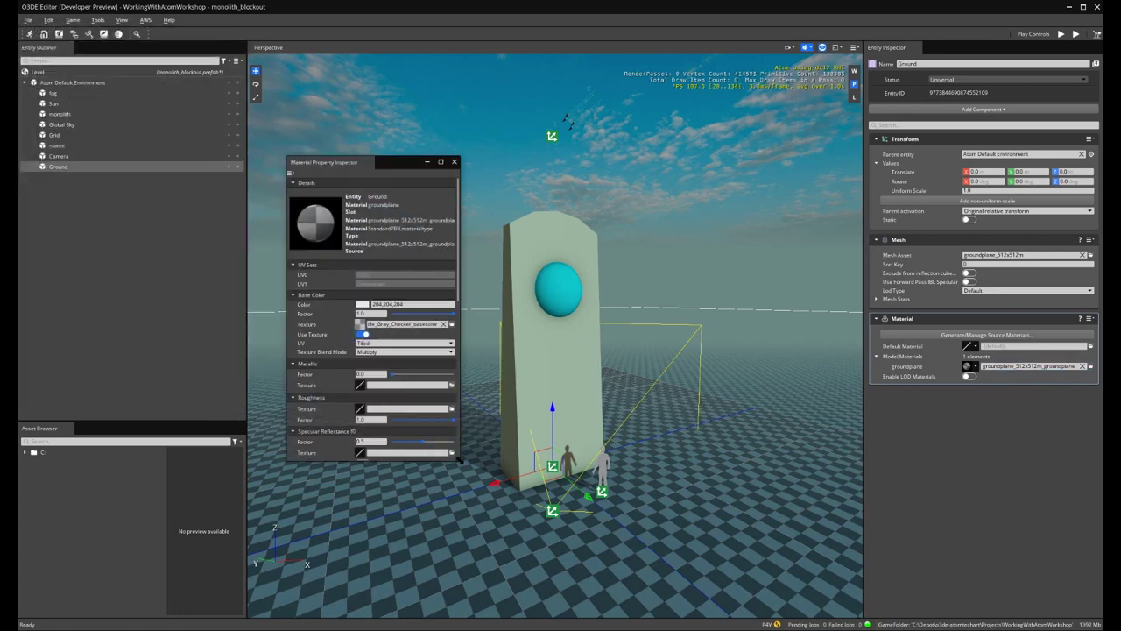
left_click_drag(463, 465, 471, 490)
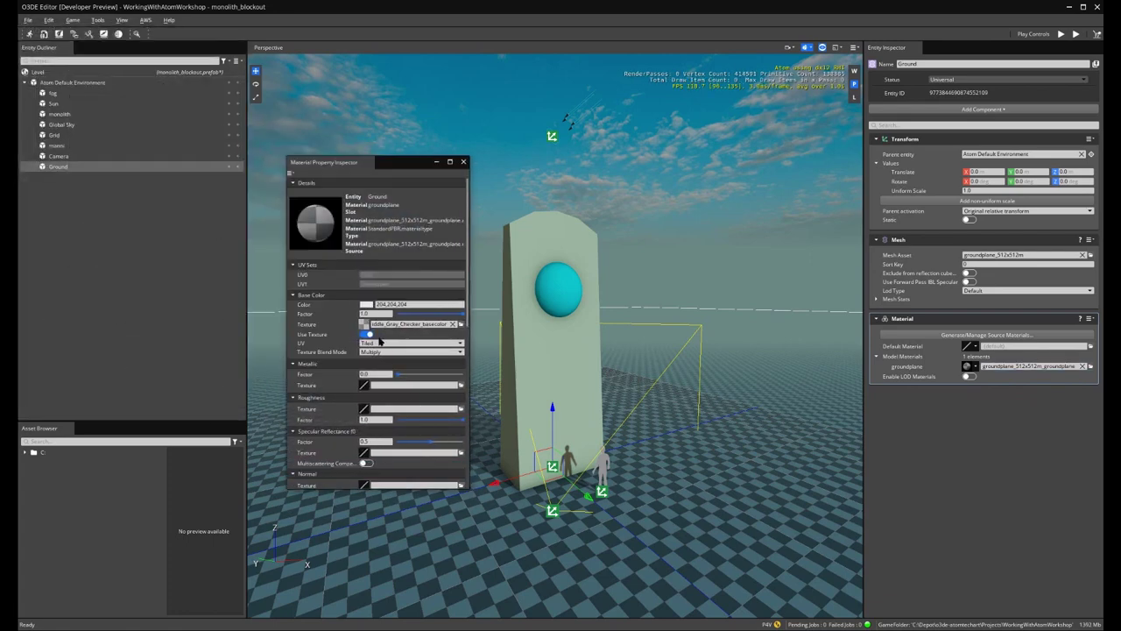
left_click(368, 305)
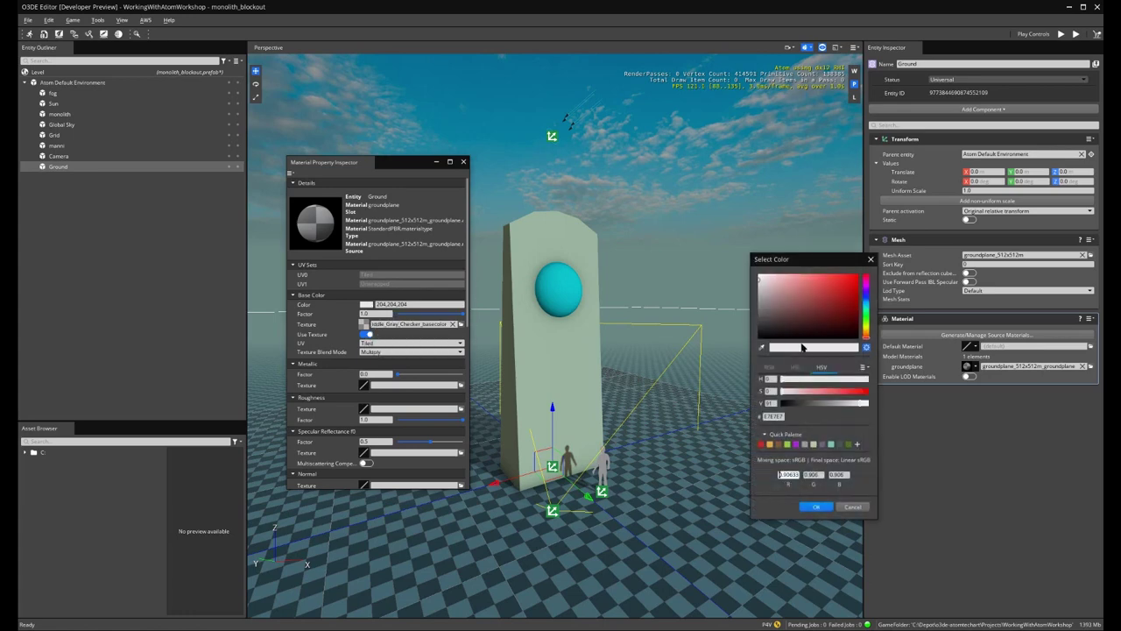
left_click_drag(865, 339, 824, 300)
mouse_move(832, 402)
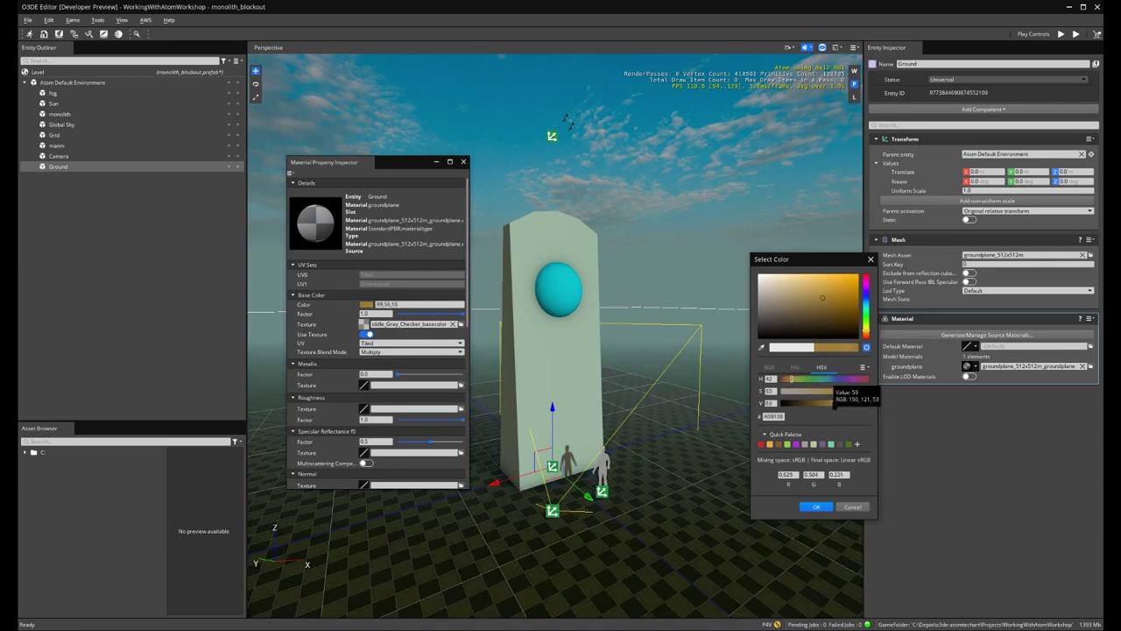
left_click_drag(836, 404, 826, 404)
left_click(816, 507)
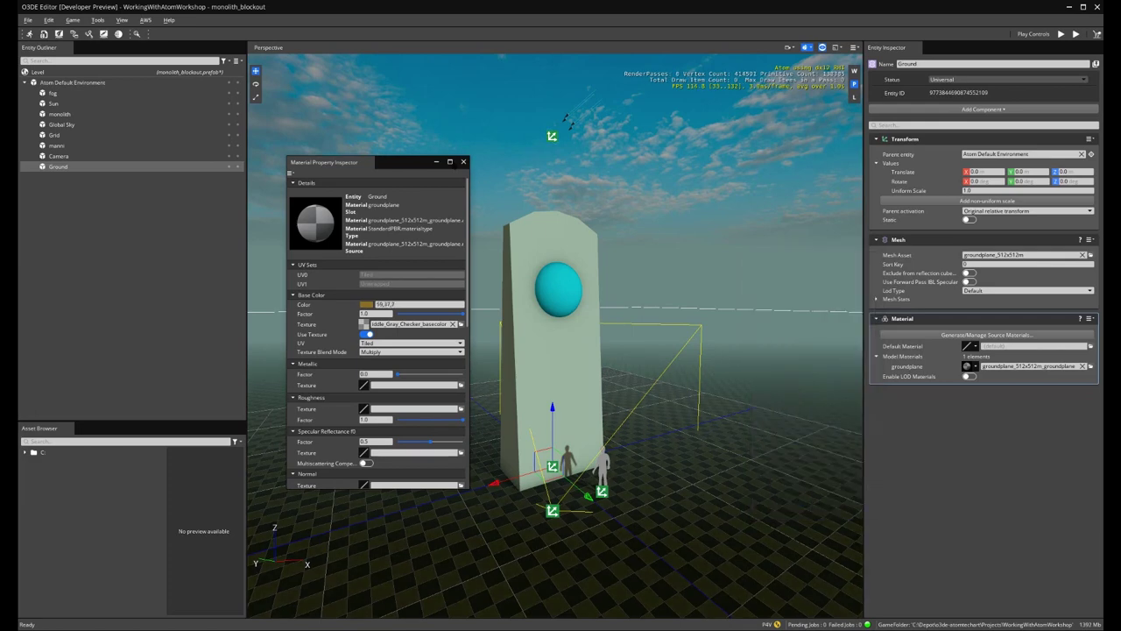
left_click(464, 162)
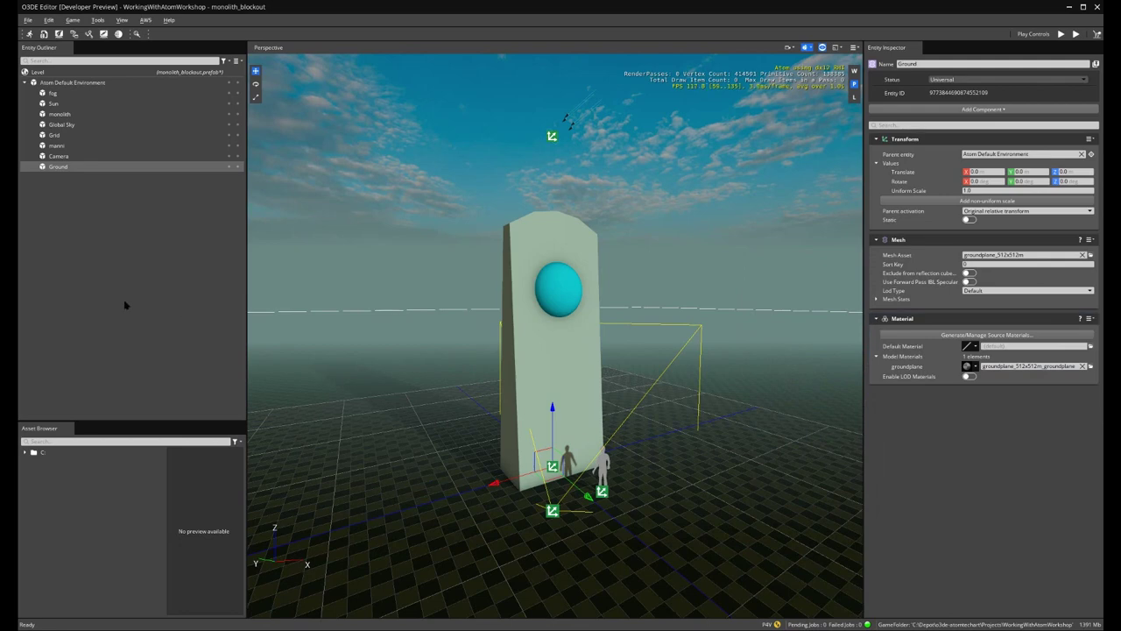
- Deselect the Ground entity, hide the viewport helpers and save the level
left_click(154, 315)
left_click(812, 51)
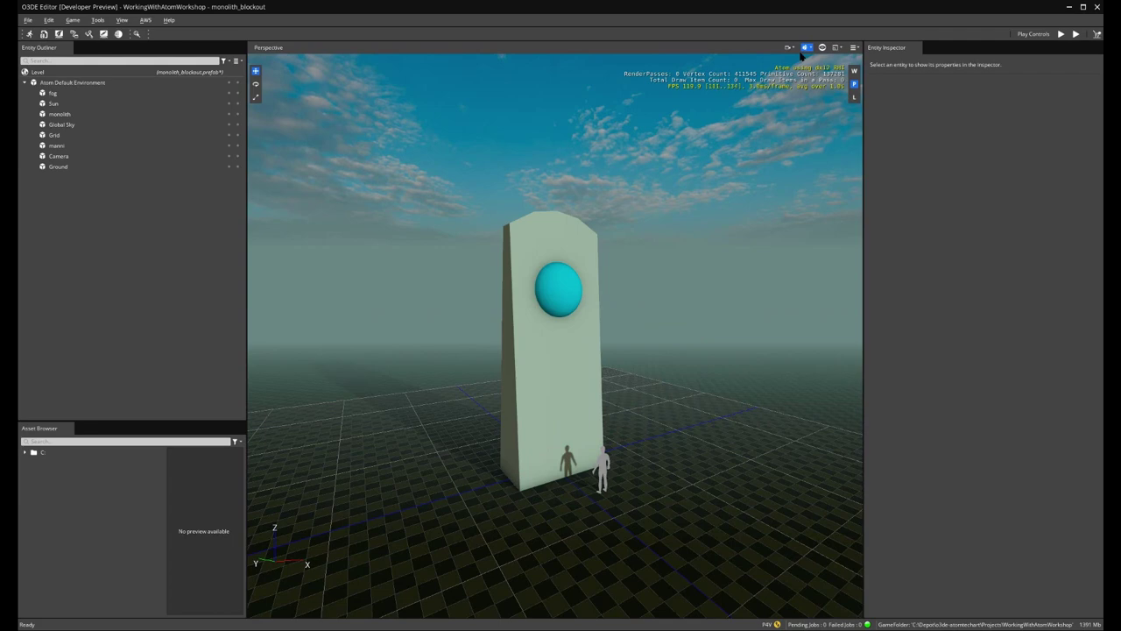
key("ctrl+s")
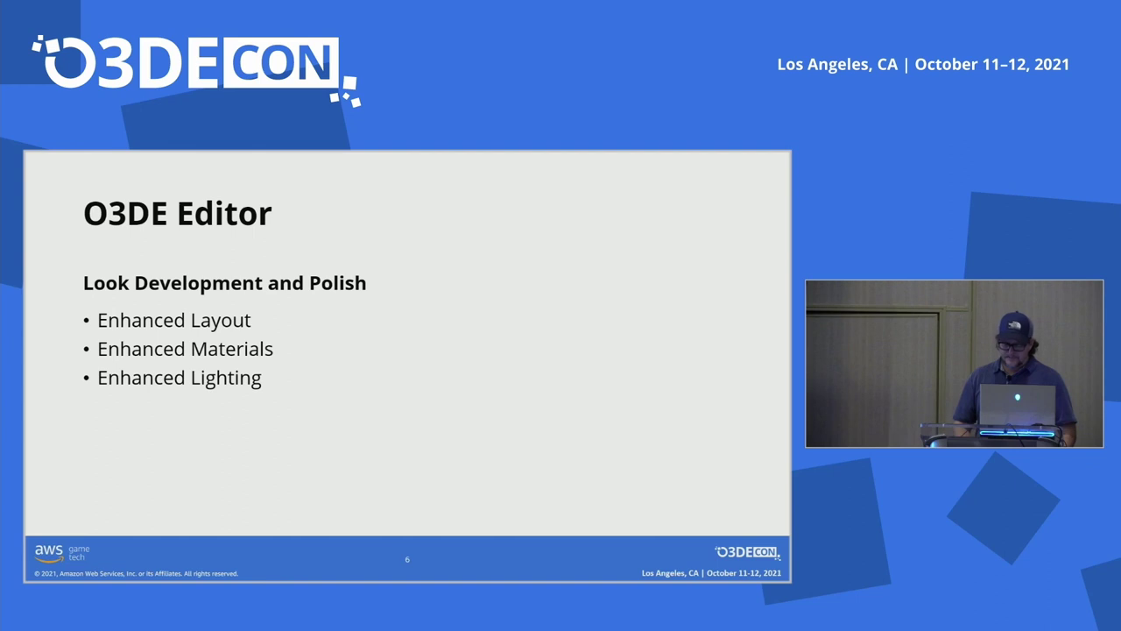
key("Right")
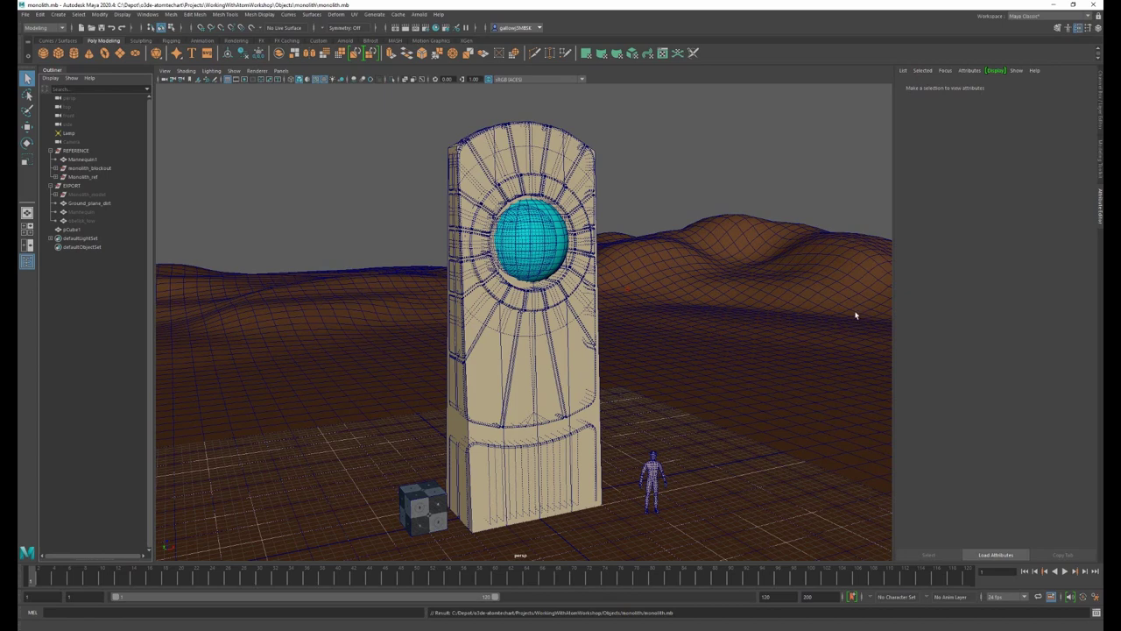
- Hide the monolith_blockout group under REFERENCE so only the detailed carved monolith shows
left_click(97, 169)
key("shift+h")
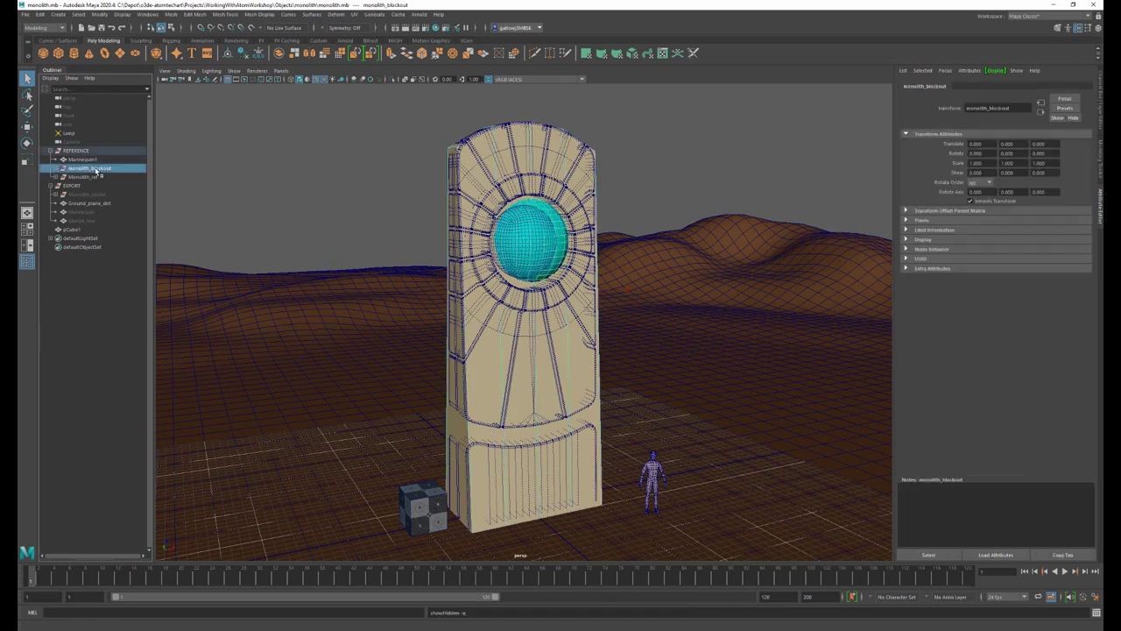
key("ctrl+h")
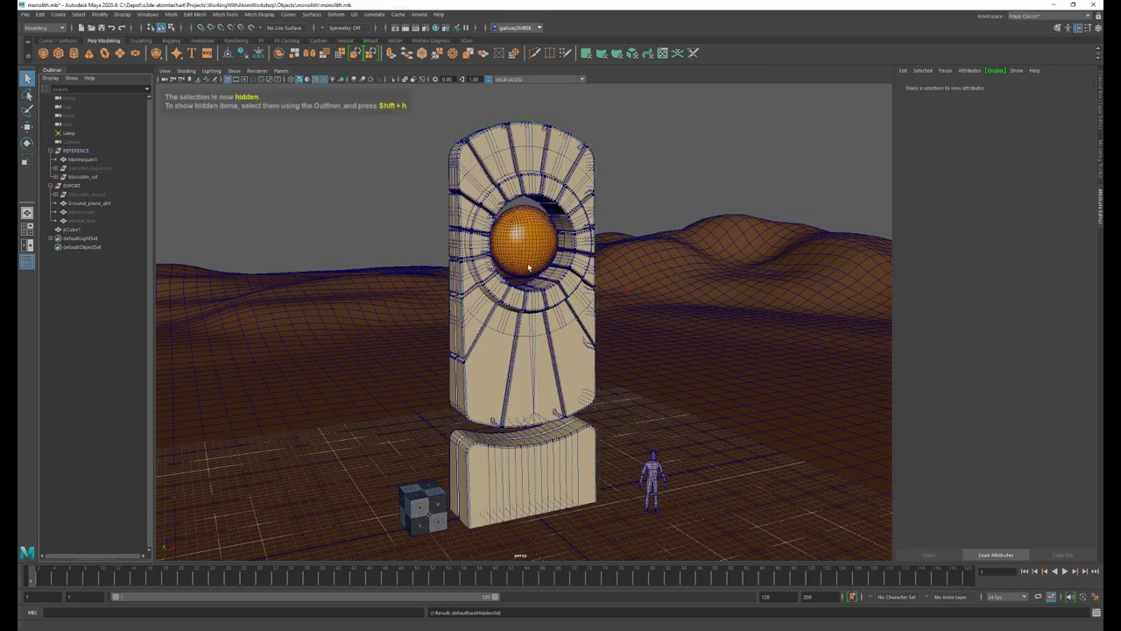
- Export the Monolith_ref group as FBX over the existing monolith_blockout_v2.fbx in the monolith objects folder
left_click(517, 359)
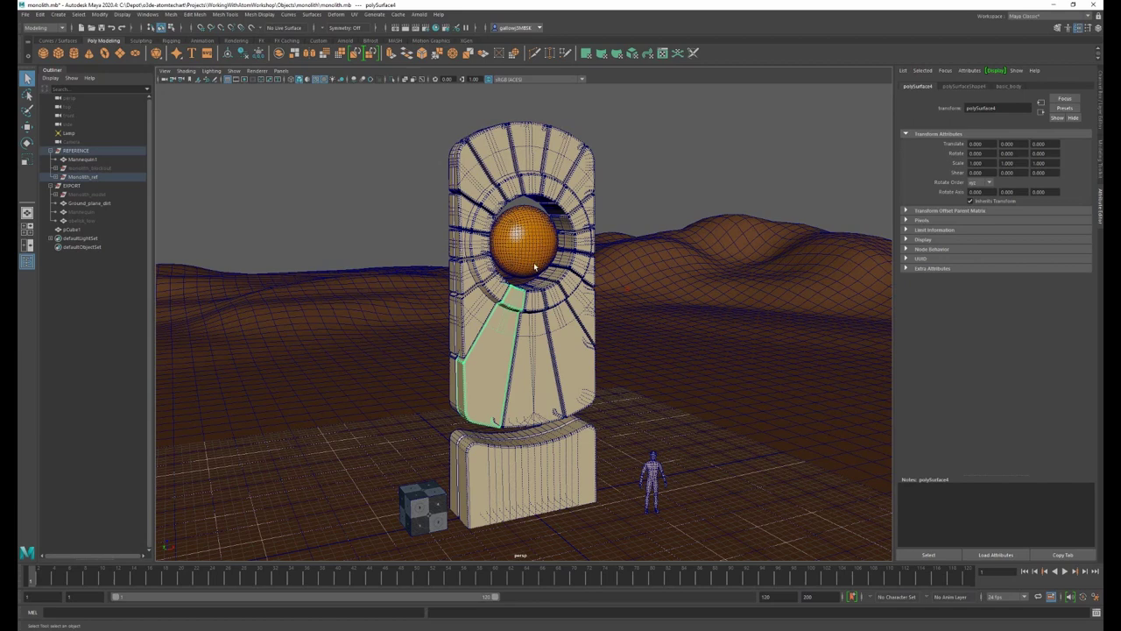
left_click(112, 177)
left_click(27, 16)
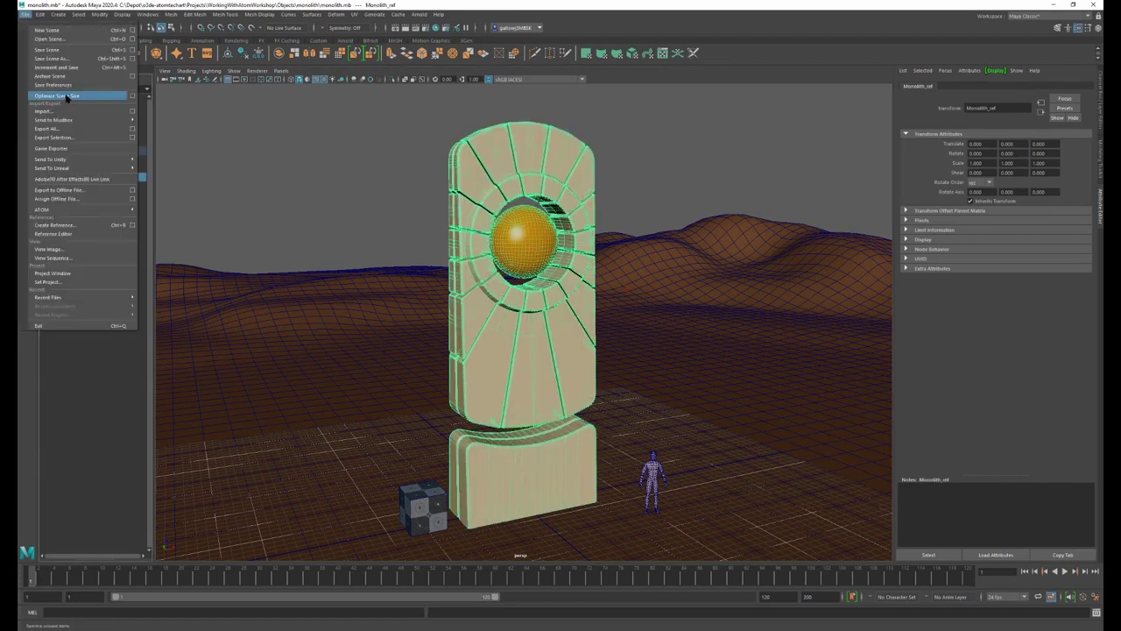
left_click(132, 140)
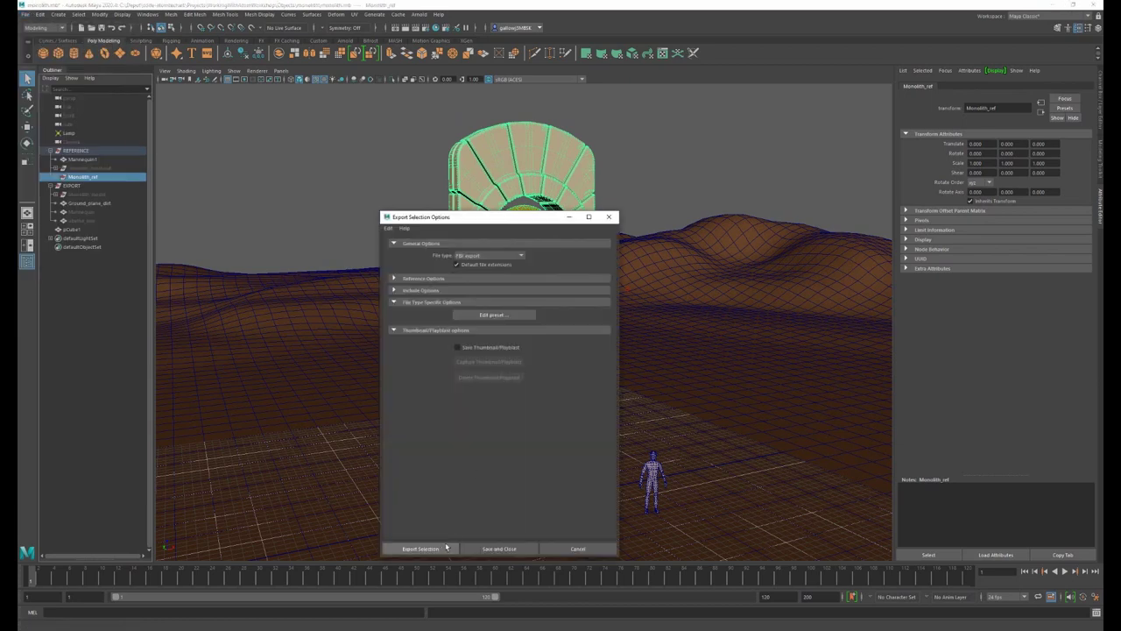
left_click(421, 548)
left_click(500, 139)
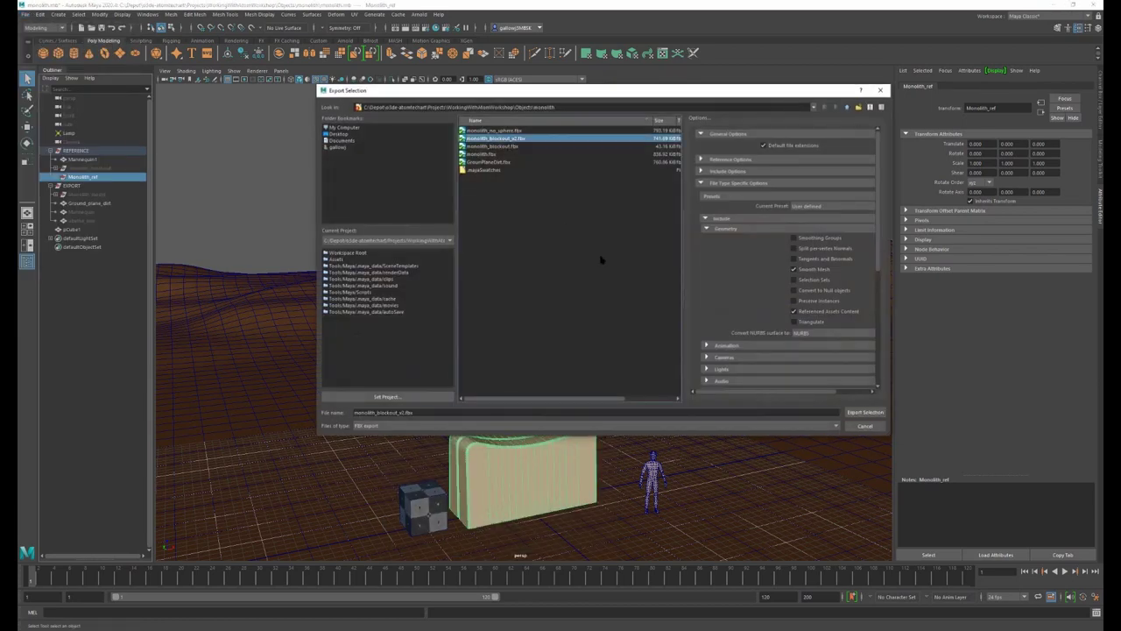
left_click(864, 411)
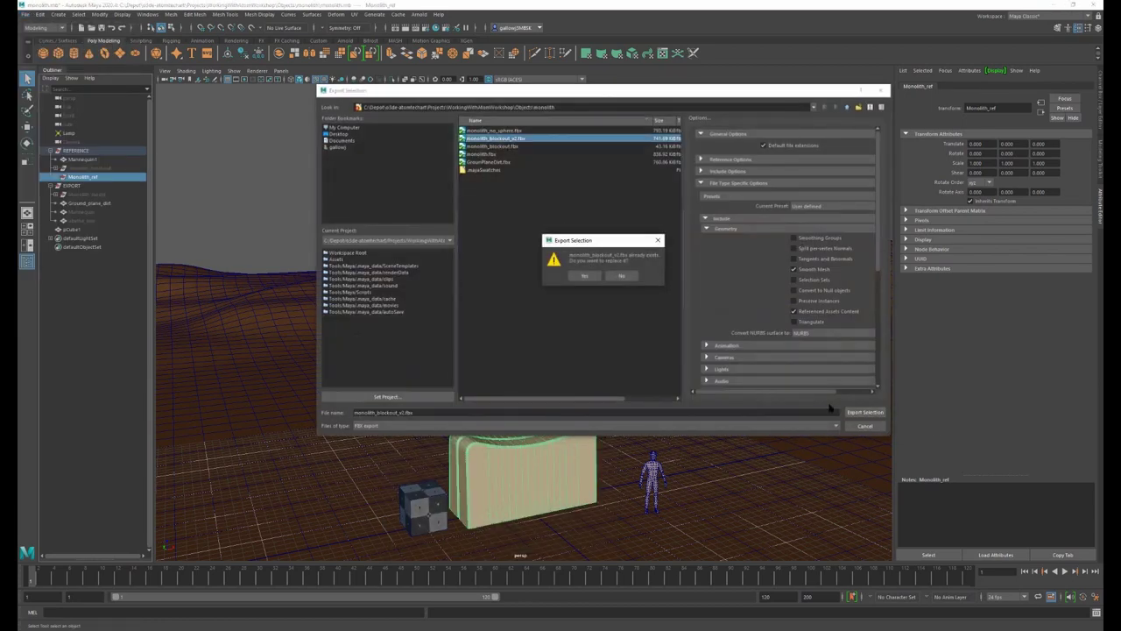
left_click(585, 276)
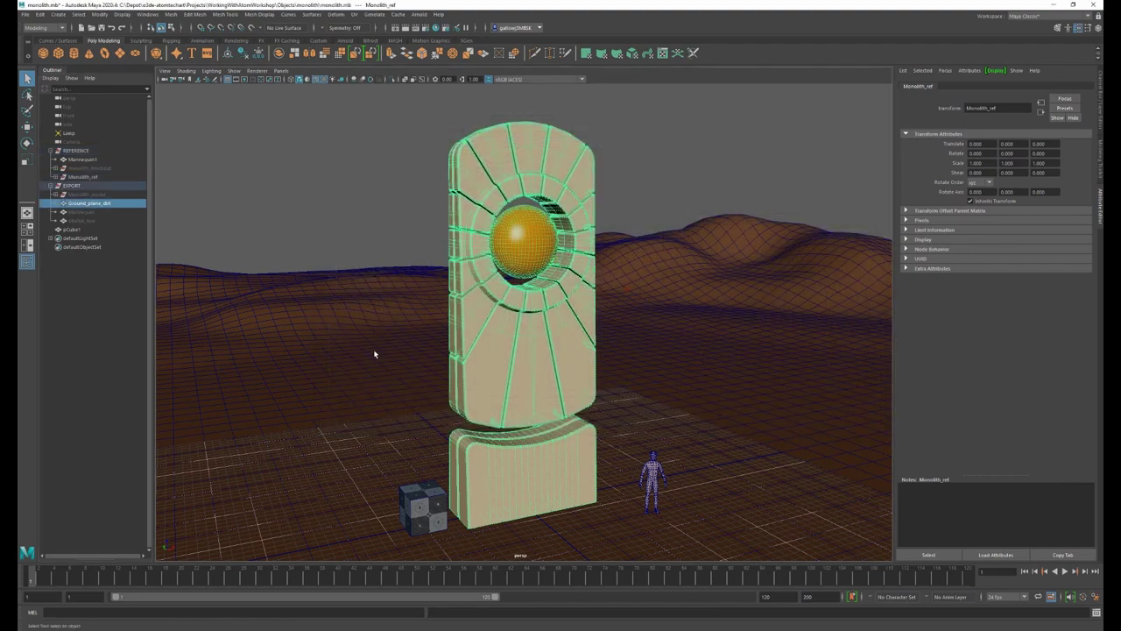
- Export the Ground_plane_dirt mesh as FBX, replacing the existing GrounPlaneDirt.fbx file
left_click(376, 348)
left_click(27, 15)
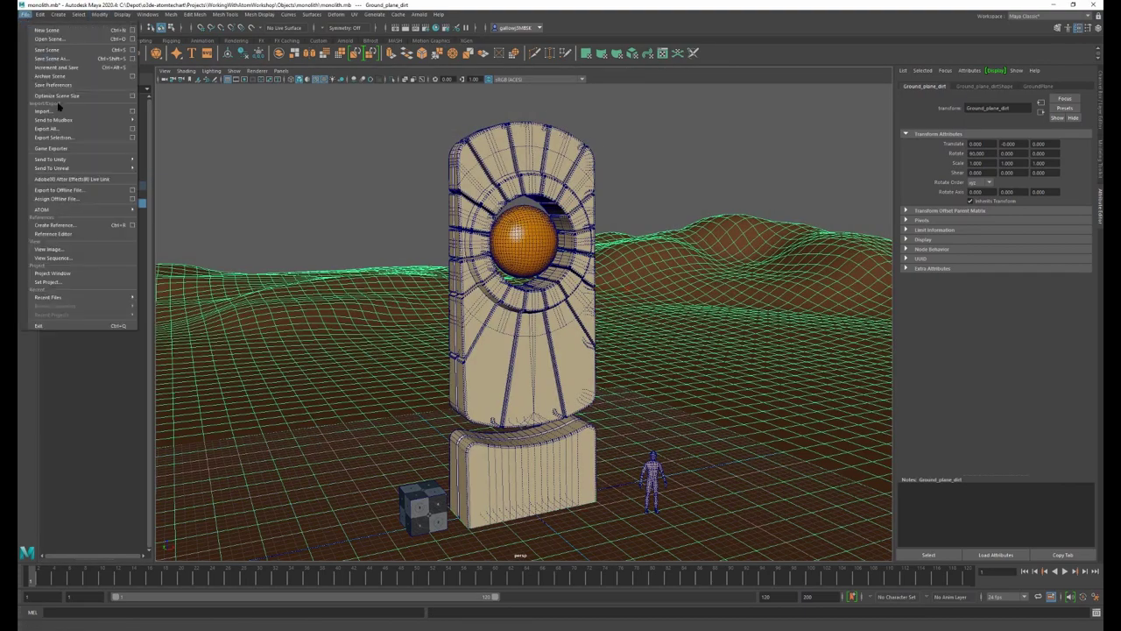
left_click(132, 137)
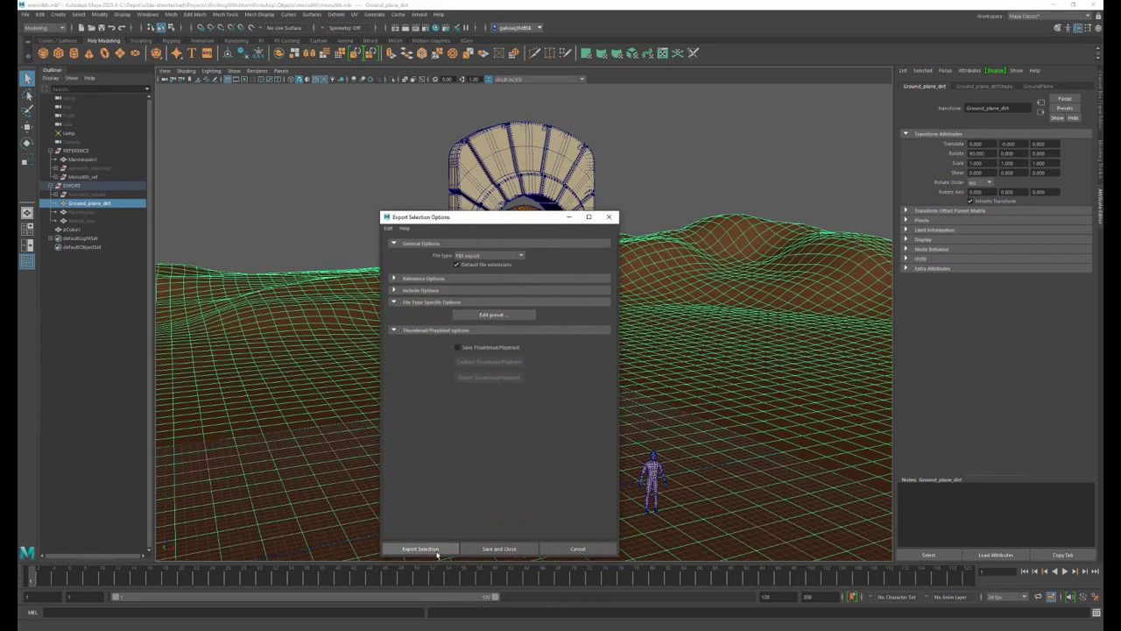
left_click(423, 549)
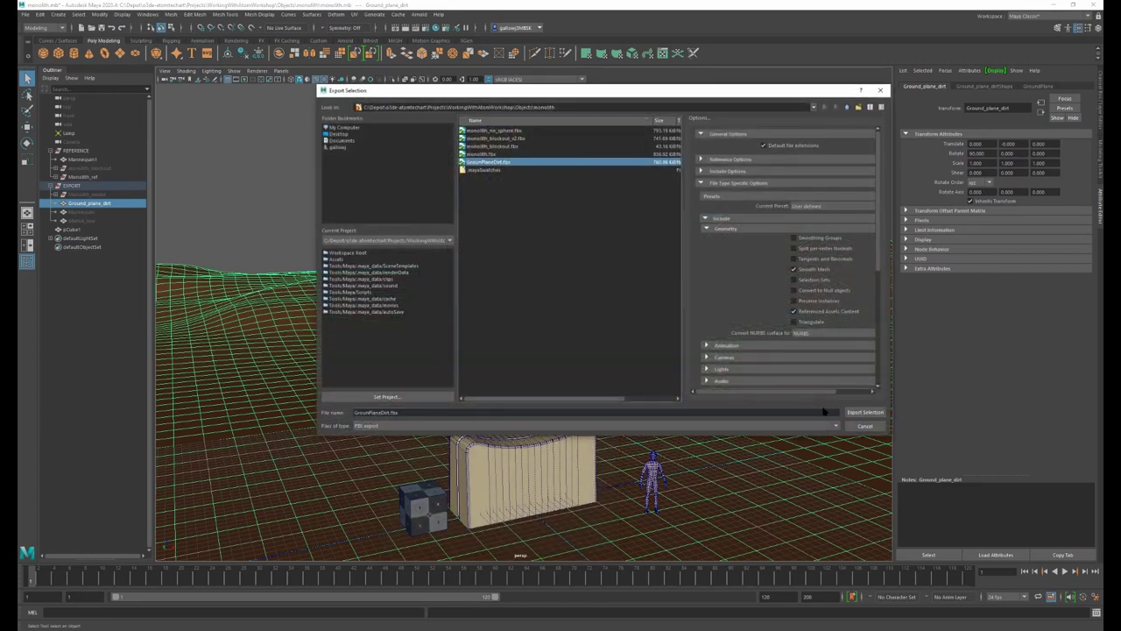
left_click(863, 412)
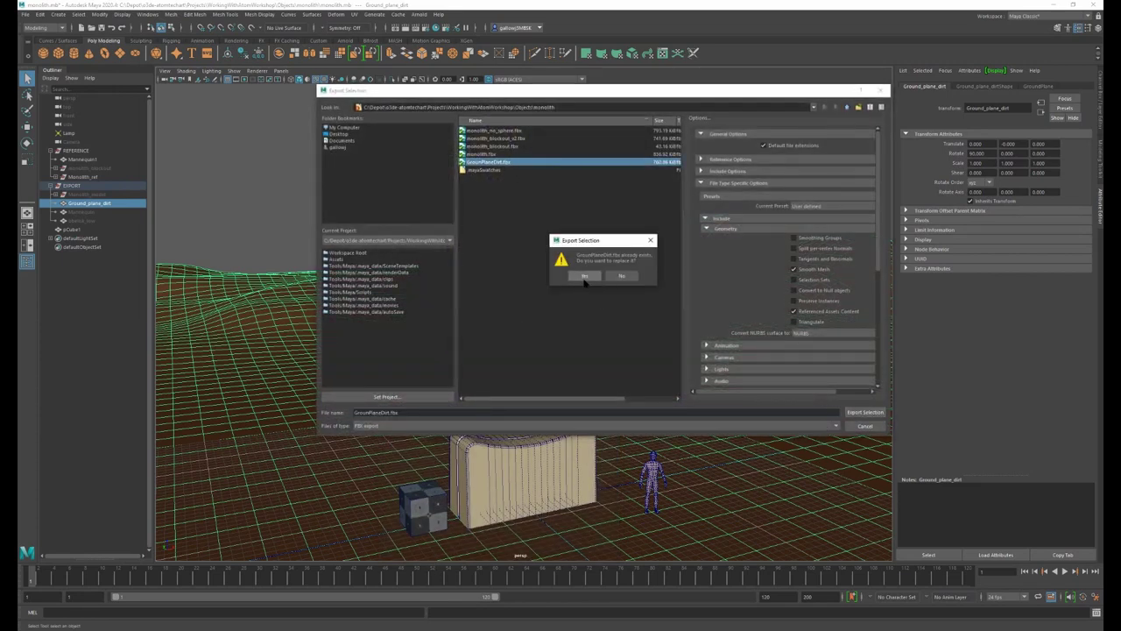
left_click(581, 277)
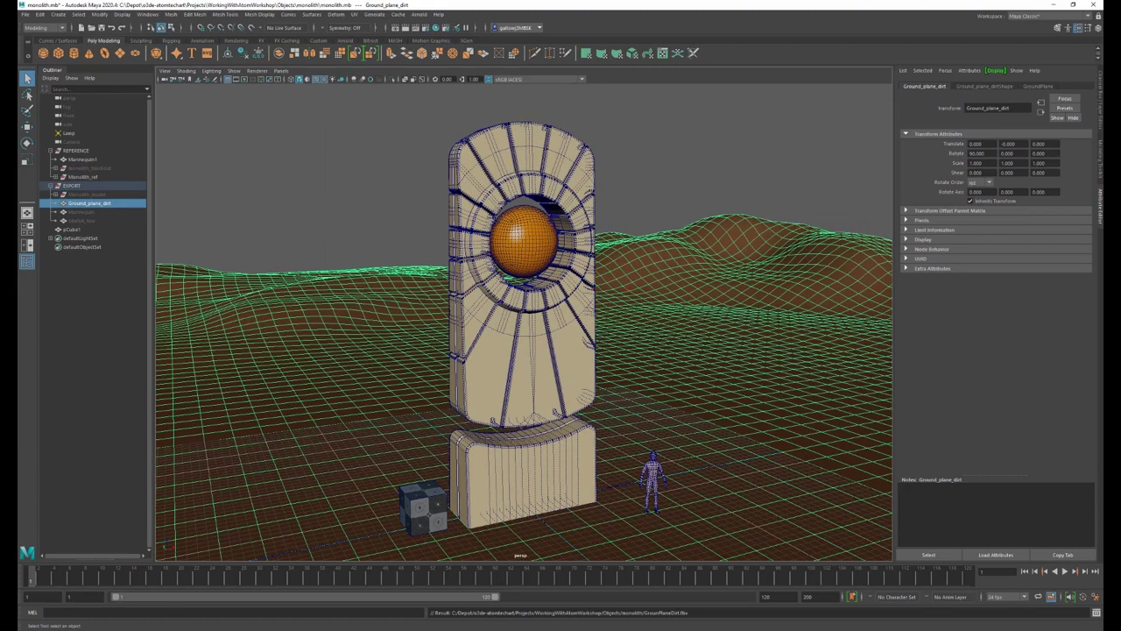
- Switch to the O3DE Editor and set the Monolith entity's mesh asset to monolith_blockout_v2
key("alt+Tab")
key("alt+Tab")
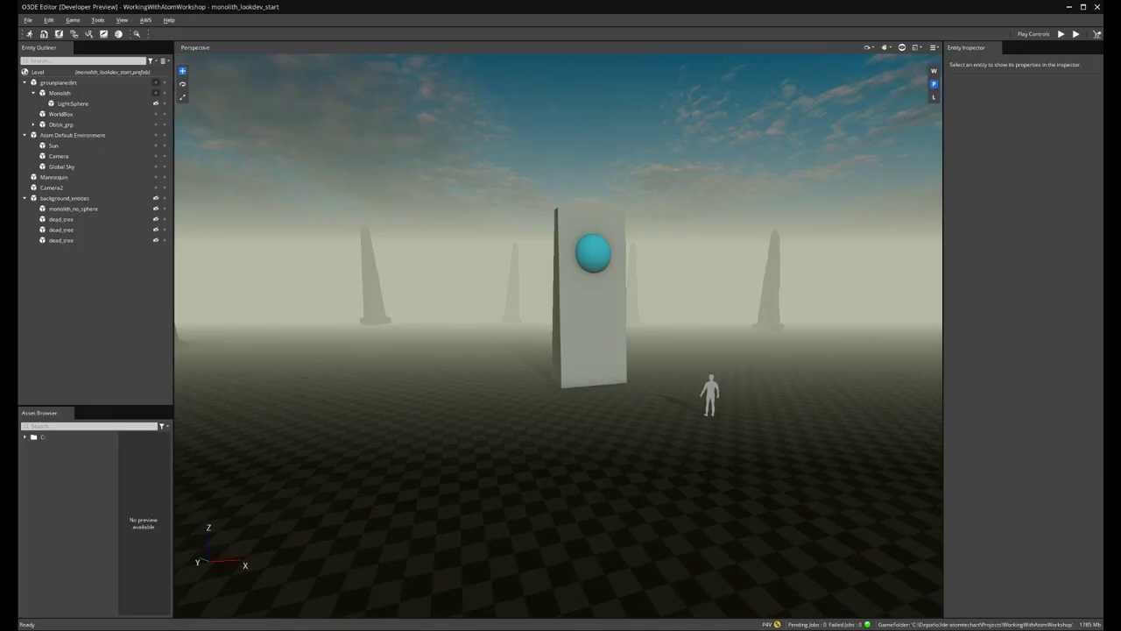
left_click(593, 338)
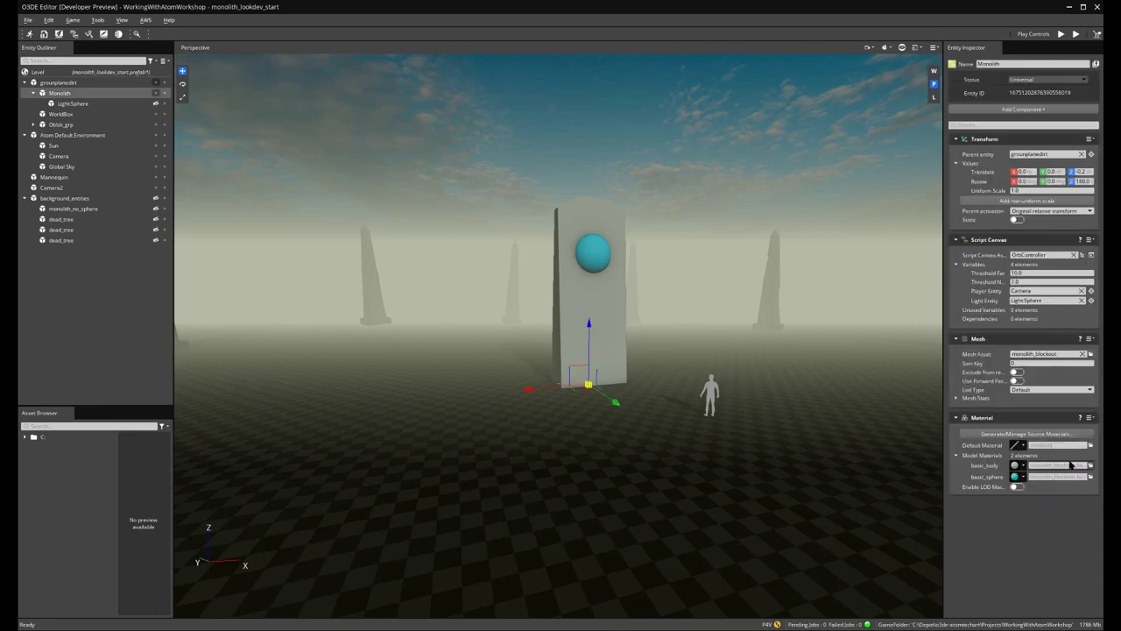
left_click(1083, 353)
left_click(1063, 354)
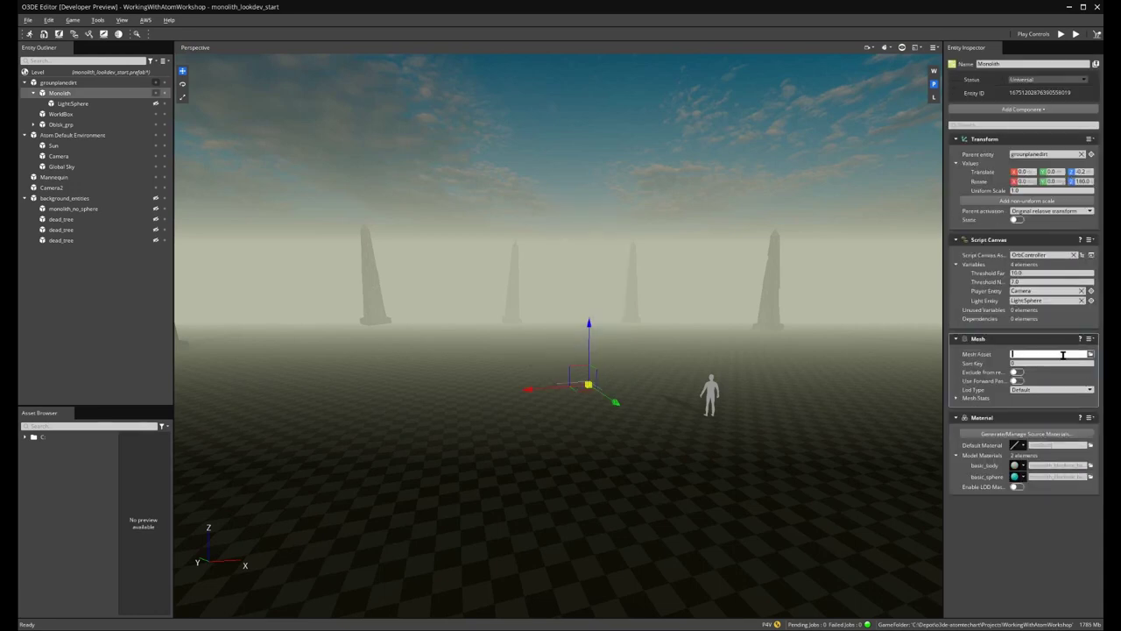
type("mon")
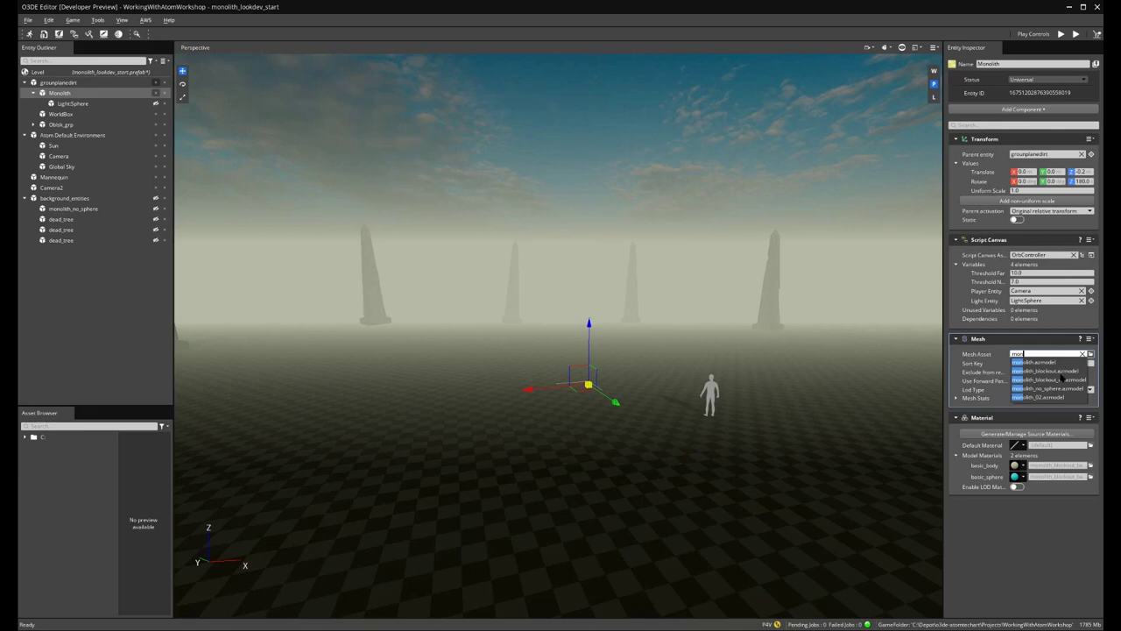
left_click(1063, 381)
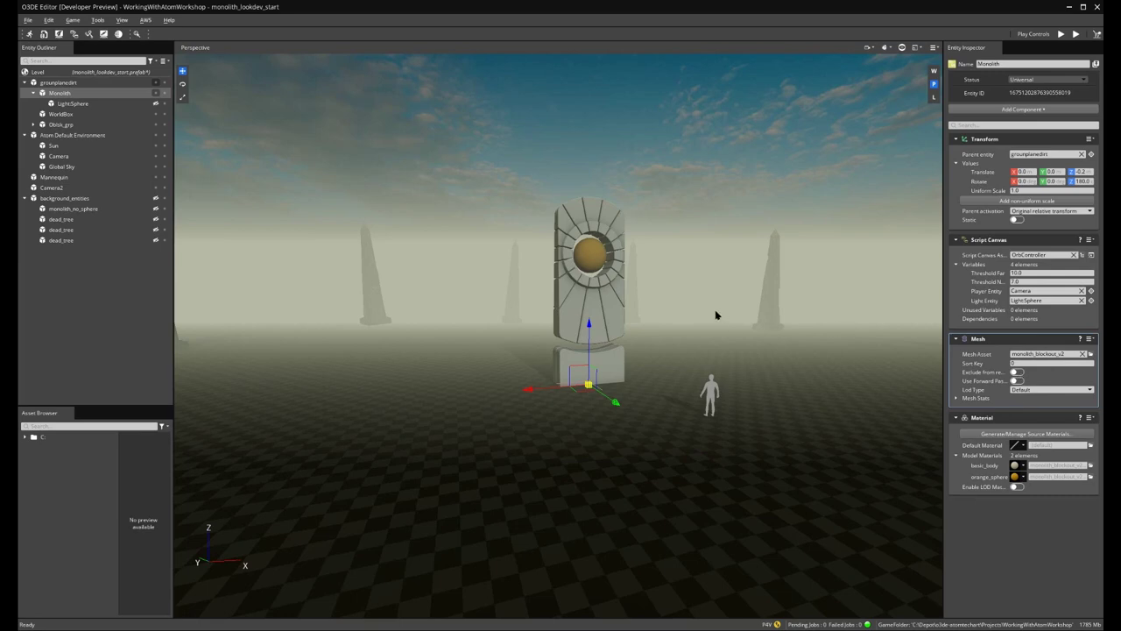
- Replace the mesh asset of the grounplanedirt entity with the grounplanedirt model
left_click(69, 299)
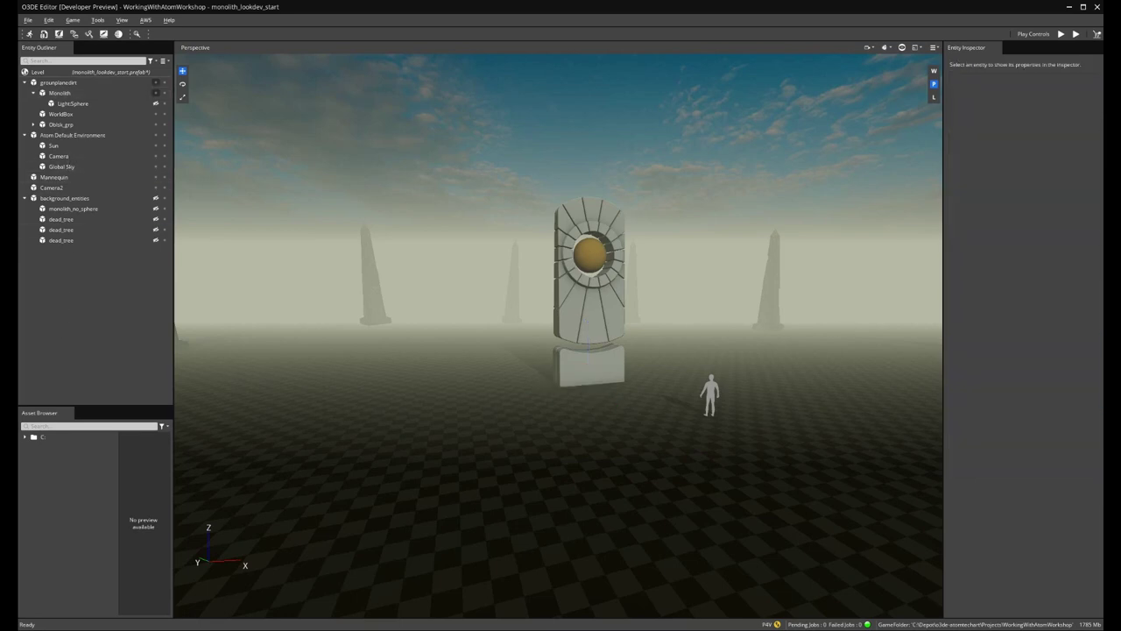
left_click(58, 82)
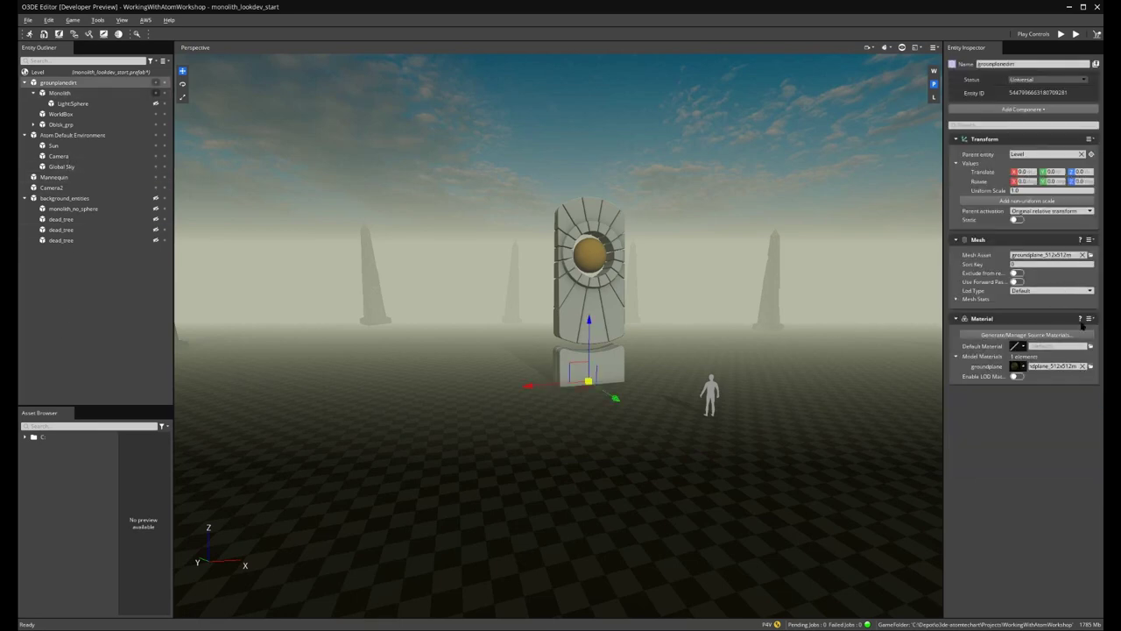
left_click(1082, 254)
type("gro")
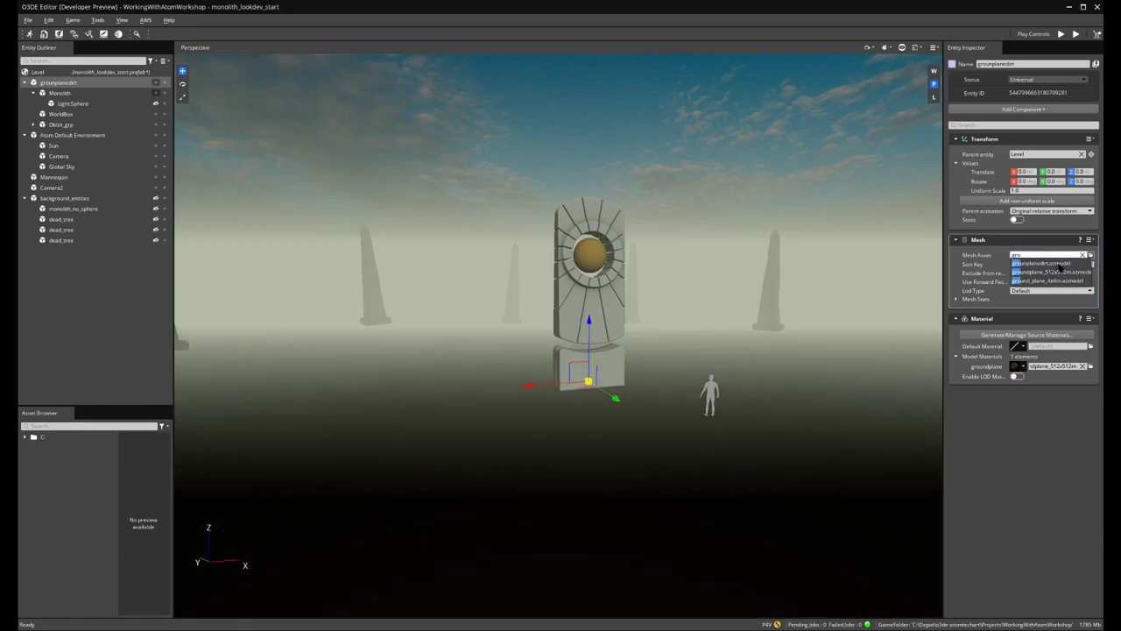
left_click(1058, 263)
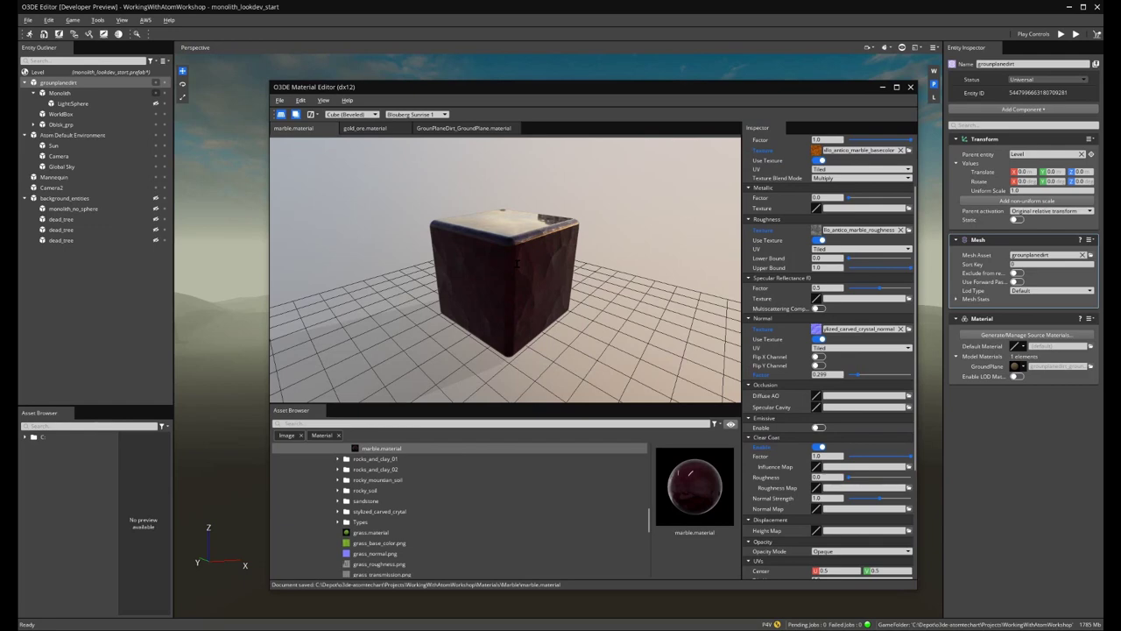
- Examine the marble, gold_ore and GrounPlaneDirt_GroundPlane materials on the preview cube in the Material Editor, then return to the level
left_click_drag(532, 288, 491, 304)
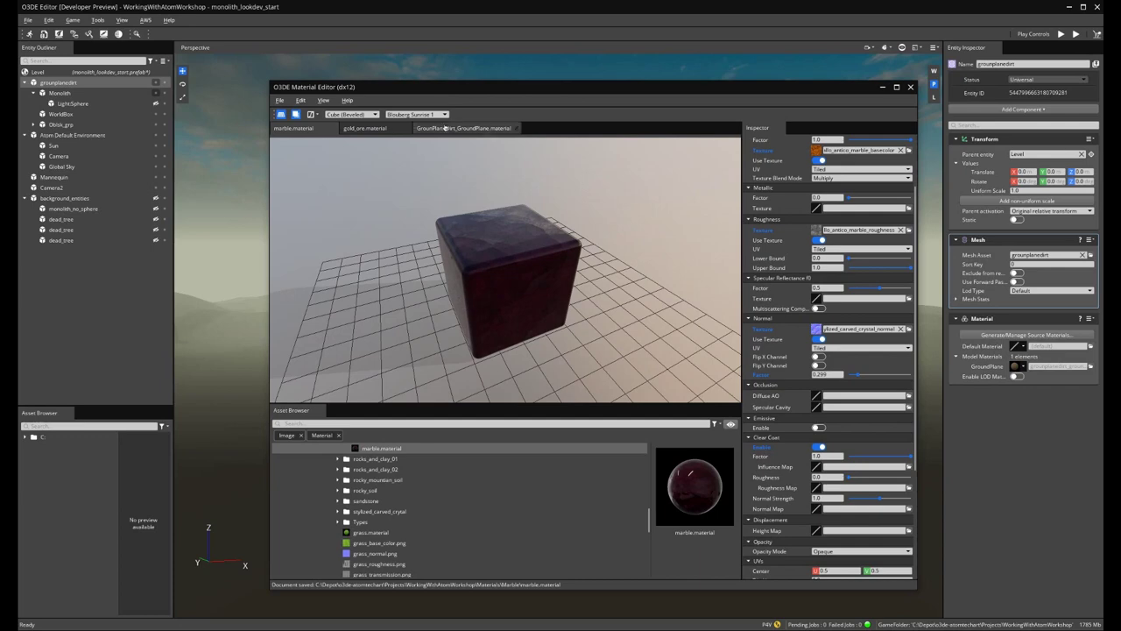
left_click(369, 129)
left_click_drag(459, 261, 415, 231)
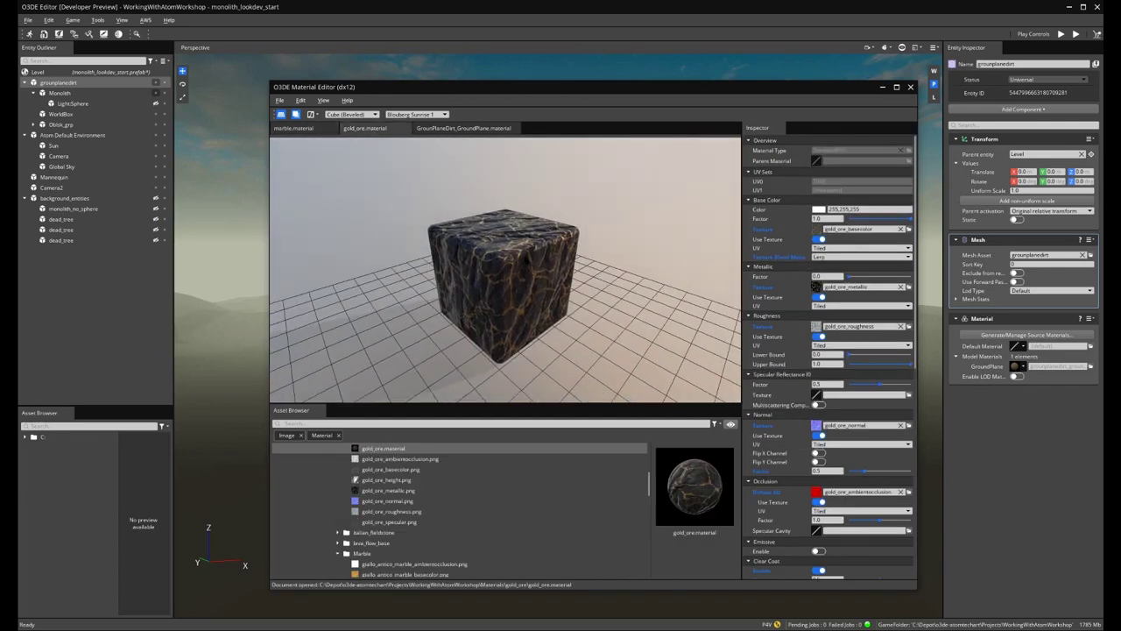
left_click(460, 131)
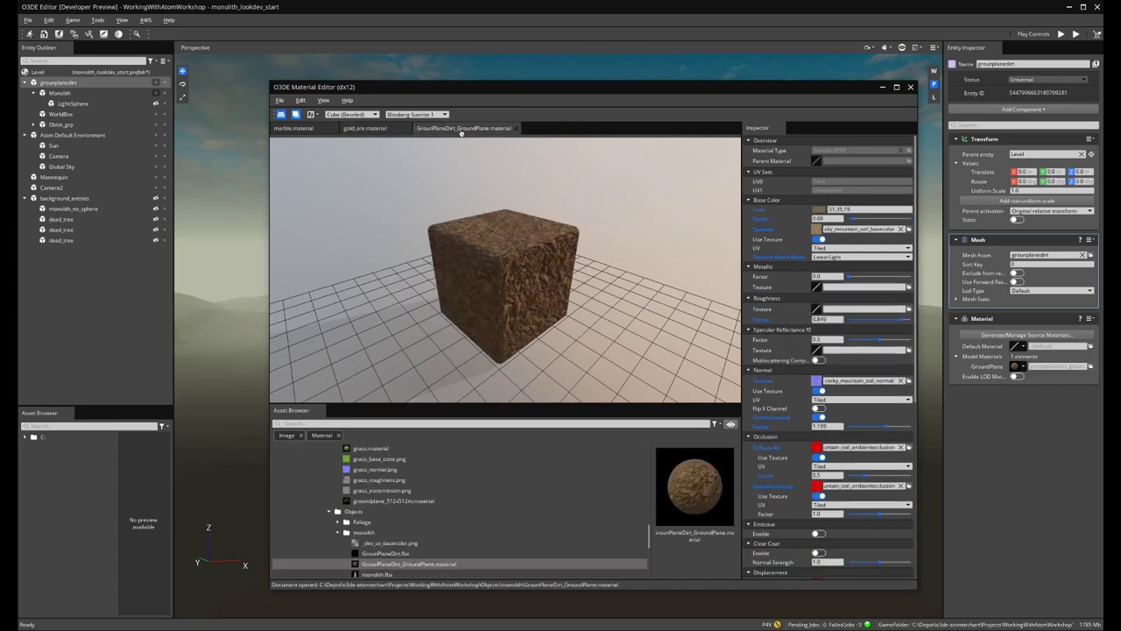
mouse_move(510, 267)
left_mouse_down()
mouse_move(550, 276)
mouse_move(583, 257)
mouse_move(613, 263)
mouse_move(491, 281)
mouse_move(561, 278)
mouse_move(529, 272)
left_mouse_up()
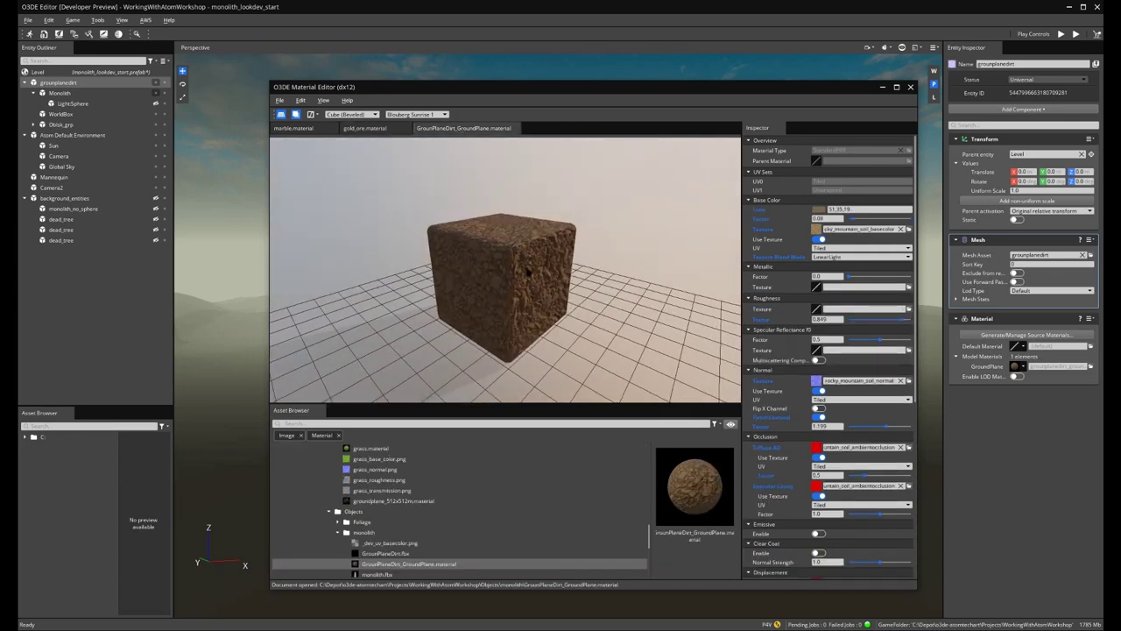
left_click(505, 18)
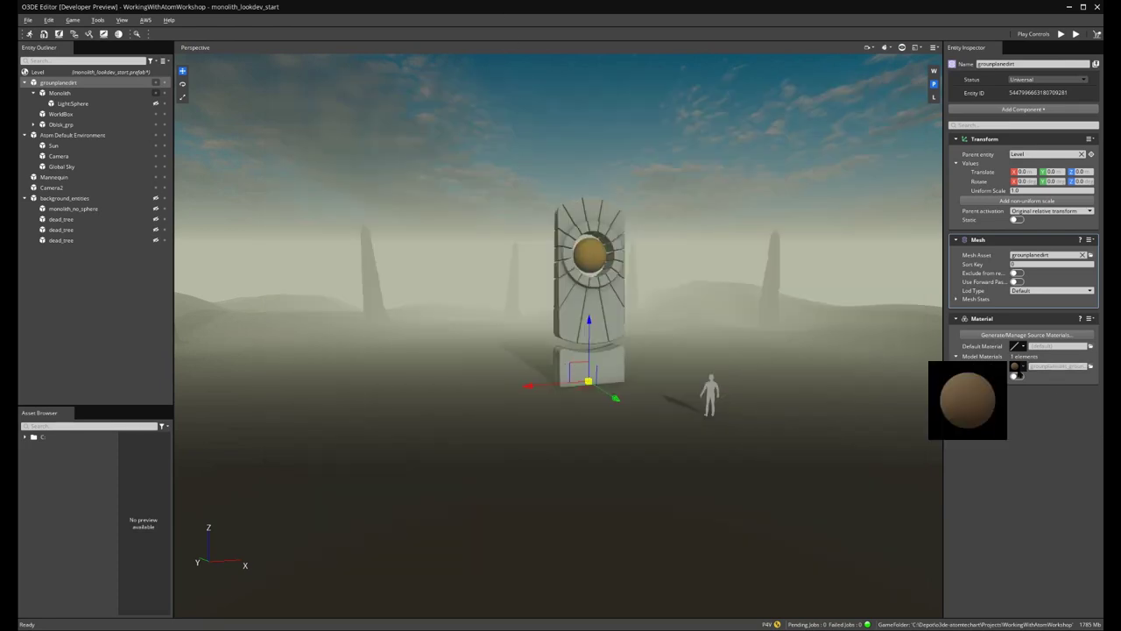
- Assign the gold_ore material to the Monolith's basic_body slot and the marble material to its orange_sphere slot
left_click(576, 307)
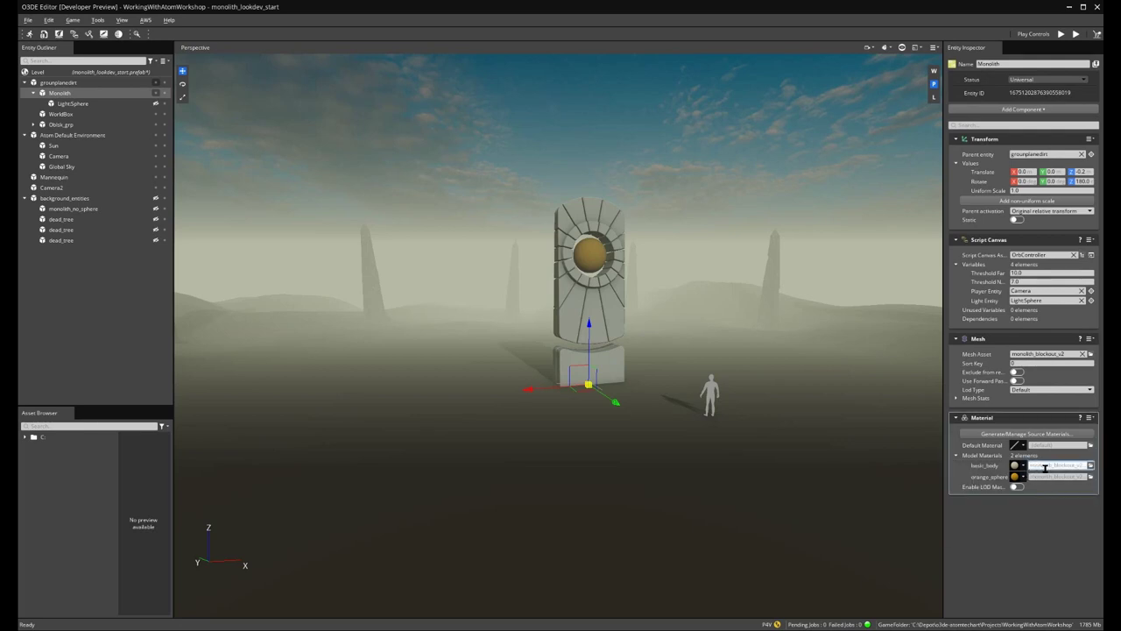
type("gold")
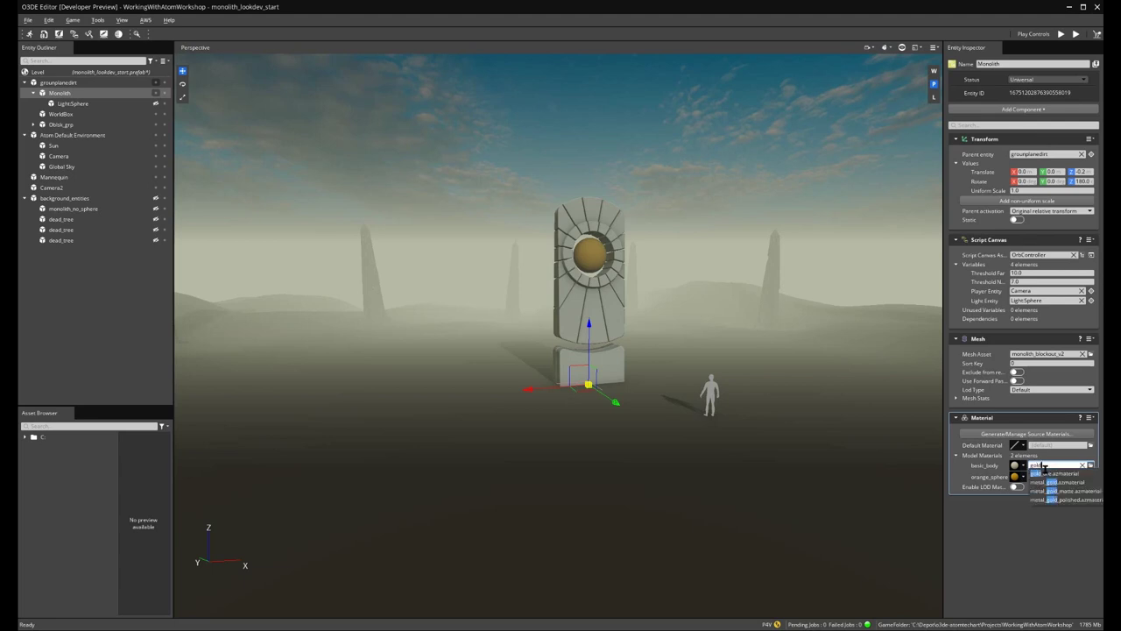
left_click(1060, 473)
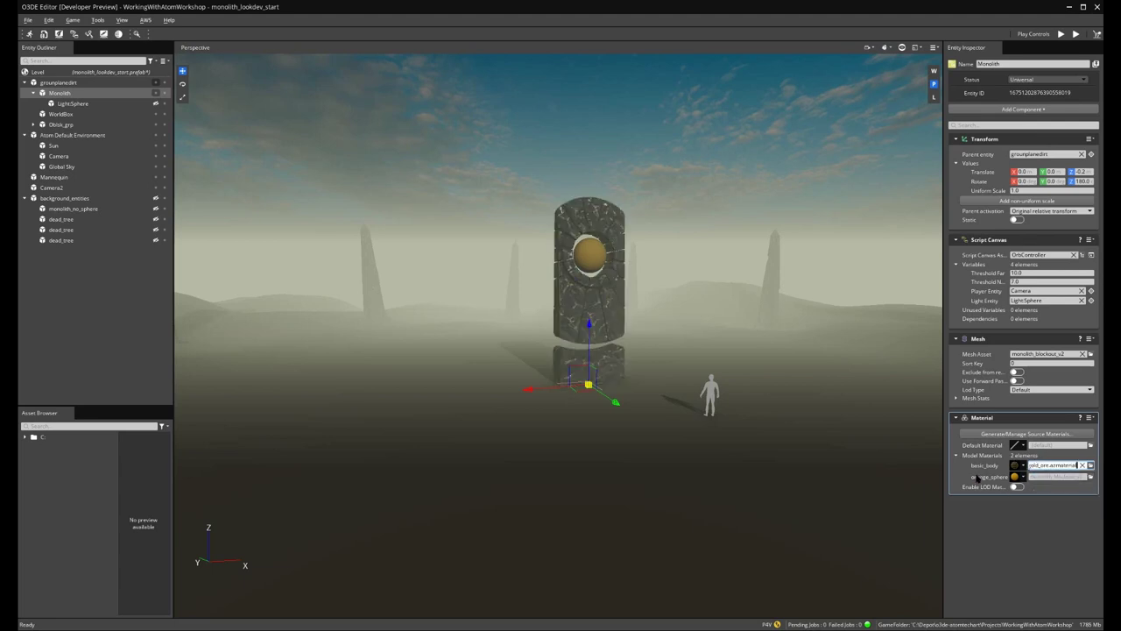
left_click(1059, 476)
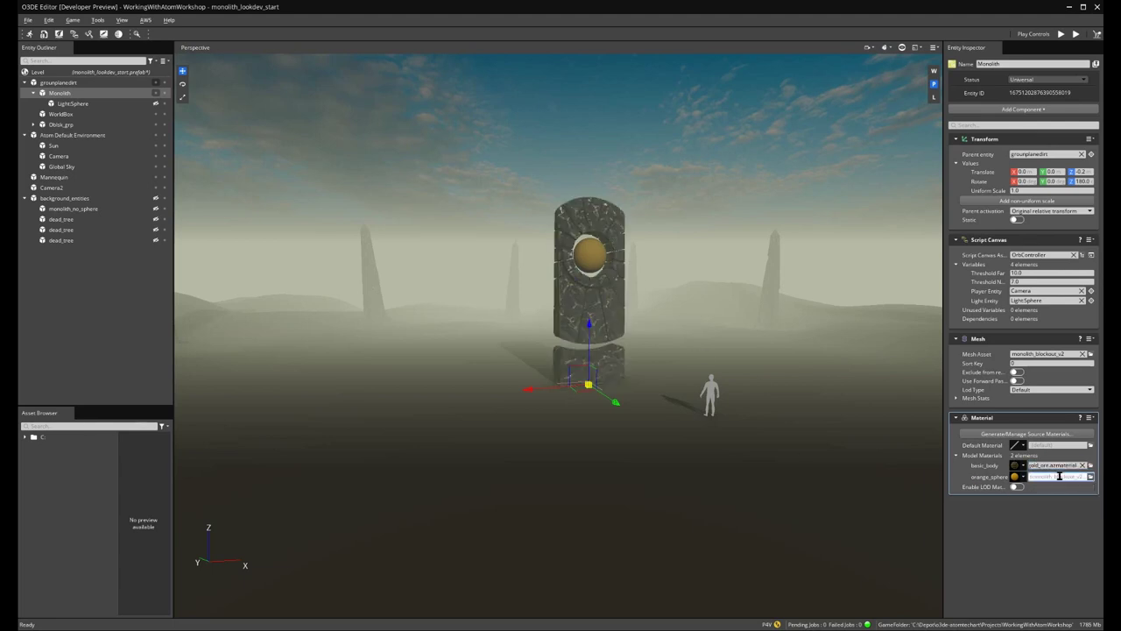
type("marb")
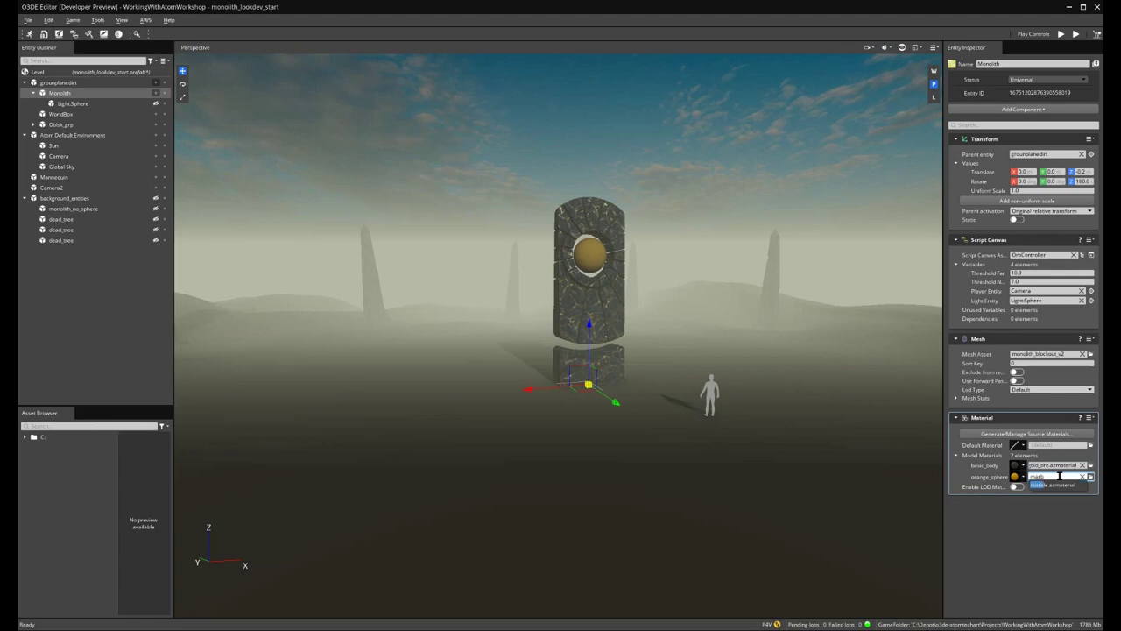
left_click(1056, 485)
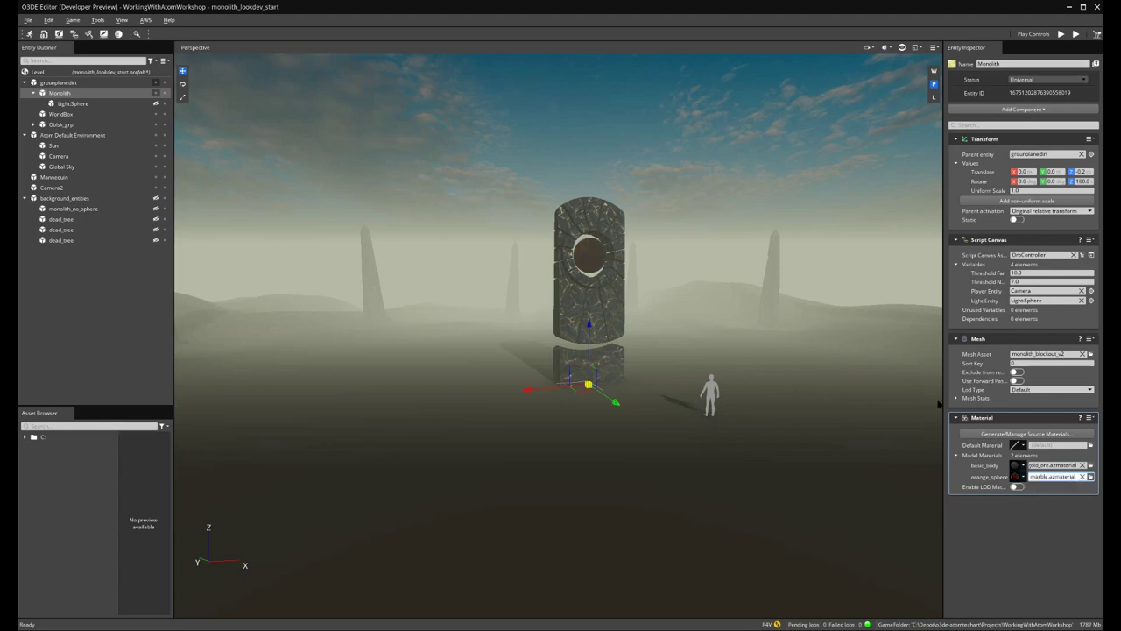
- Assign the grounplanedirt_groundplane material to the GroundPlane slot of the grounplanedirt entity and clear the selection
left_click(392, 485)
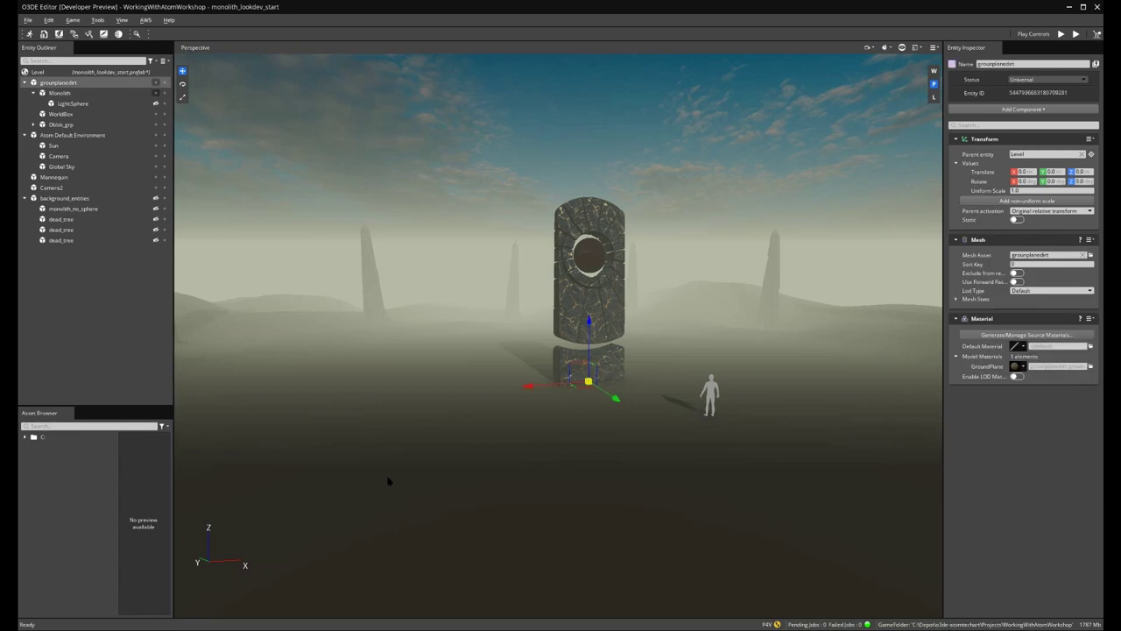
left_click(1067, 366)
type("a")
type("rou")
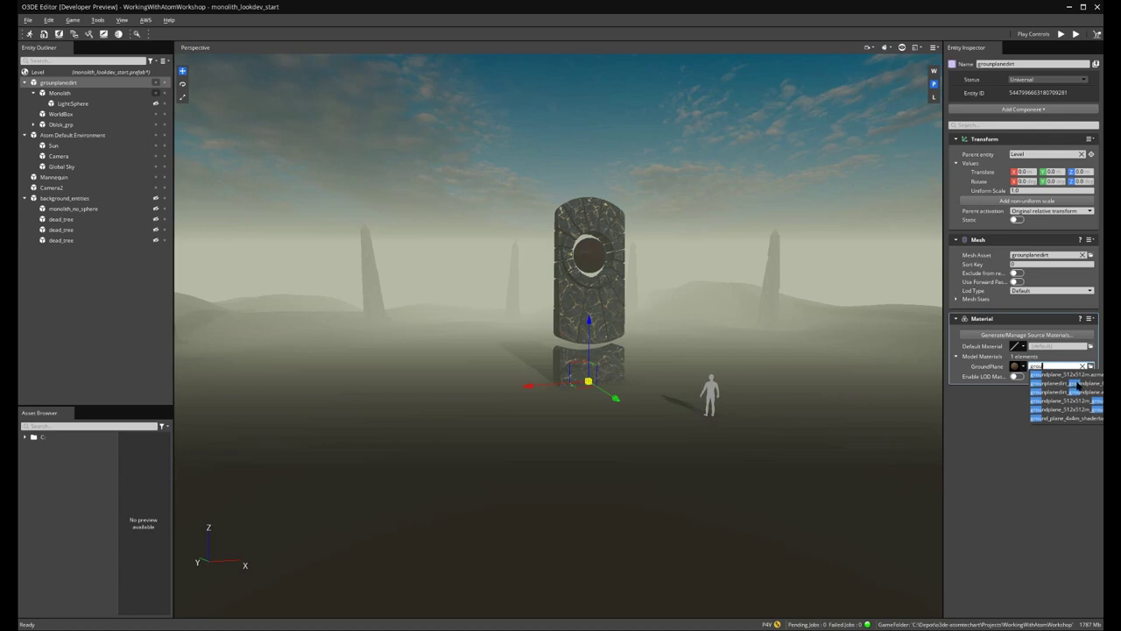
left_click(1079, 384)
left_click(1083, 367)
left_click(1068, 394)
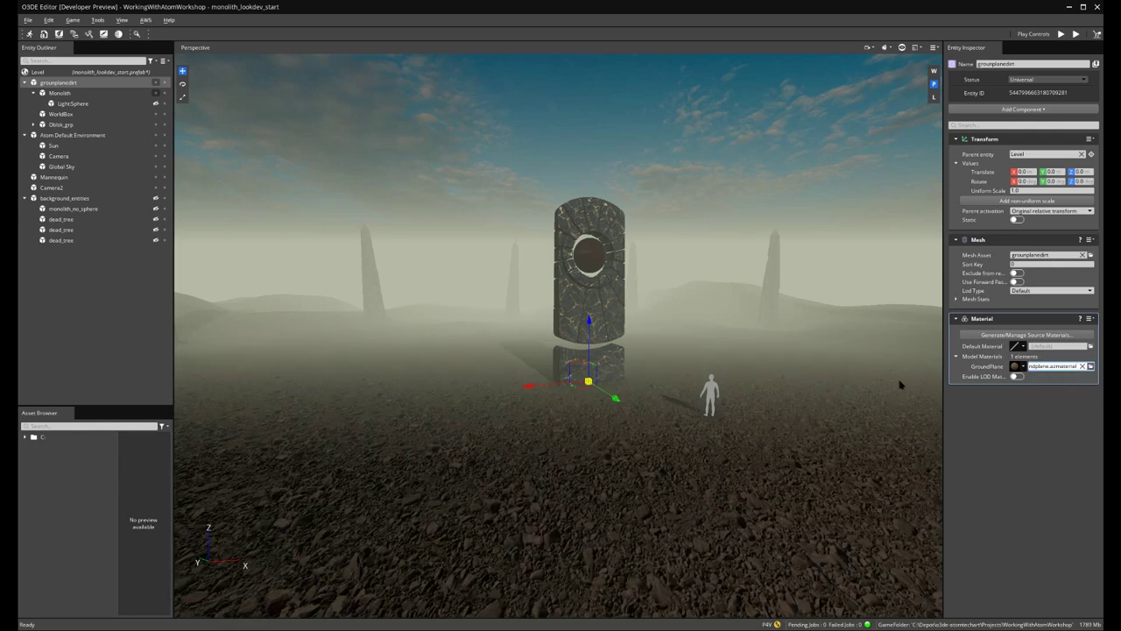
left_click(70, 274)
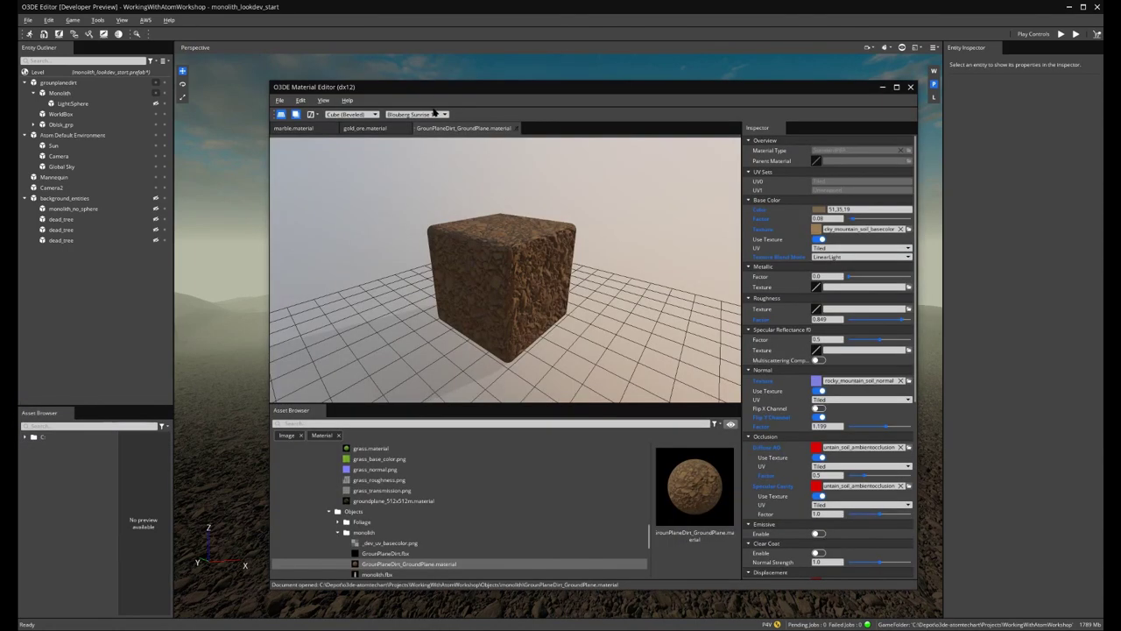
- Switch to marble.material in the Material Editor and enable its Emissive property group
left_click(383, 127)
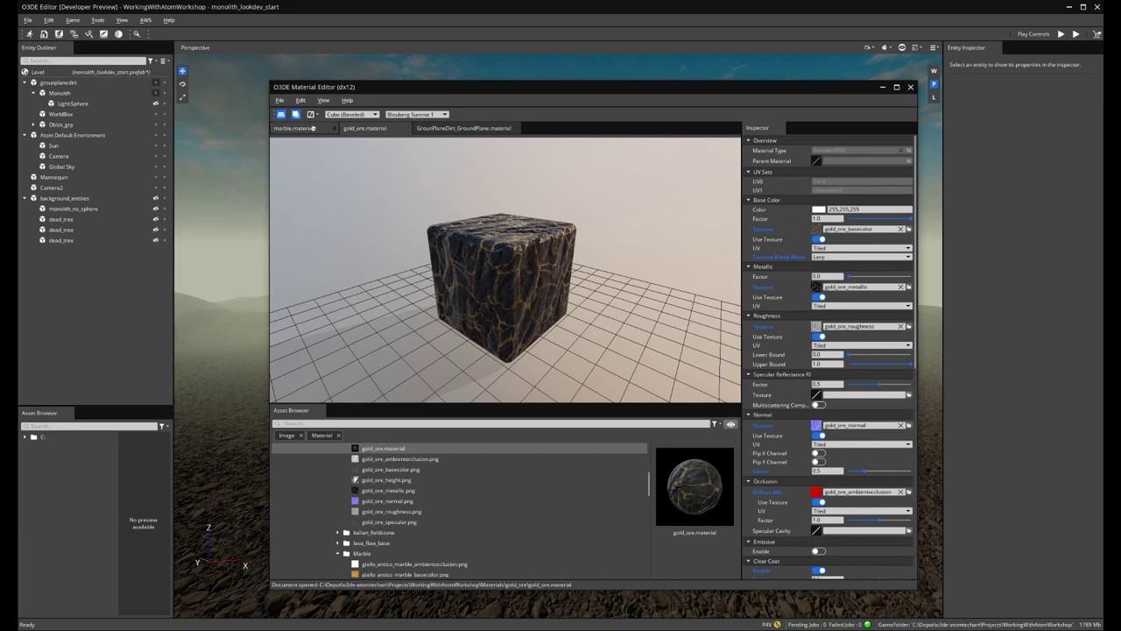
left_click(305, 129)
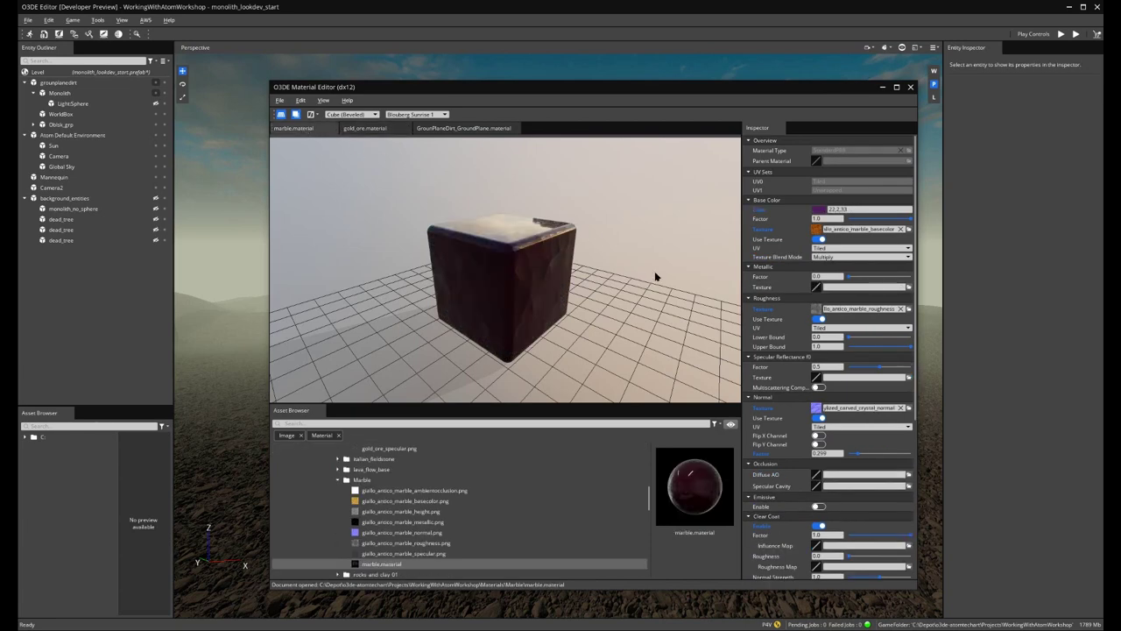
scroll(800, 448, "down", 5)
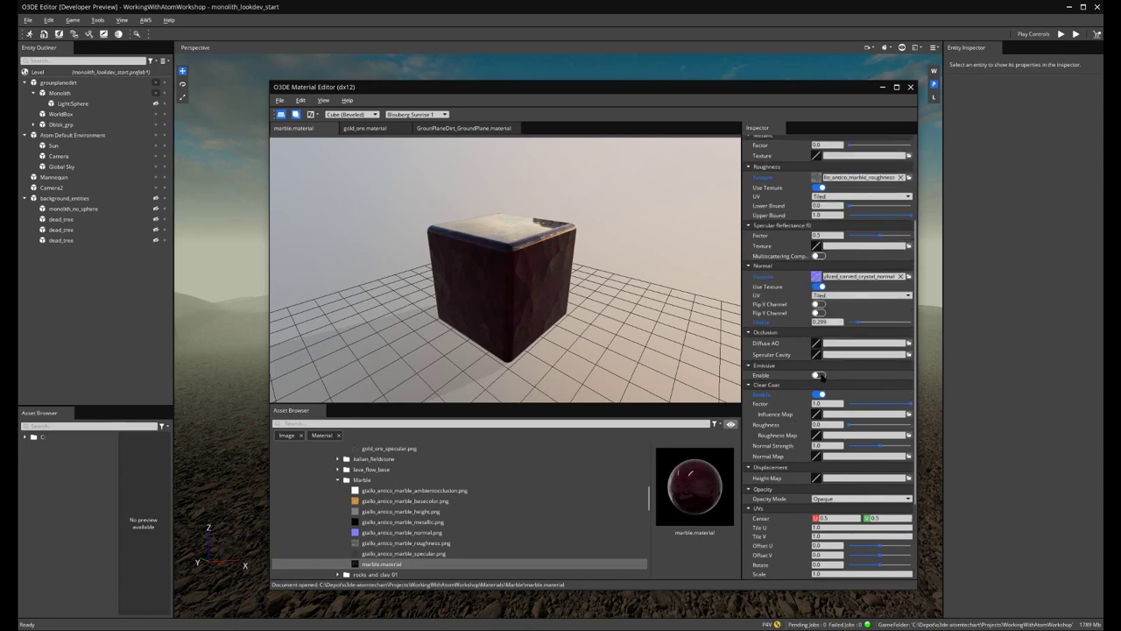
left_click(819, 375)
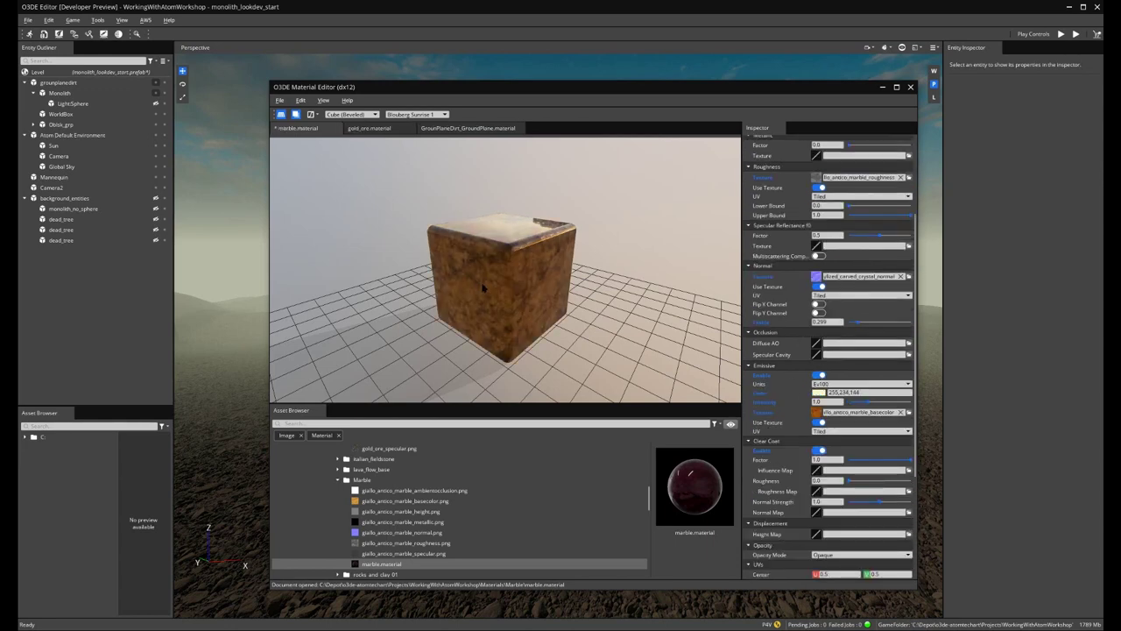
- Set the marble material's emissive intensity to 6.0, save the material and return to the level
left_click(825, 401)
type("6")
key("Return")
left_click_drag(499, 299, 460, 301)
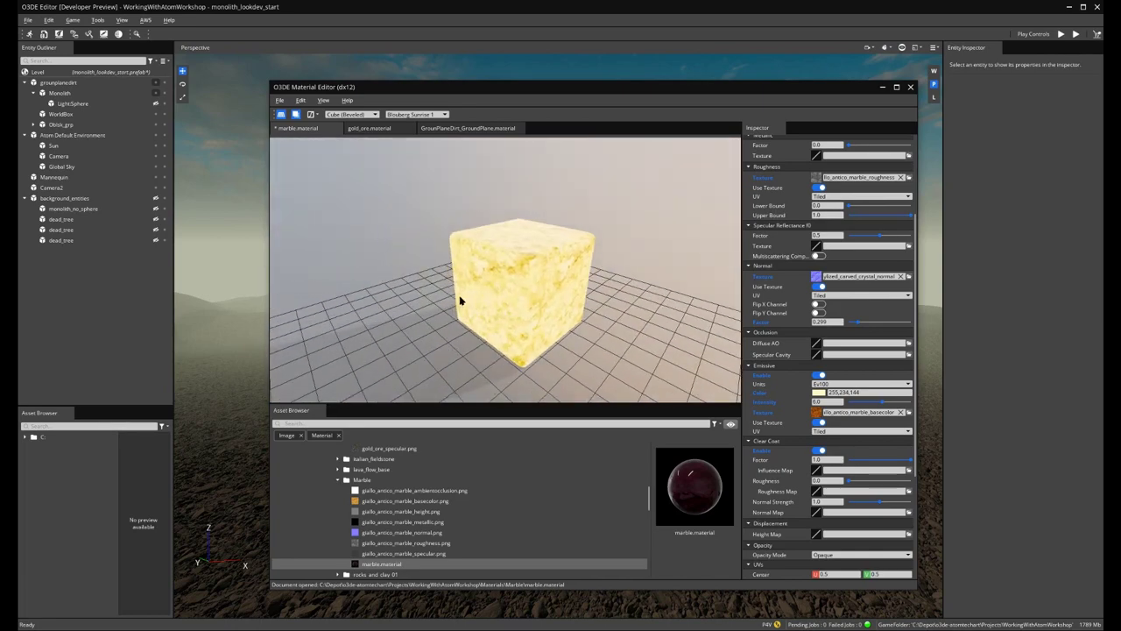
key("ctrl+s")
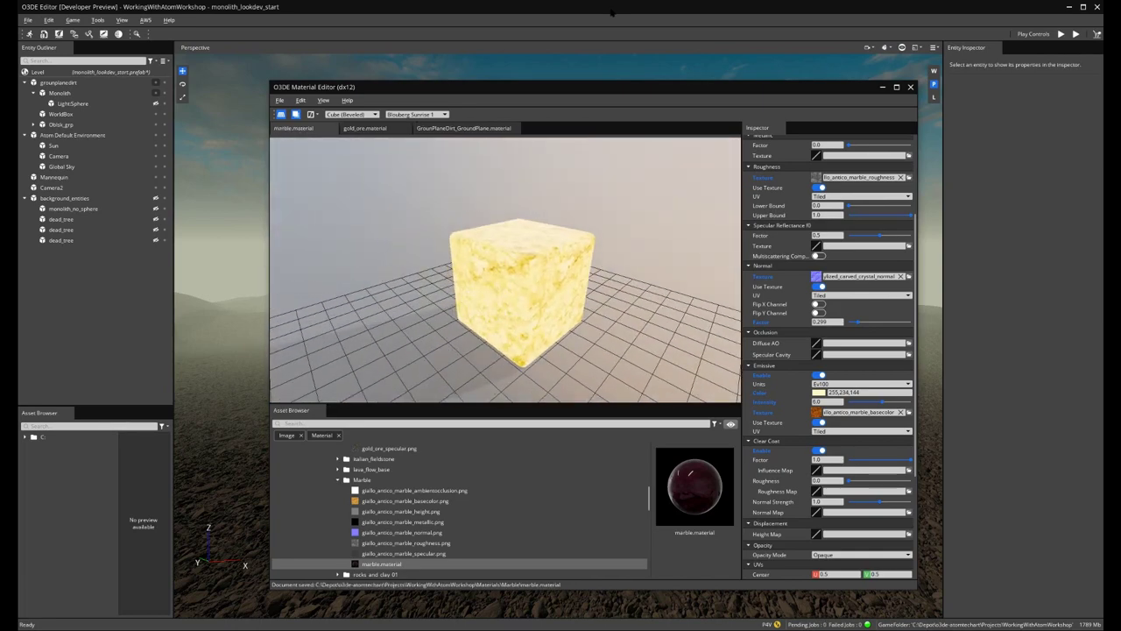
left_click(612, 13)
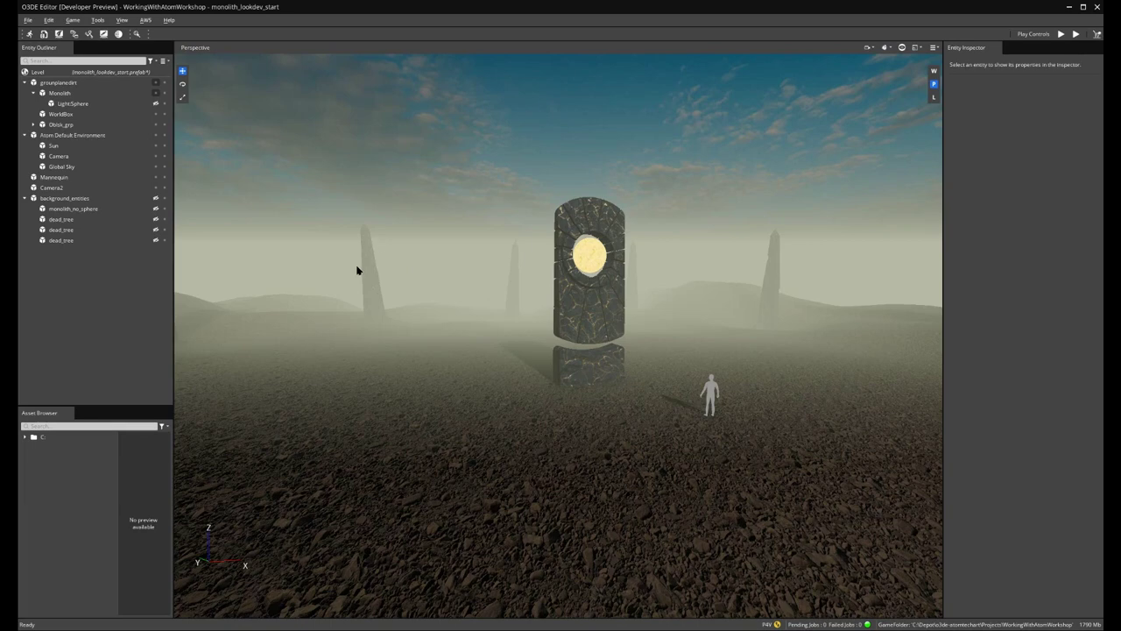
- Create a child entity under Monolith and rename it Light
left_click(63, 93)
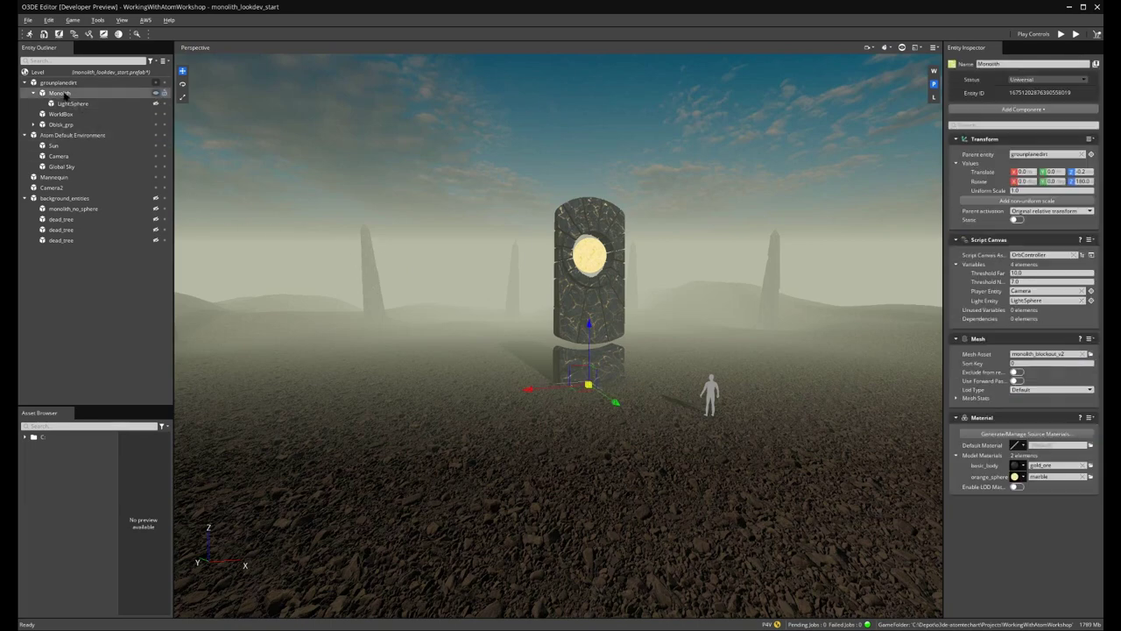
right_click(68, 94)
left_click(92, 99)
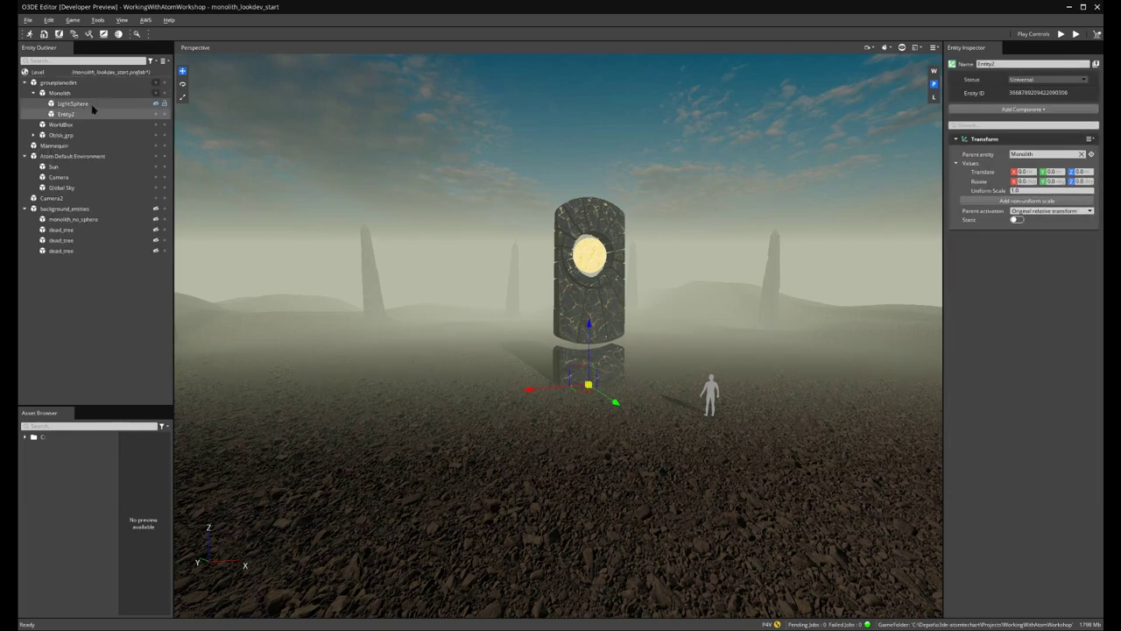
right_click(74, 114)
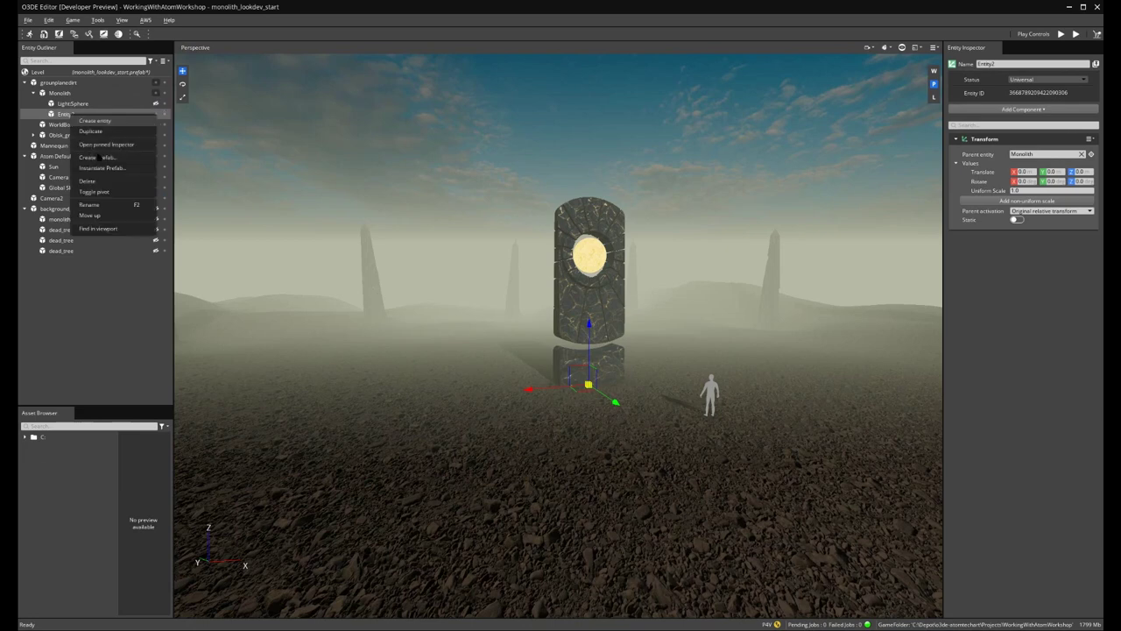
left_click(103, 207)
type("Light")
key("Return")
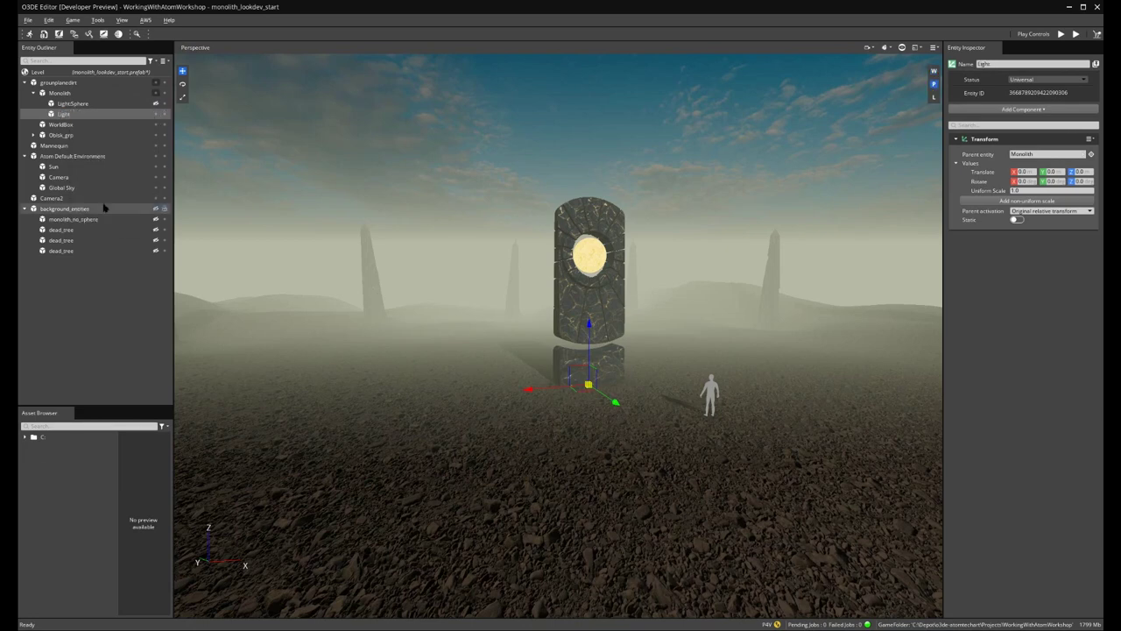
- Add a Light component to the Light entity and set its light type to Point (sphere)
left_click(1022, 108)
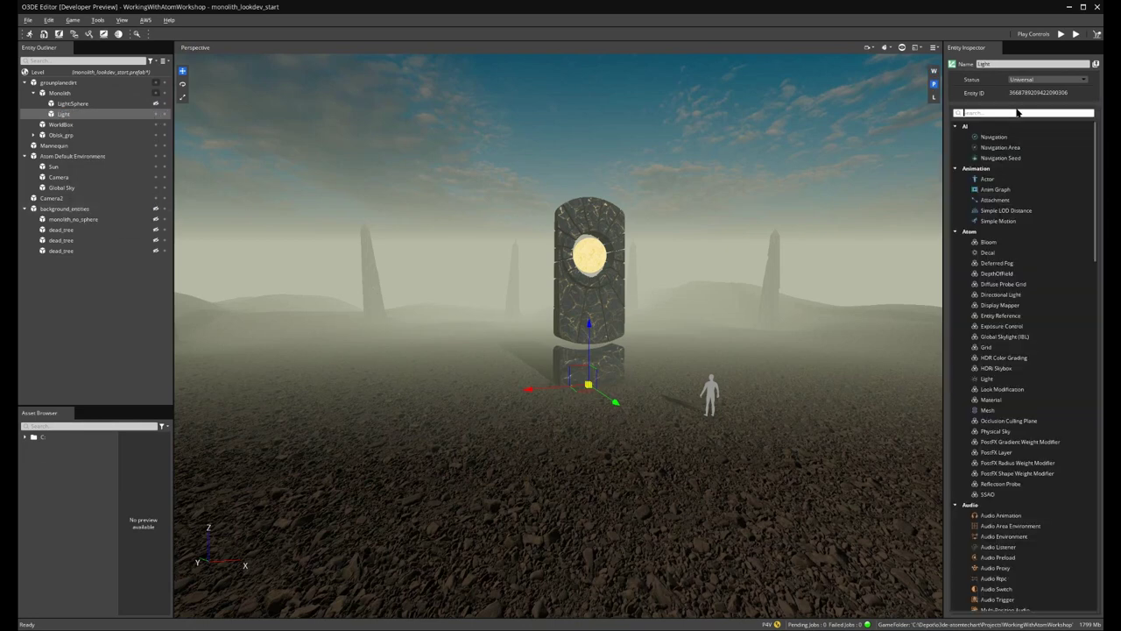
type("light")
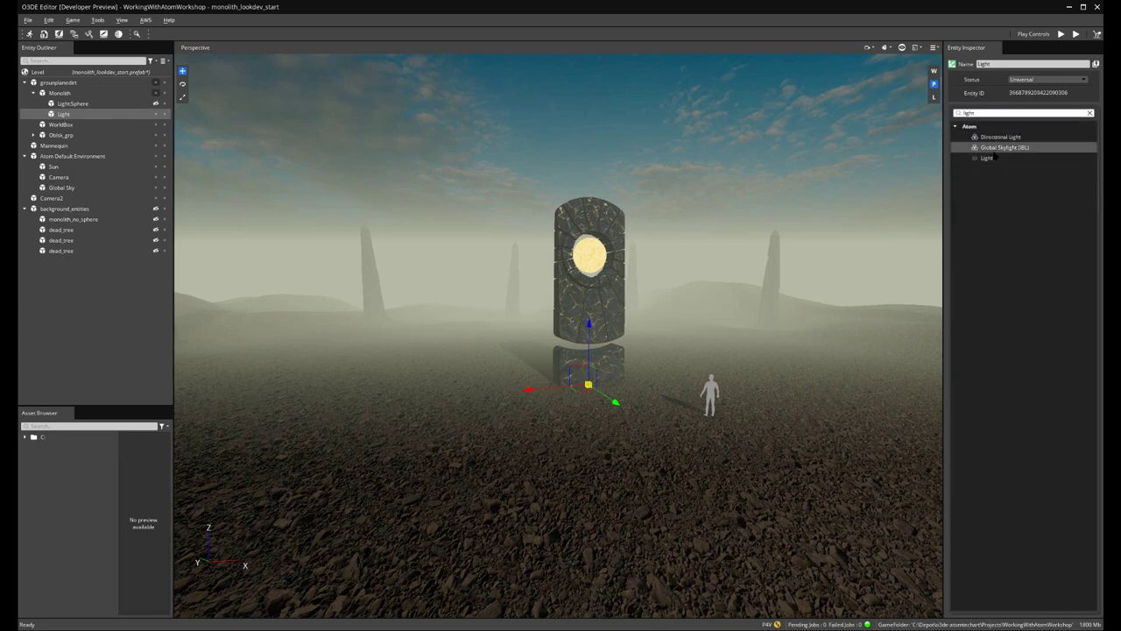
left_click(988, 156)
left_click(1028, 256)
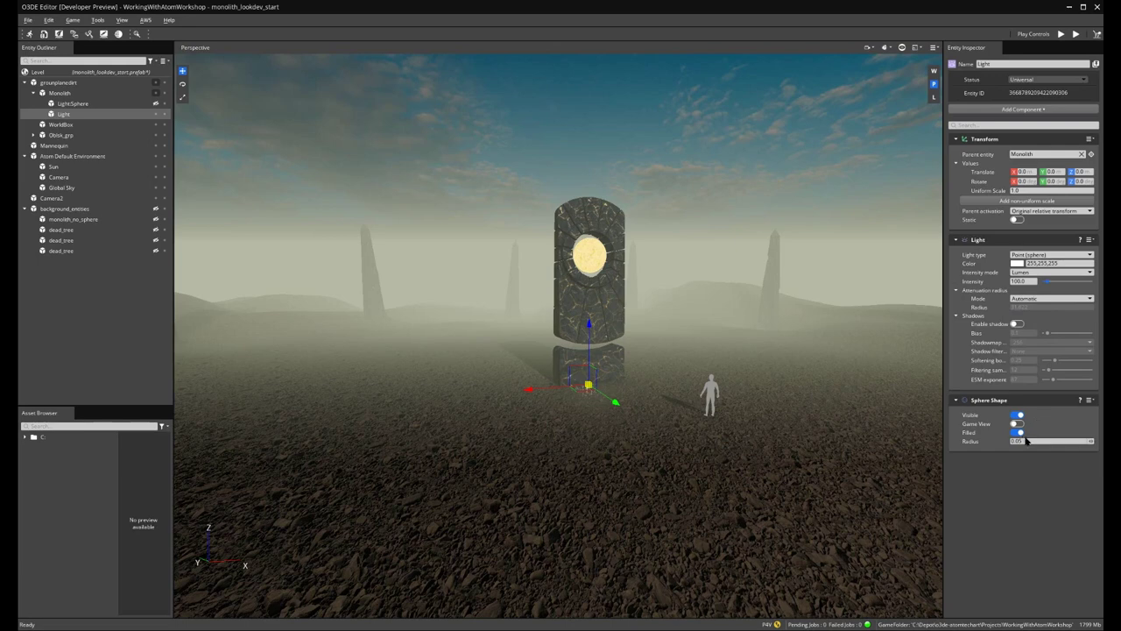
- Show the viewport helpers, raise the light to about Z 7.5 in the monolith's orb and set its sphere radius to 1.0
left_click(902, 48)
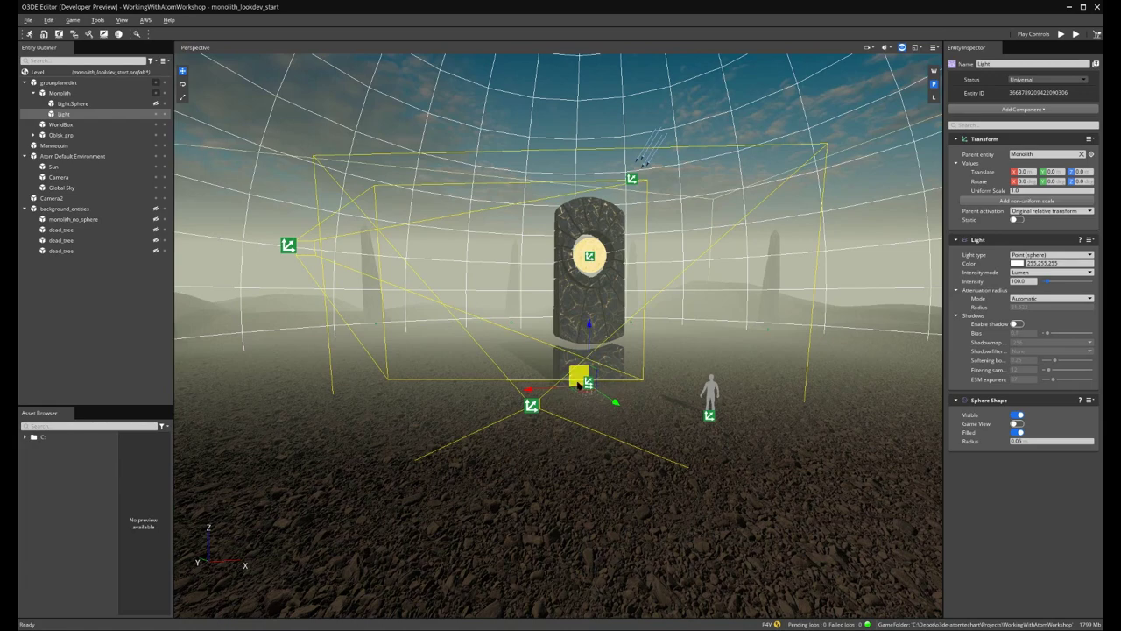
left_click_drag(593, 318, 631, 257)
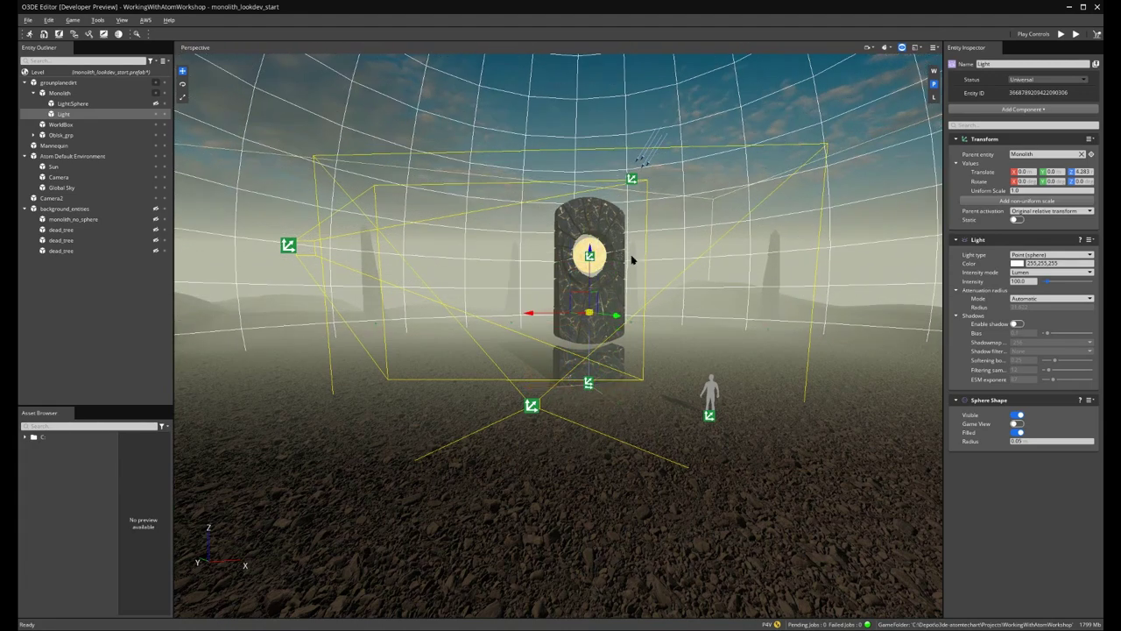
left_click(1043, 441)
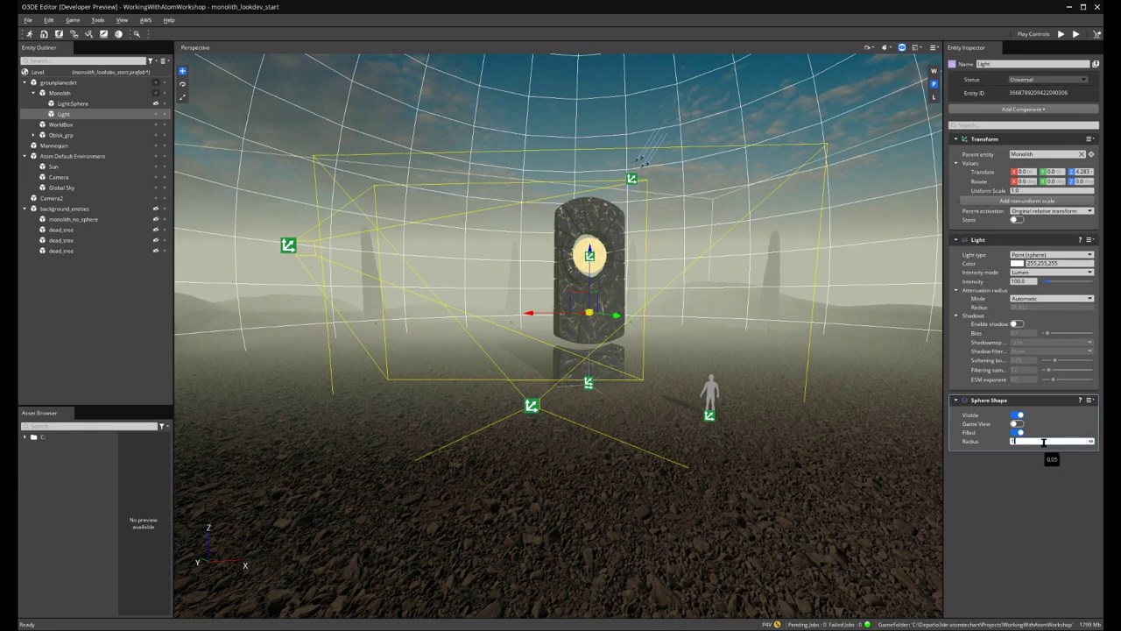
type("0.1")
left_click_drag(589, 252, 622, 190)
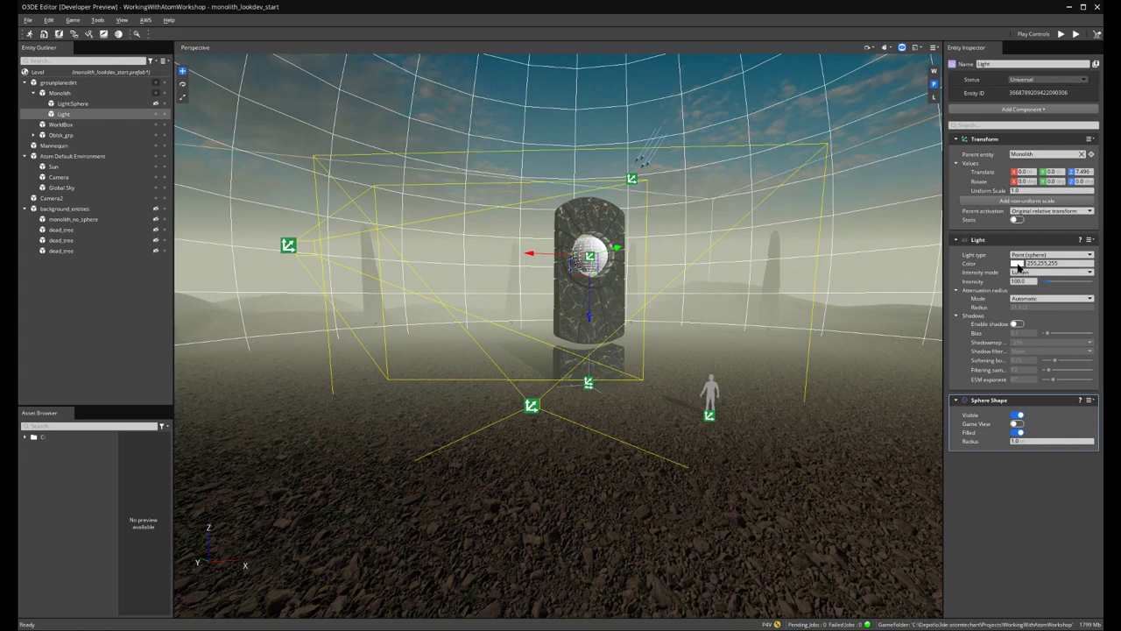
- Set the light's color to warm yellow 255,182,27 and hide the viewport helpers
left_click(1016, 262)
left_click_drag(865, 336, 865, 329)
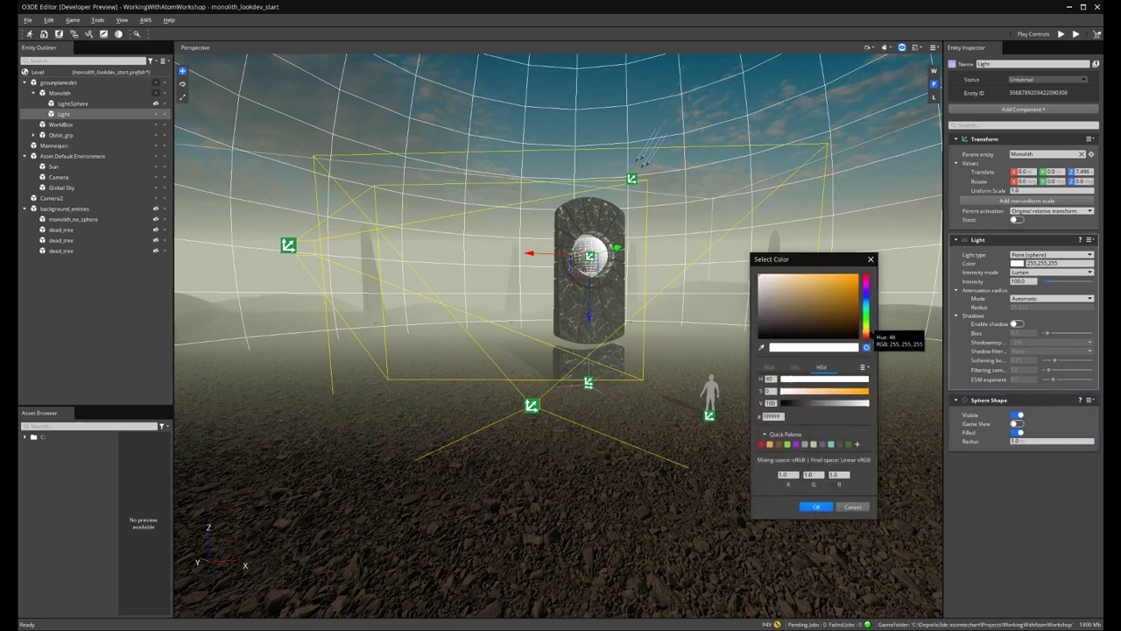
left_click(843, 393)
left_click_drag(843, 396, 837, 396)
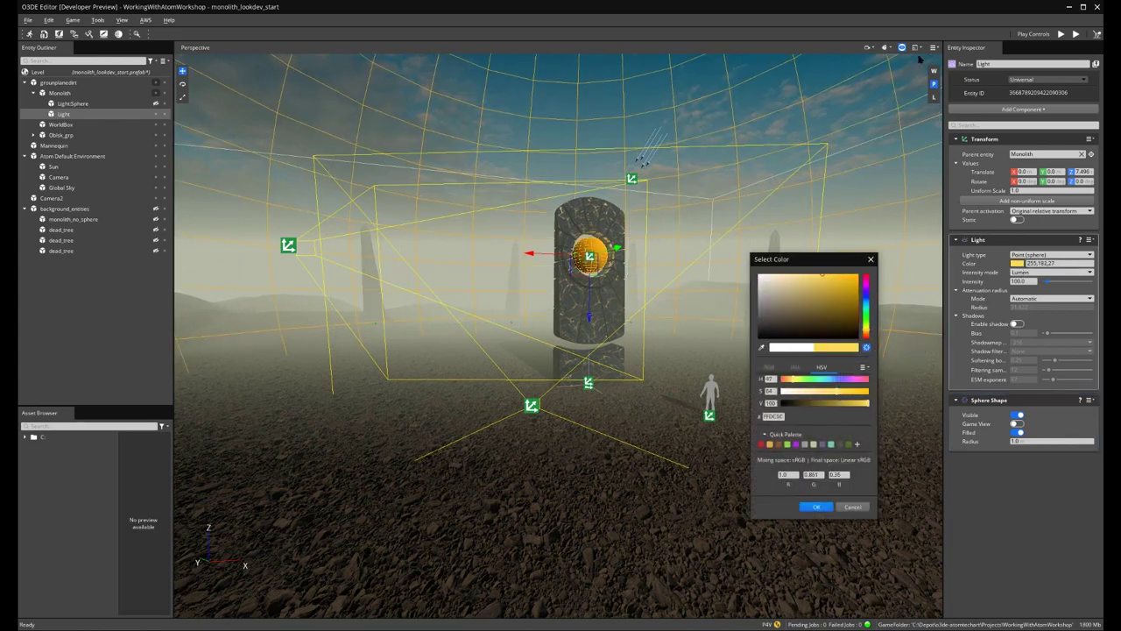
key("Return")
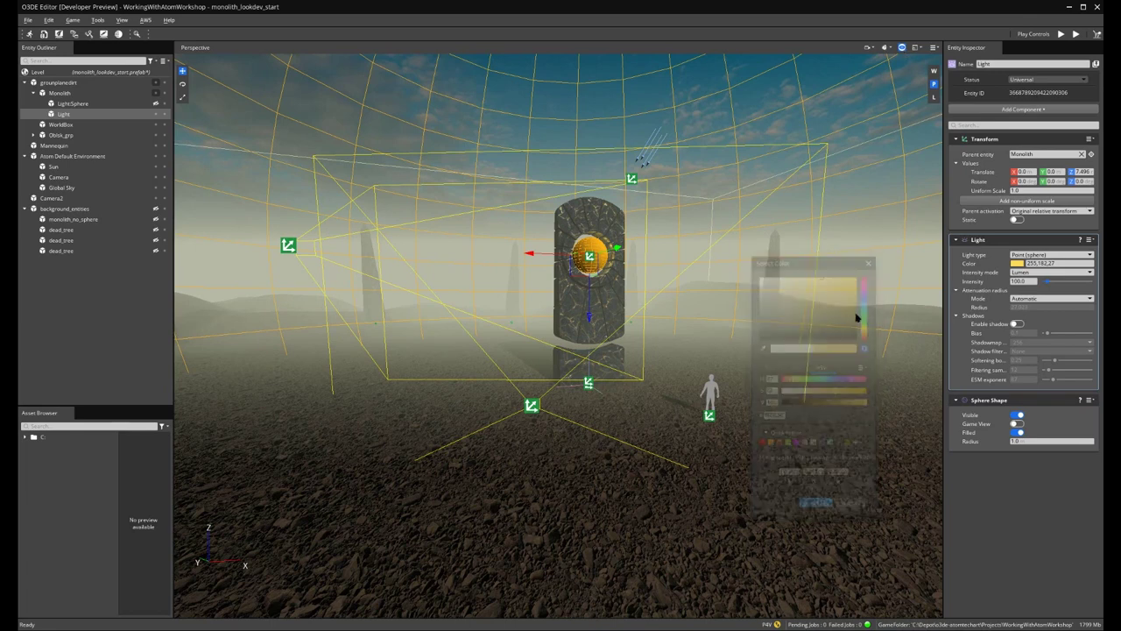
left_click(904, 48)
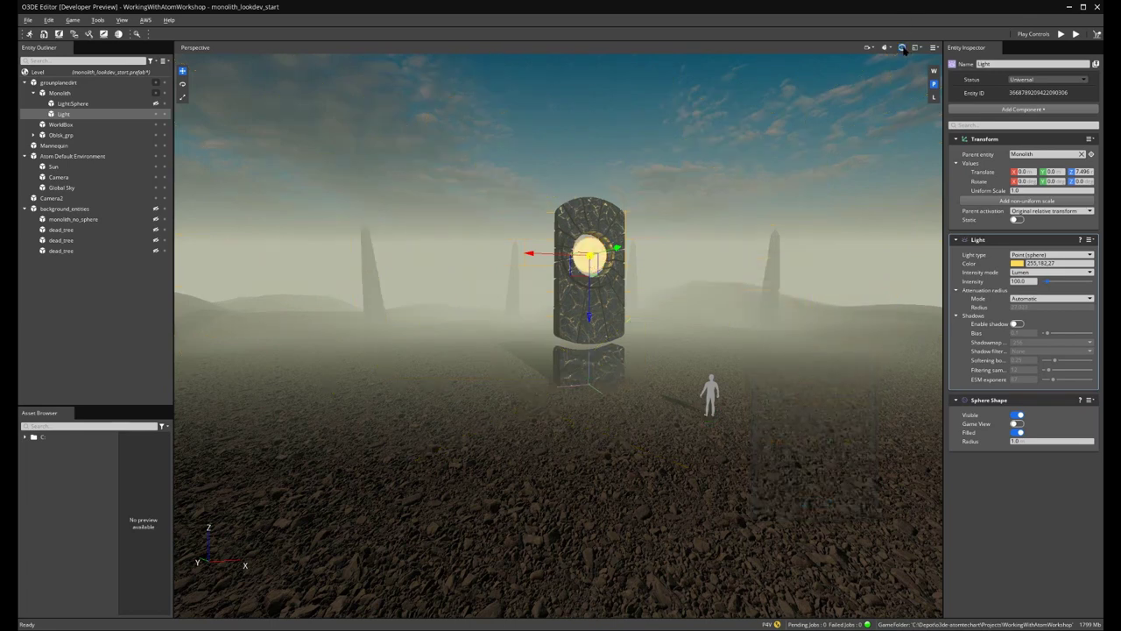
left_click(1017, 264)
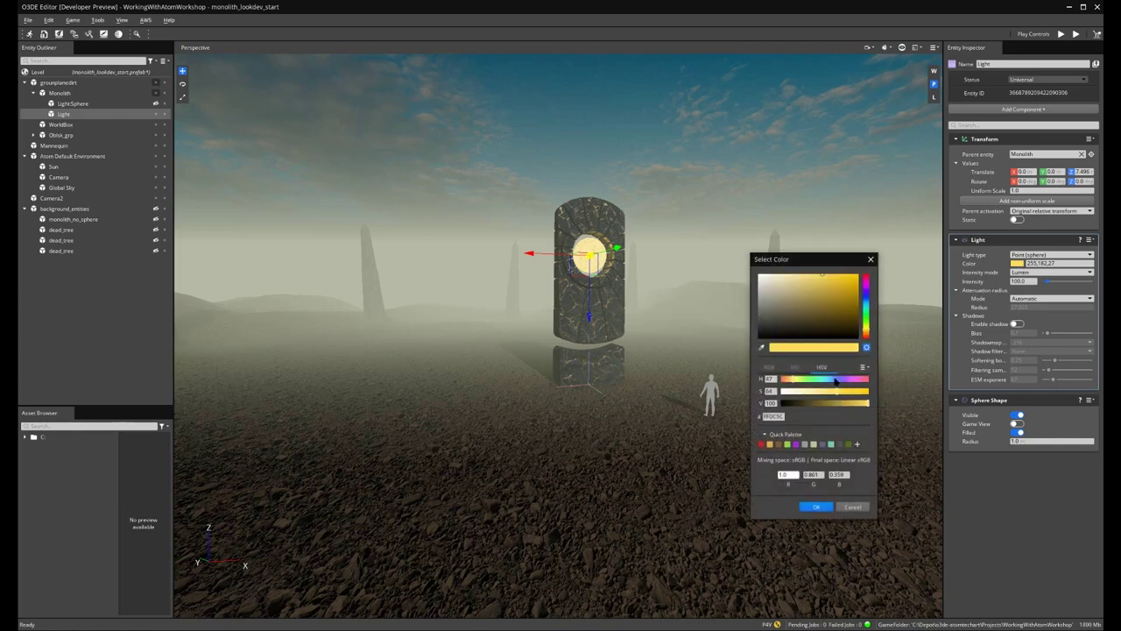
left_click(816, 506)
- Set the light's intensity mode to Ev100 and raise its intensity to about 11.36
left_click_drag(1049, 285, 1080, 299)
left_click(1030, 274)
left_click(1054, 288)
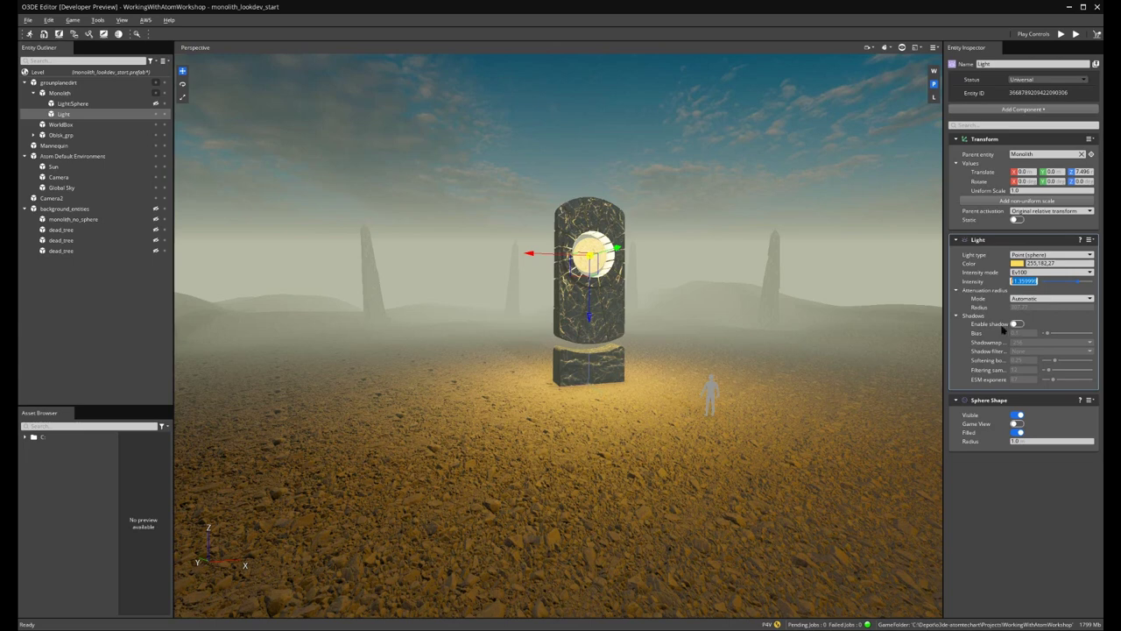
- Enable shadows on the light with a shadowmap size of 512 and the ESM shadow filter method
left_click(1017, 325)
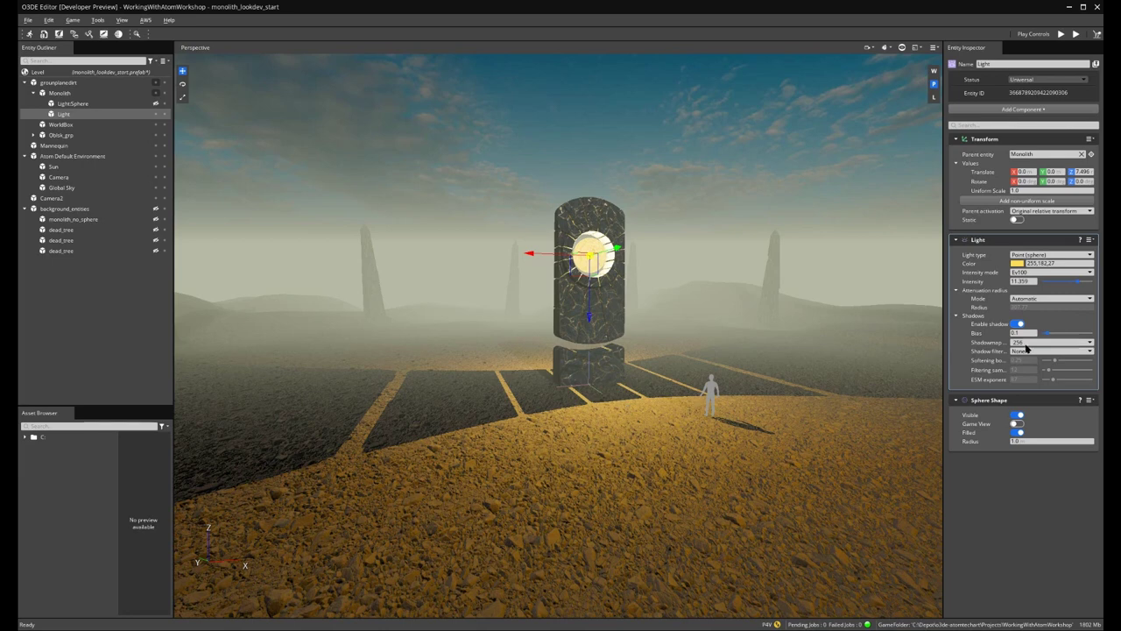
left_click(1035, 343)
left_click(1035, 350)
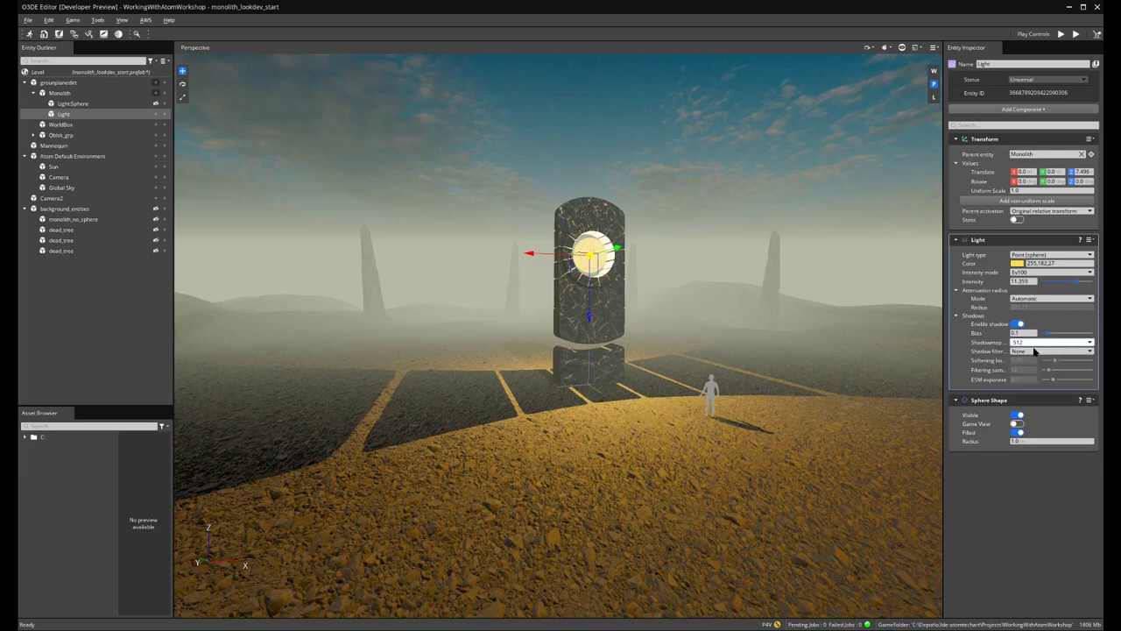
left_click(1032, 352)
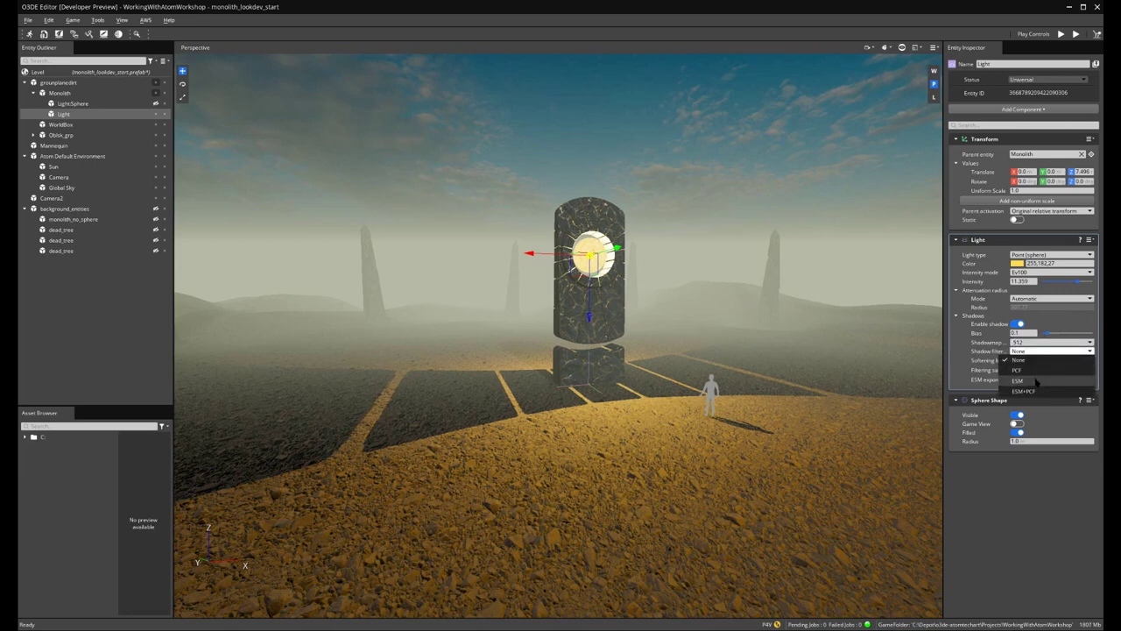
left_click(1020, 380)
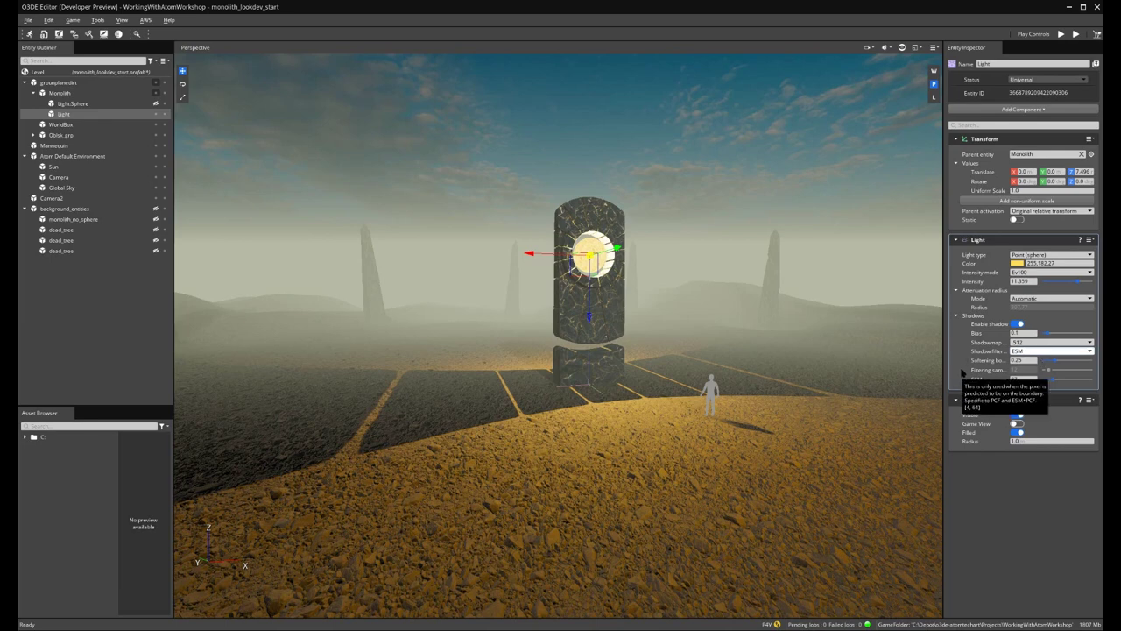
- Hide the Light entity and show LightSphere in its place, and select the Camera2 entity
left_click(90, 313)
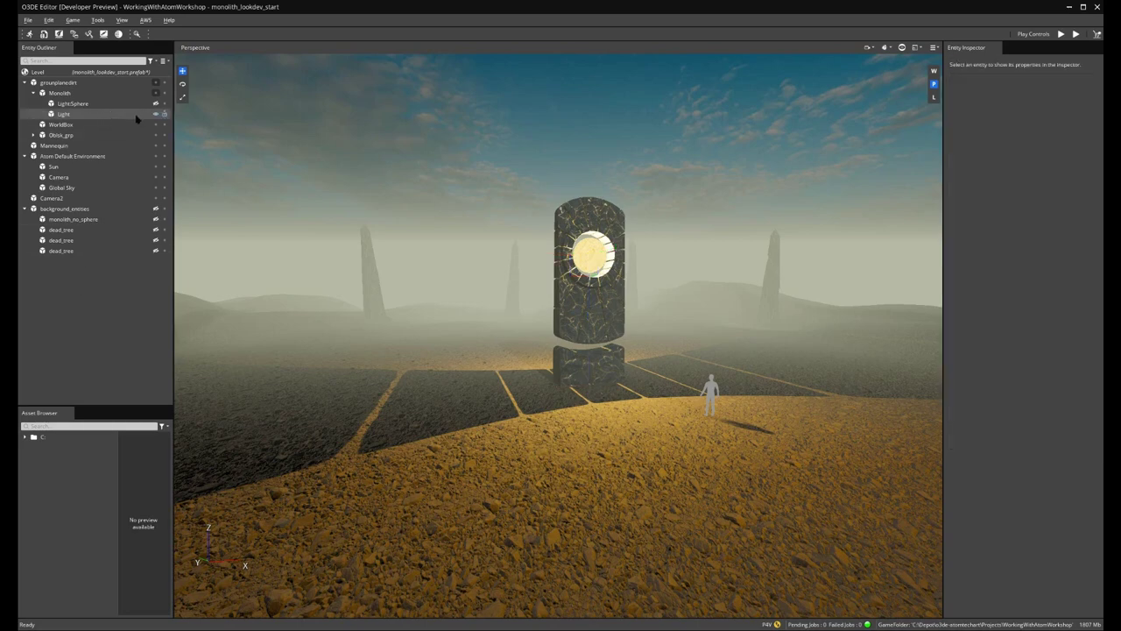
left_click(156, 115)
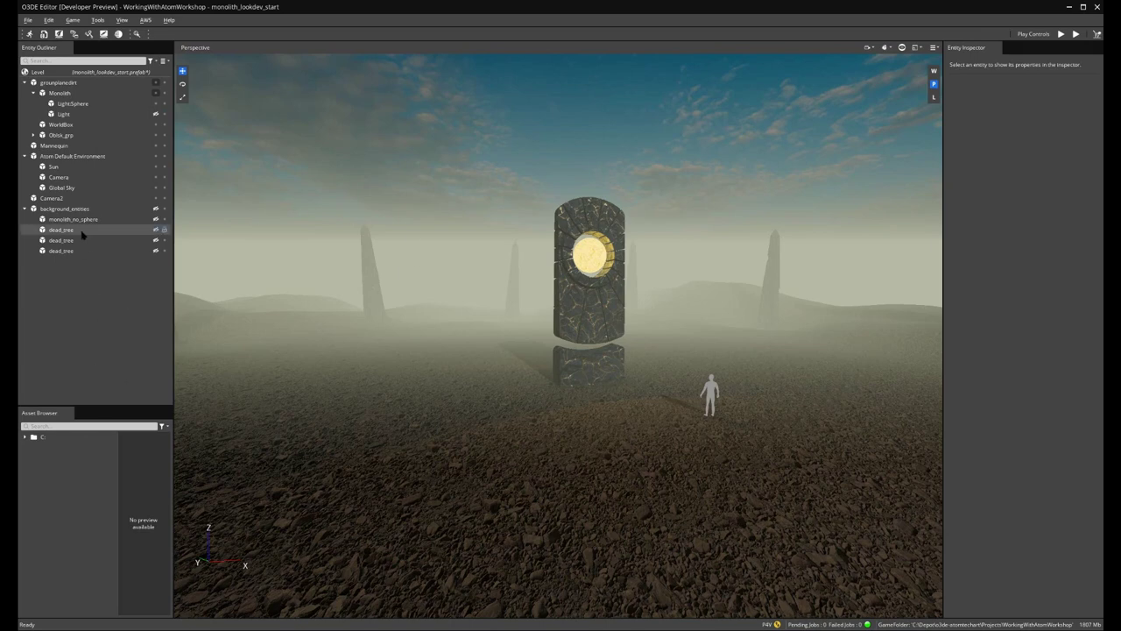
left_click(52, 198)
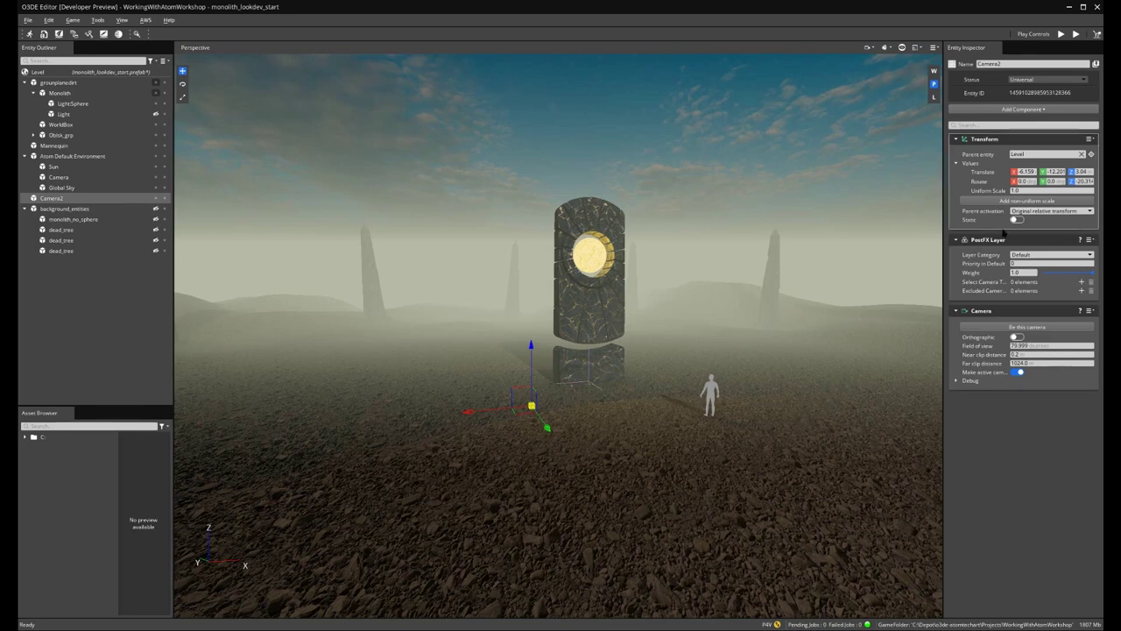
- Add a Bloom component to Camera2, enable bloom and raise its intensity to 1.25
left_click(1010, 110)
type("bloo")
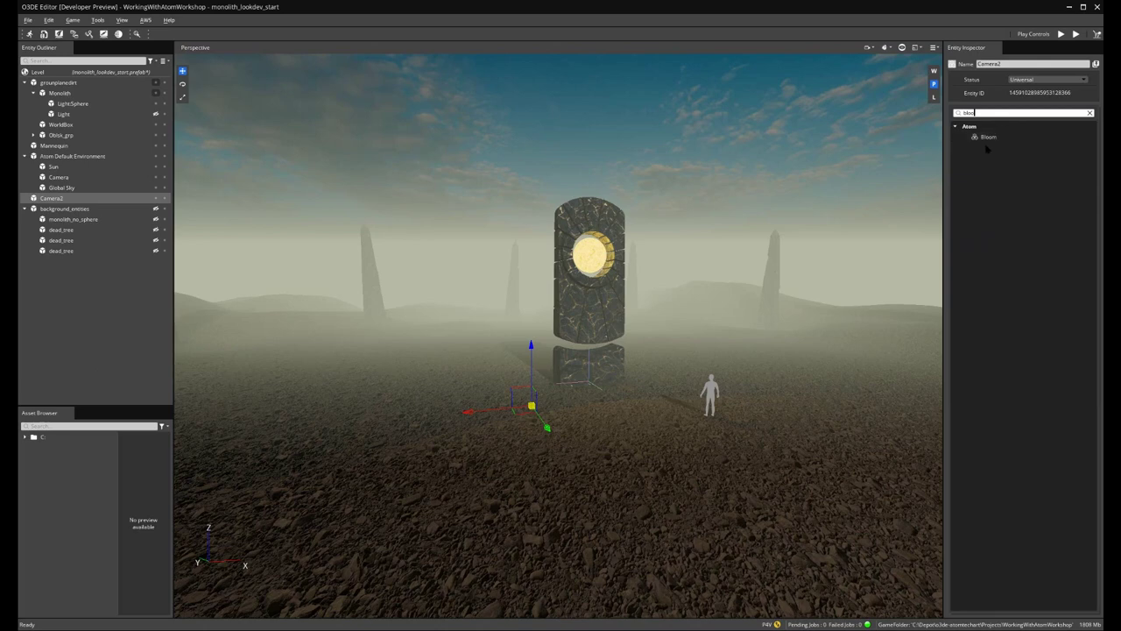
left_click(988, 137)
left_click(1017, 415)
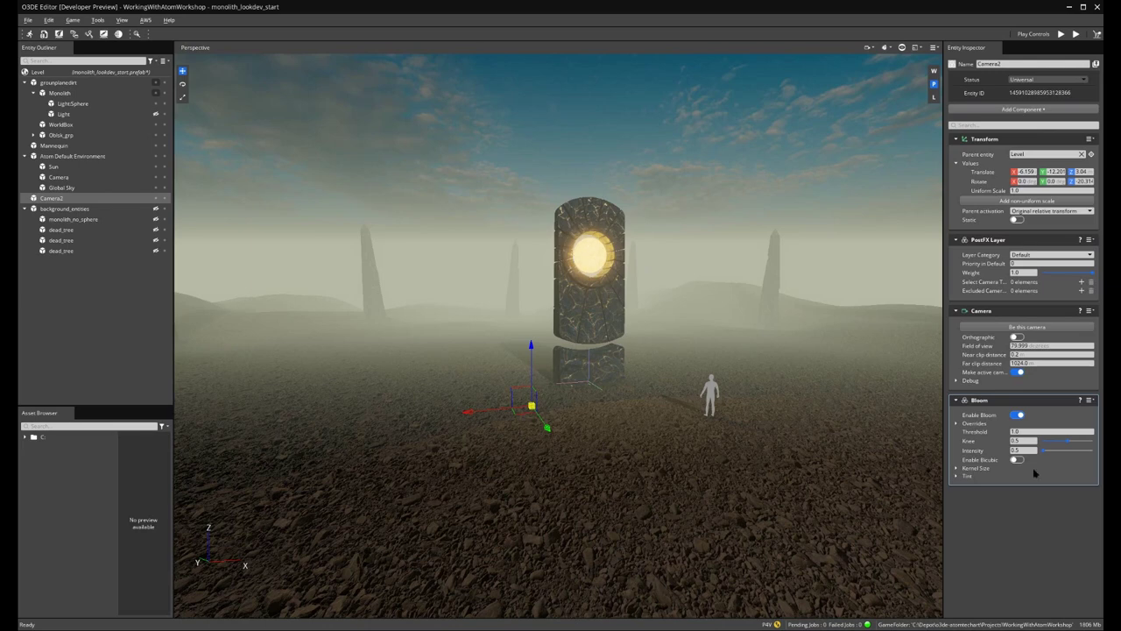
mouse_move(1033, 450)
left_mouse_down()
mouse_move(1051, 447)
mouse_move(1045, 456)
left_mouse_up()
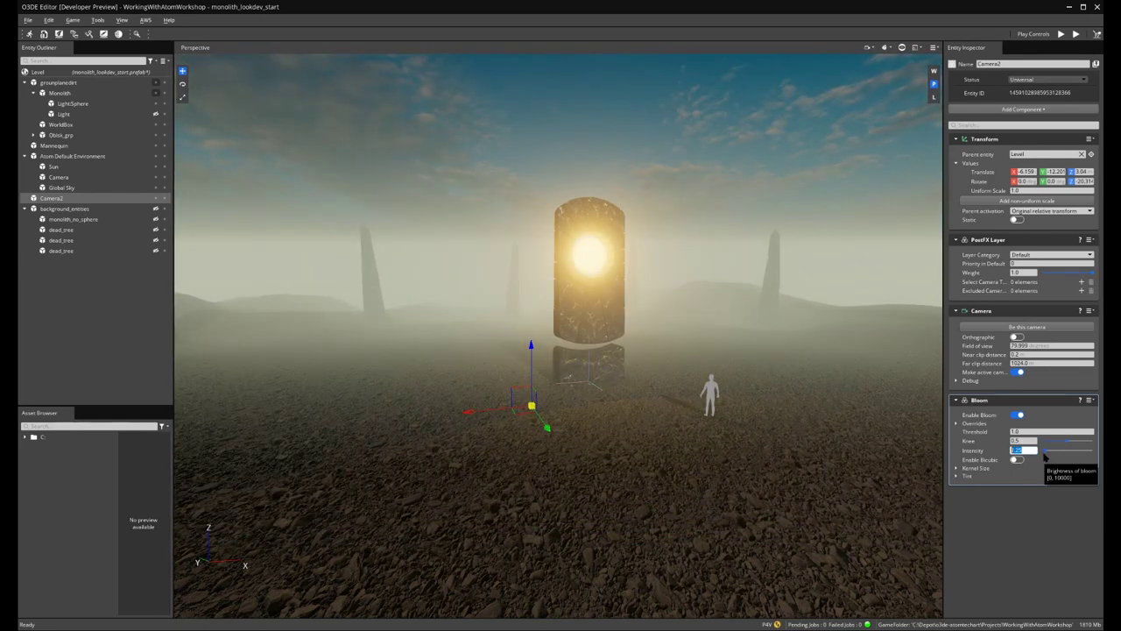
- Switch the viewport to the Camera2 view and make the background_entities group visible
right_click_drag(681, 411, 682, 394)
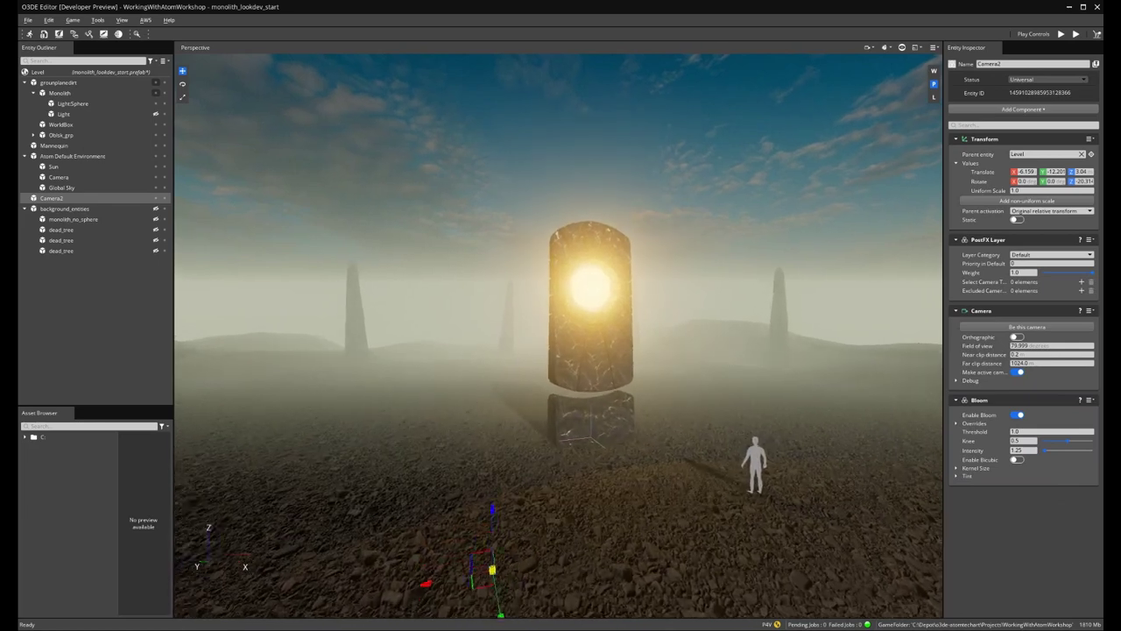
left_click(207, 49)
mouse_move(290, 151)
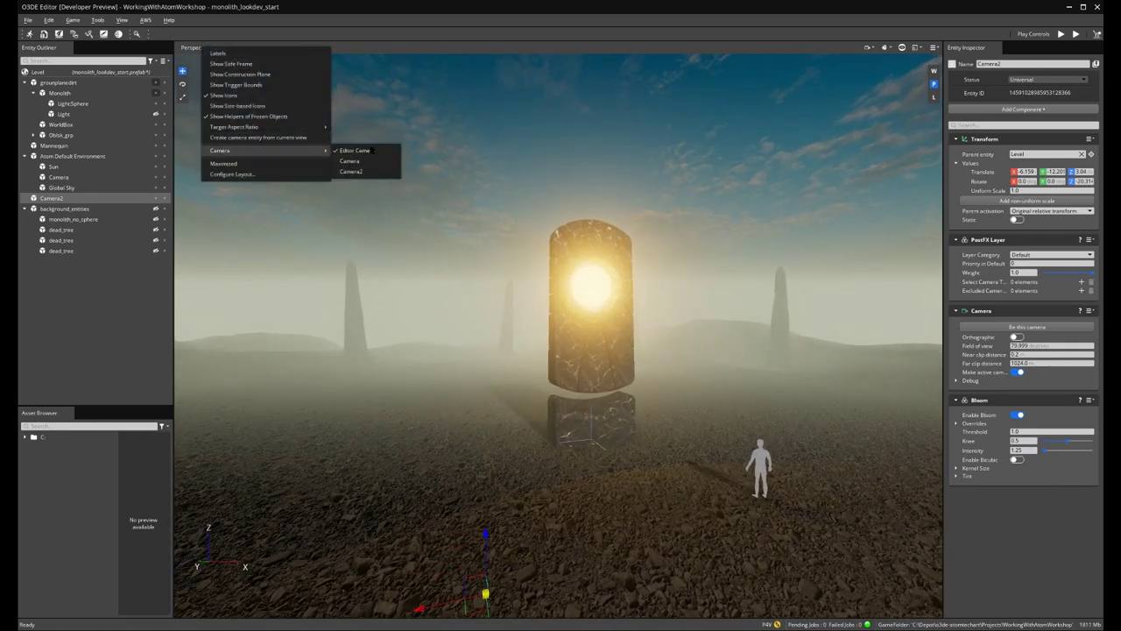
left_click(355, 171)
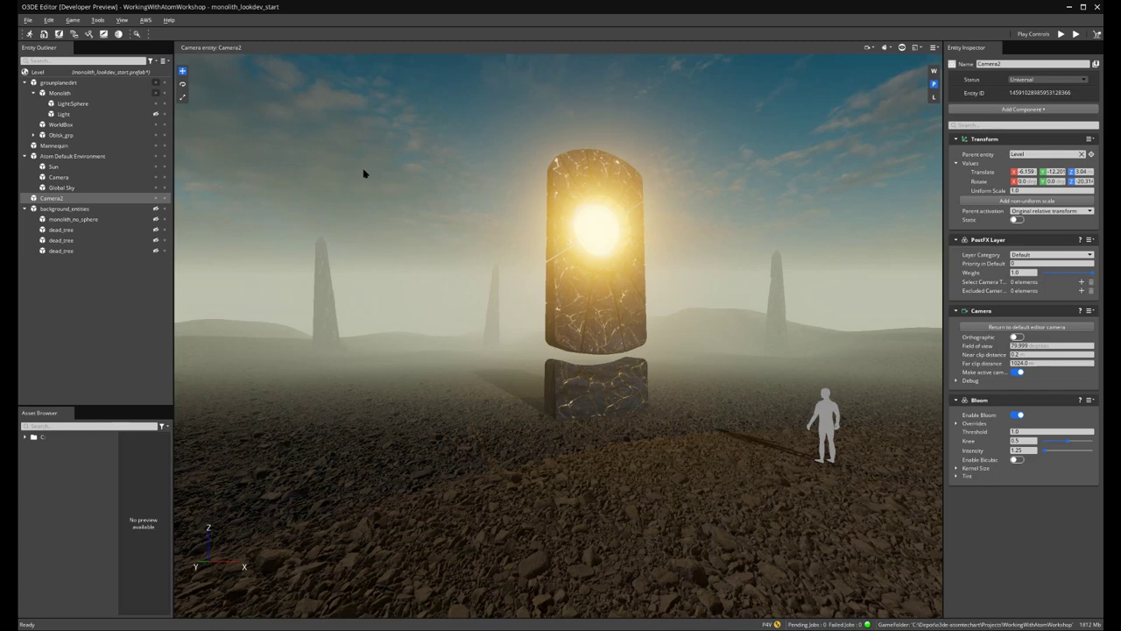
left_click(90, 286)
left_click(156, 208)
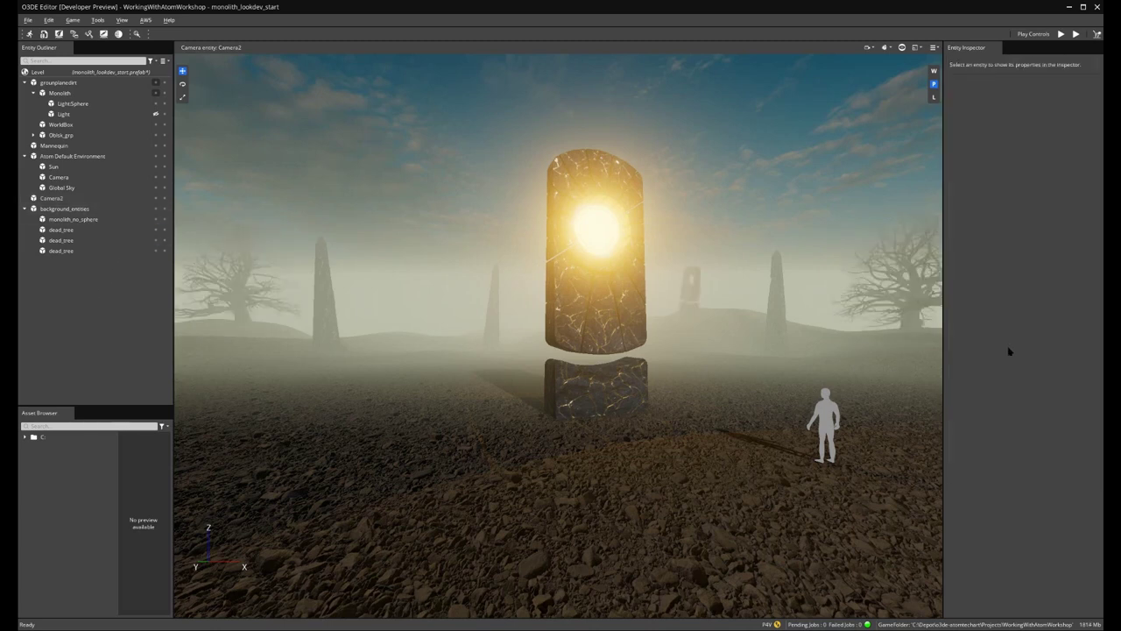
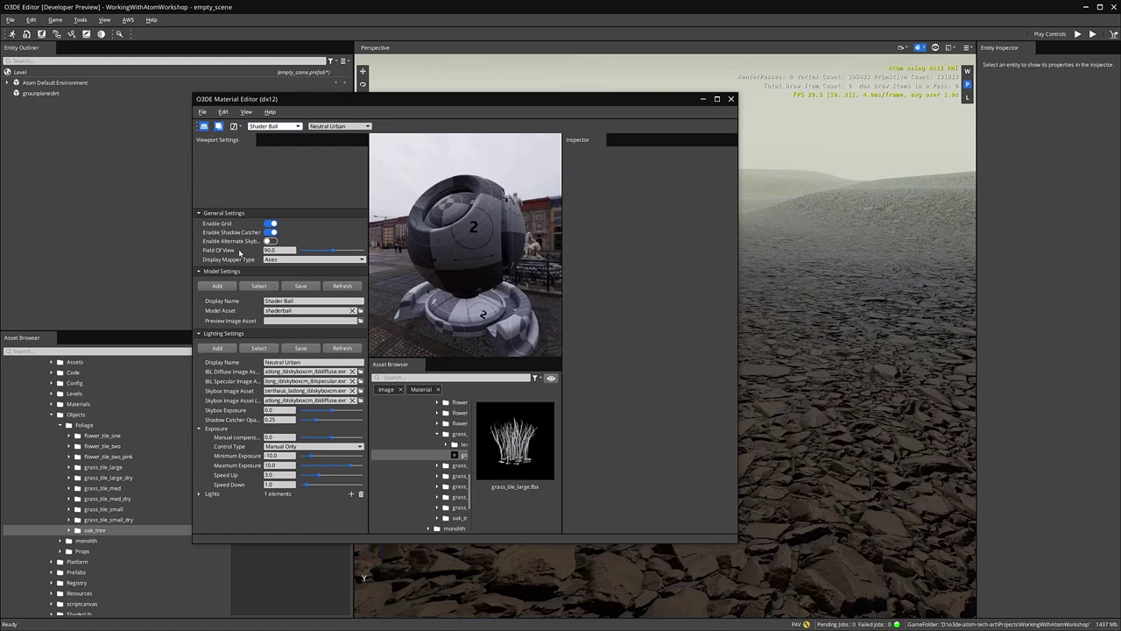
- Add a new model preset in the Material Editor, saved in the Materials folder as grass.modelpreset.azasset
left_click(217, 286)
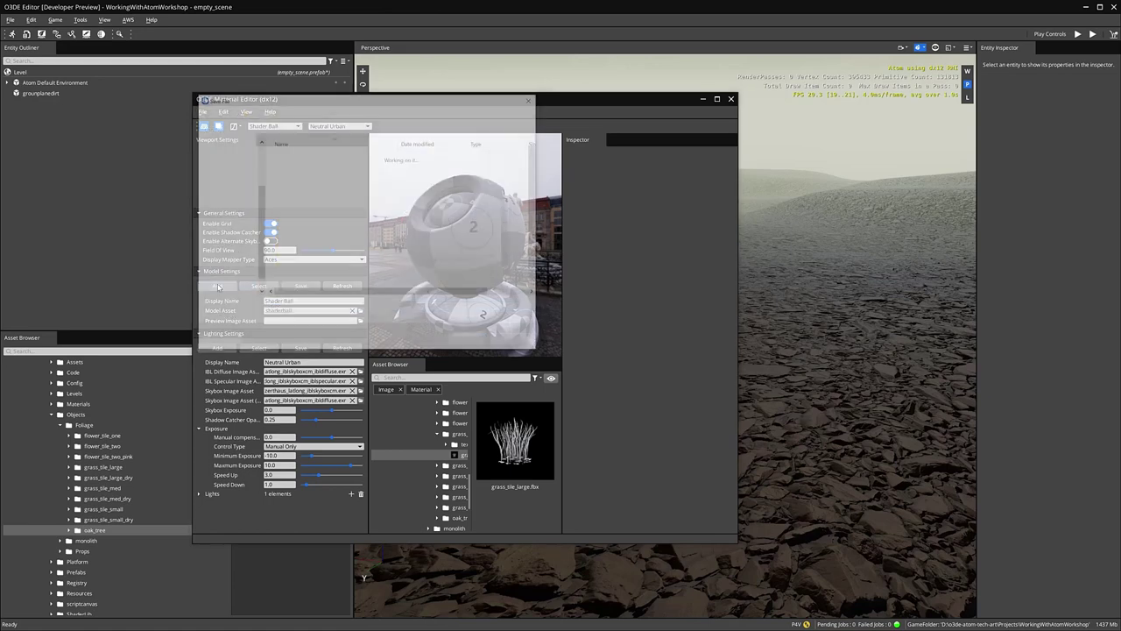
left_click(263, 306)
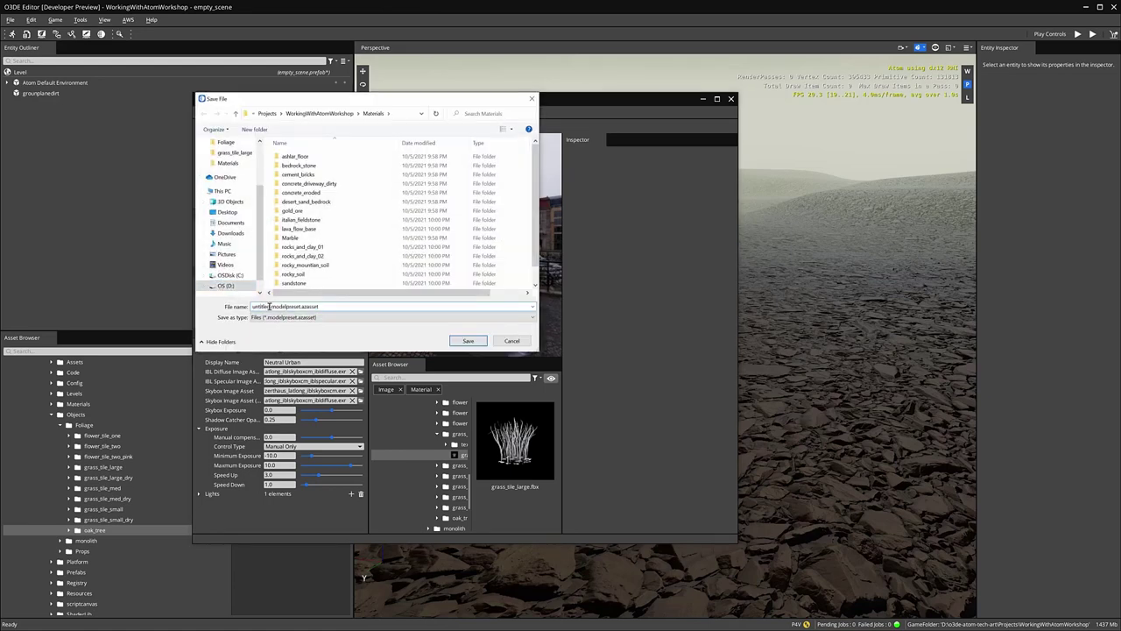
double_click(263, 306)
type("grass")
left_click(477, 342)
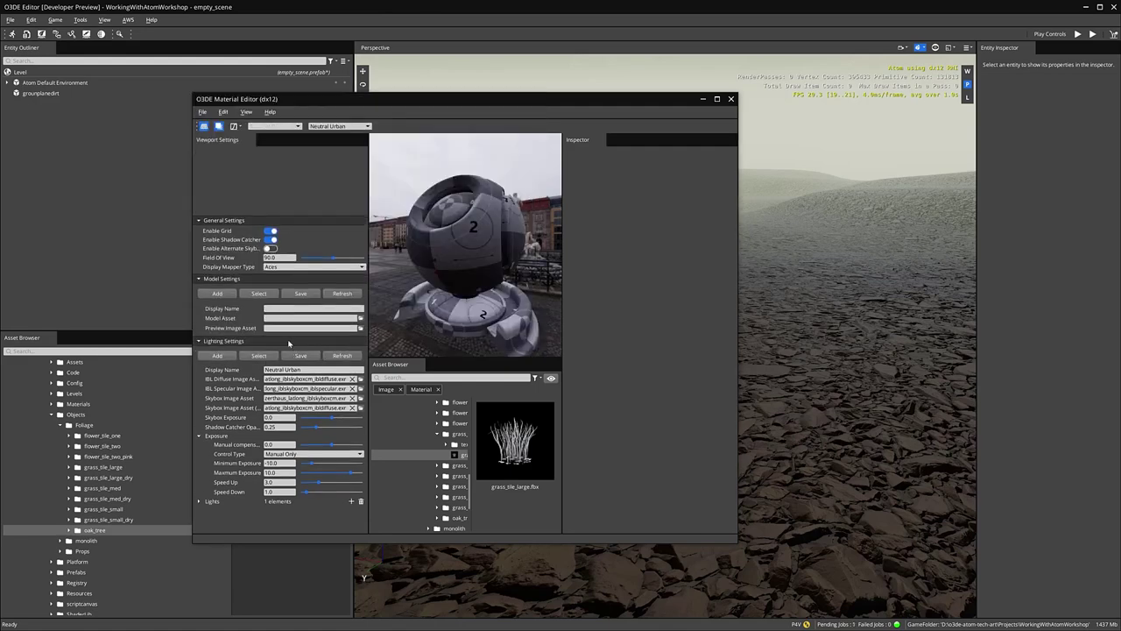
- Give the new model preset the display name Grass and assign grass_tile_large.fbx as its model asset
left_click(283, 308)
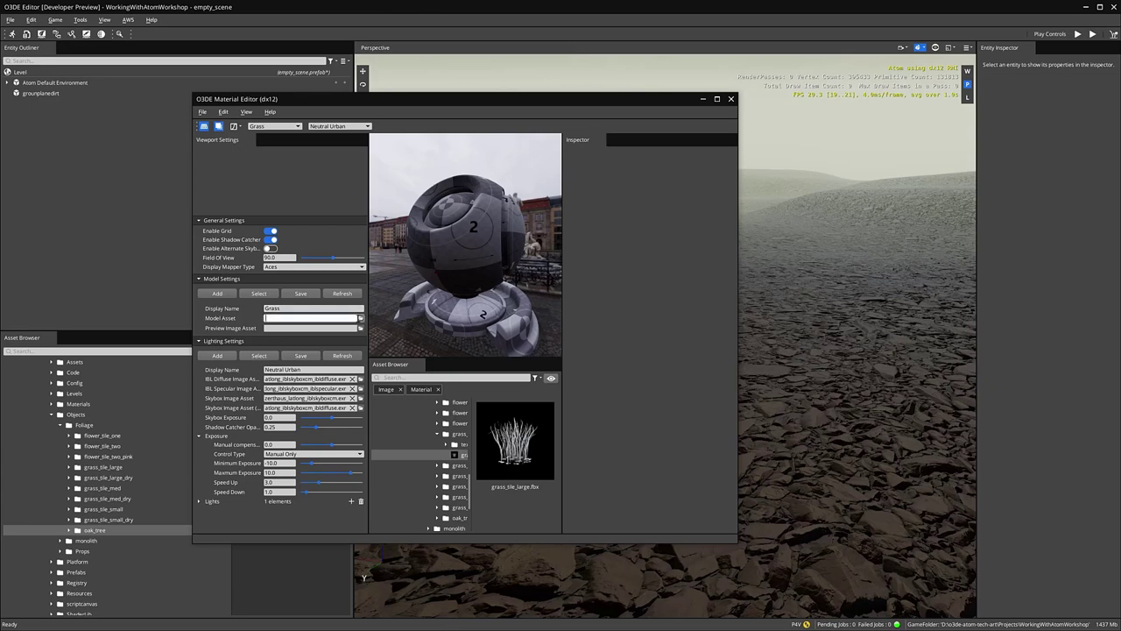
left_click(359, 318)
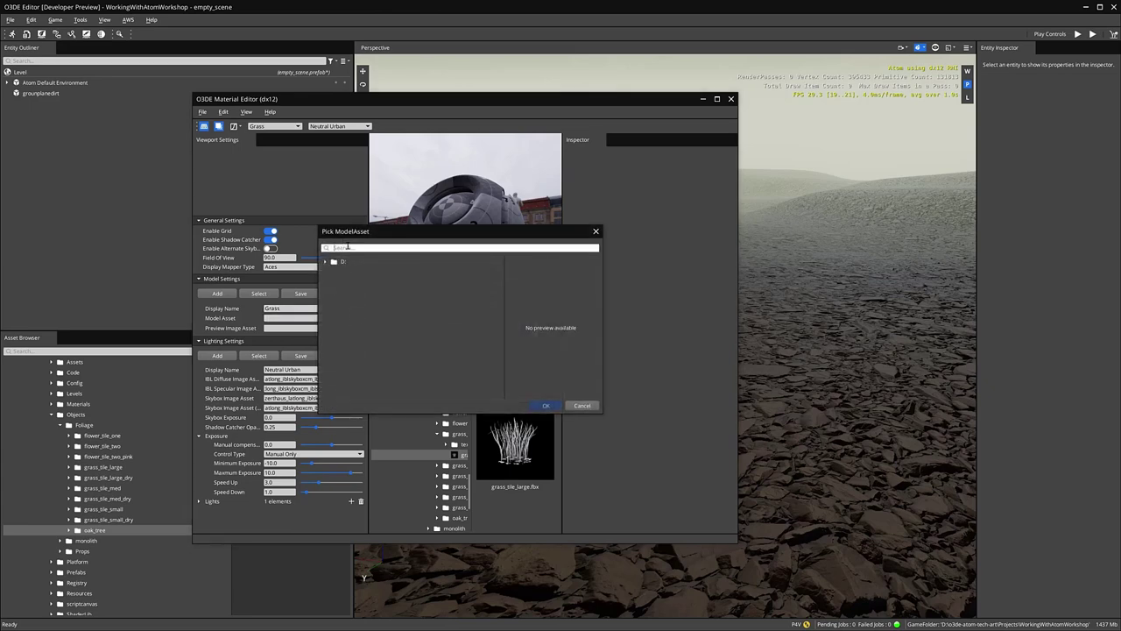
type("grass")
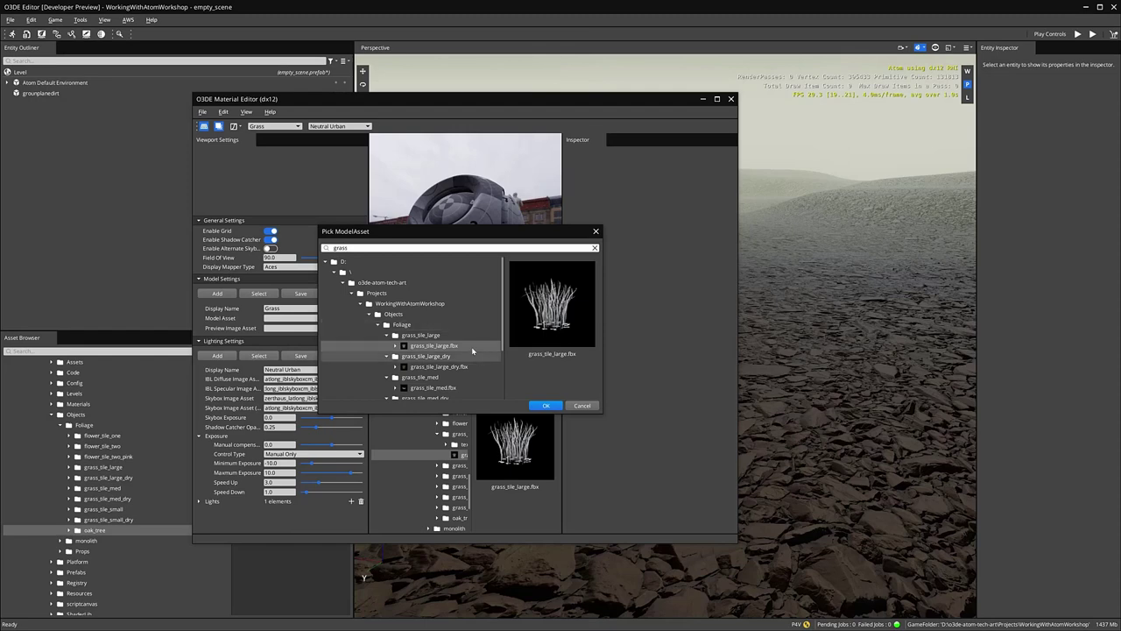
left_click(546, 407)
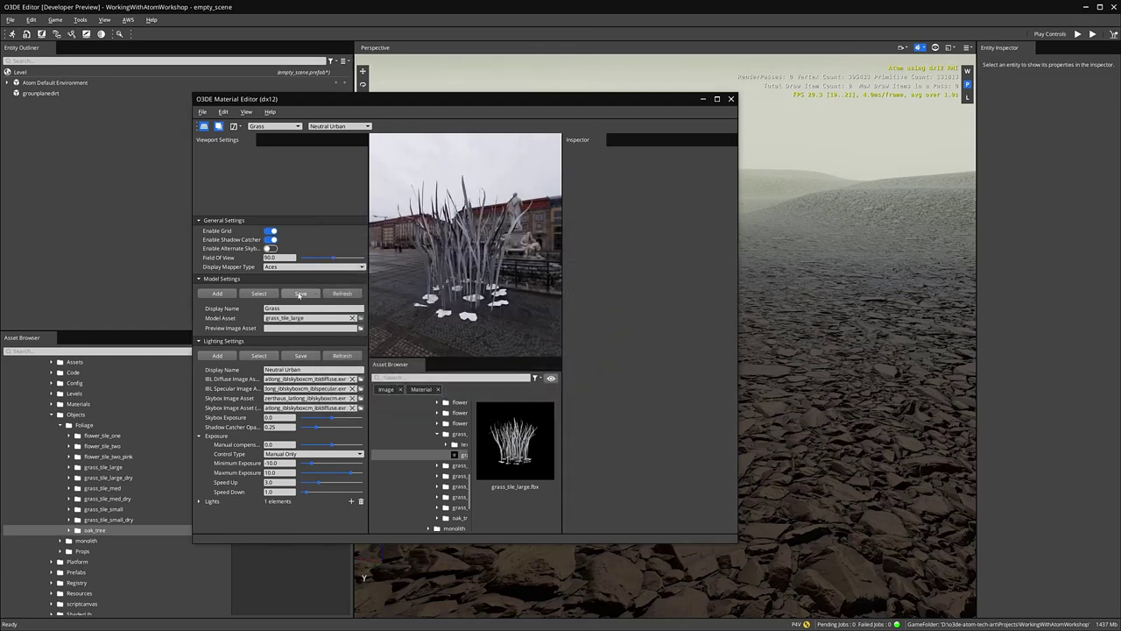
- Save the Grass model preset over its existing file and close the viewport settings
left_click(300, 295)
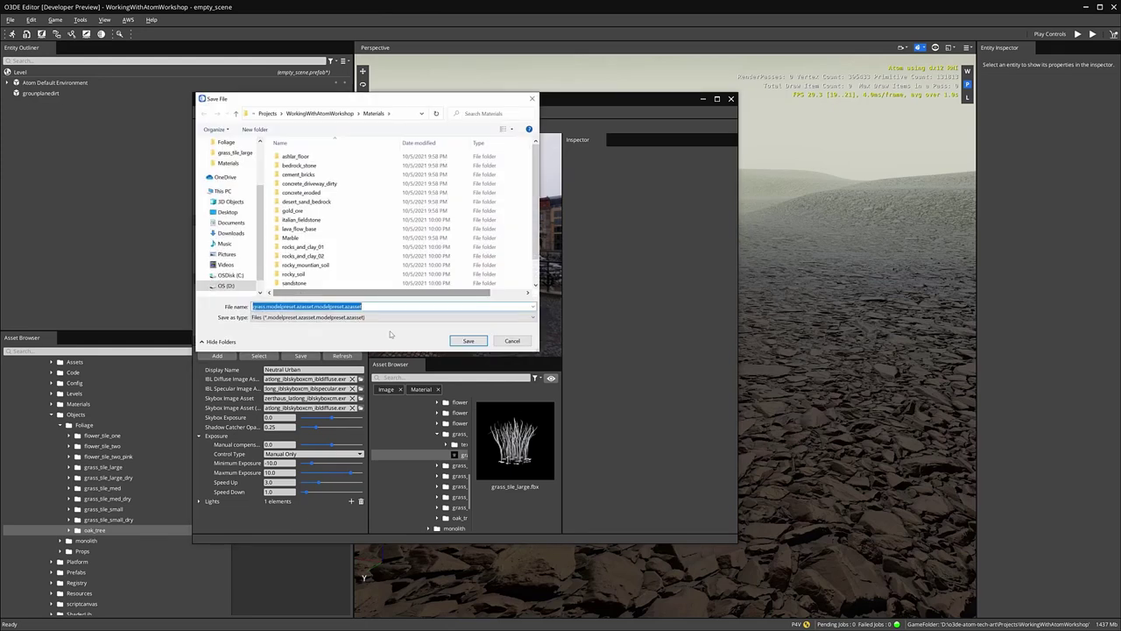
left_click(468, 341)
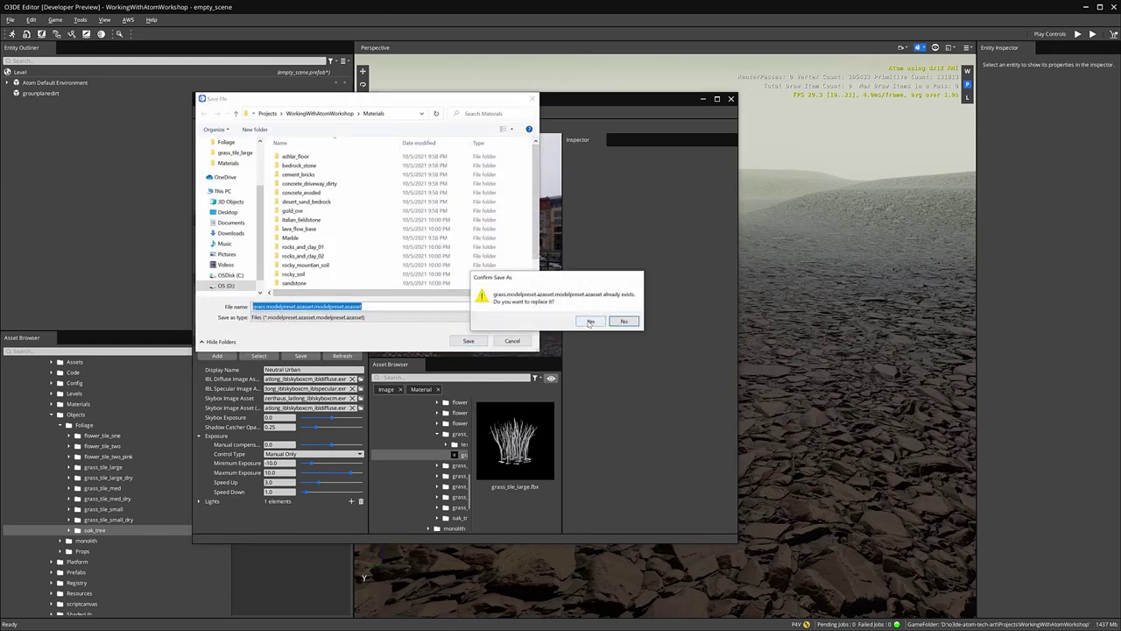
left_click(589, 325)
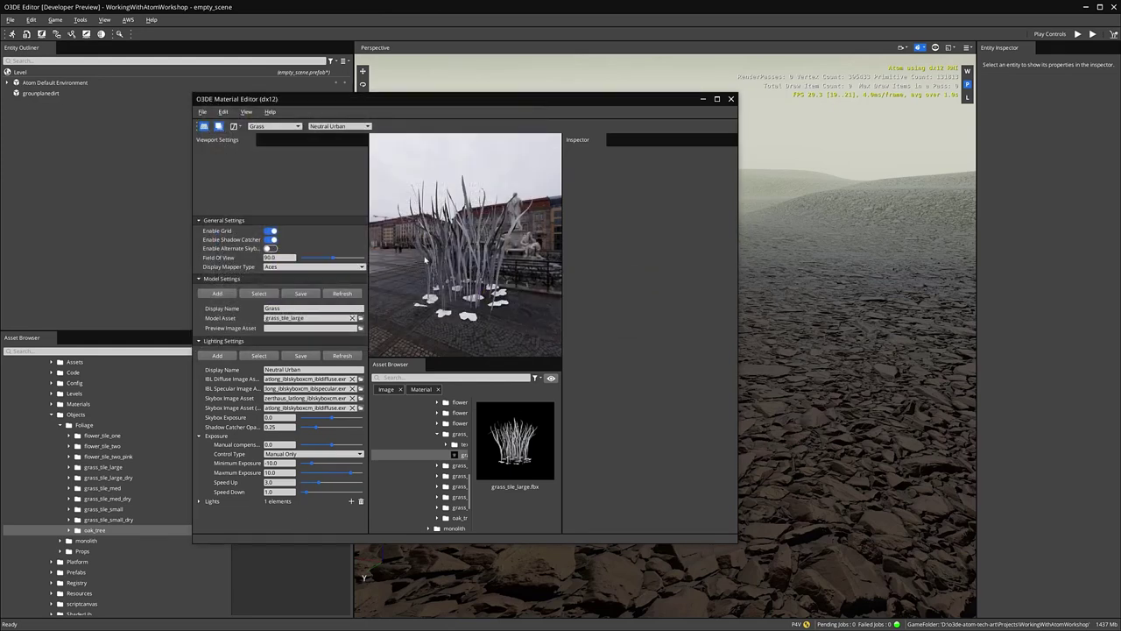
left_click(250, 142)
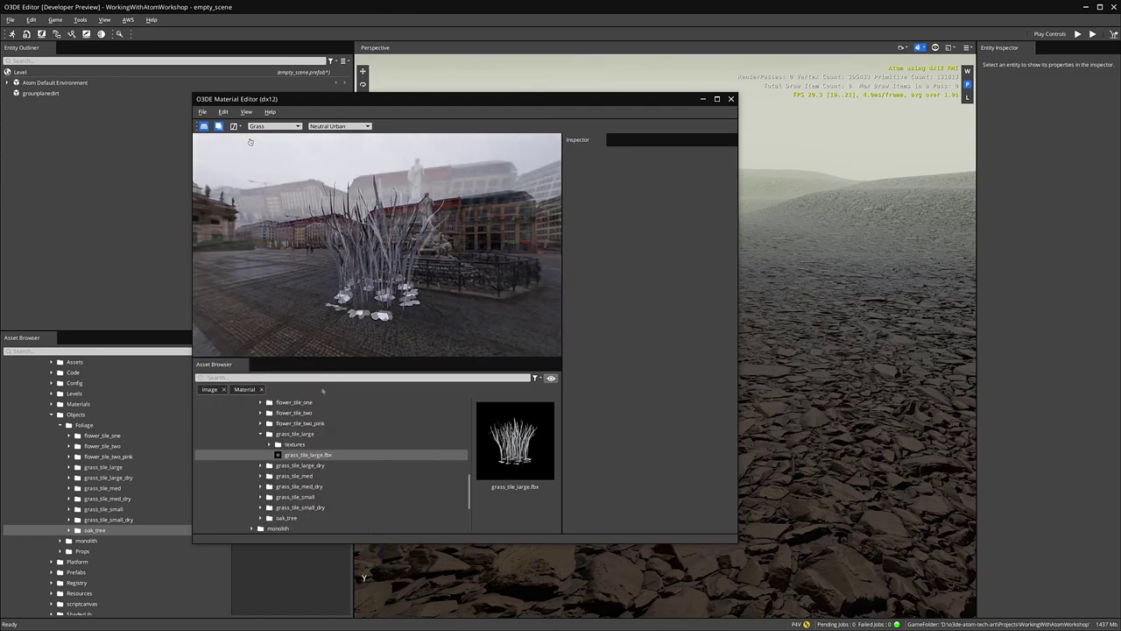
- Start a new material and choose EnhancedPBR as its material type
left_click(202, 113)
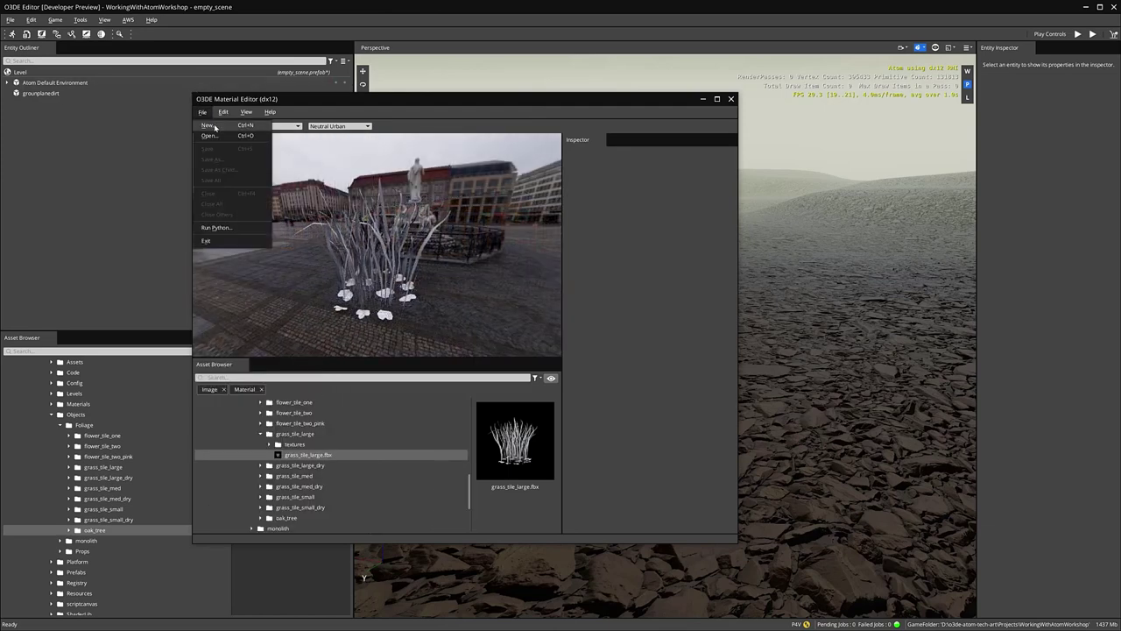
left_click(210, 125)
left_click(421, 314)
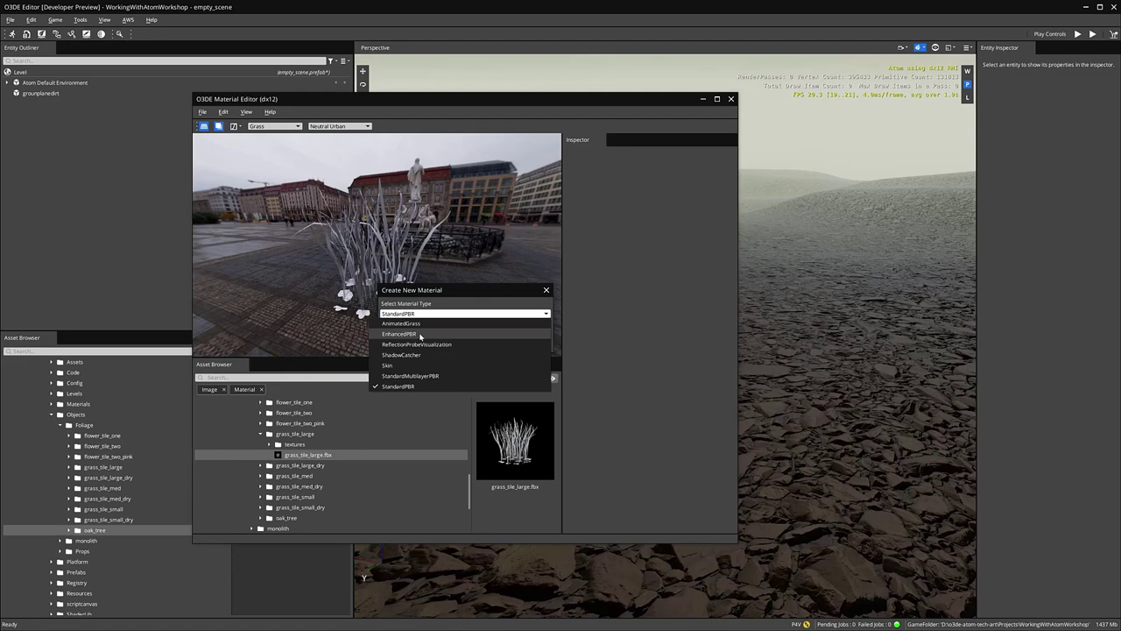
left_click(420, 335)
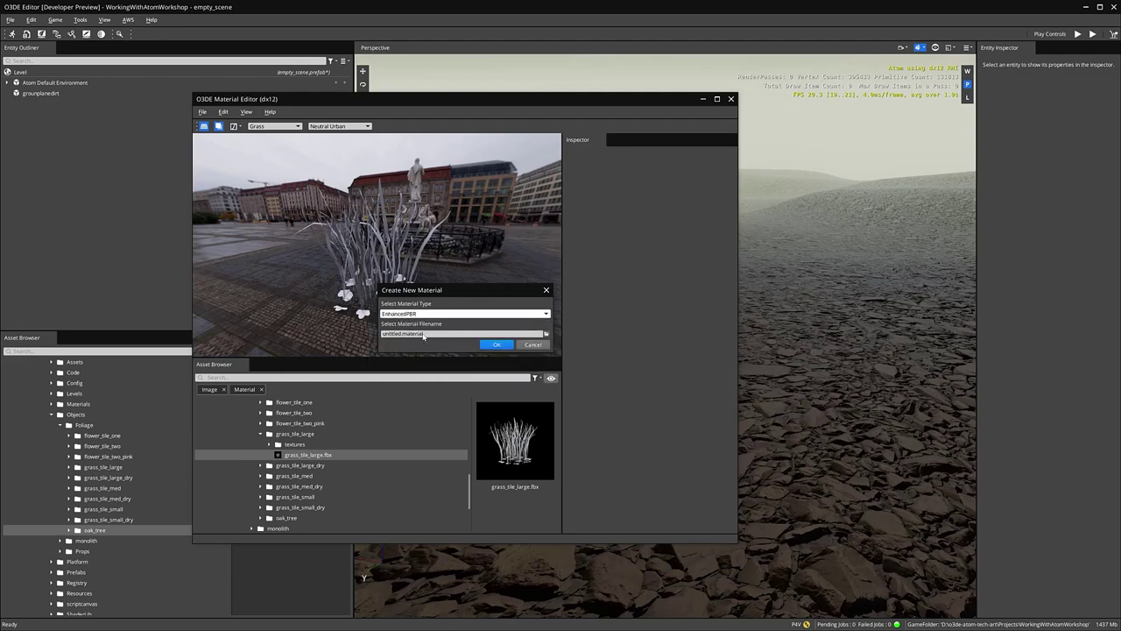
- Create the material as grass_tile_large.material in the Objects/Foliage/grass_tile_large folder
left_click(546, 334)
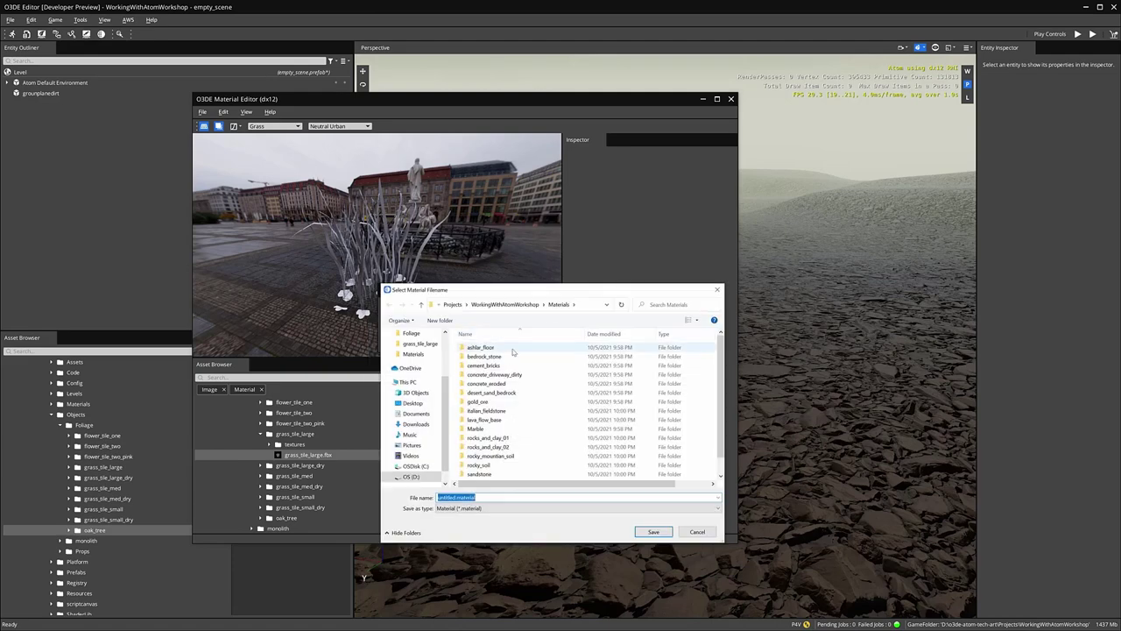
left_click(506, 304)
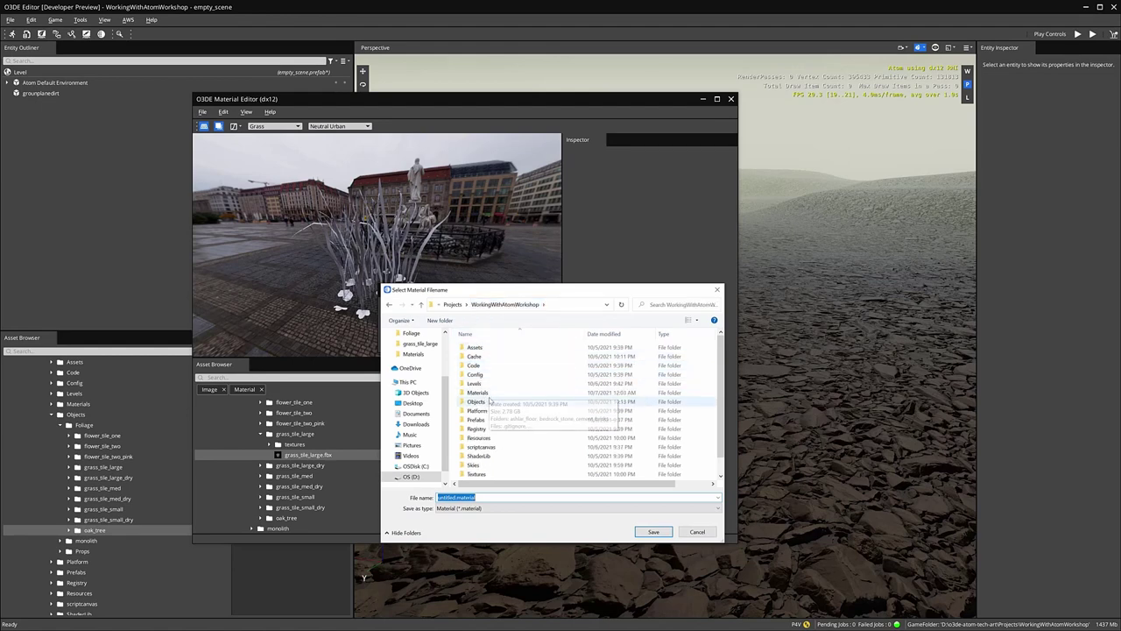
double_click(478, 401)
double_click(478, 348)
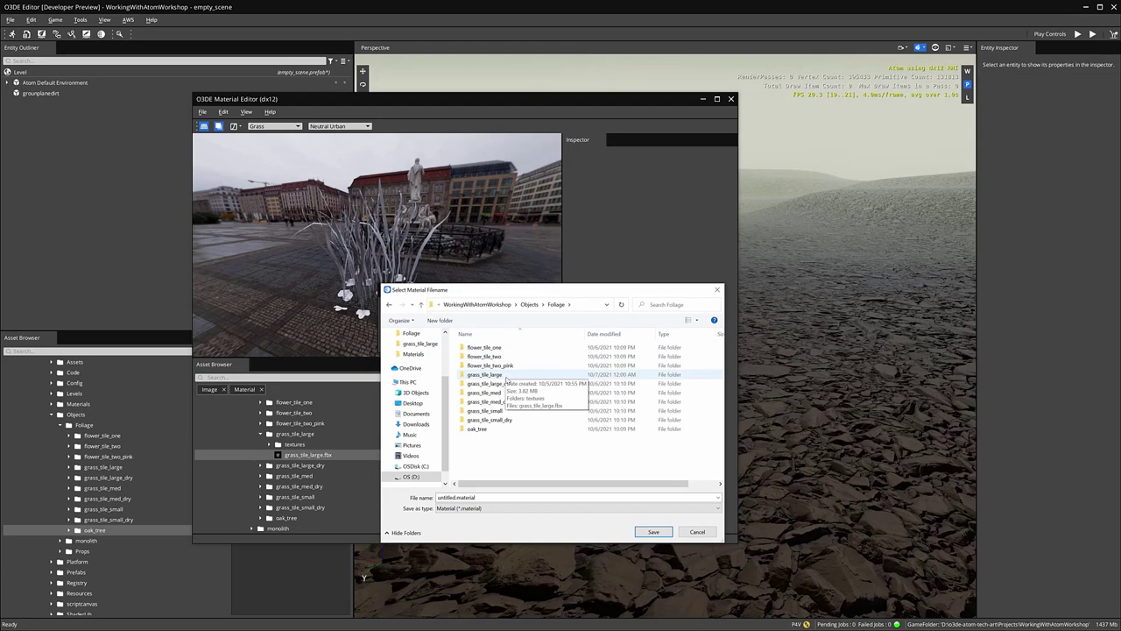
left_click(505, 377)
double_click(506, 377)
double_click(451, 497)
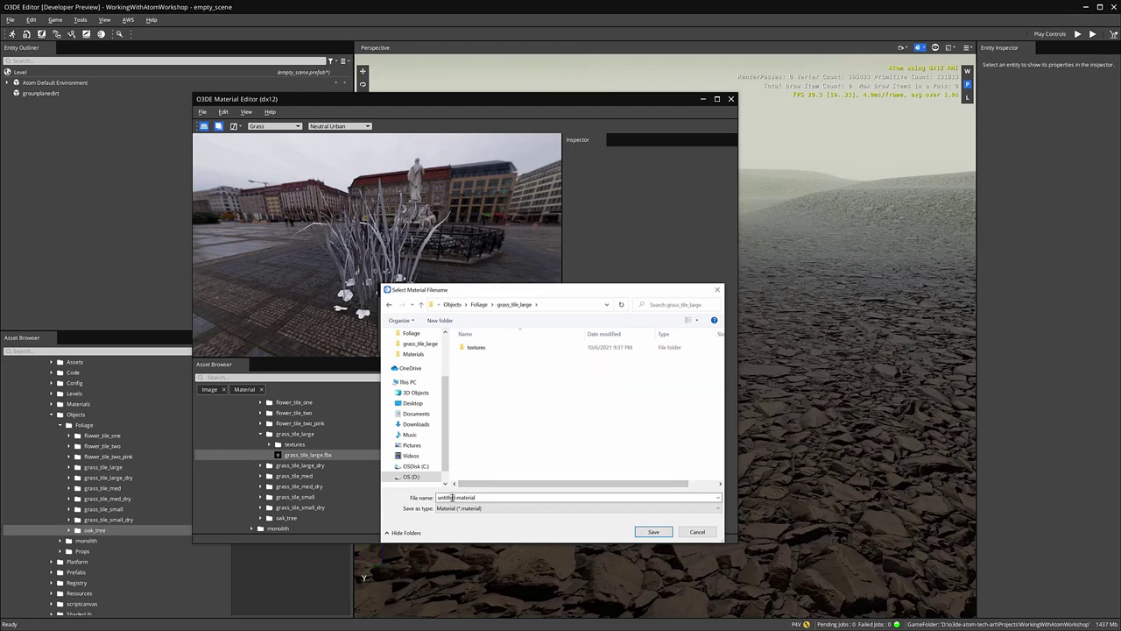
left_click_drag(438, 497, 457, 498)
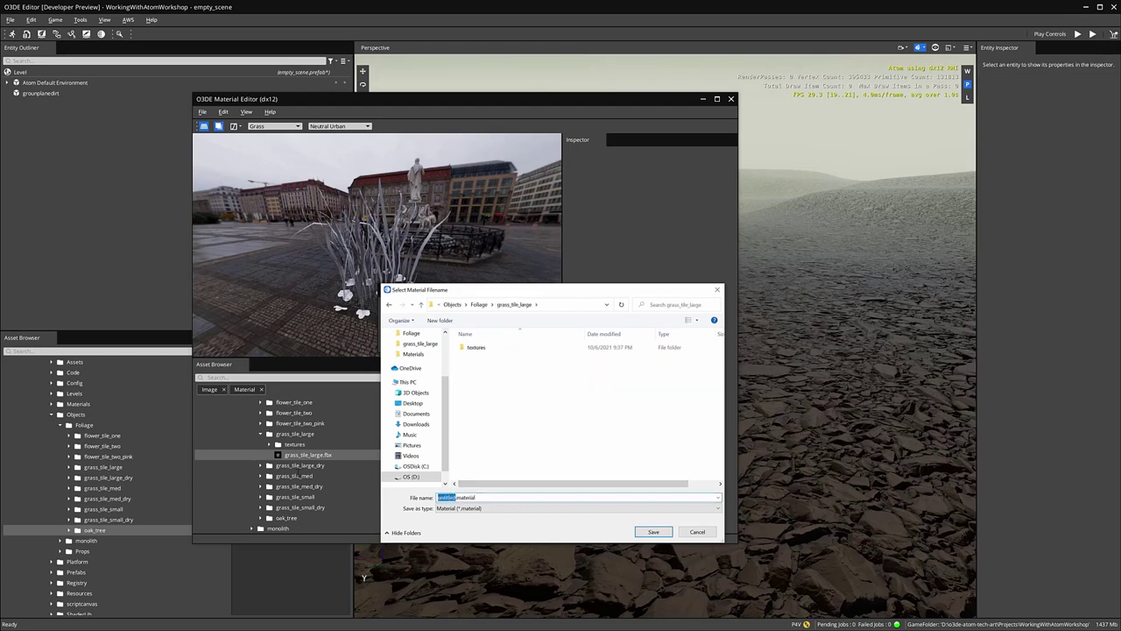
type("grass_tile_large")
left_click(653, 532)
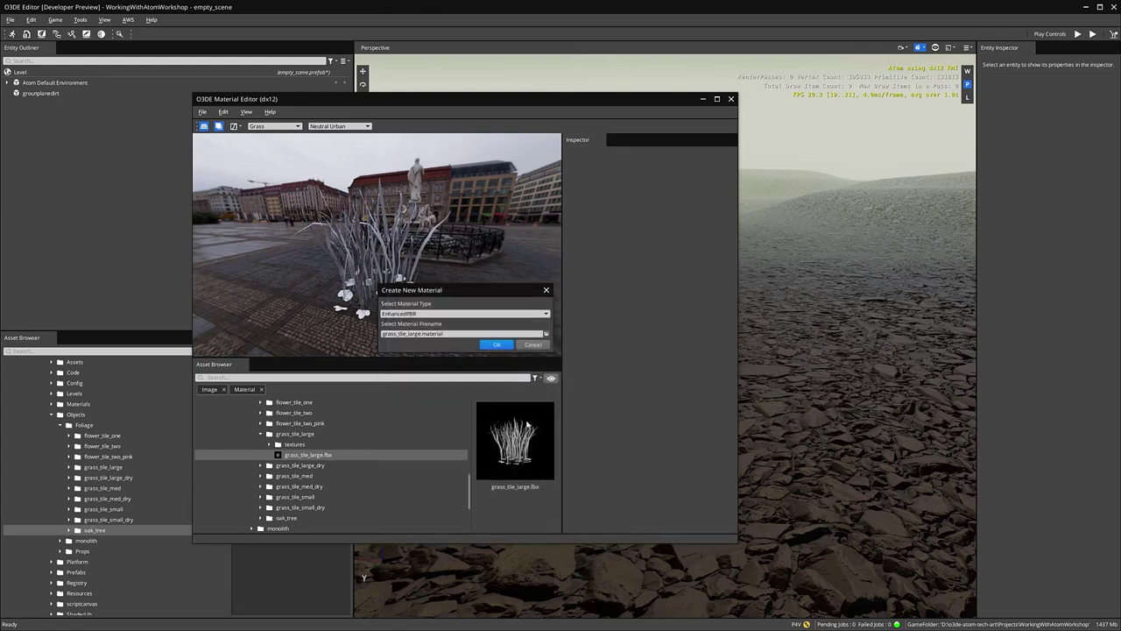
left_click(496, 344)
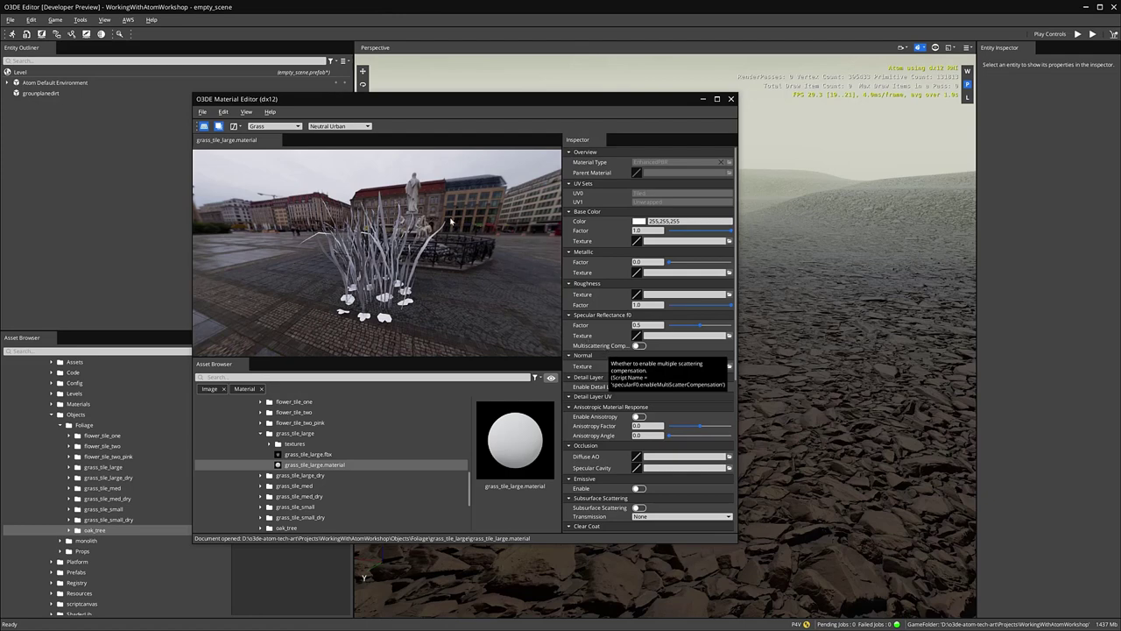
- Set the preview lighting preset to Goegap and rotate the preview so the grass is lit from behind
left_click(368, 128)
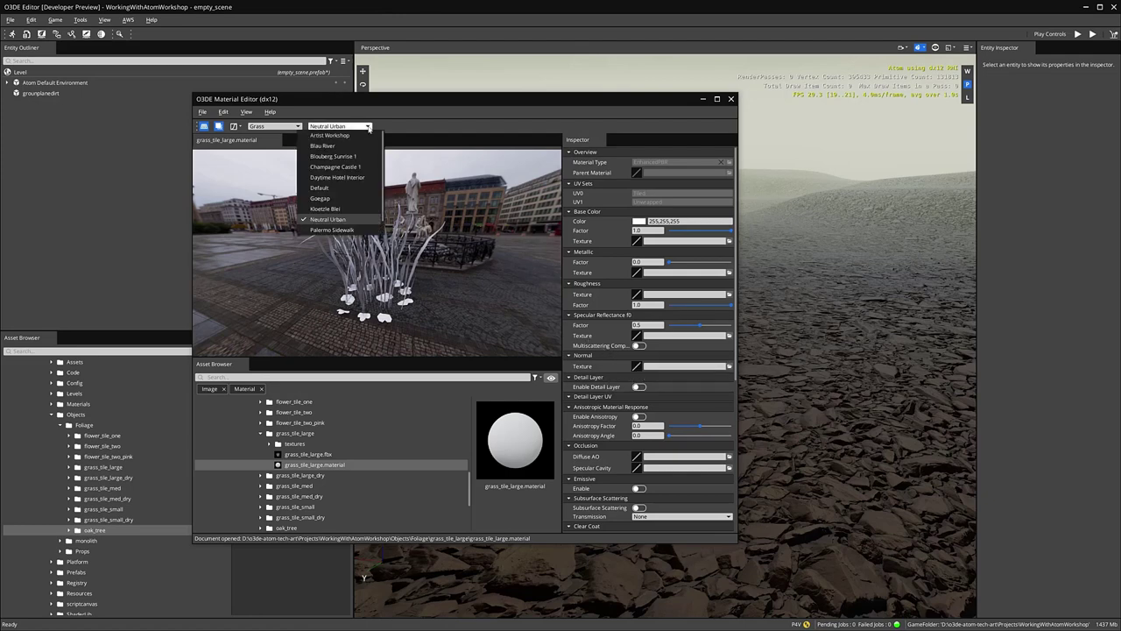
left_click(354, 200)
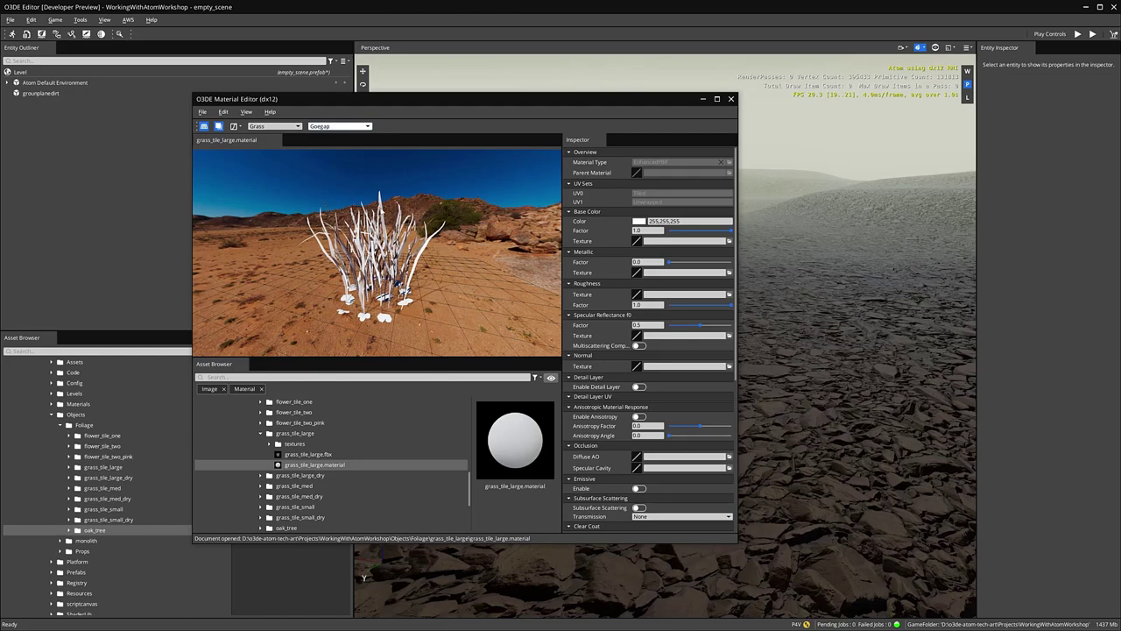
left_click_drag(480, 223, 334, 198)
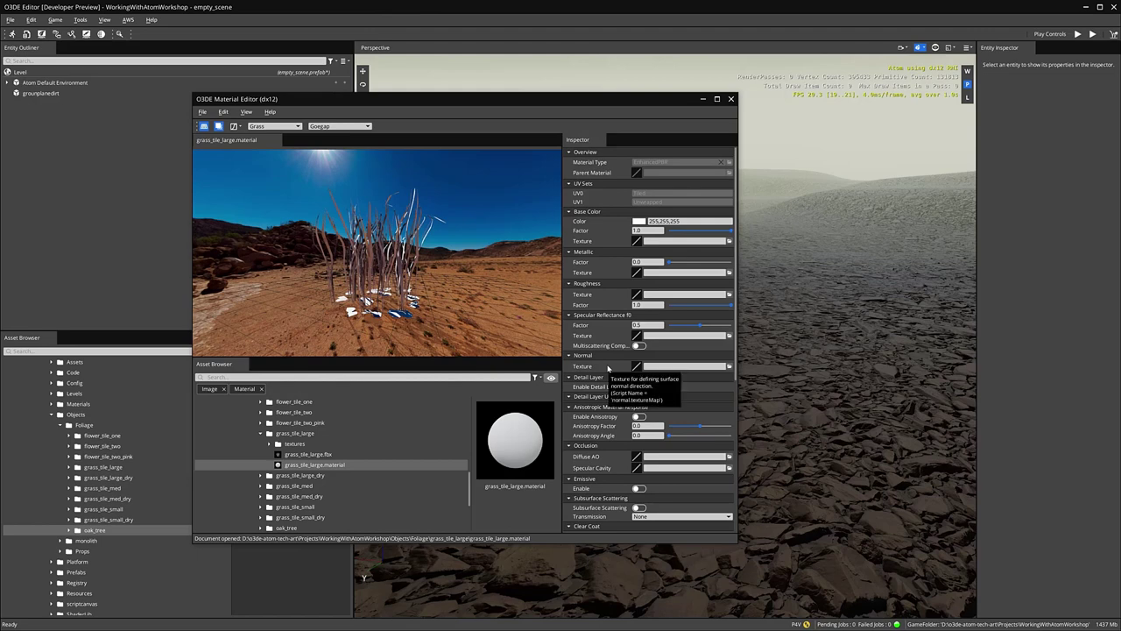
- Enable subsurface scattering on the grass material and set its scatter color to green 42,255,14
scroll(608, 368, "down", 5)
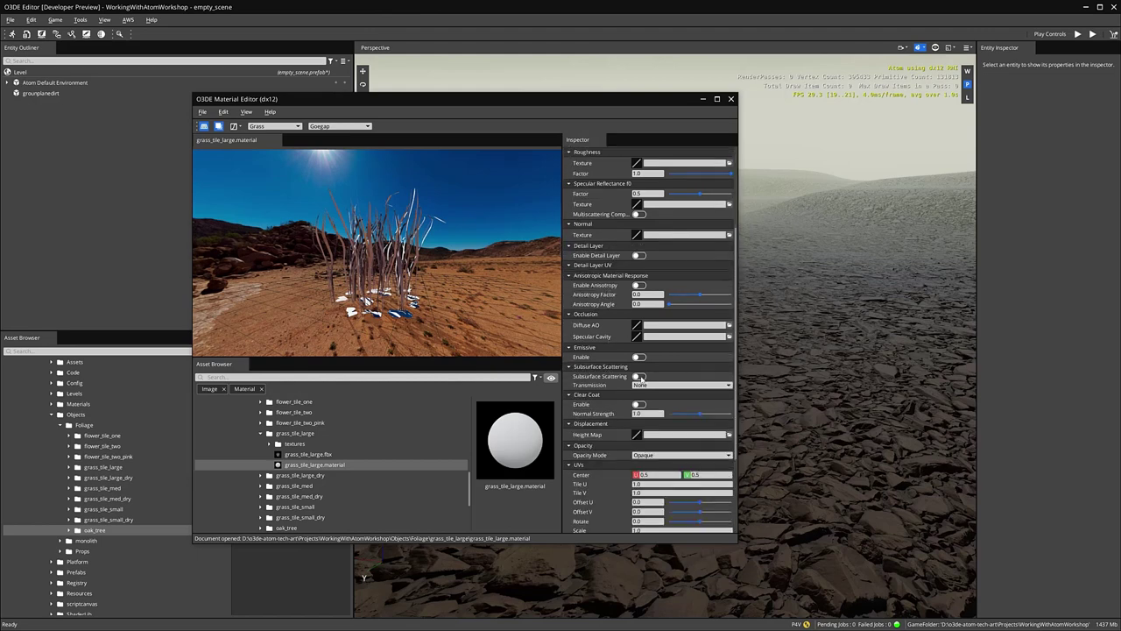
left_click(641, 376)
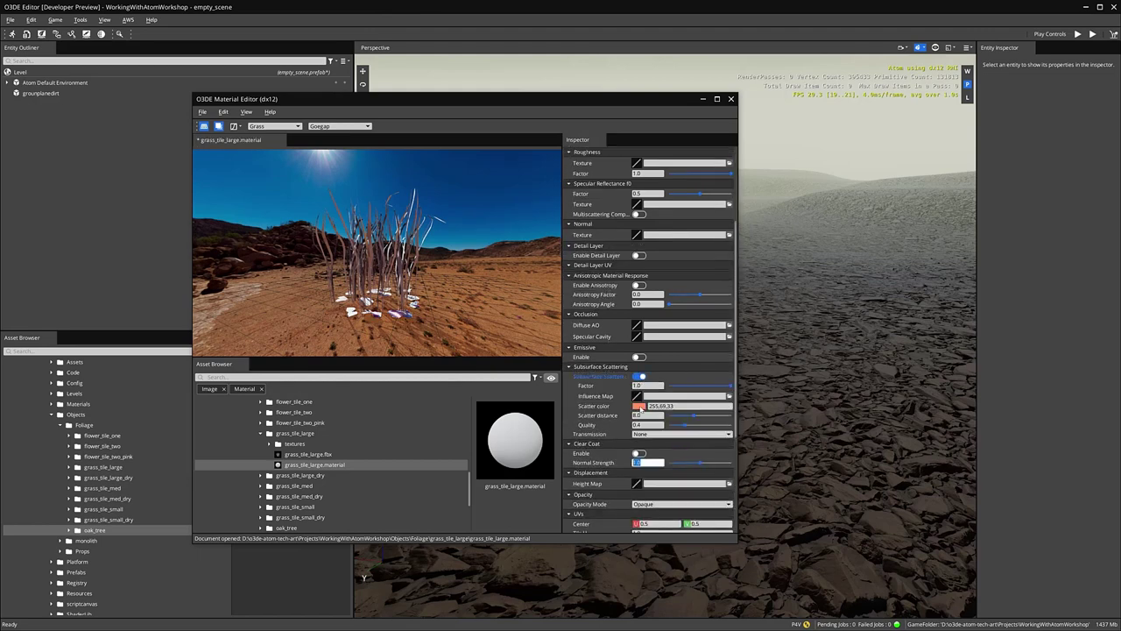
left_click(639, 406)
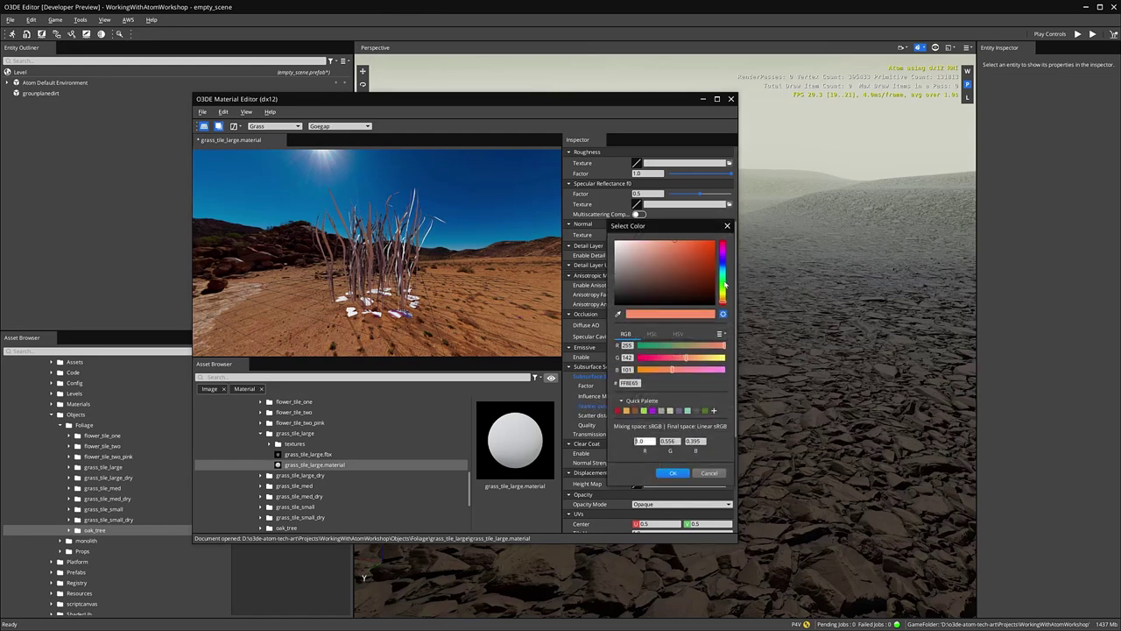
left_click(723, 285)
left_click(689, 239)
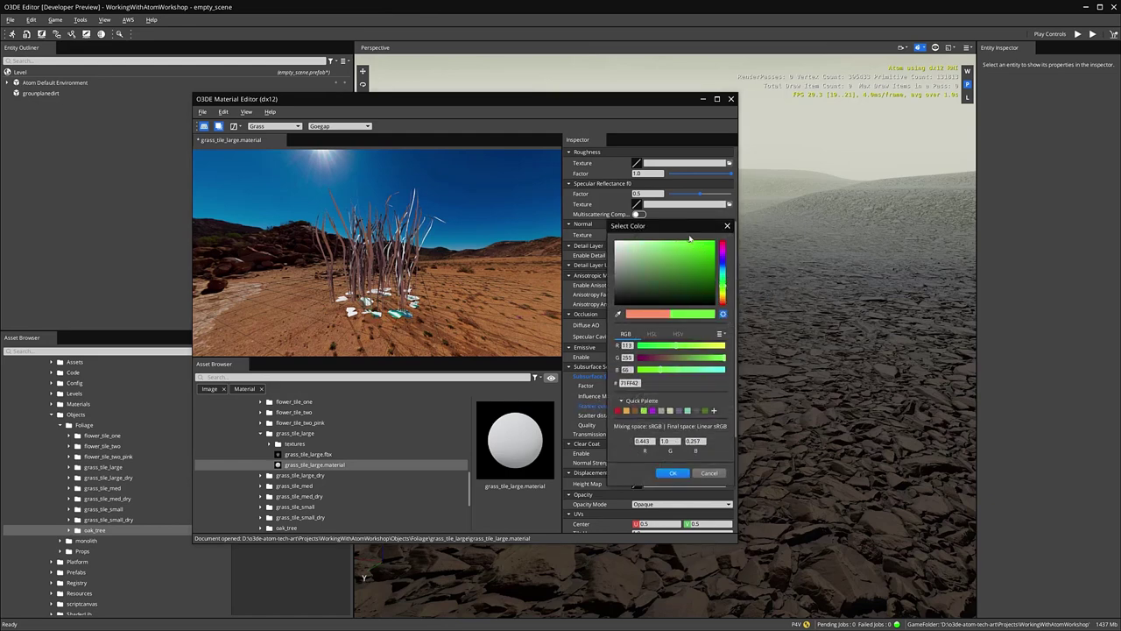
left_click(673, 473)
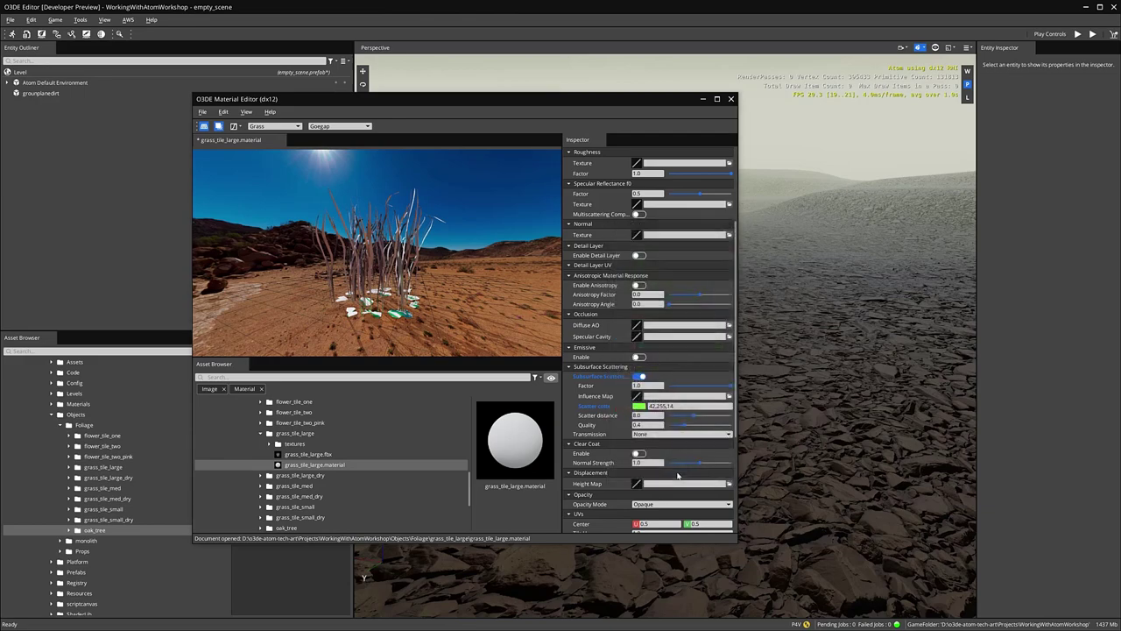
- Set the subsurface transmission mode to ThinObject and its transmission tint to white 255,255,255
scroll(422, 277, "up", 5)
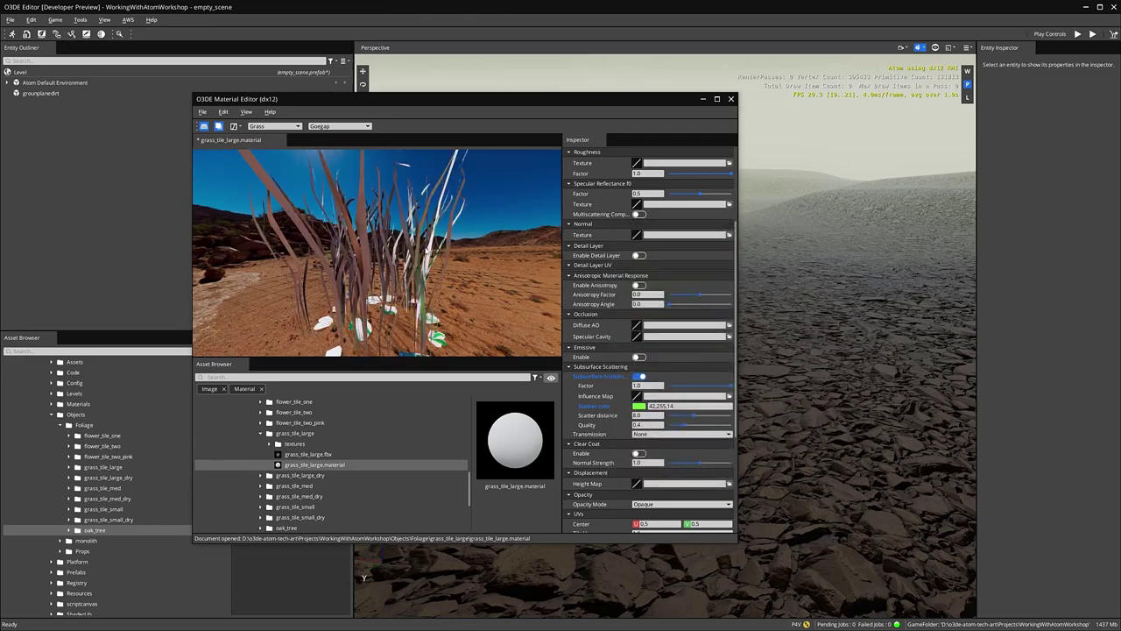
left_click_drag(462, 250, 543, 254)
left_click(655, 434)
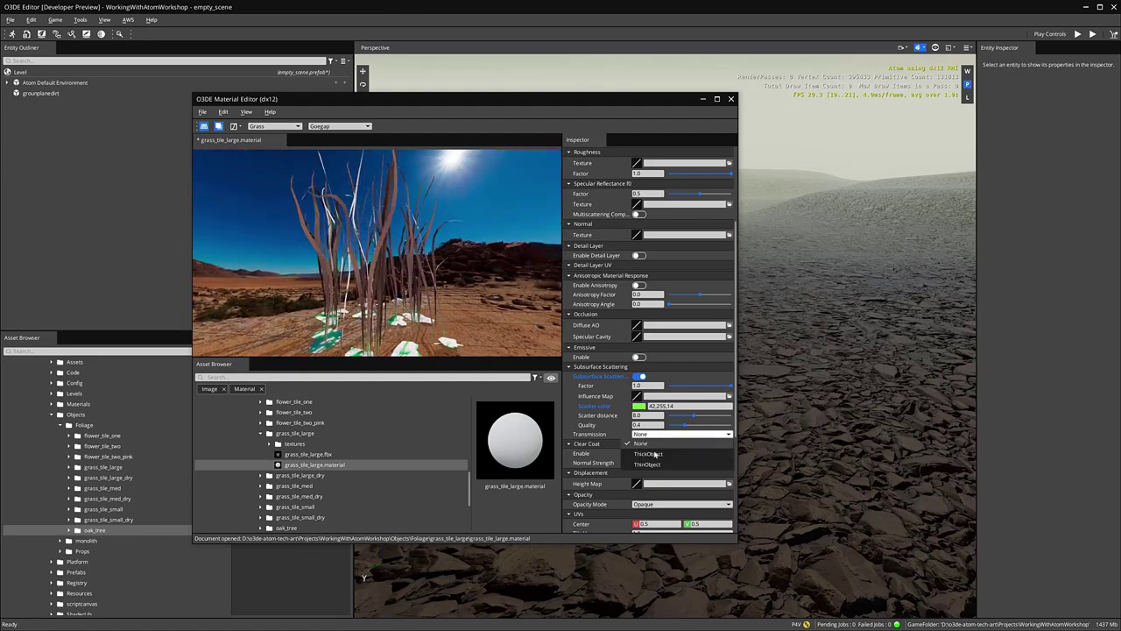
left_click(658, 464)
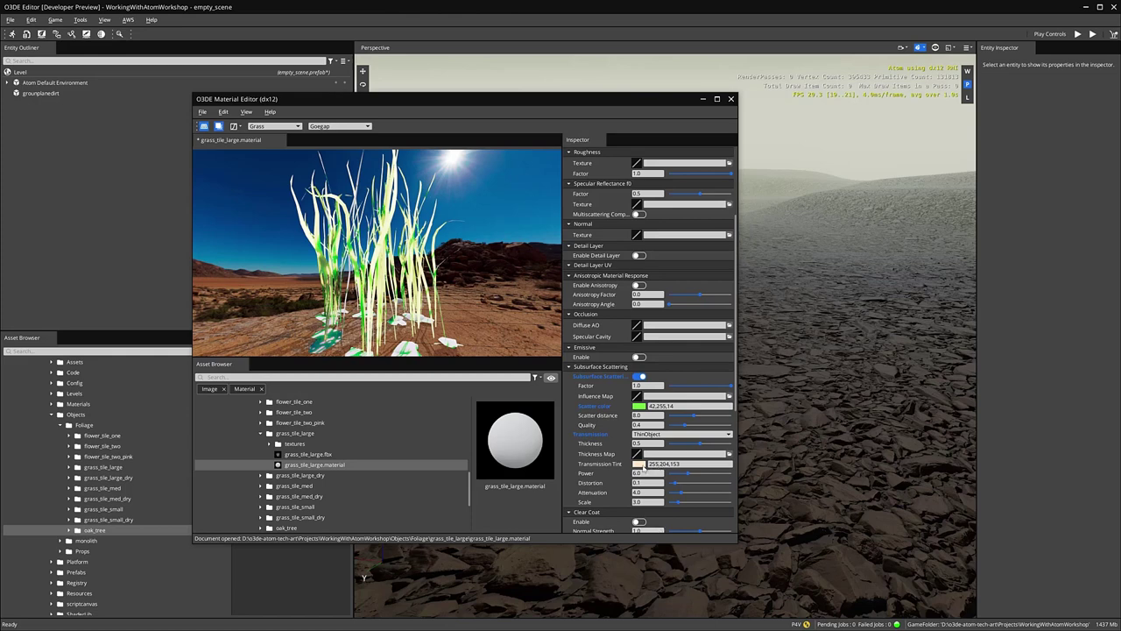
left_click(640, 465)
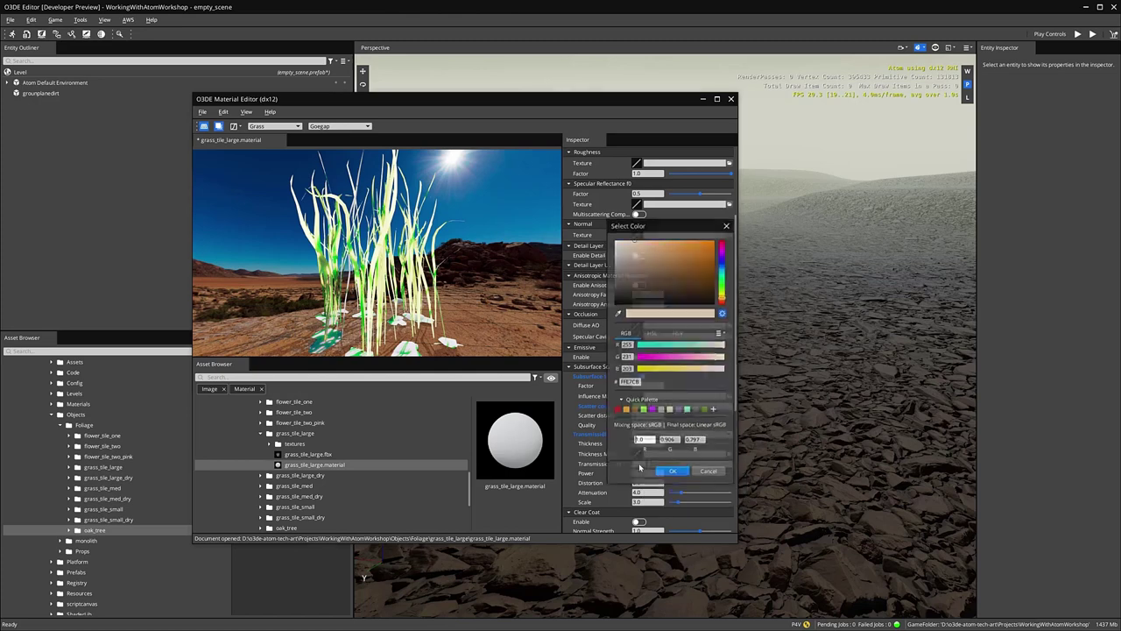
left_click(619, 314)
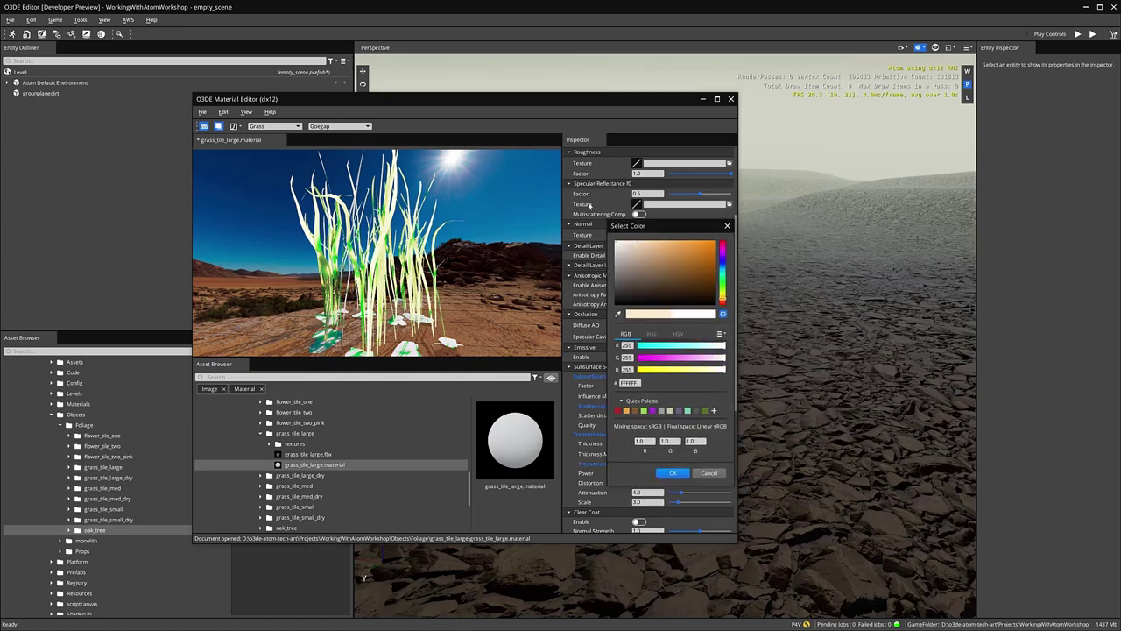
left_click(673, 473)
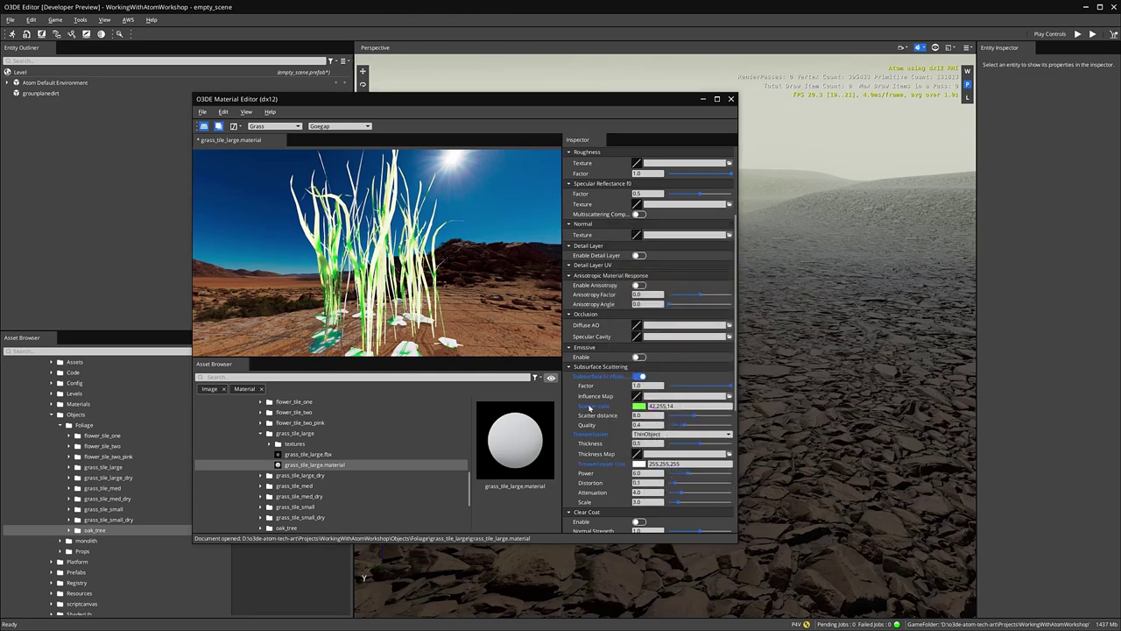
- Set the subsurface scatter distance to 0.2
double_click(650, 415)
type("0.5")
key("Return")
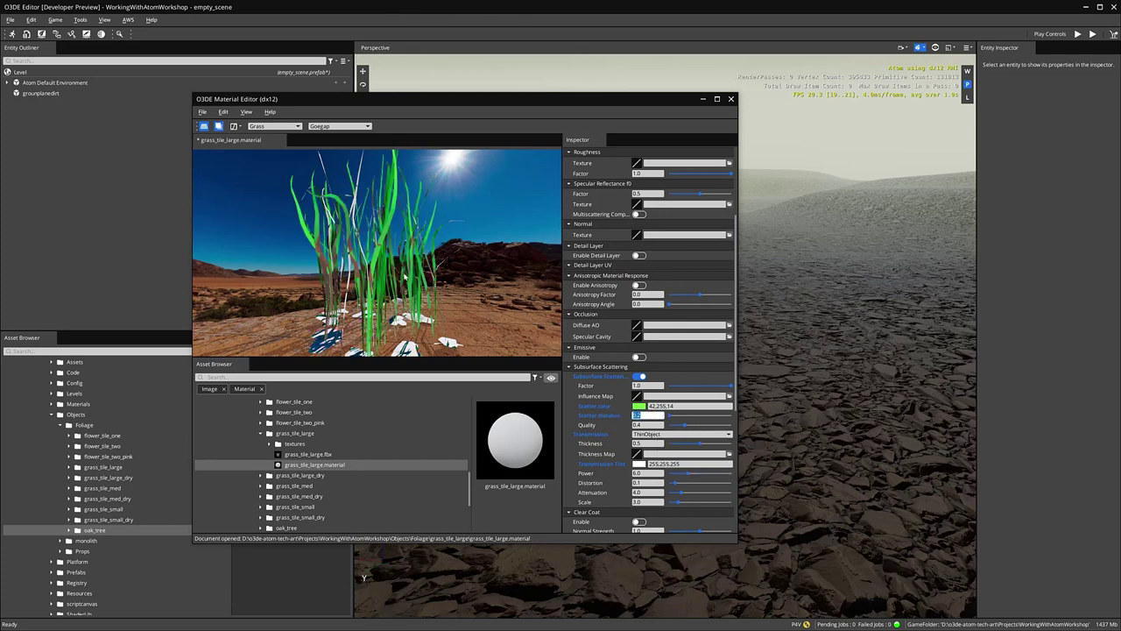
type("0.2")
key("Return")
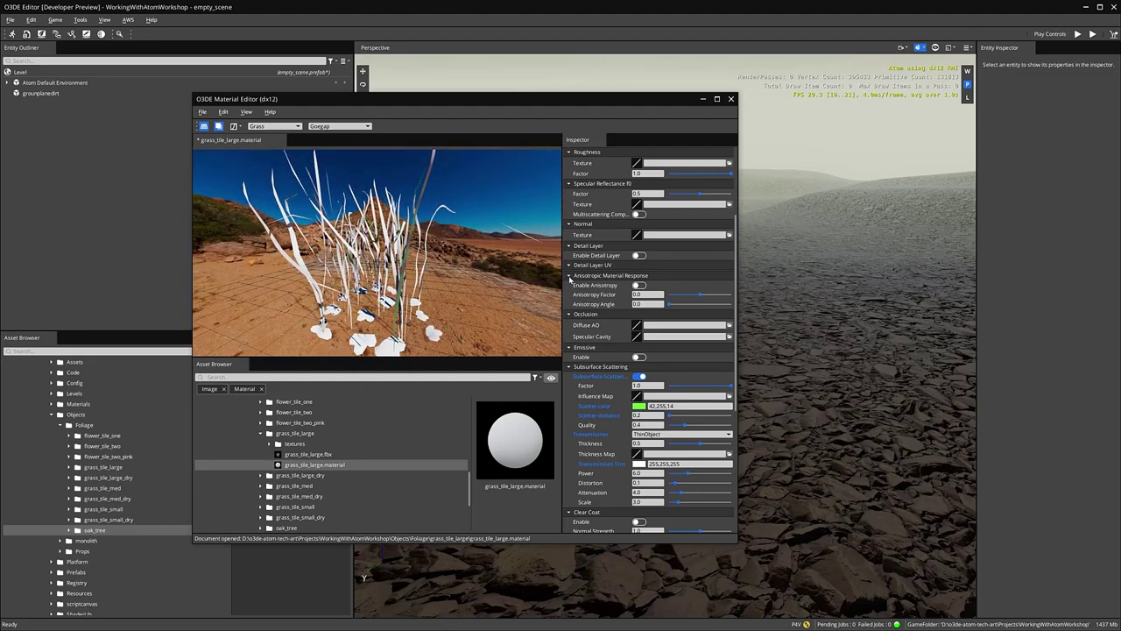
- Assign grass_base_color.png as the base color texture and grass_roughness.png as the roughness texture
scroll(566, 297, "up", 5)
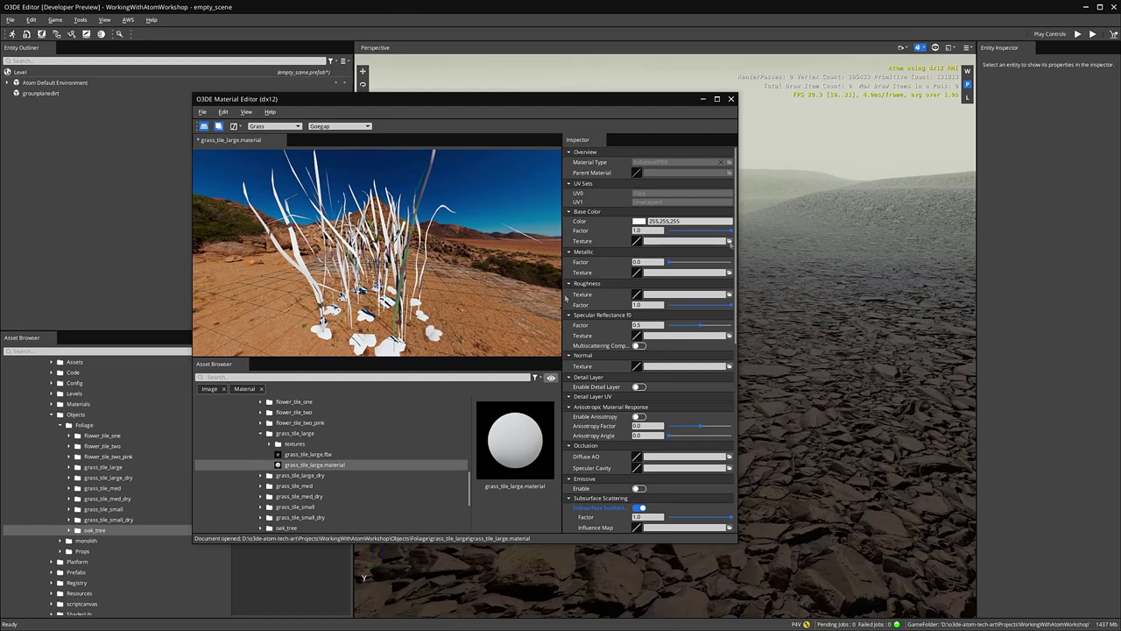
left_click(728, 241)
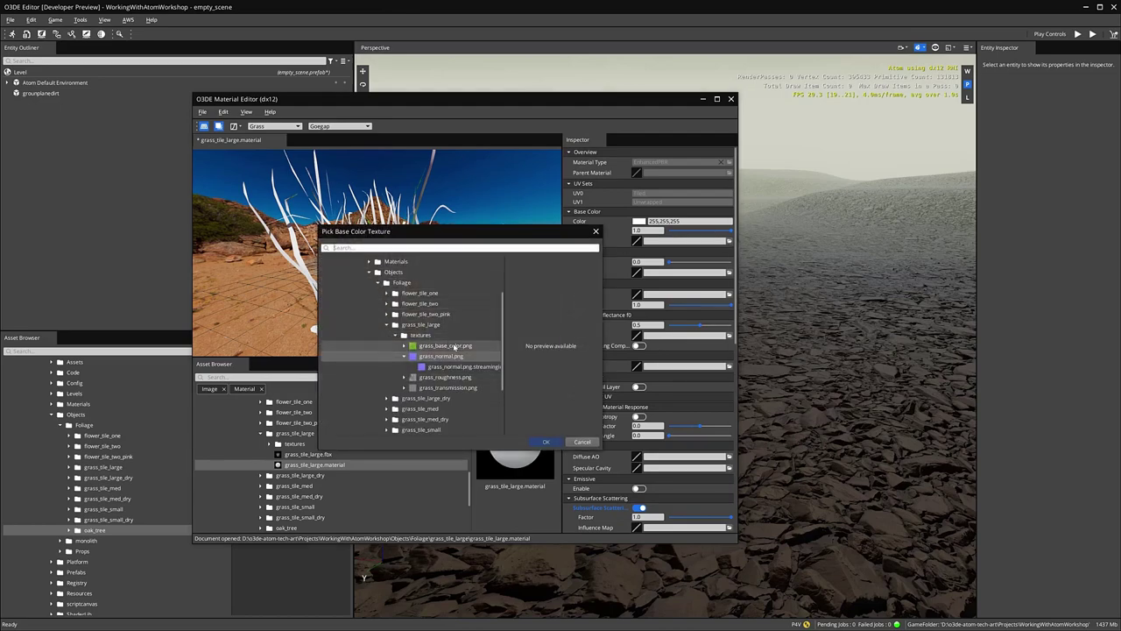
left_click(444, 346)
left_click(545, 442)
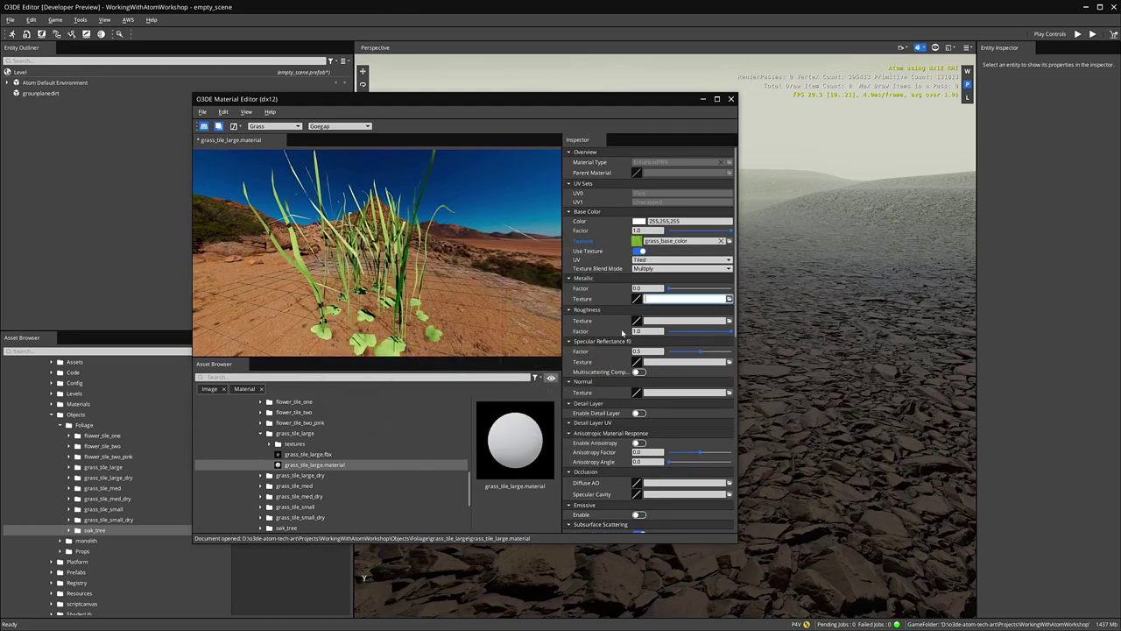
left_click(729, 321)
left_click(444, 377)
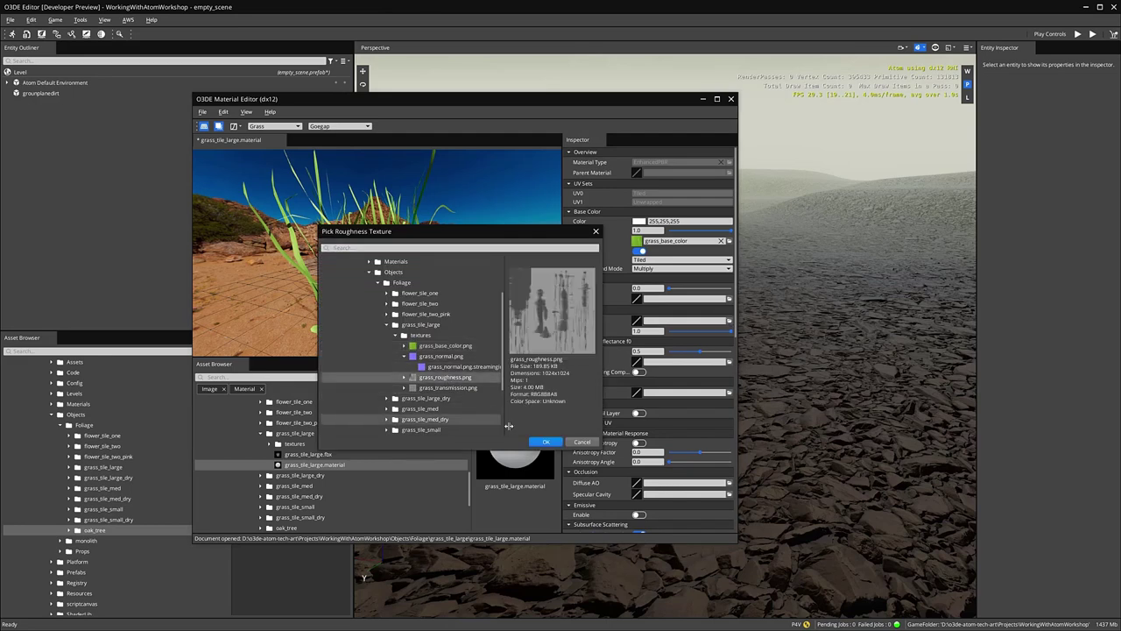
left_click(543, 441)
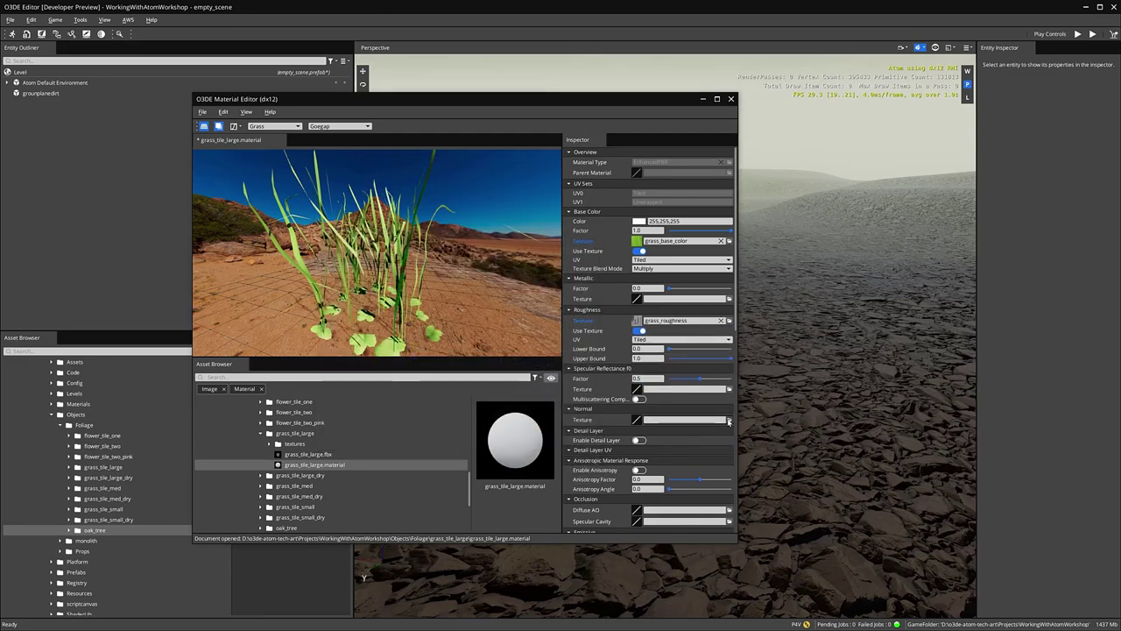
- Assign grass_normal.png as the normal texture and save the grass material
left_click(729, 419)
left_click(441, 356)
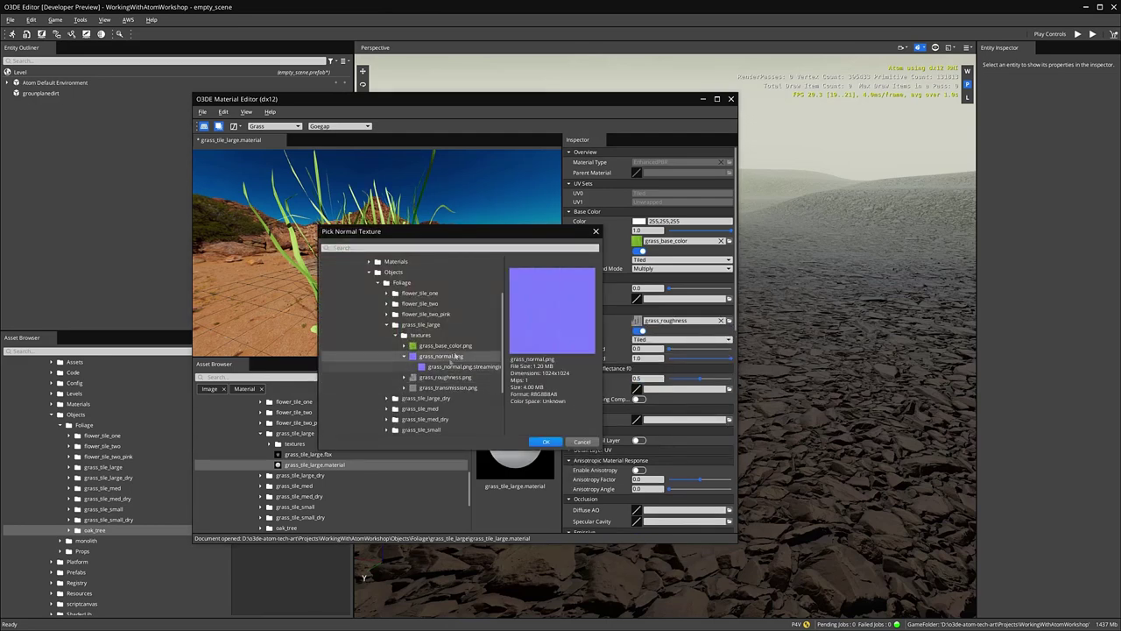
left_click(547, 444)
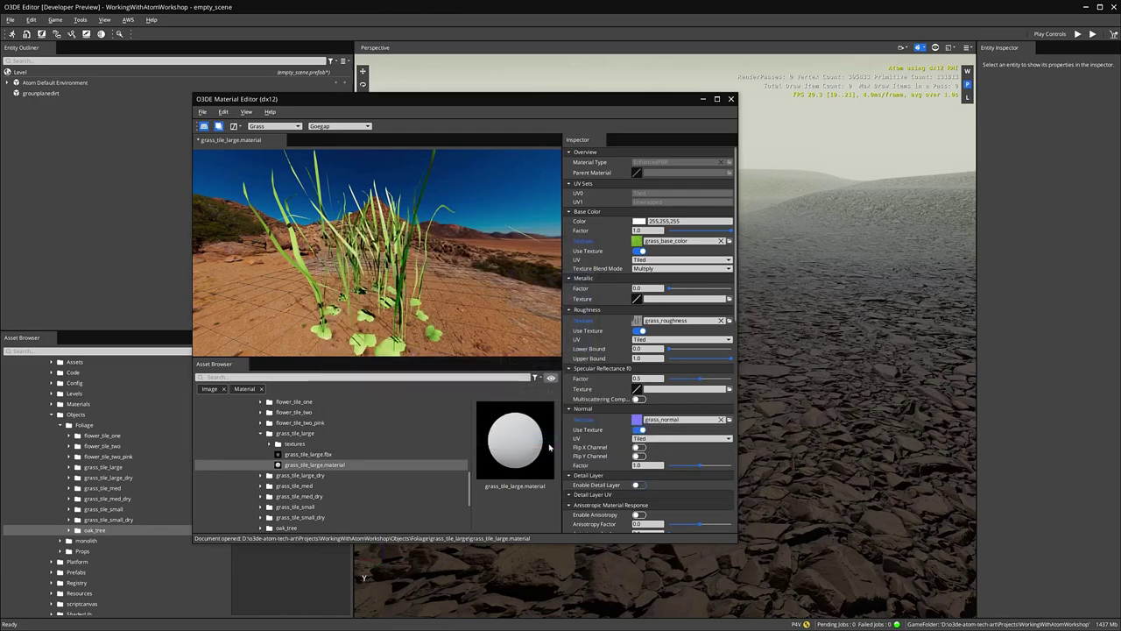
left_click_drag(433, 254, 461, 289)
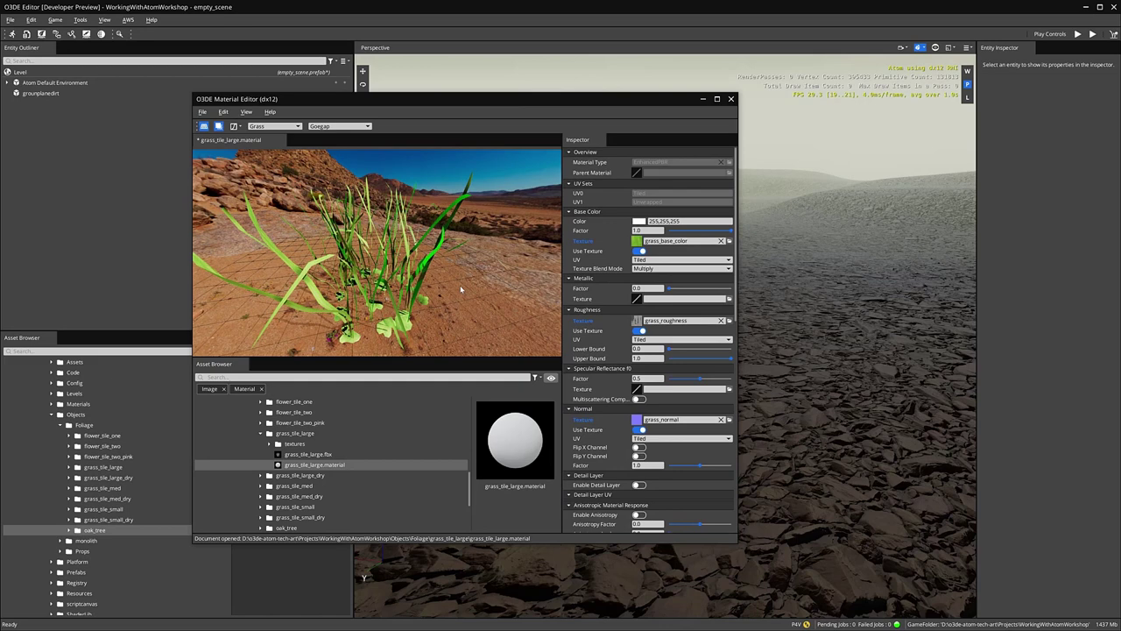
key("ctrl+s")
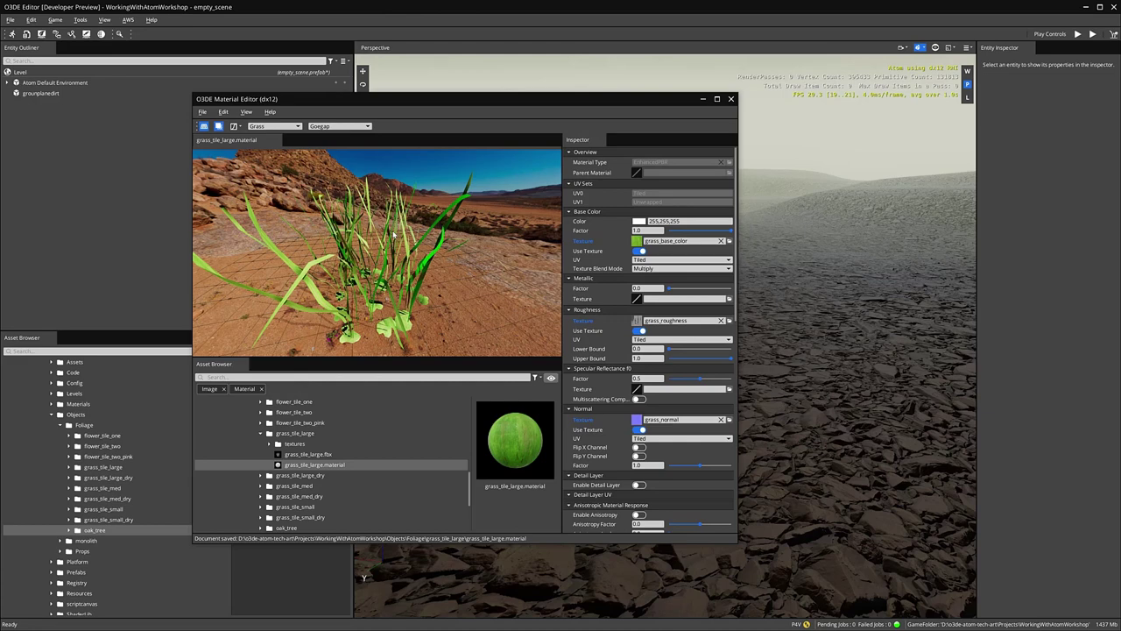
- Save a child of the grass material as grass_tile_large_yellow.material in the grass_tile_large folder
left_click(203, 112)
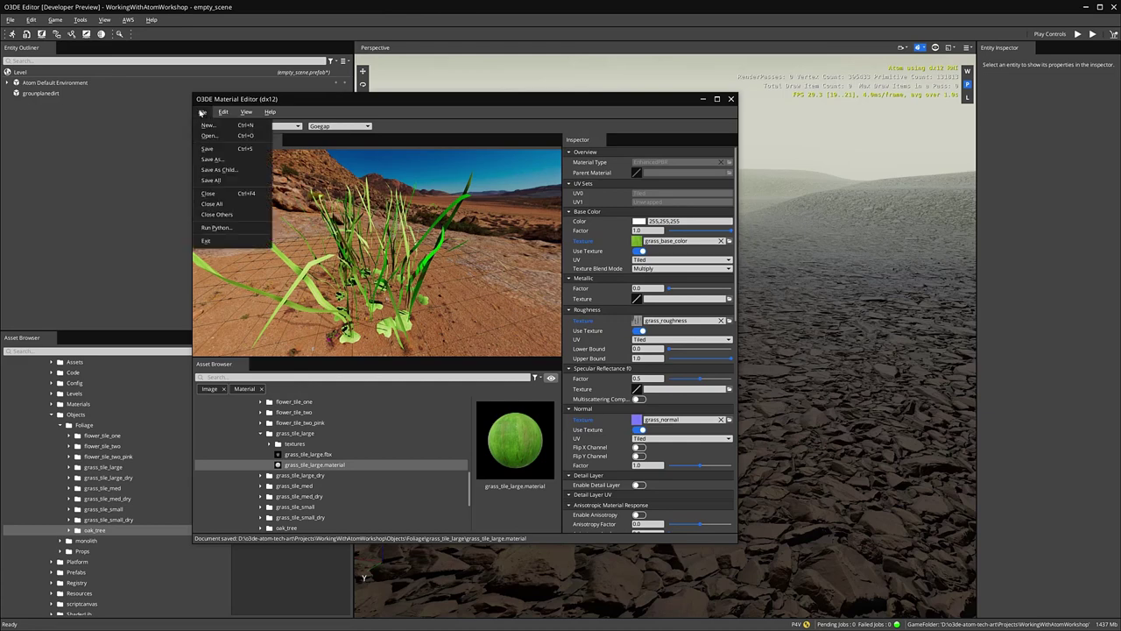
left_click(219, 170)
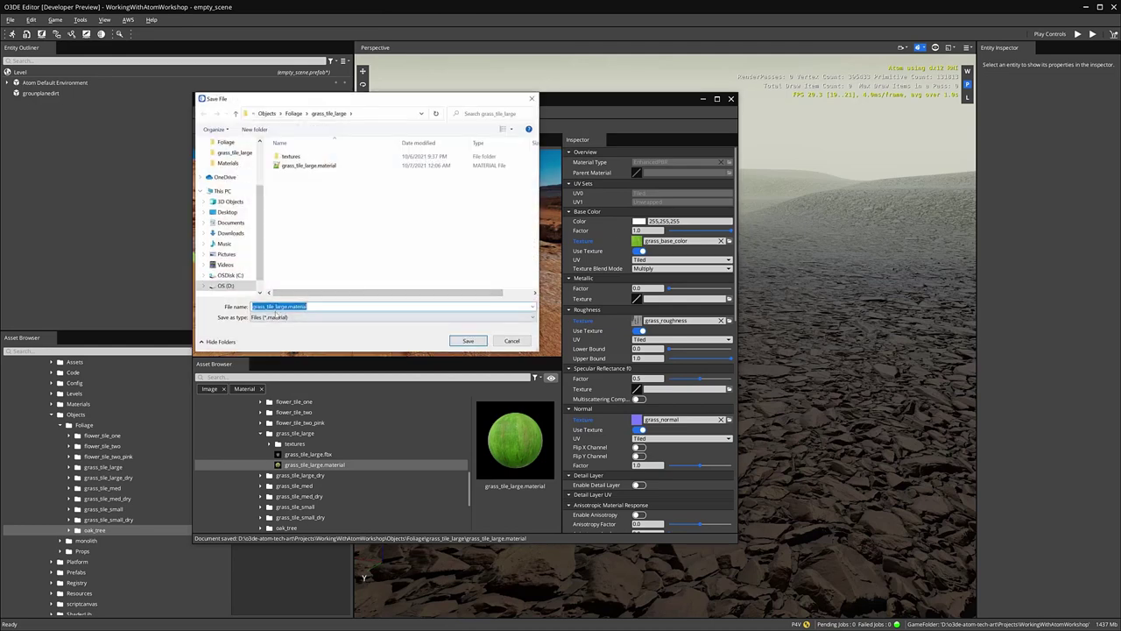
left_click(287, 307)
type("_yellow")
left_click(468, 342)
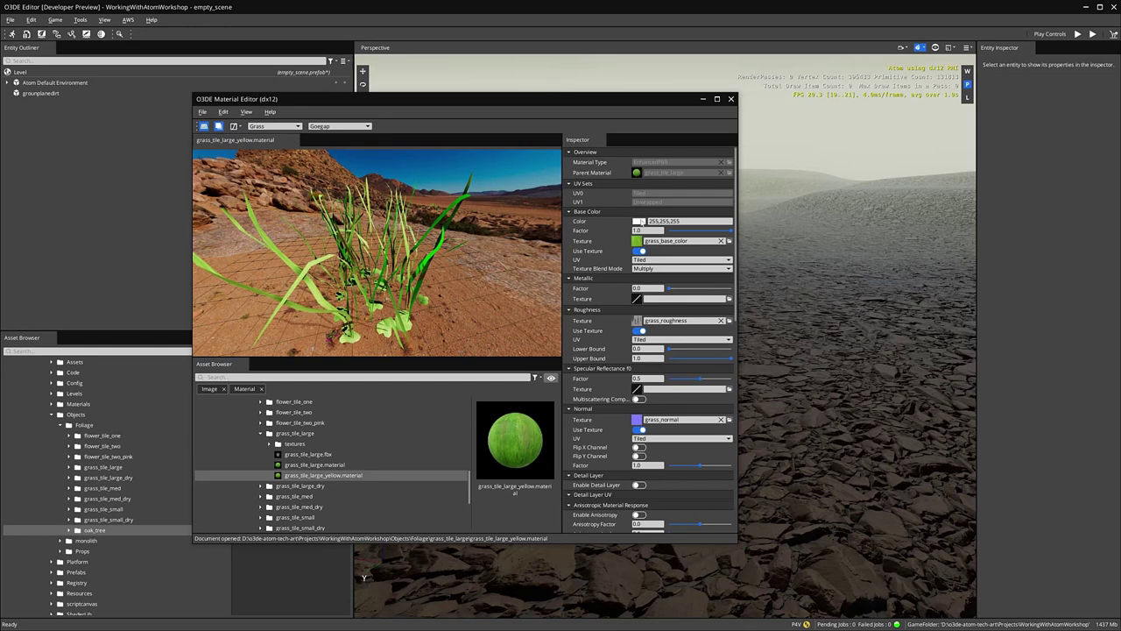
- Set the child material's base color texture blend mode to Overlay and its base color to yellow 255,195,5
left_click(667, 269)
left_click(655, 310)
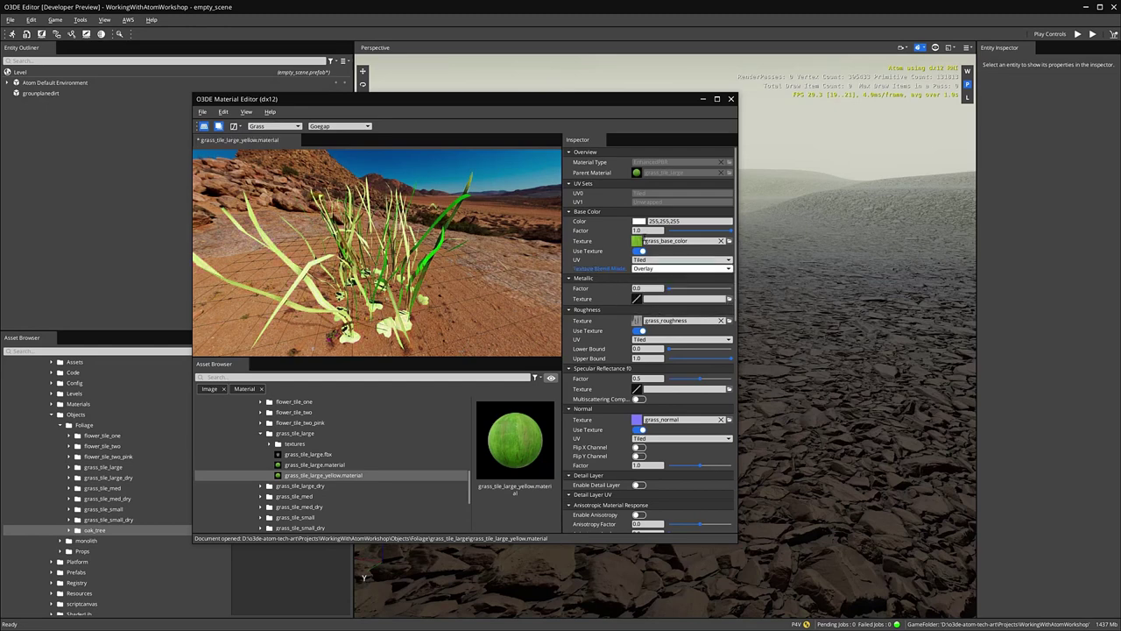
left_click(642, 223)
left_click(723, 296)
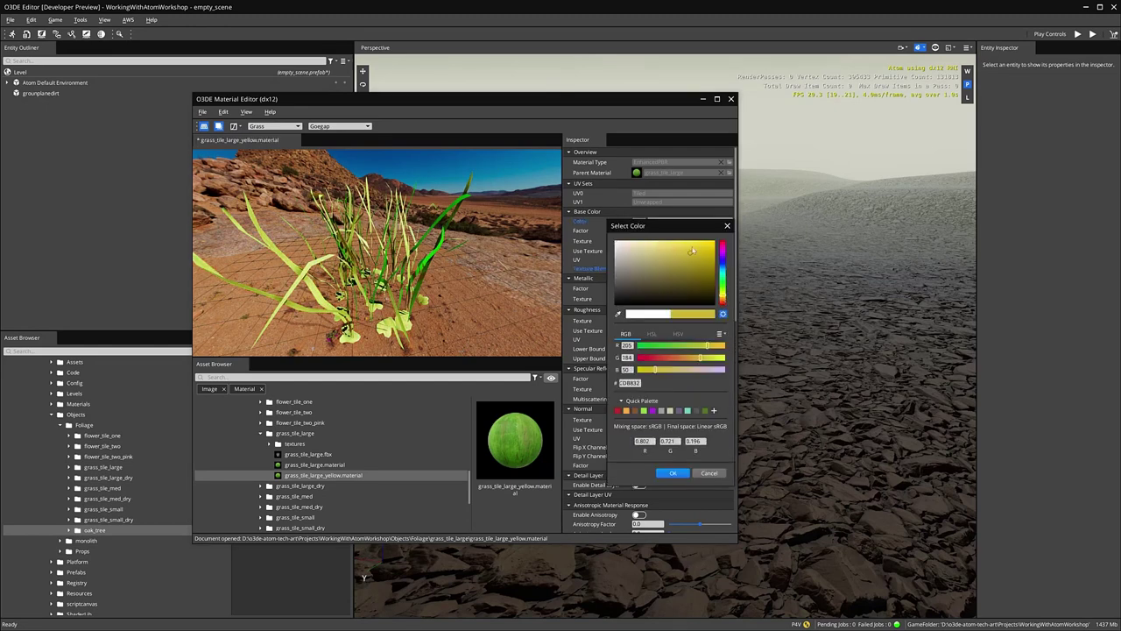
left_click(697, 236)
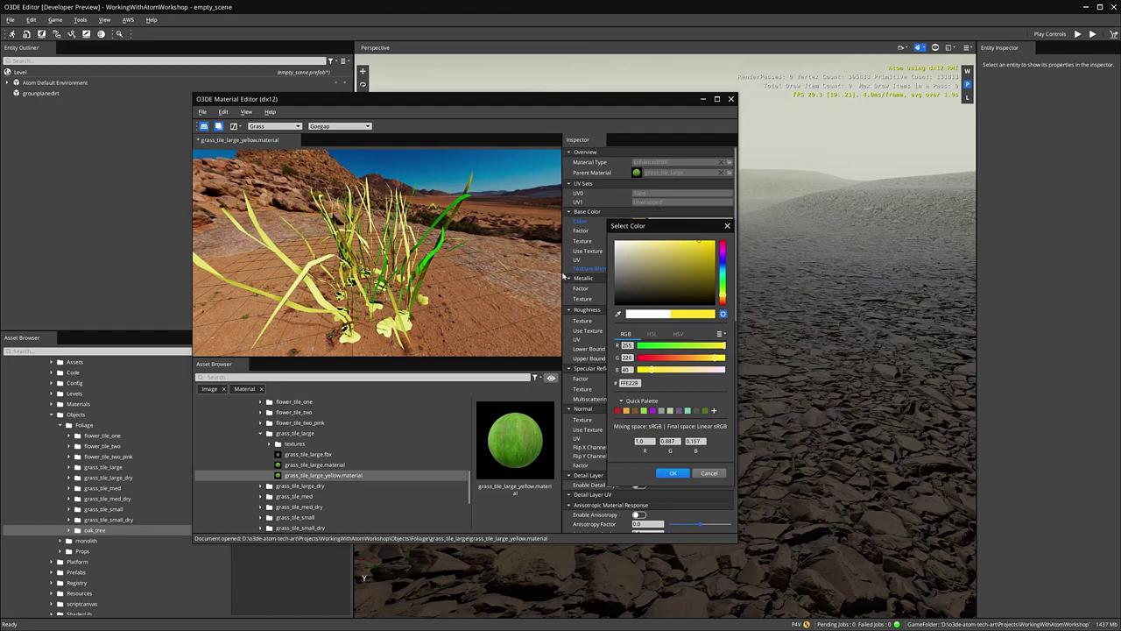
left_click(673, 473)
- Set the child material's subsurface scatter color to yellow 241,255,14 and save the material
left_click_drag(421, 254, 519, 246)
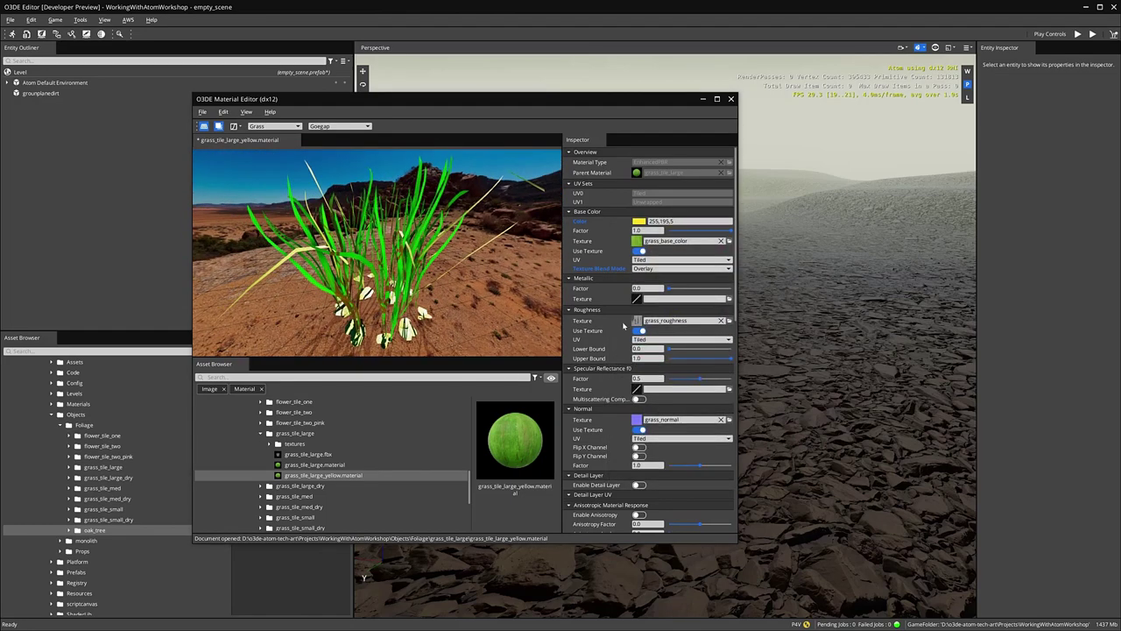
scroll(592, 353, "down", 6)
scroll(593, 353, "down", 2)
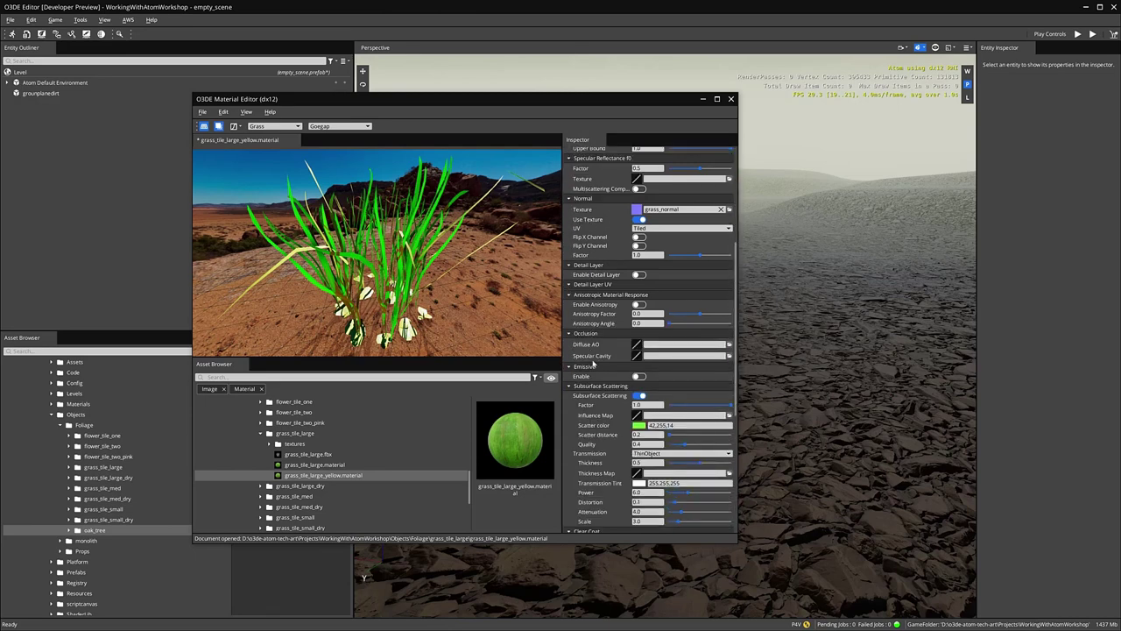
left_click(640, 426)
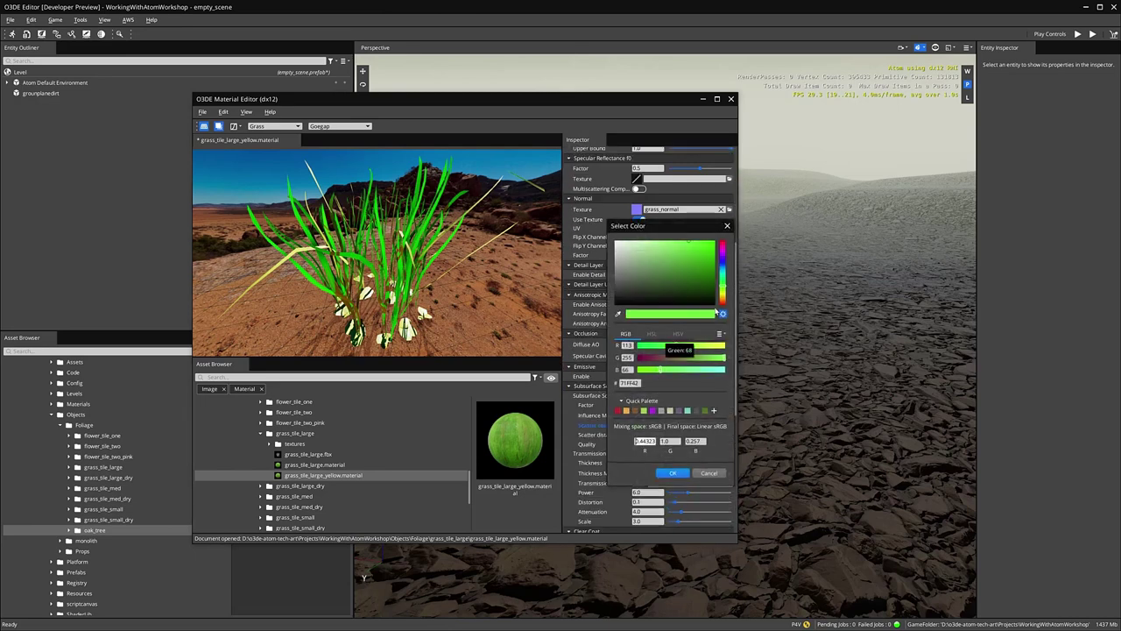
left_click_drag(725, 287, 726, 296)
left_click(672, 473)
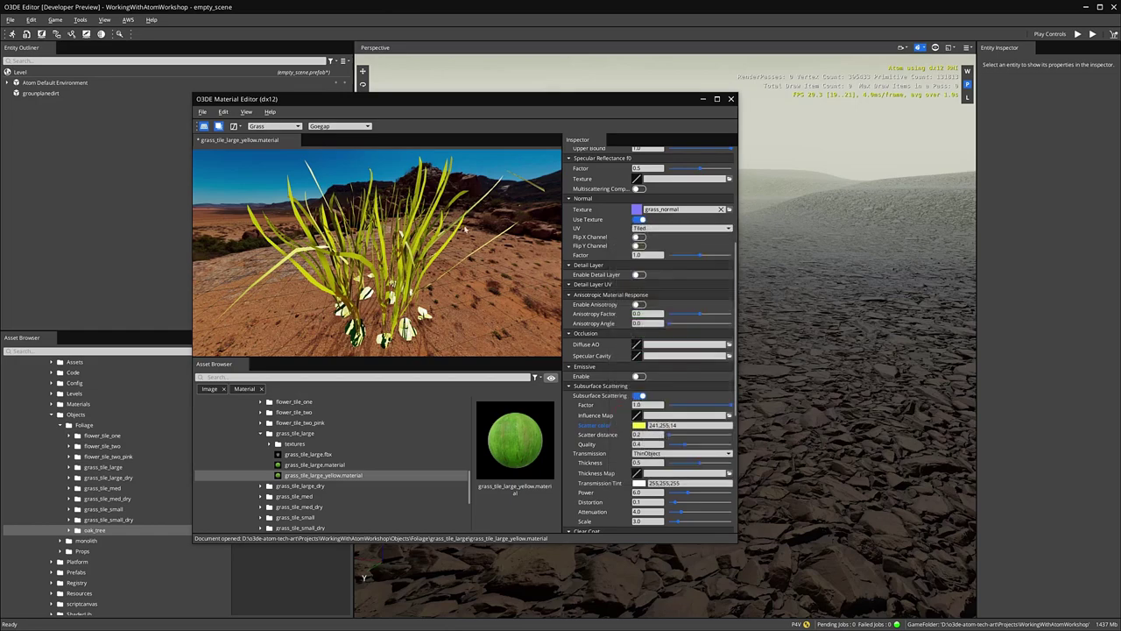
left_click_drag(376, 254, 263, 255)
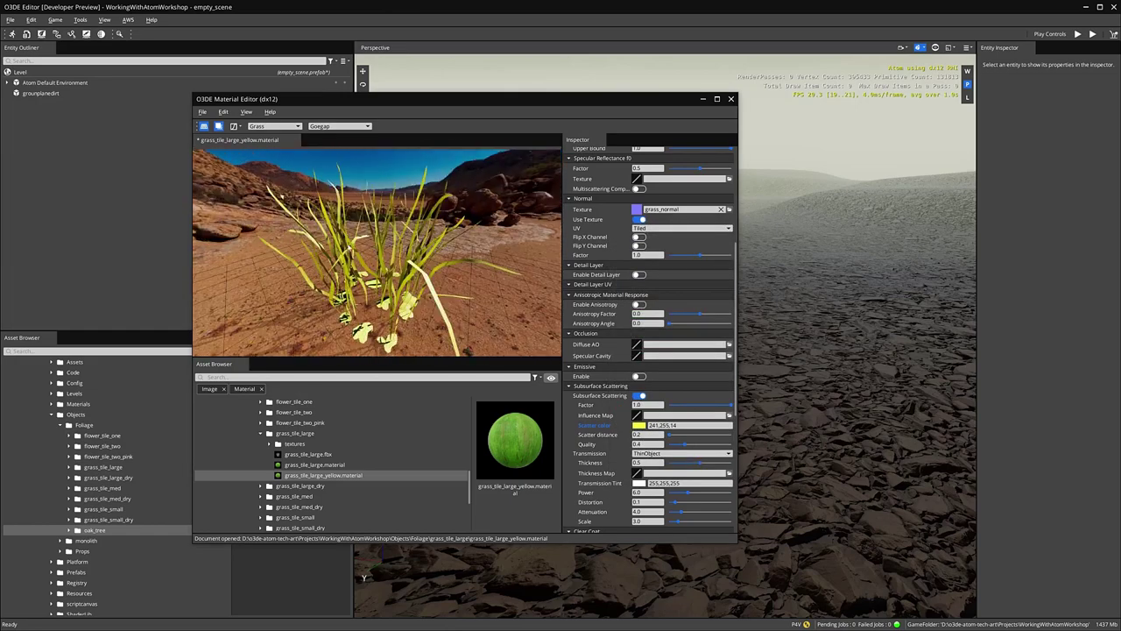
key("ctrl+s")
- Save a copy of the yellow grass material as grass_tile_large_red.material in the grass_tile_large folder
scroll(662, 177, "up", 5)
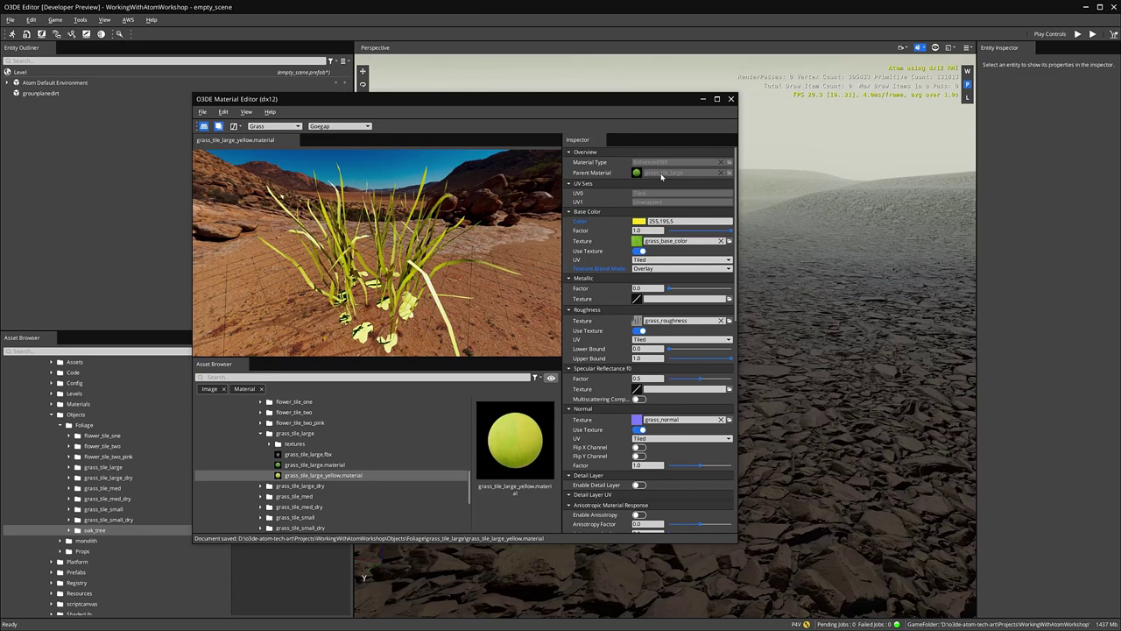
left_click(202, 113)
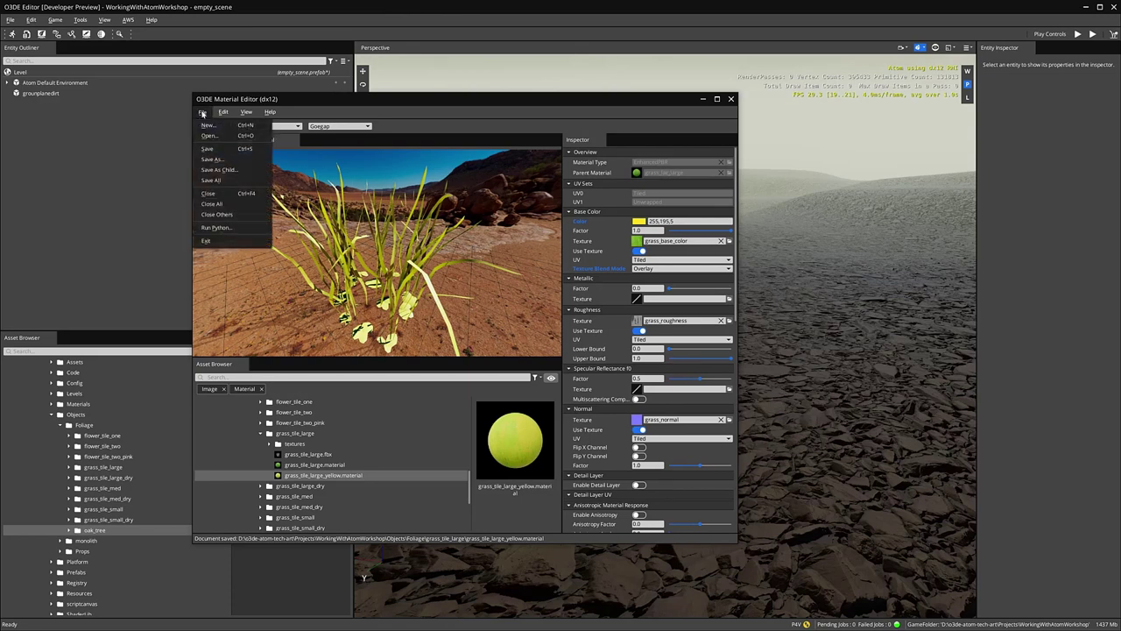
left_click(225, 162)
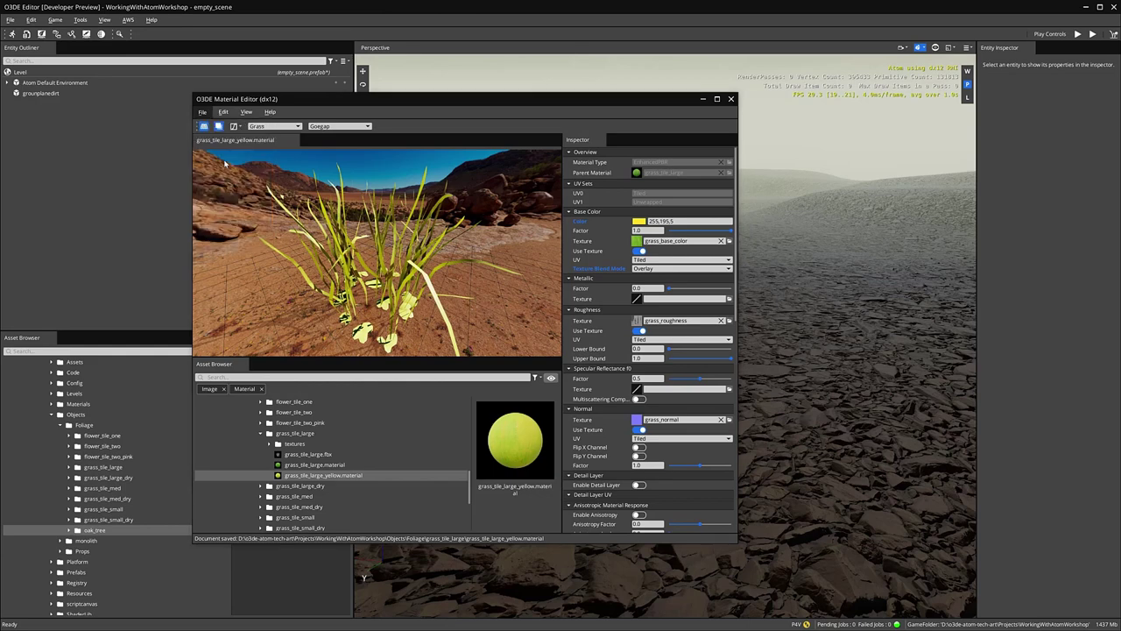
left_click_drag(290, 307, 314, 306)
type("red")
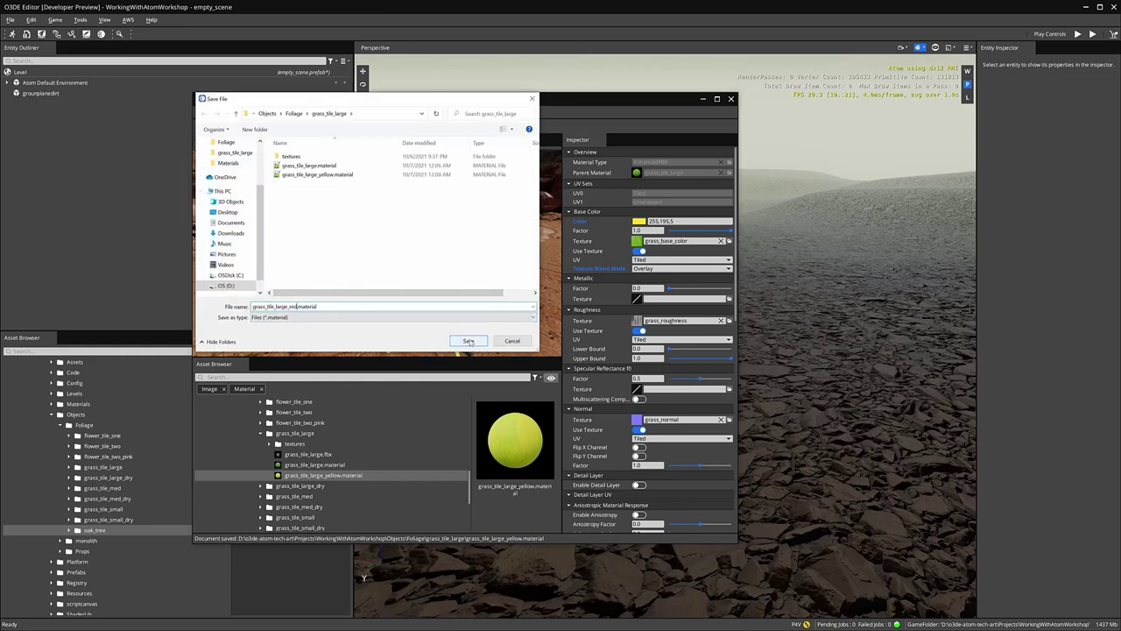
left_click(468, 341)
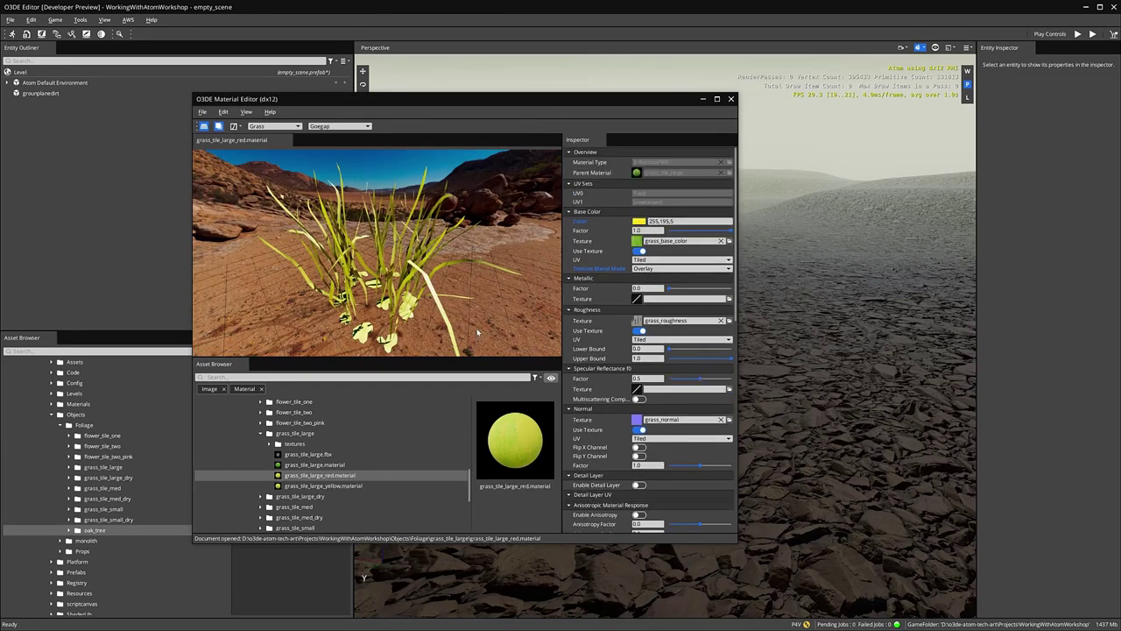
- Set the copied material's base color to red FF2828
left_click(638, 221)
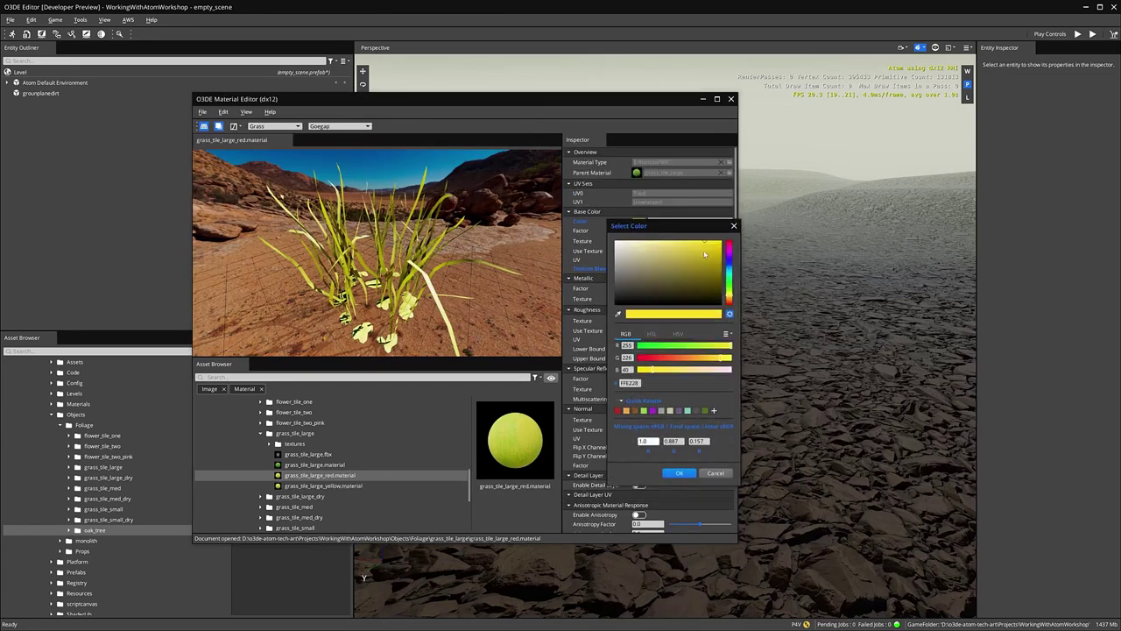
left_click_drag(728, 248, 732, 222)
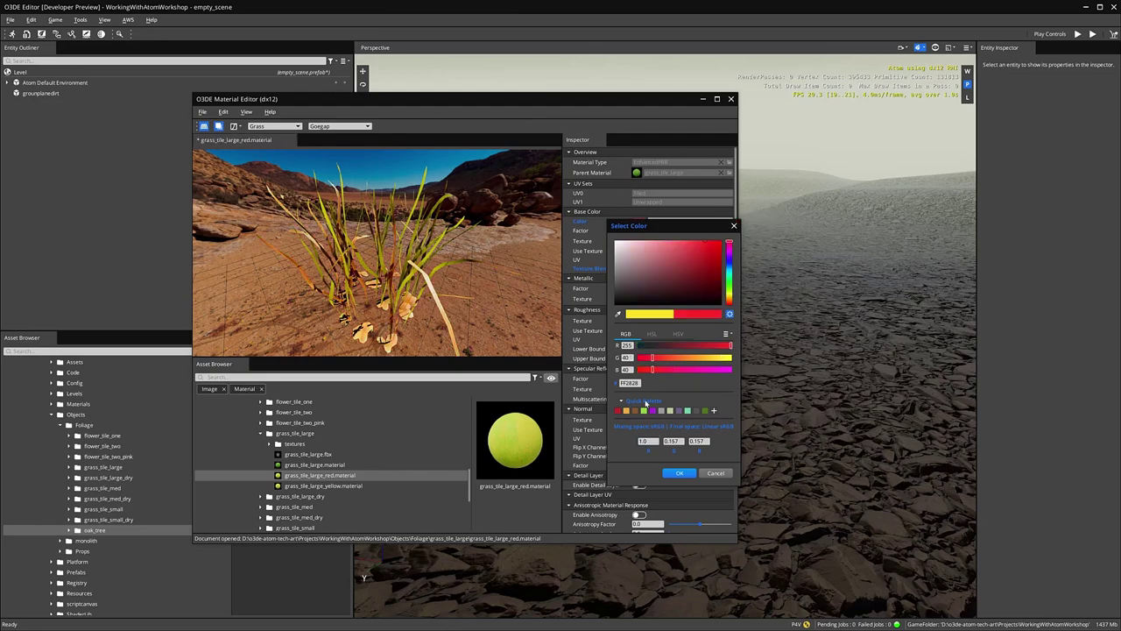
left_click(680, 473)
- Set the red material's subsurface scatter color to 255,201,14 and save the material
left_click_drag(455, 306, 560, 303)
scroll(604, 333, "down", 10)
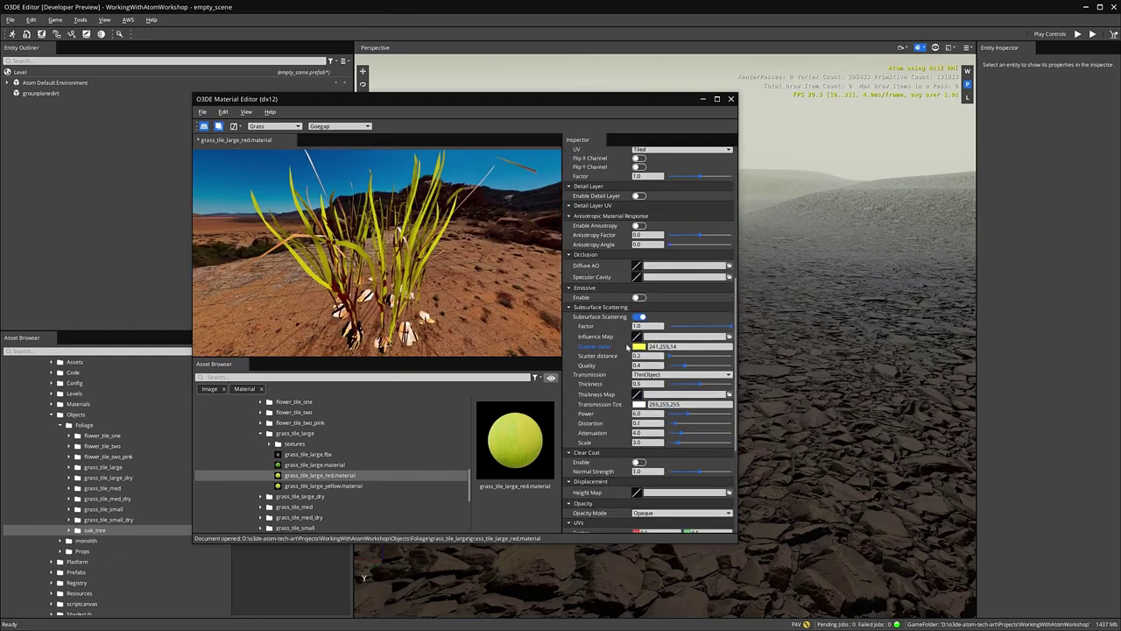
left_click(638, 346)
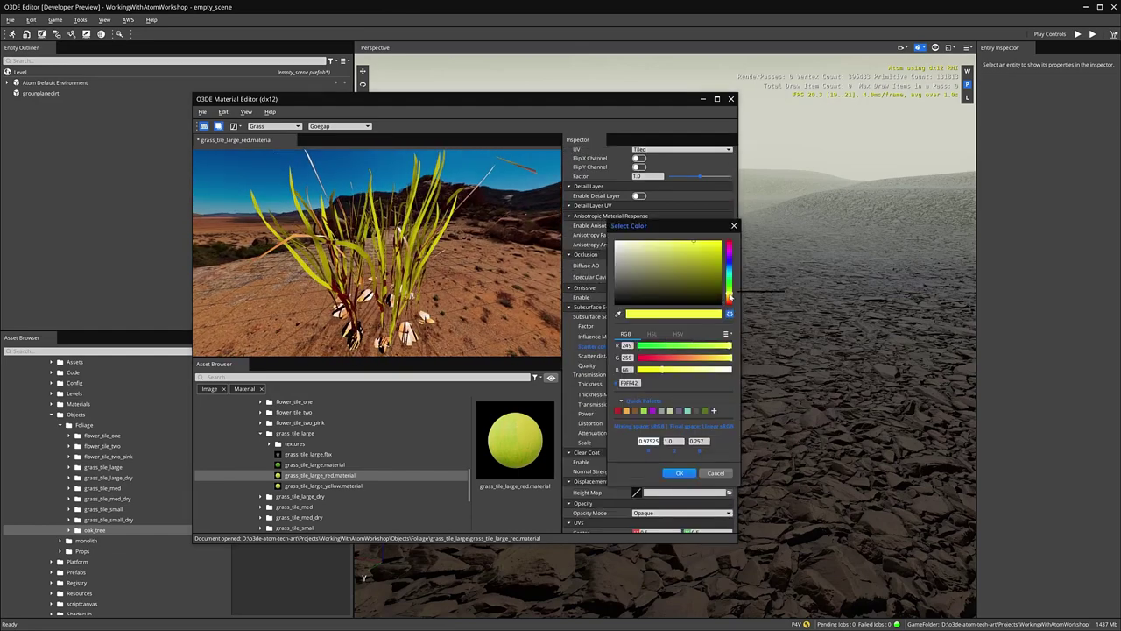
left_click(729, 307)
left_click_drag(729, 312, 729, 302)
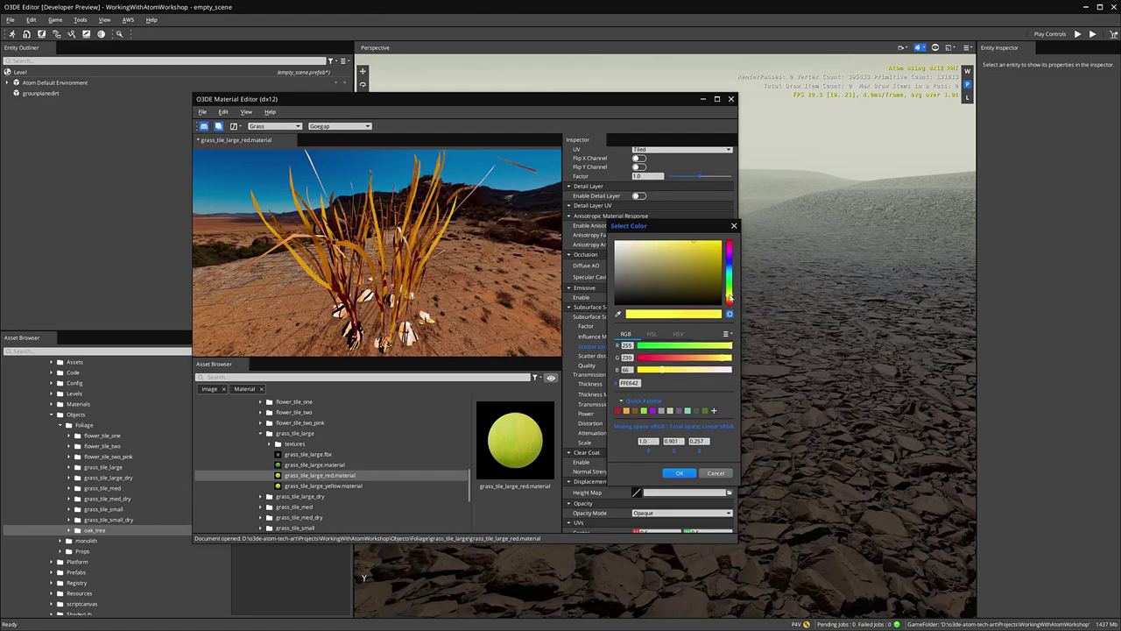
left_click(684, 473)
left_click_drag(394, 254, 261, 225)
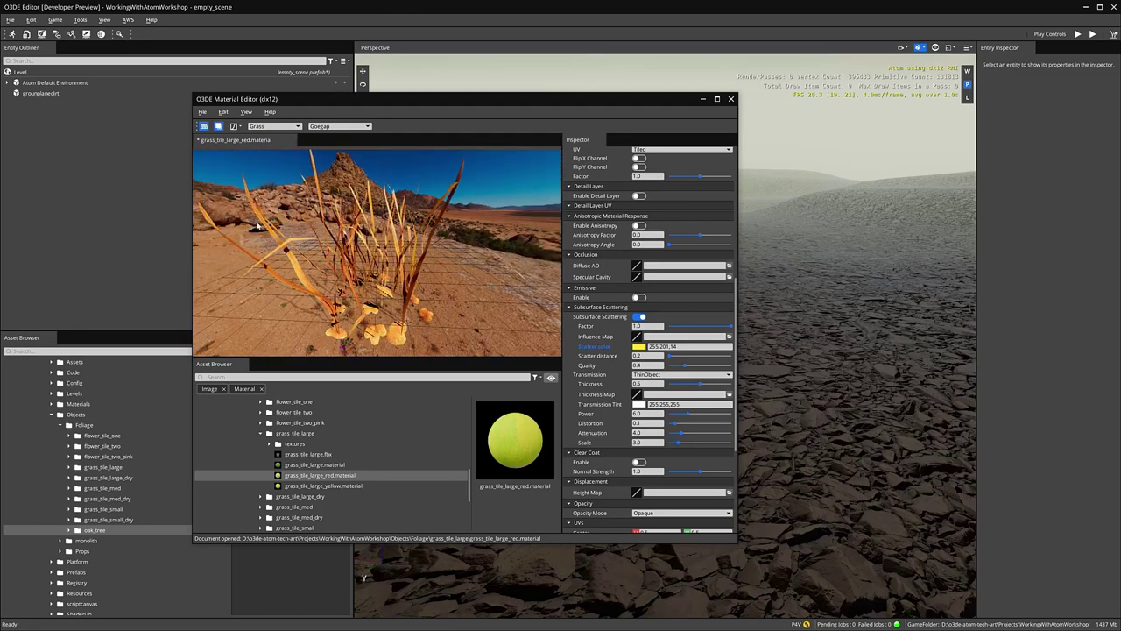
key("ctrl+s")
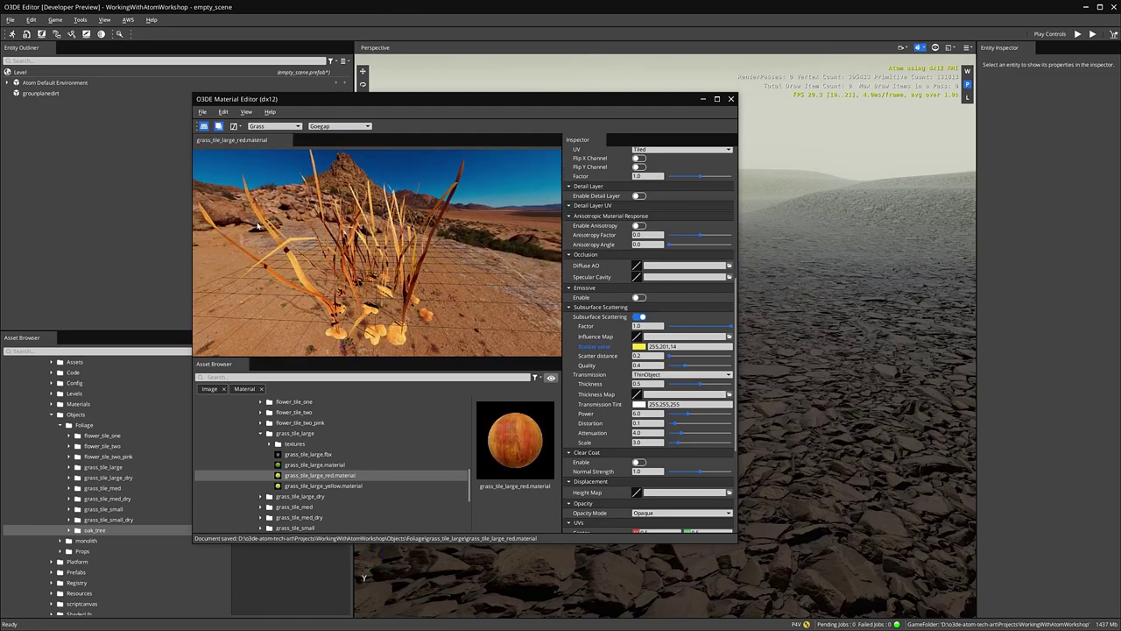
- Close the Material Editor and create a new entity with a Mesh component on the rocky ground of the level
left_click(729, 100)
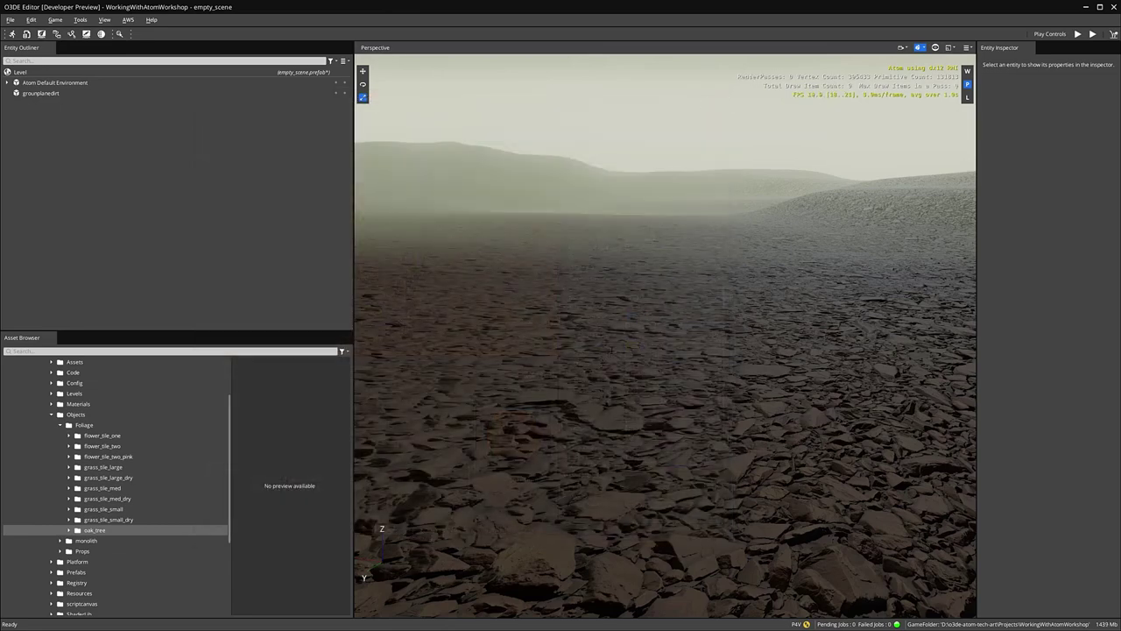
right_click(611, 350)
left_click(624, 356)
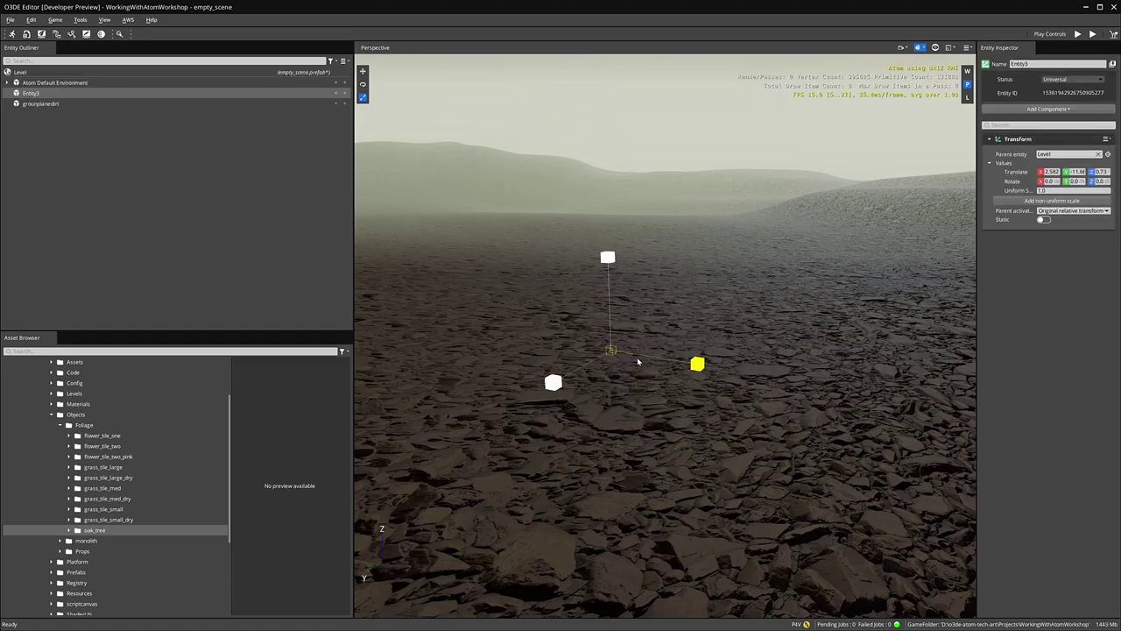
left_click(1049, 109)
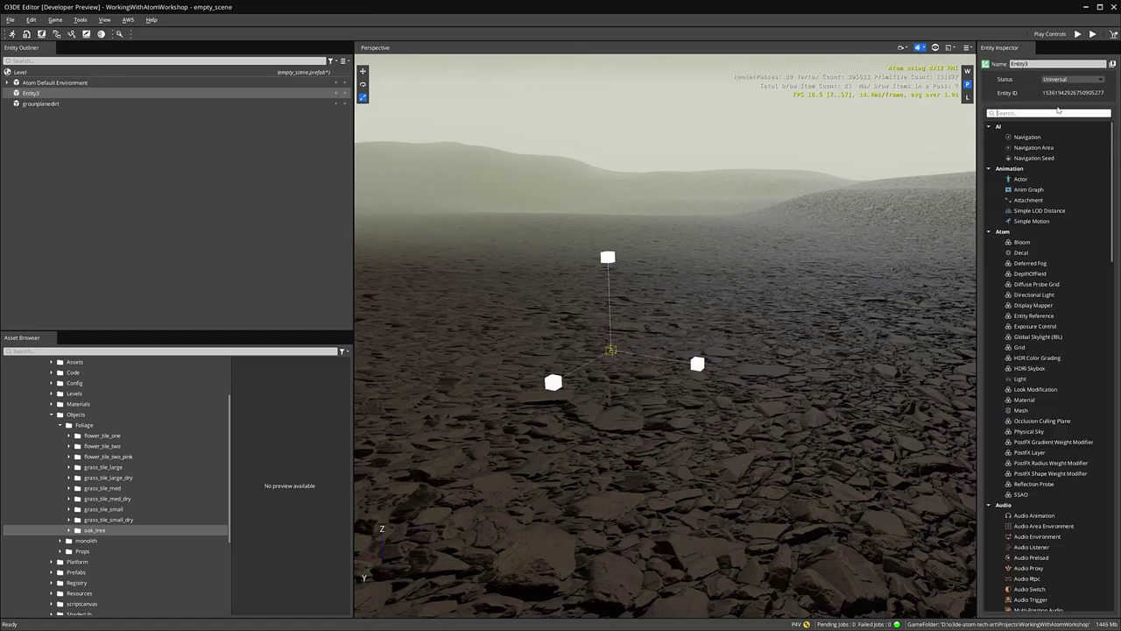
type("mesh")
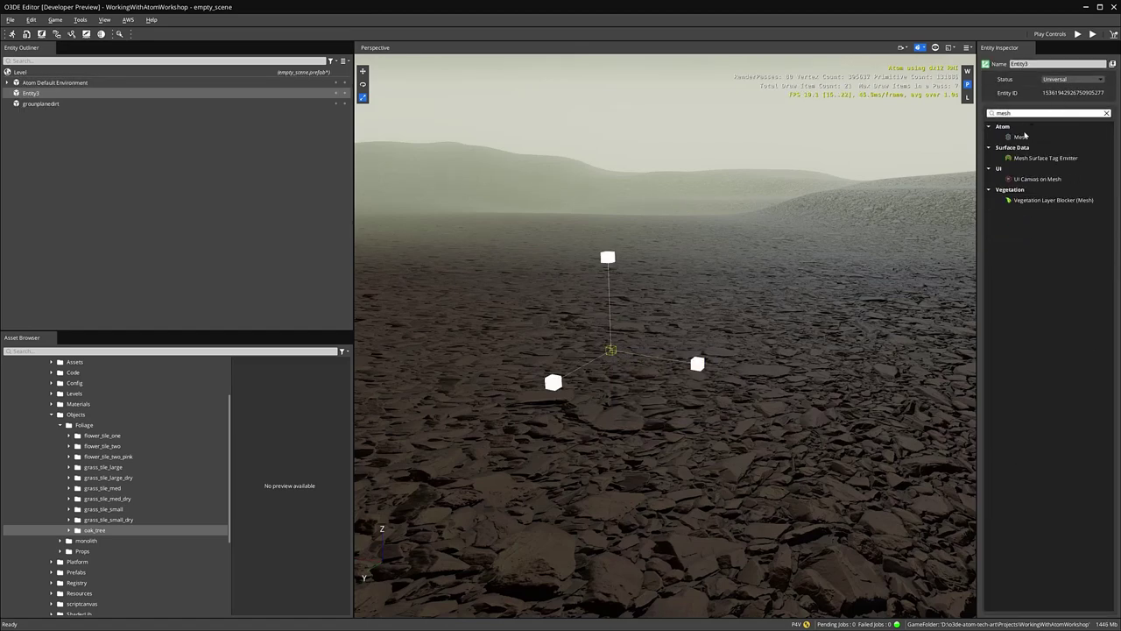
left_click(1022, 136)
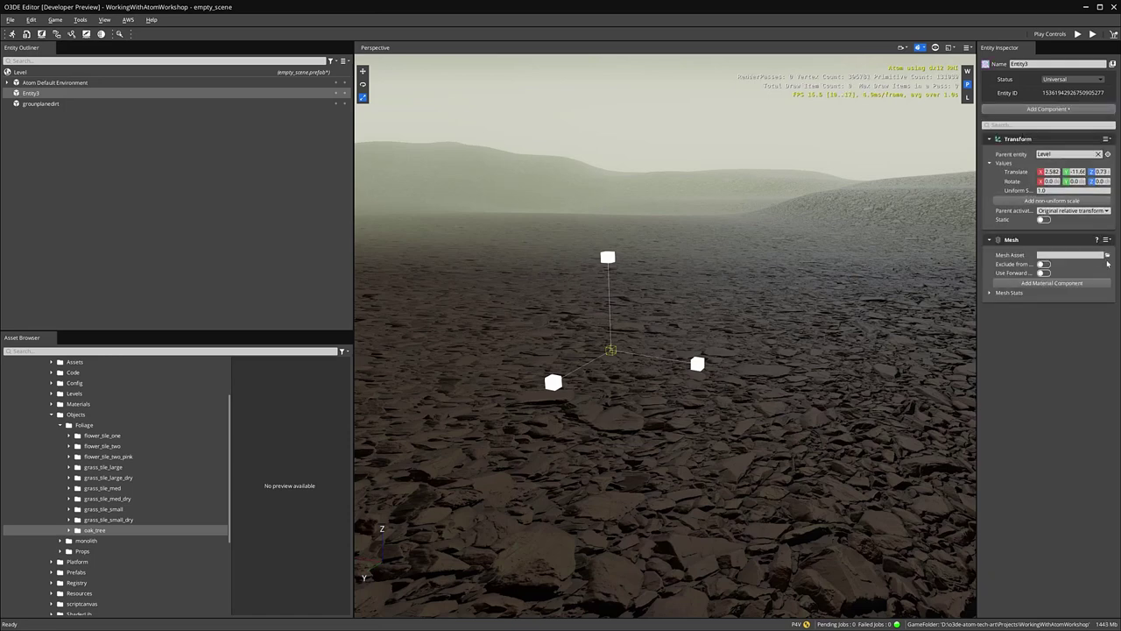
- Assign grass_tile_large.fbx as the new entity's mesh asset and lower the grass to ground level
left_click(1108, 255)
left_click(602, 242)
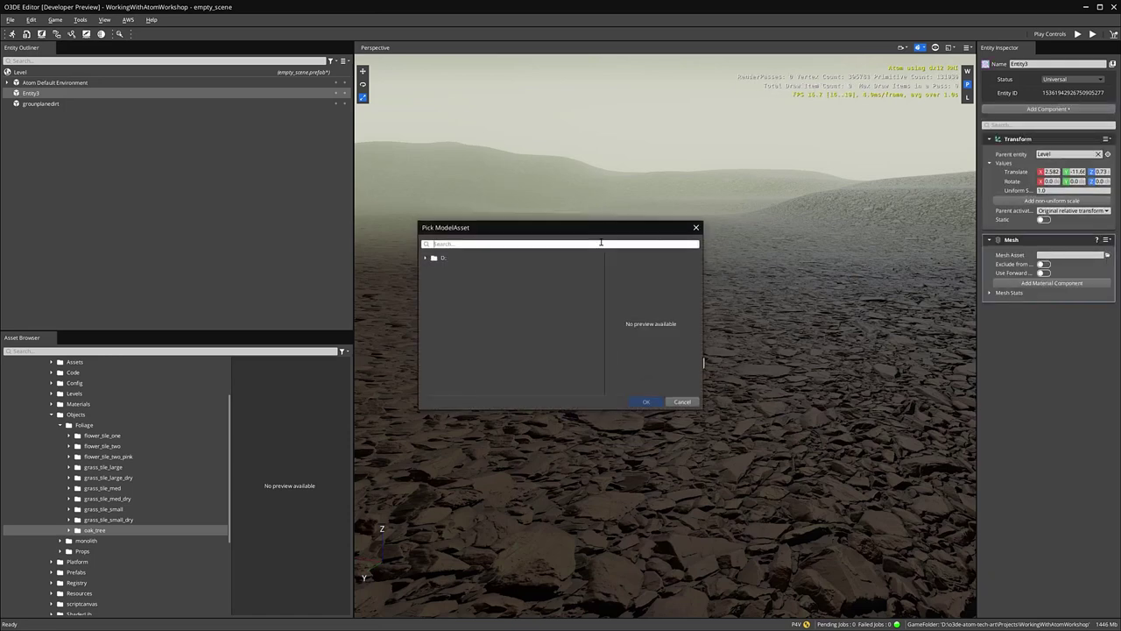
type("aras")
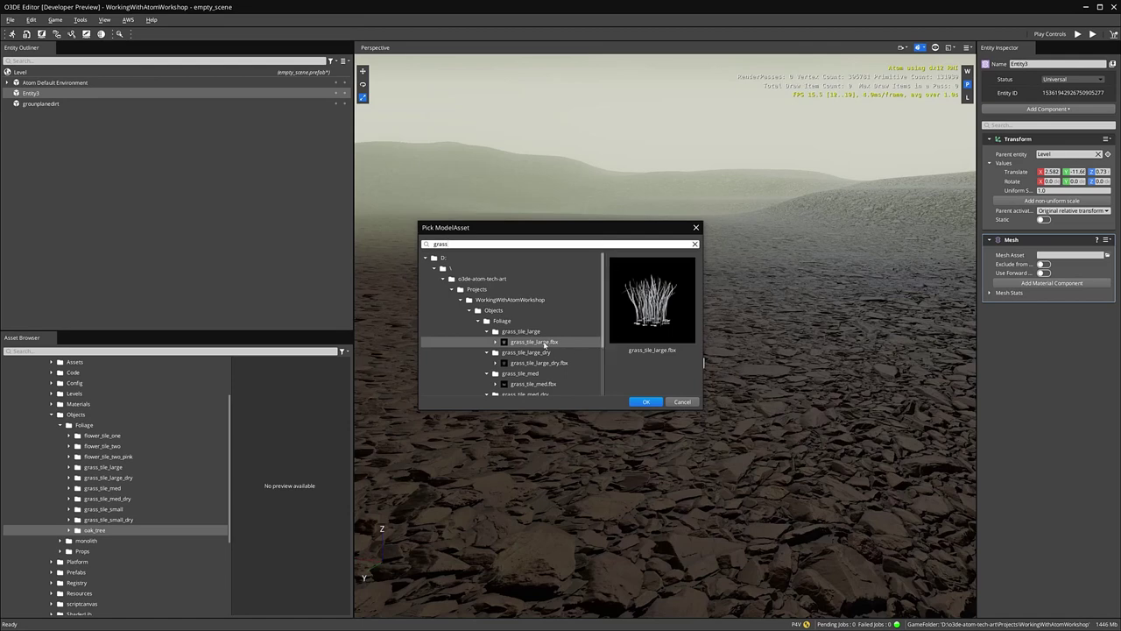
left_click(646, 401)
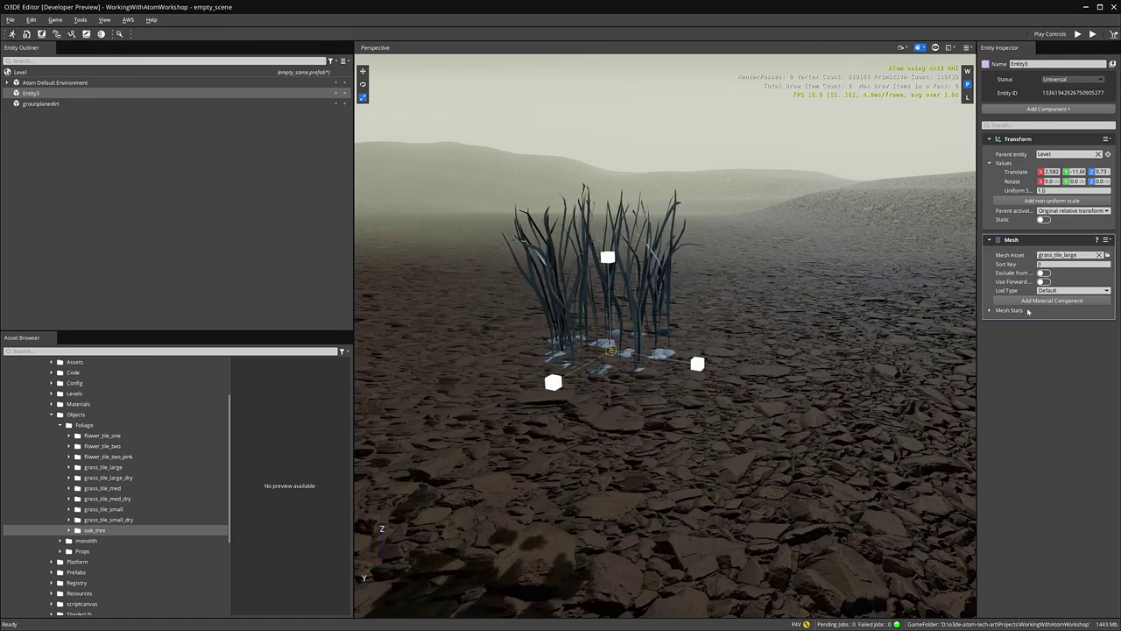
left_click_drag(611, 263, 618, 376)
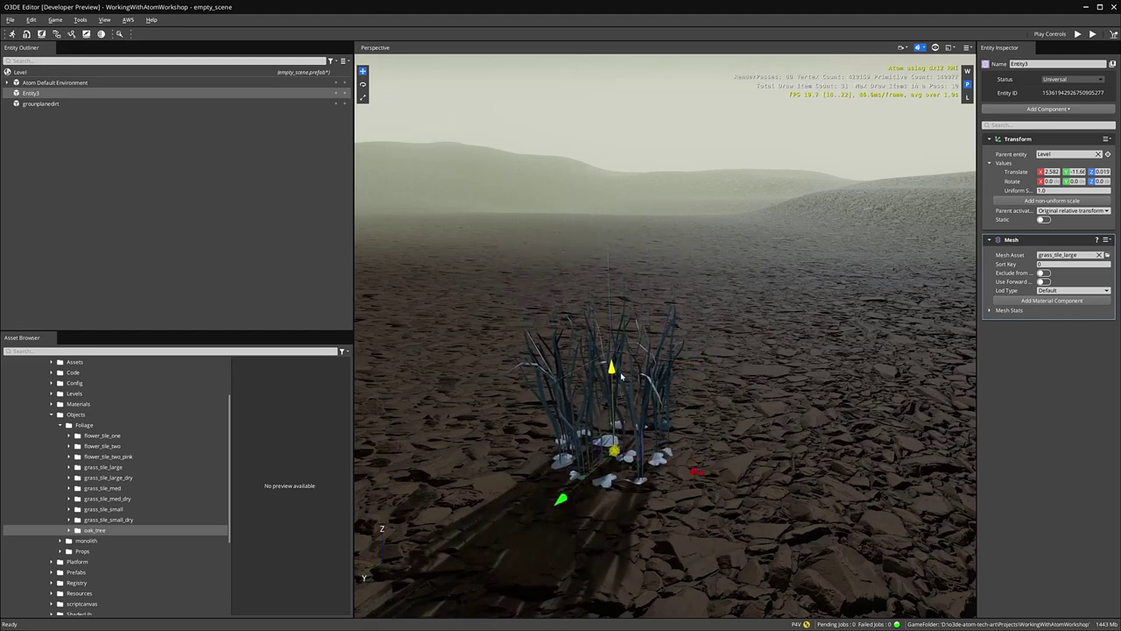
- Add a Material component to the grass entity and place two duplicates, one to its right and one behind
left_click(1048, 301)
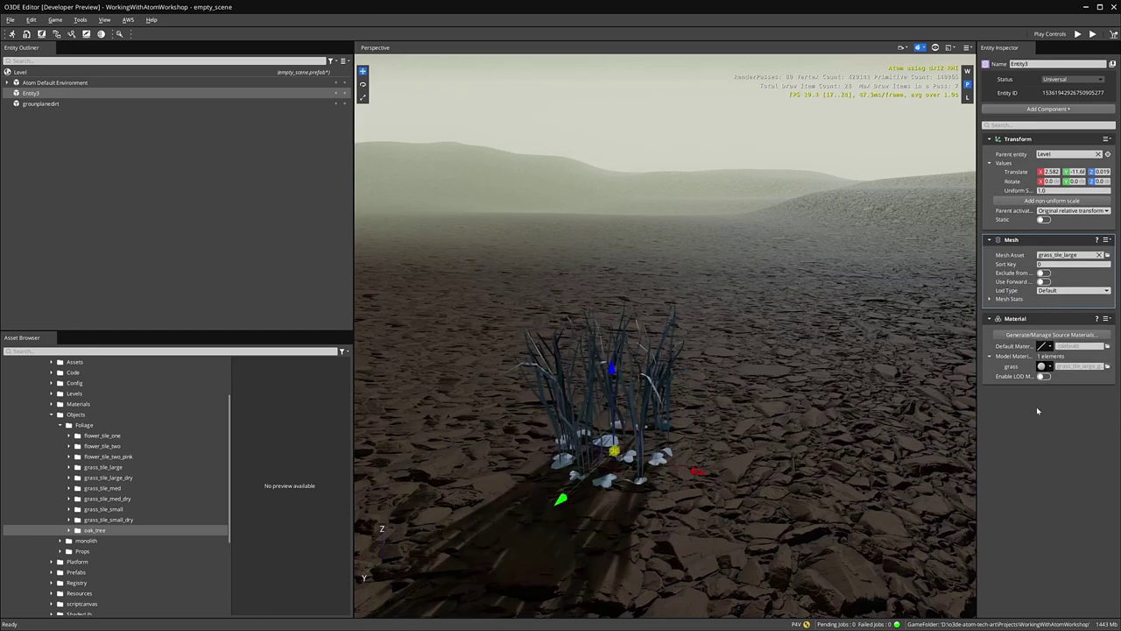
right_click(622, 462)
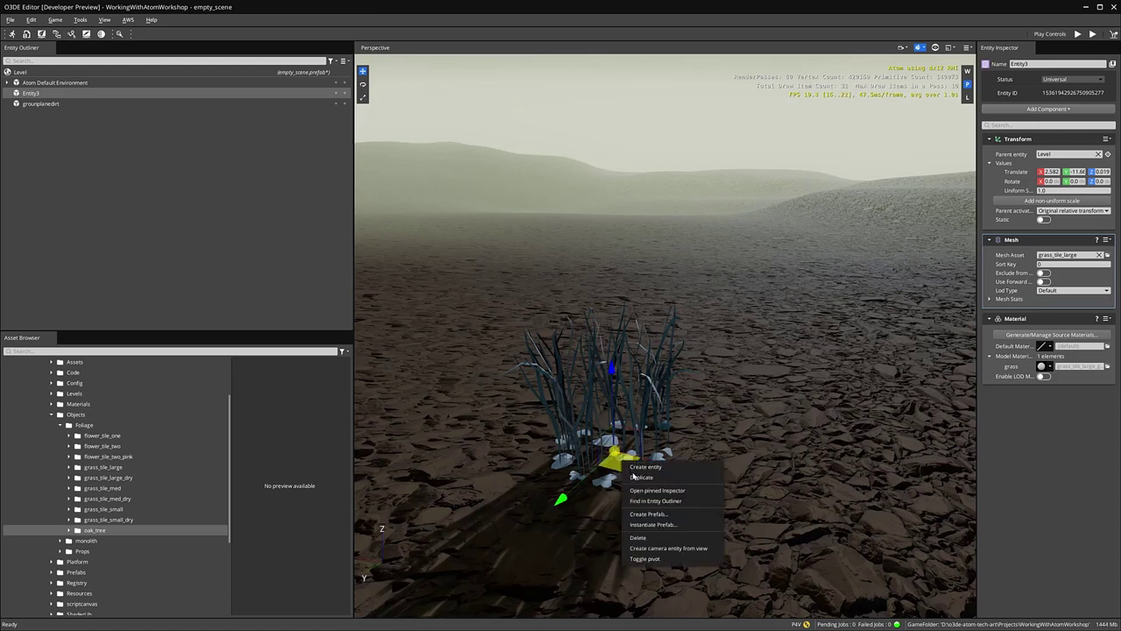
left_click(635, 478)
left_click_drag(623, 469, 809, 442)
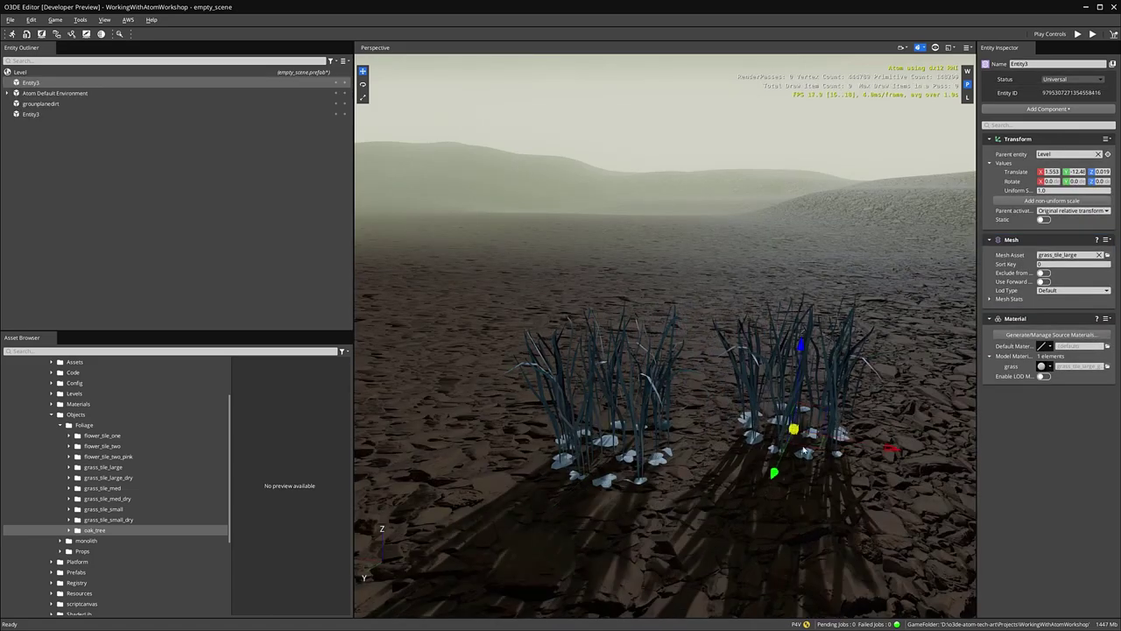
key("ctrl+d")
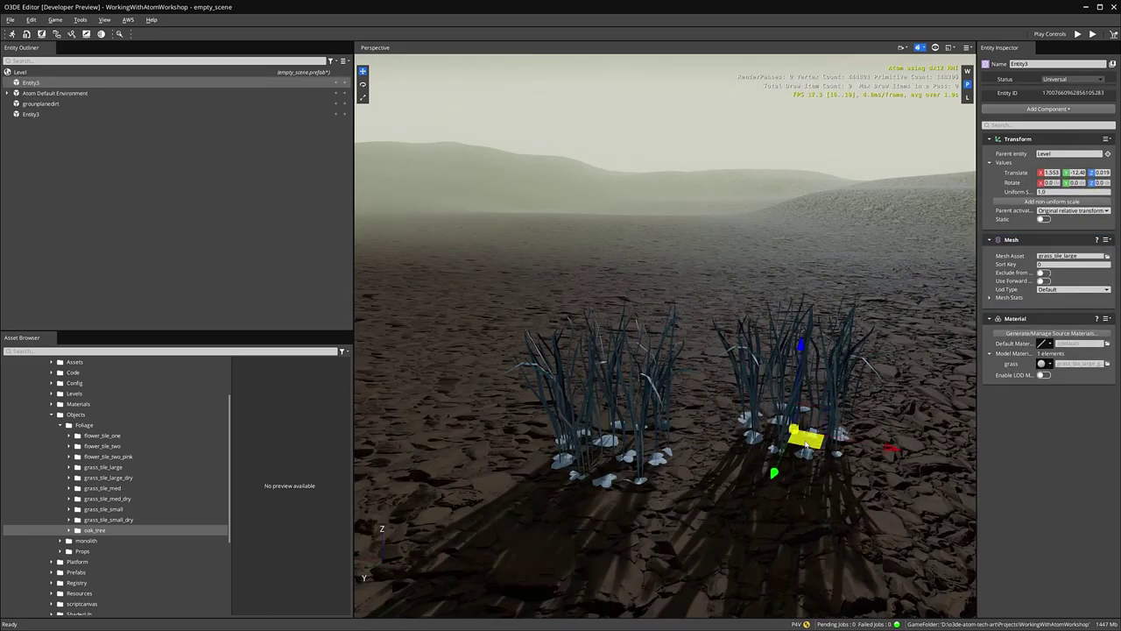
left_click_drag(806, 443, 689, 365)
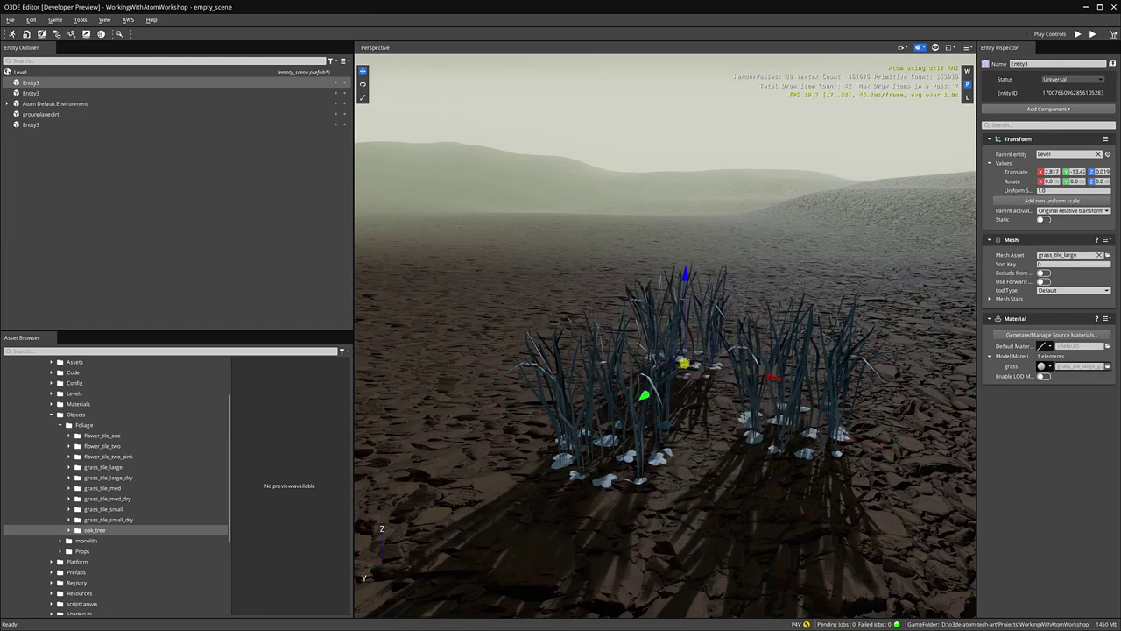
- Assign grass_tile_large.material to the rear grass duplicate and grass_tile_large_red.material to the original grass entity
left_click(1108, 367)
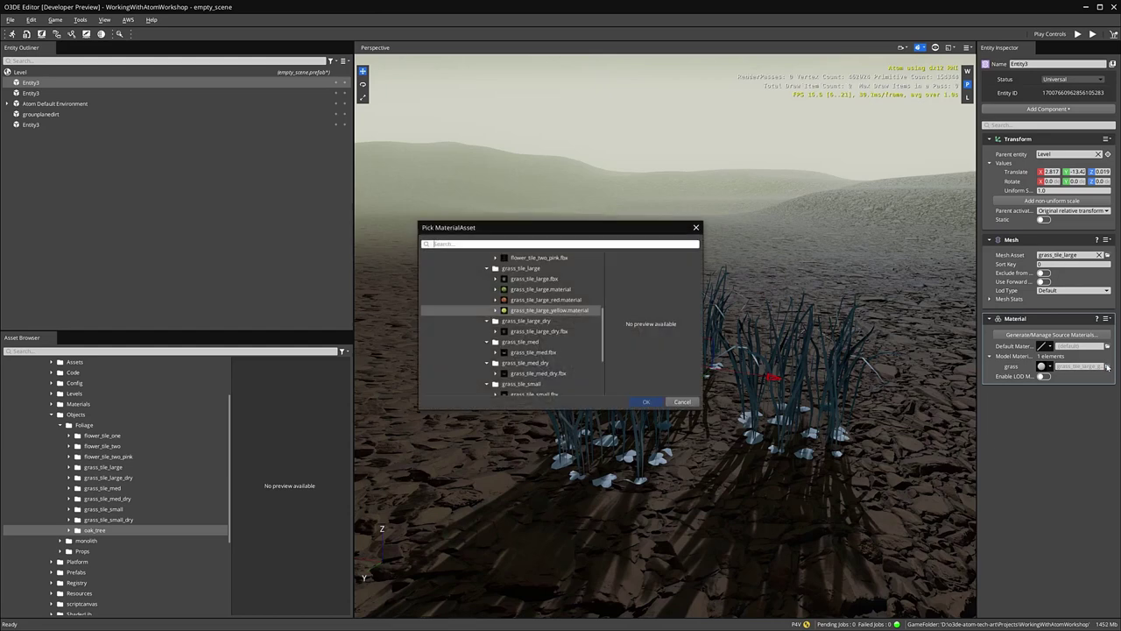
left_click(543, 289)
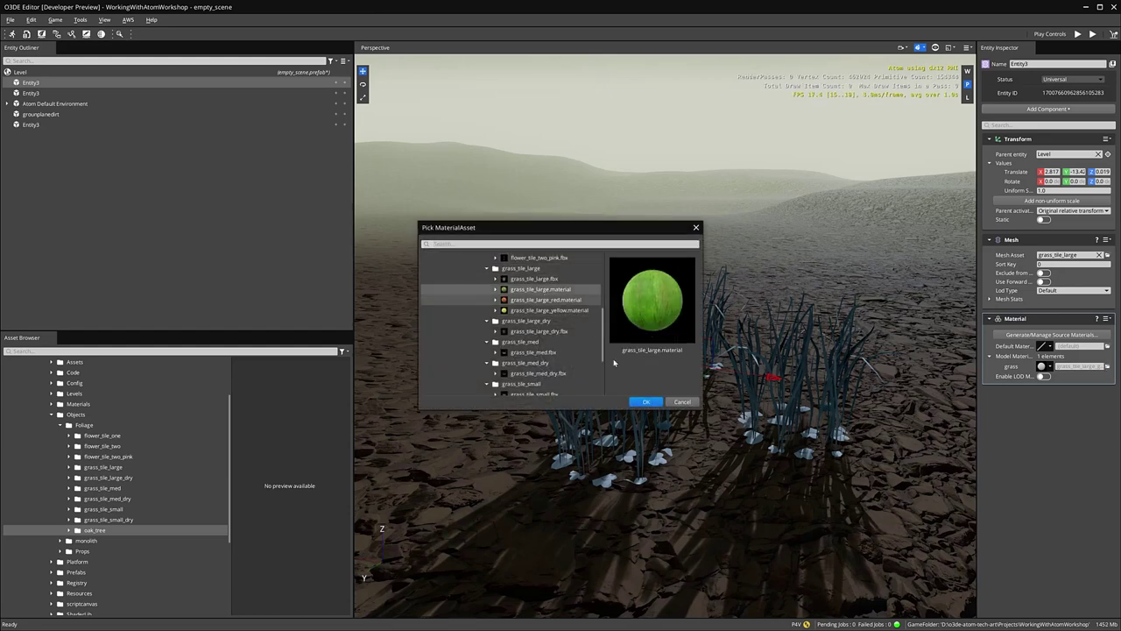
left_click(646, 402)
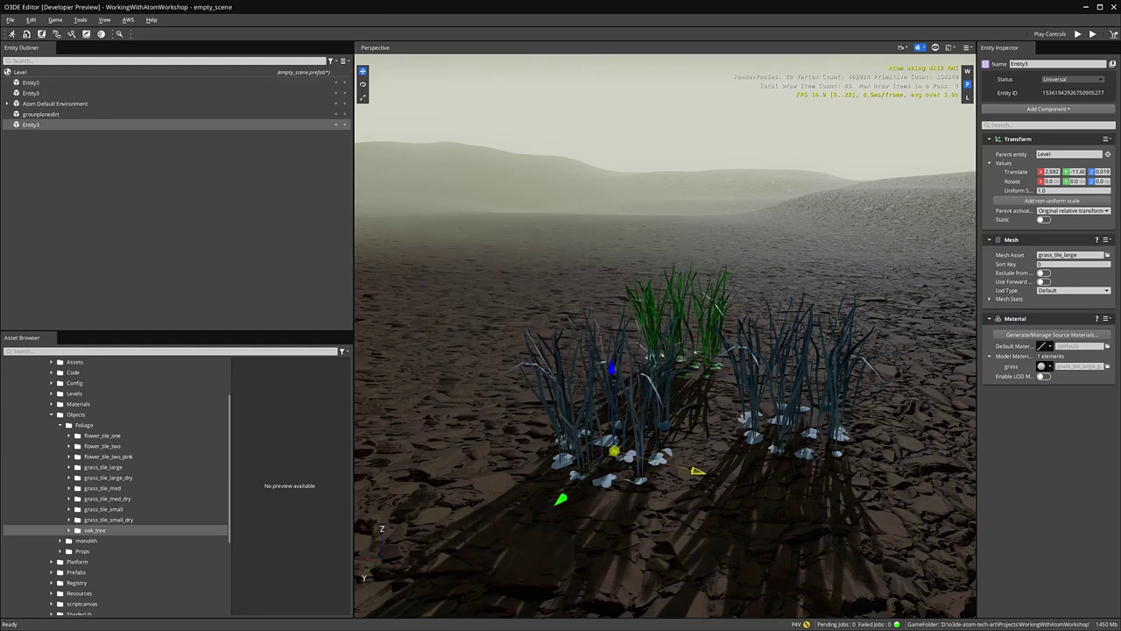
left_click(1107, 367)
left_click(546, 300)
left_click(646, 402)
- Assign grass_tile_large_yellow.material to the remaining grass duplicate's grass material slot
left_click(31, 93)
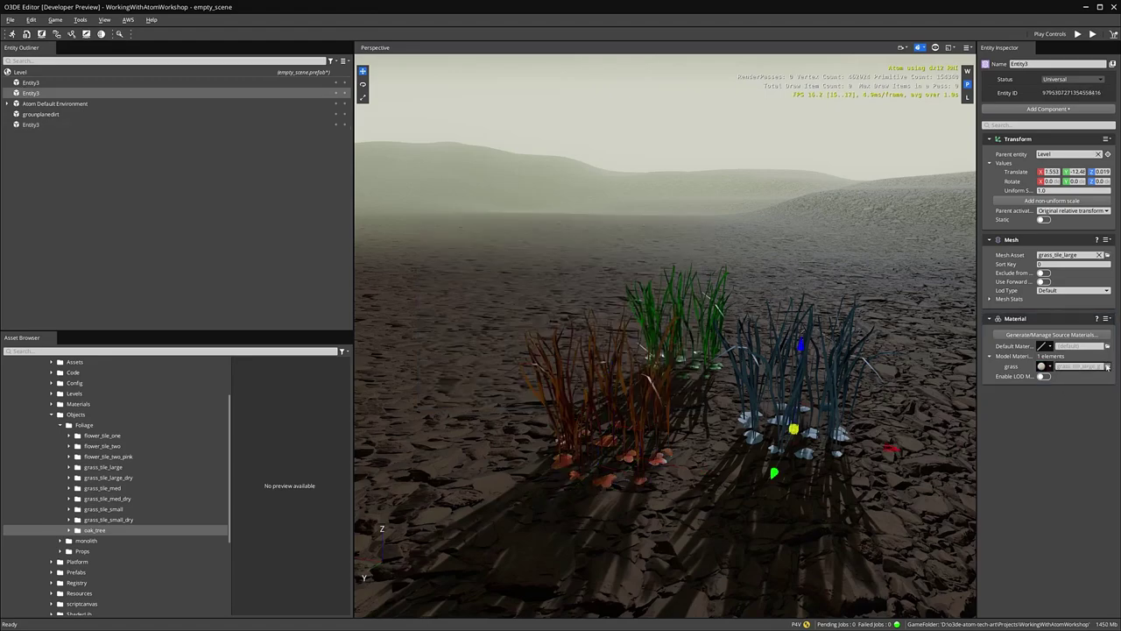
left_click(1107, 367)
left_click(534, 311)
left_click(646, 402)
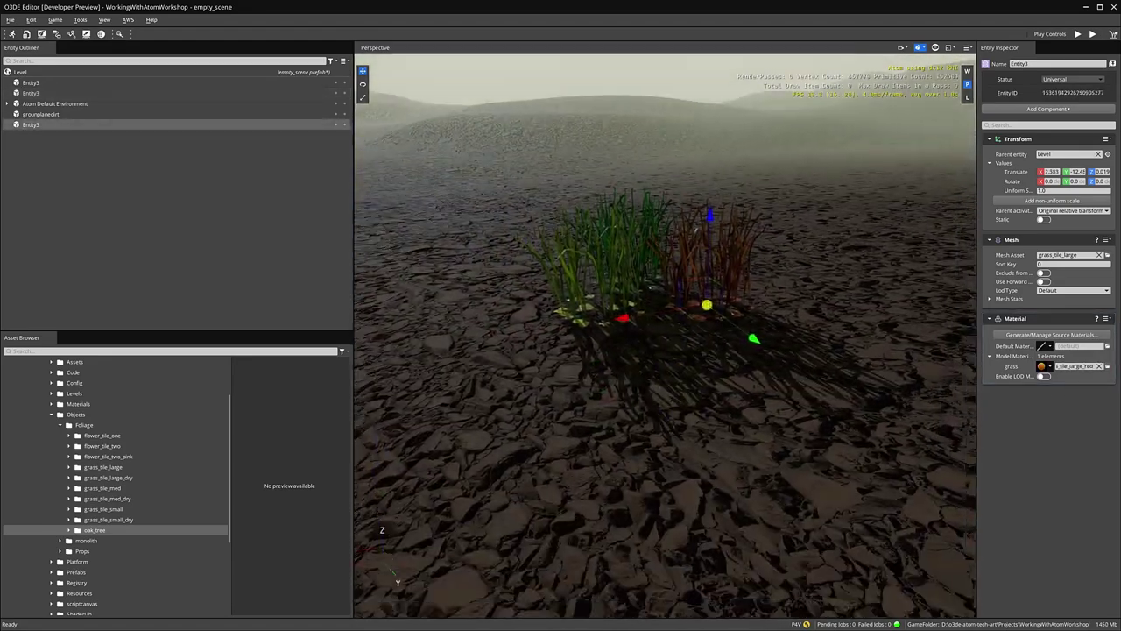
right_click_drag(697, 357, 696, 357)
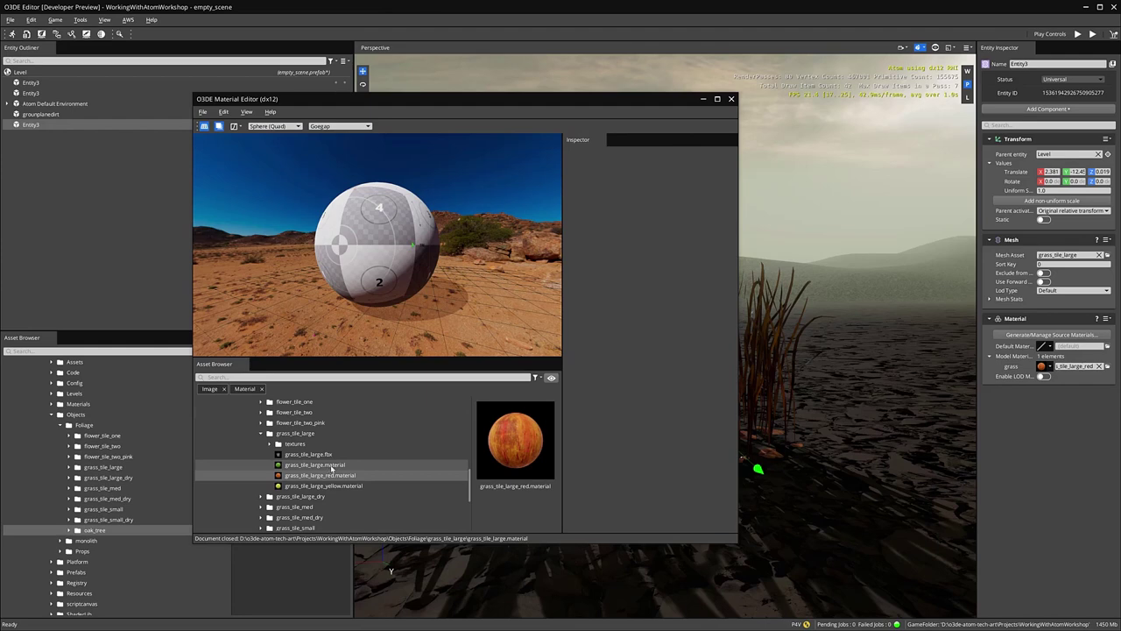
- Open grass_tile_large.material in the Material Editor and use the Grass model for its preview
left_click(332, 467)
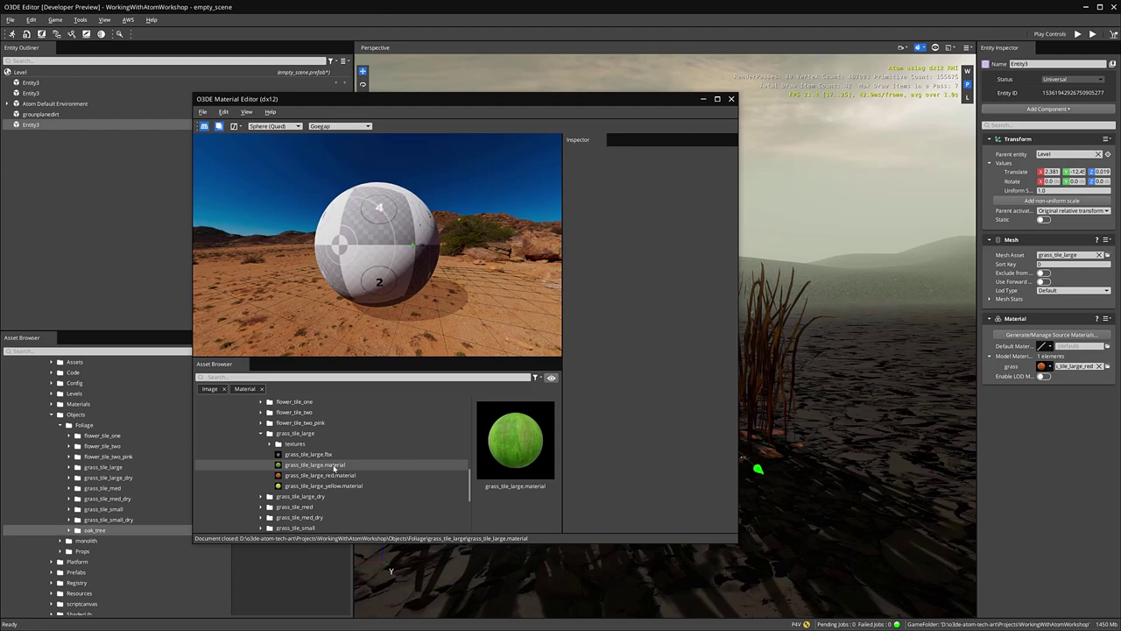
double_click(334, 467)
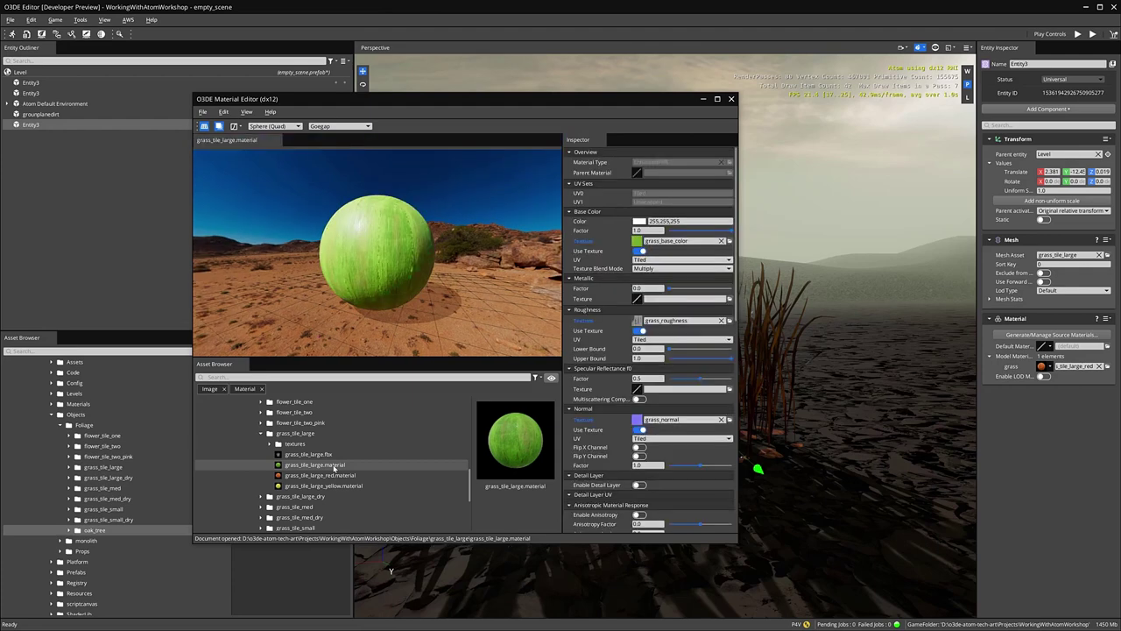
left_click(272, 126)
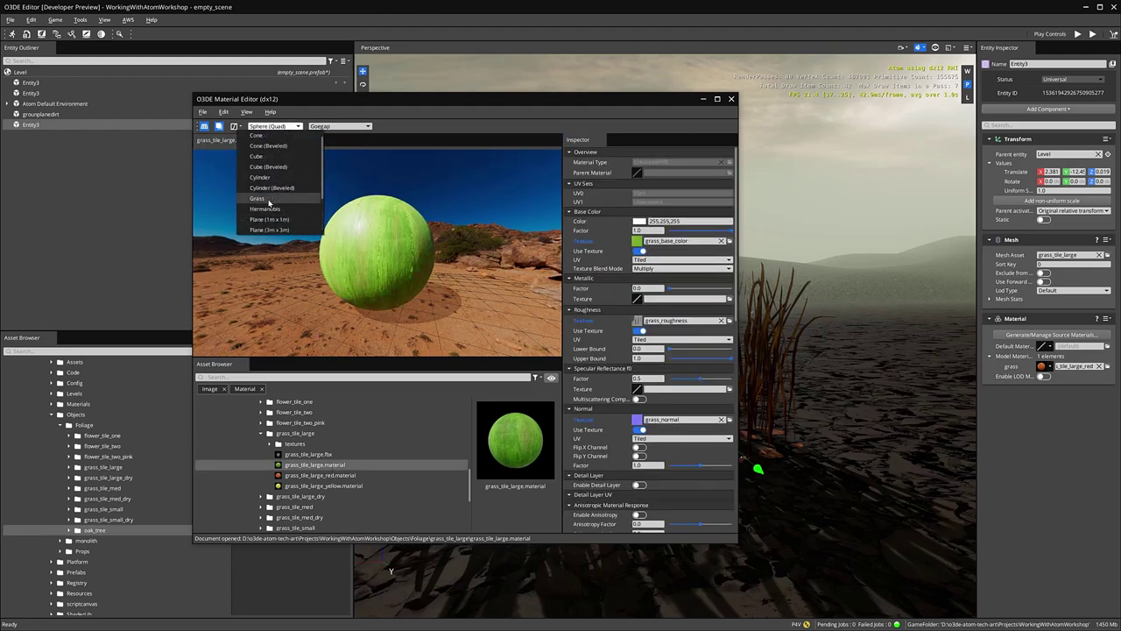
left_click(263, 198)
- Slightly reduce the Thickness under Subsurface Scattering, save the green grass material, and return to the level editor
scroll(589, 378, "down", 5)
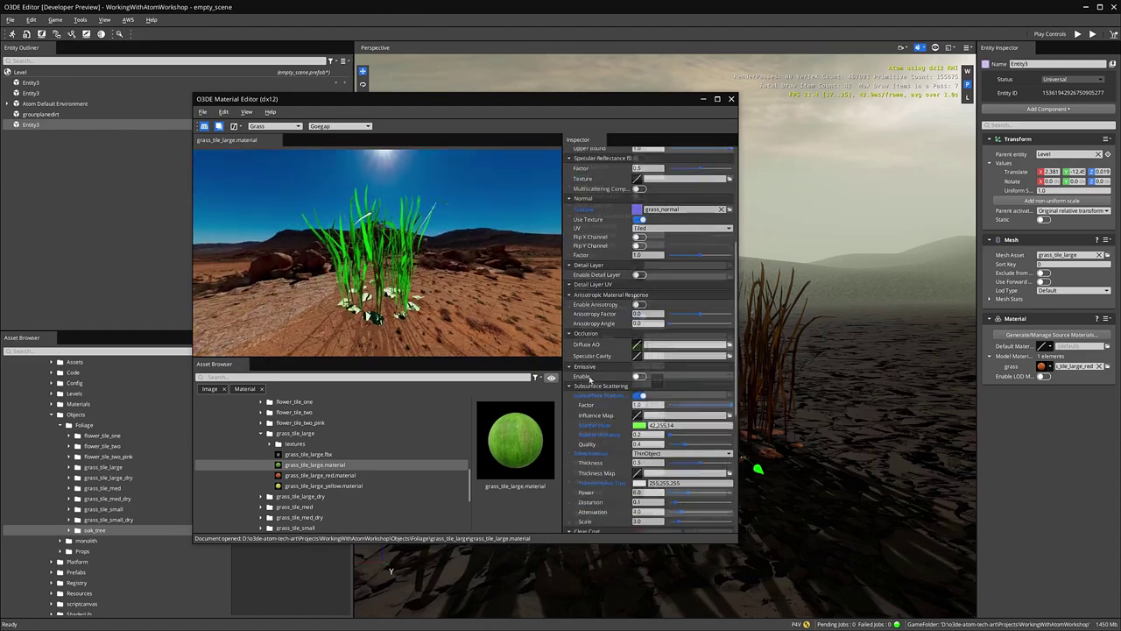
scroll(589, 378, "down", 3)
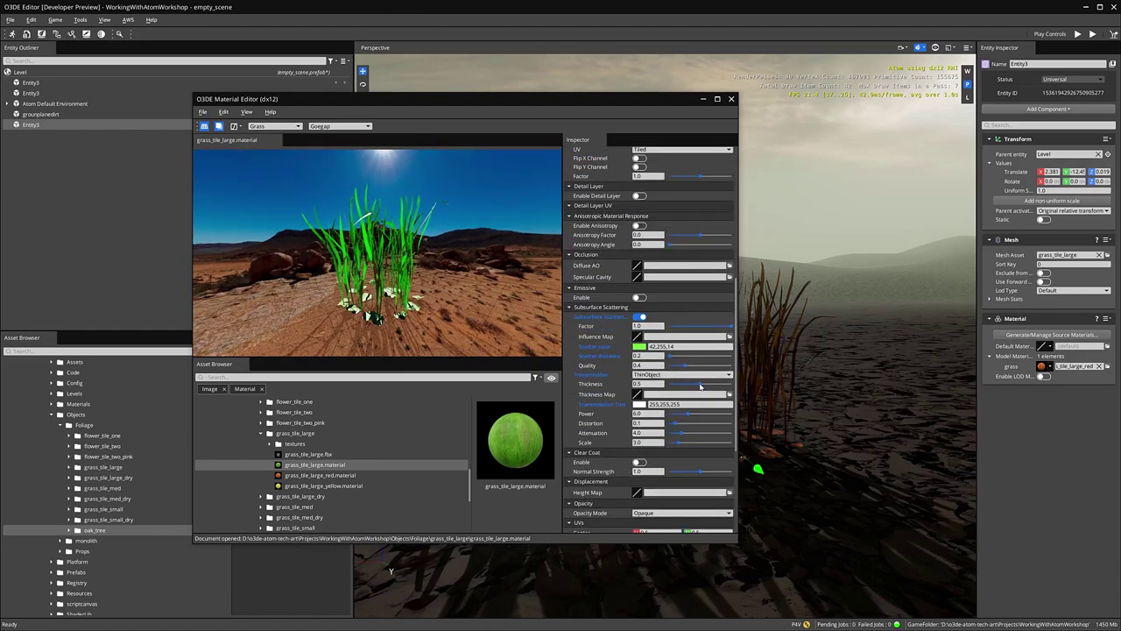
left_click_drag(700, 385, 693, 387)
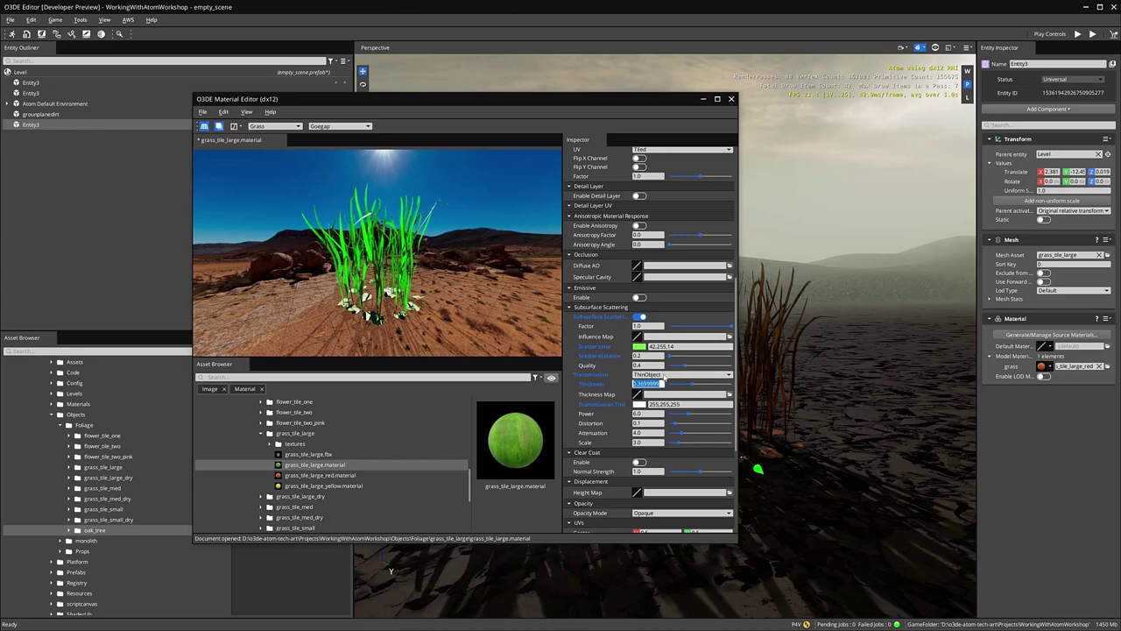
key("ctrl+s")
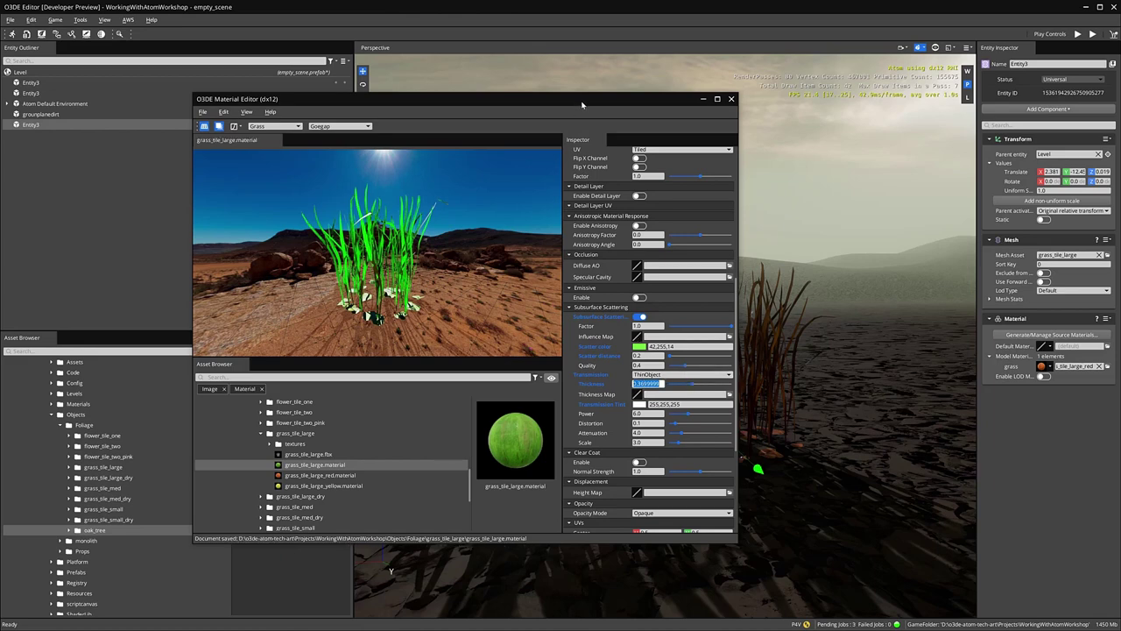
left_click(566, 7)
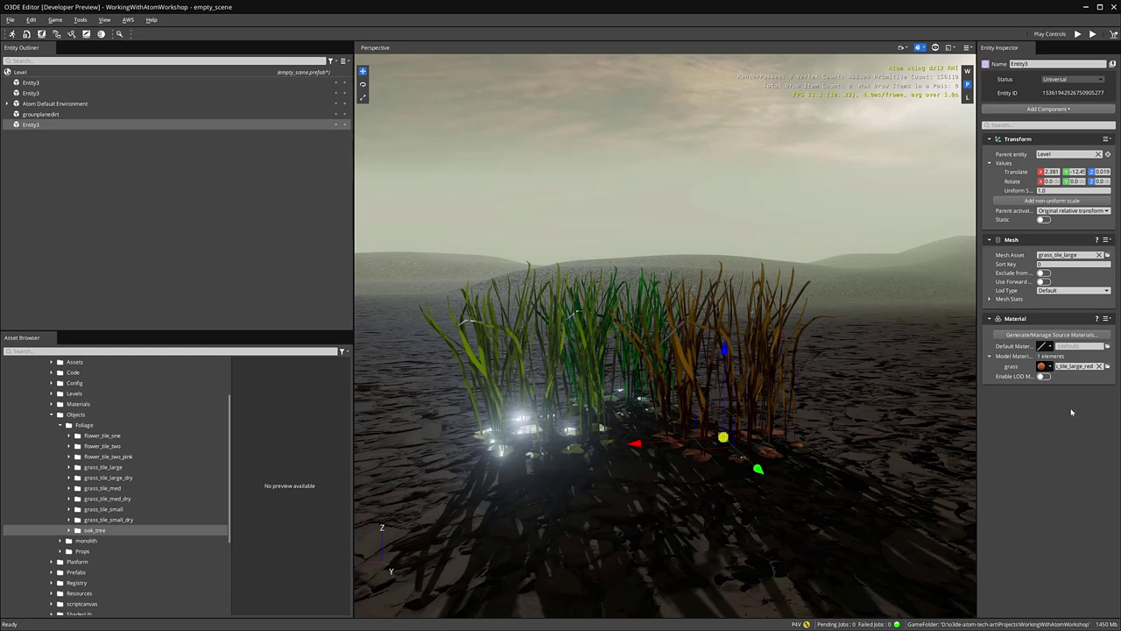
left_click(1108, 367)
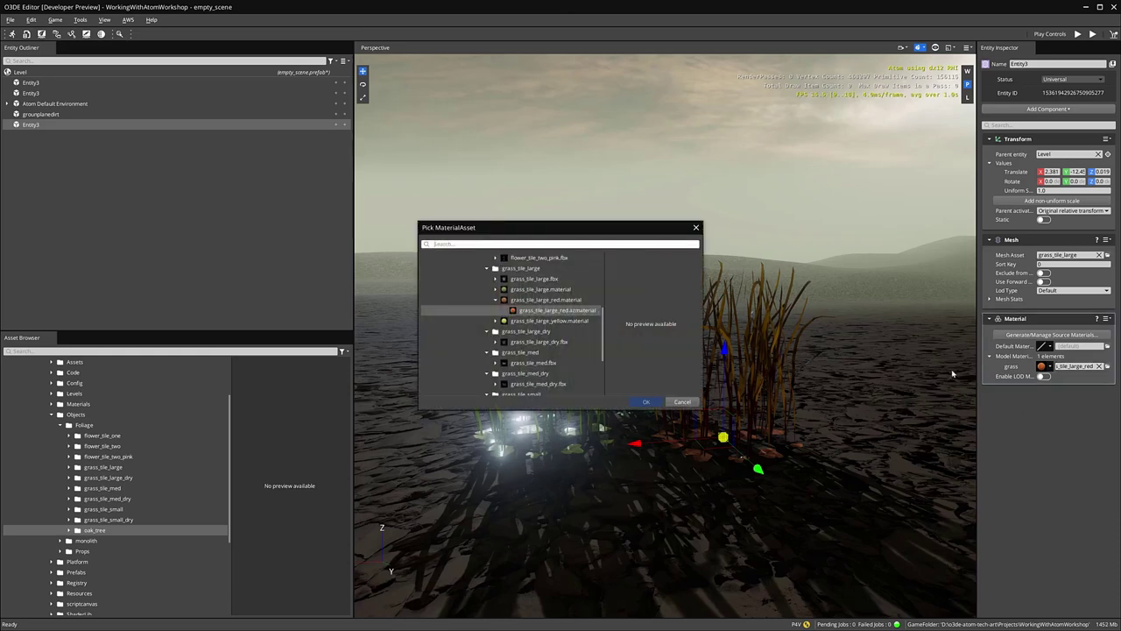
scroll(604, 340, "down", 2)
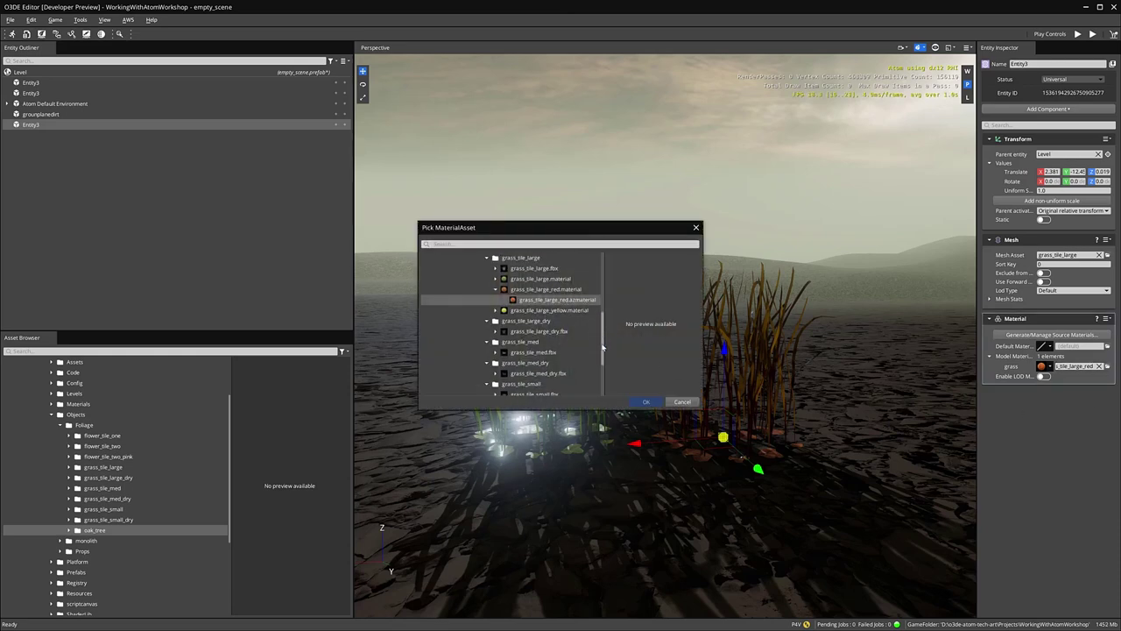
left_click(539, 299)
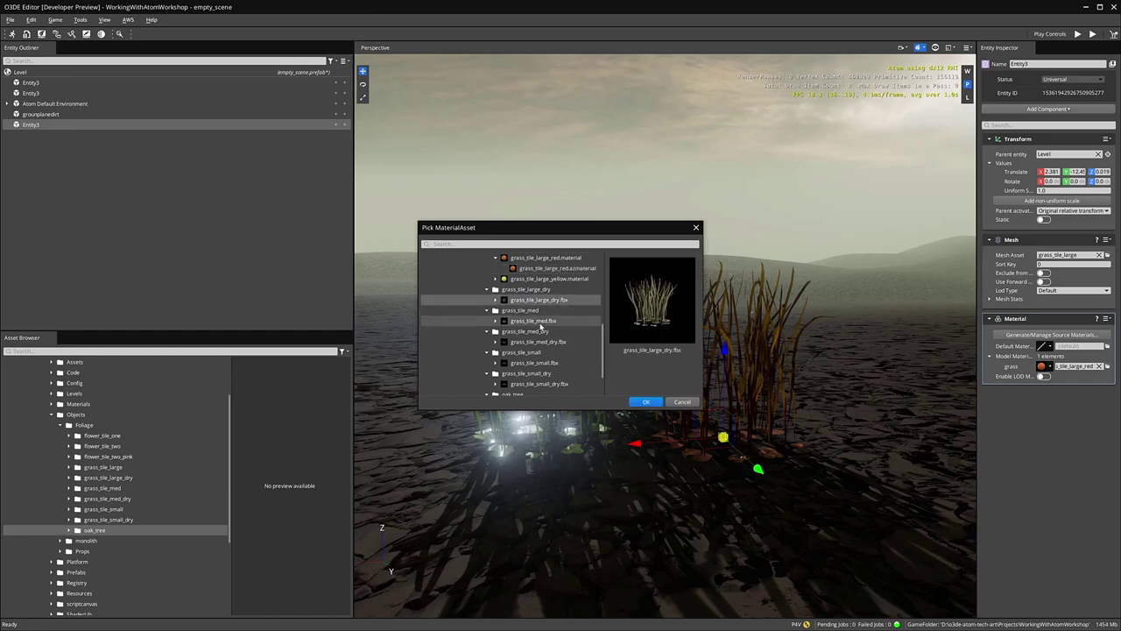
left_click(542, 342)
left_click(548, 361)
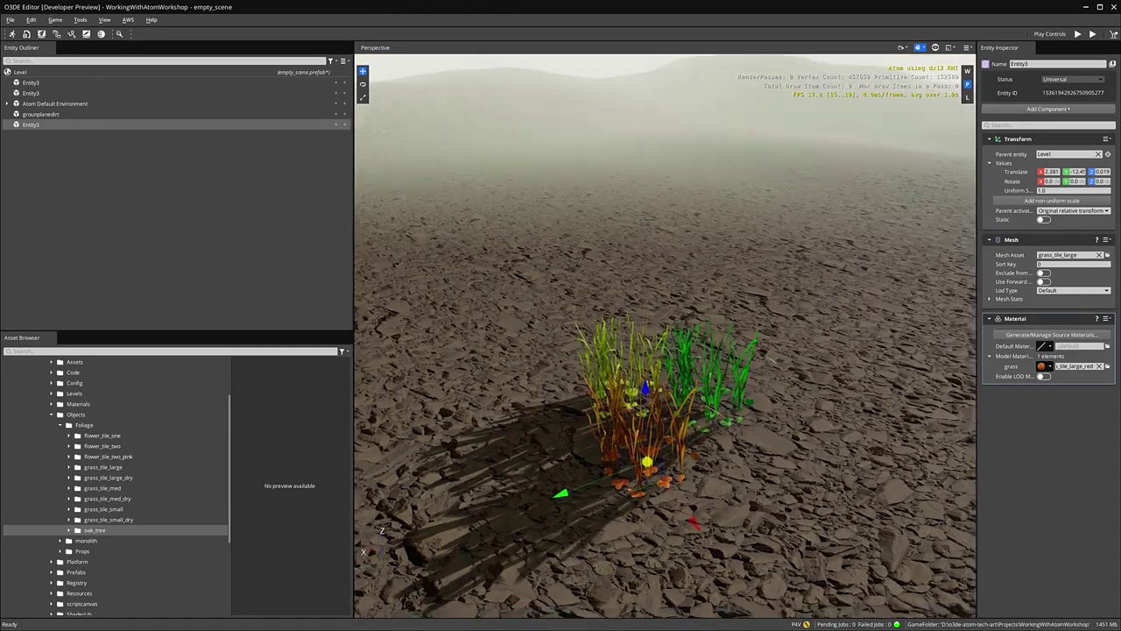
- Select all three grass clumps, duplicate the group several times, and spread the copies around the originals
right_click_drag(802, 267, 802, 280)
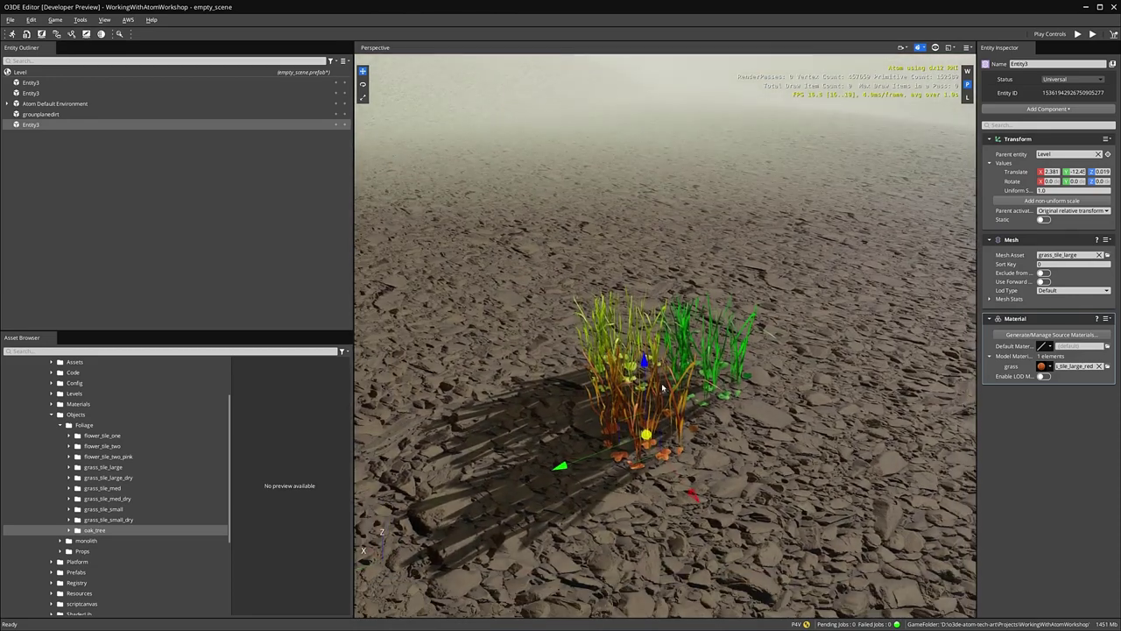
left_click_drag(806, 281, 572, 470)
key("ctrl+d")
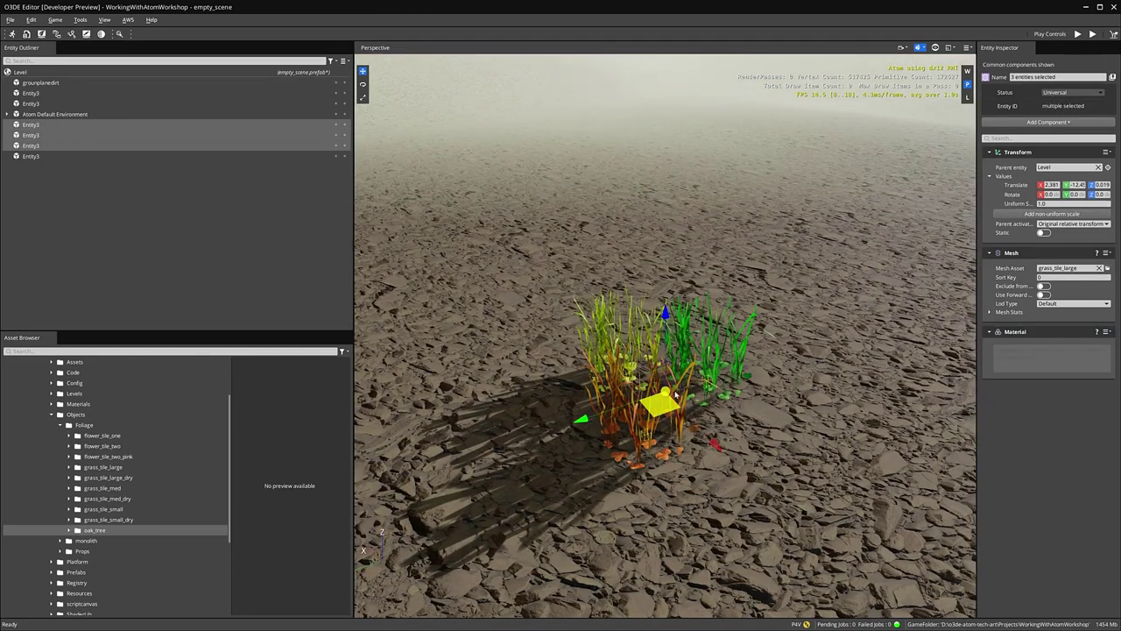
left_click_drag(661, 399, 496, 446)
key("ctrl+d")
key("ctrl+d")
key("ctrl+d")
key("ctrl+d")
- Rotate the selected grass group around its vertical axis and move it nearer to the front of the patch
key("2")
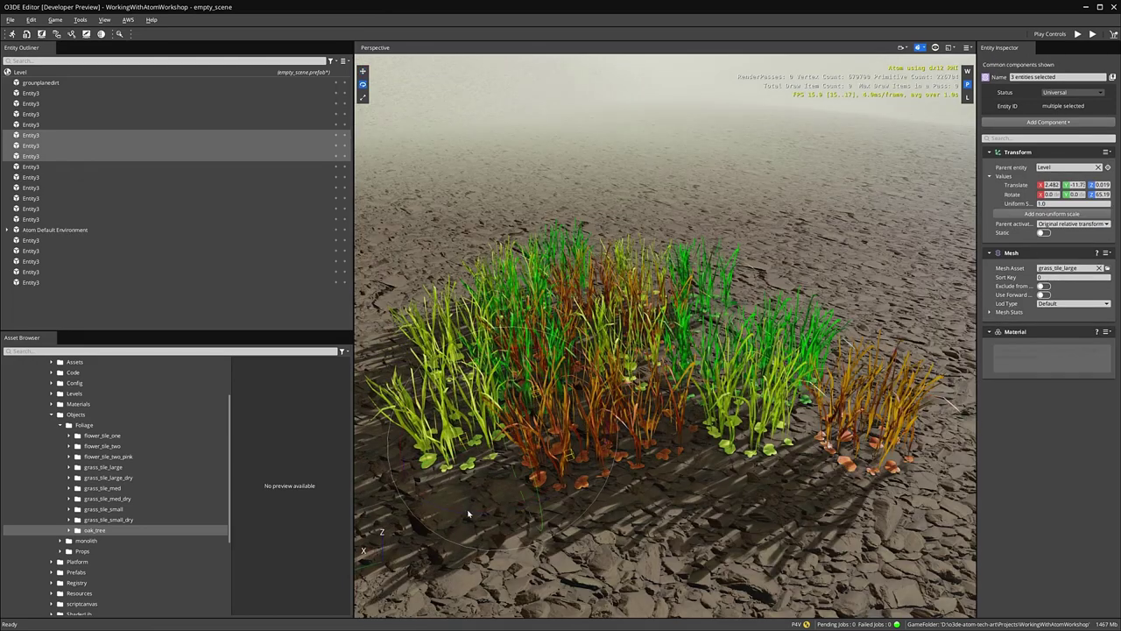
left_click_drag(468, 500, 548, 543)
key("1")
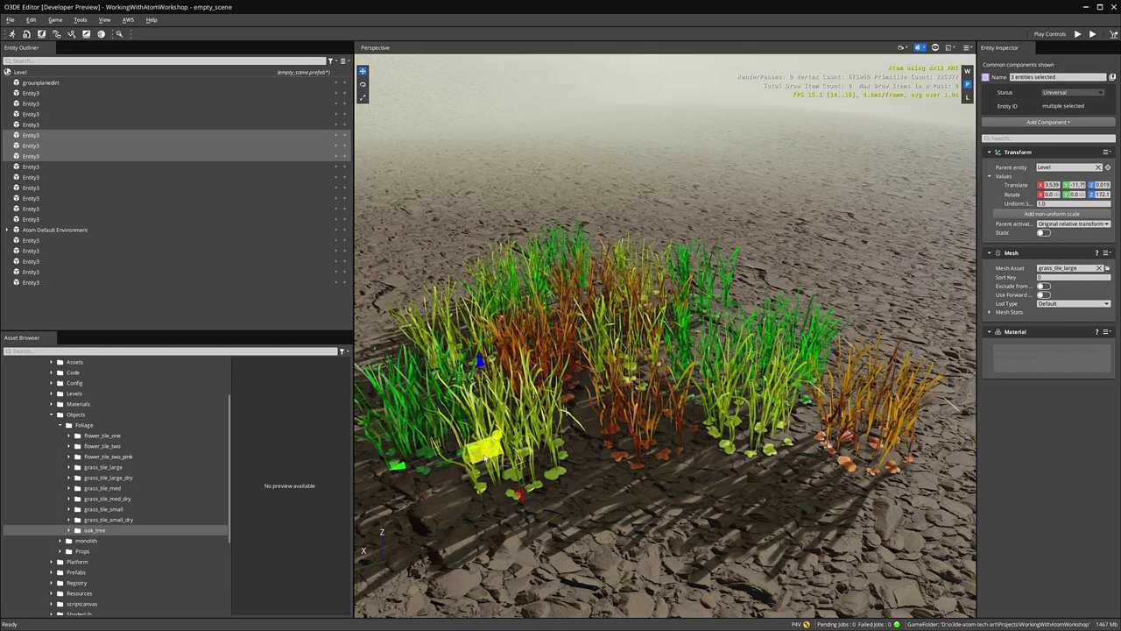
left_click_drag(480, 451, 513, 481)
- Scale the selected grass group, duplicate it, and place the copy at the front of the patch
key("3")
left_click_drag(509, 383, 695, 429)
key("ctrl+d")
key("1")
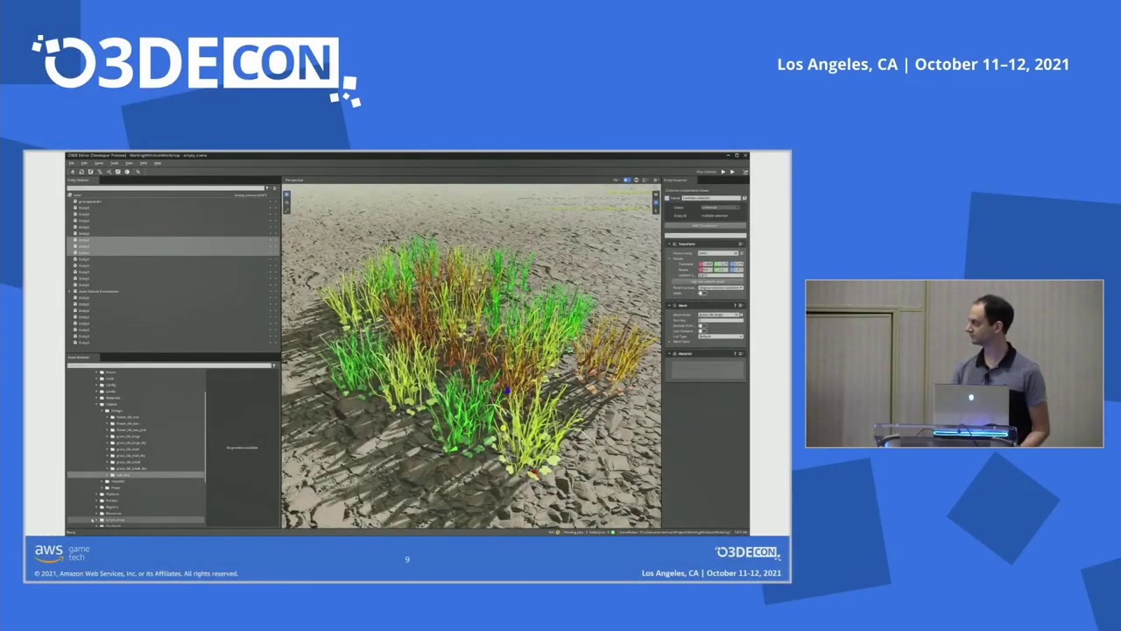
key("Right")
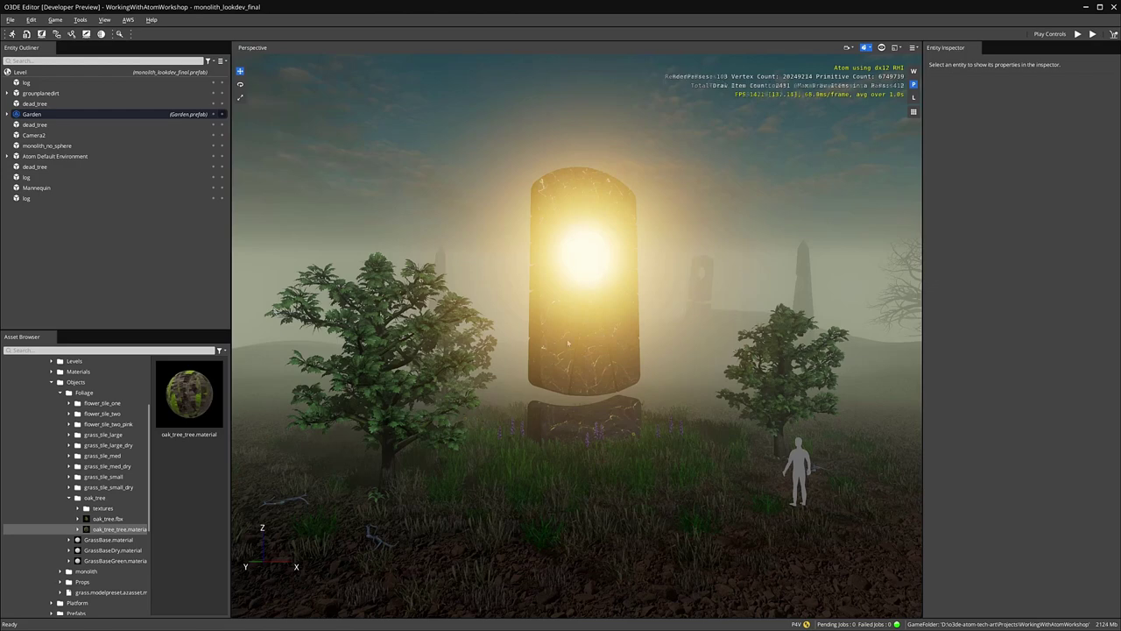
- Select the Monolith entity in the monolith_lookdev_final level and add a Script Canvas component to it
left_click(575, 366)
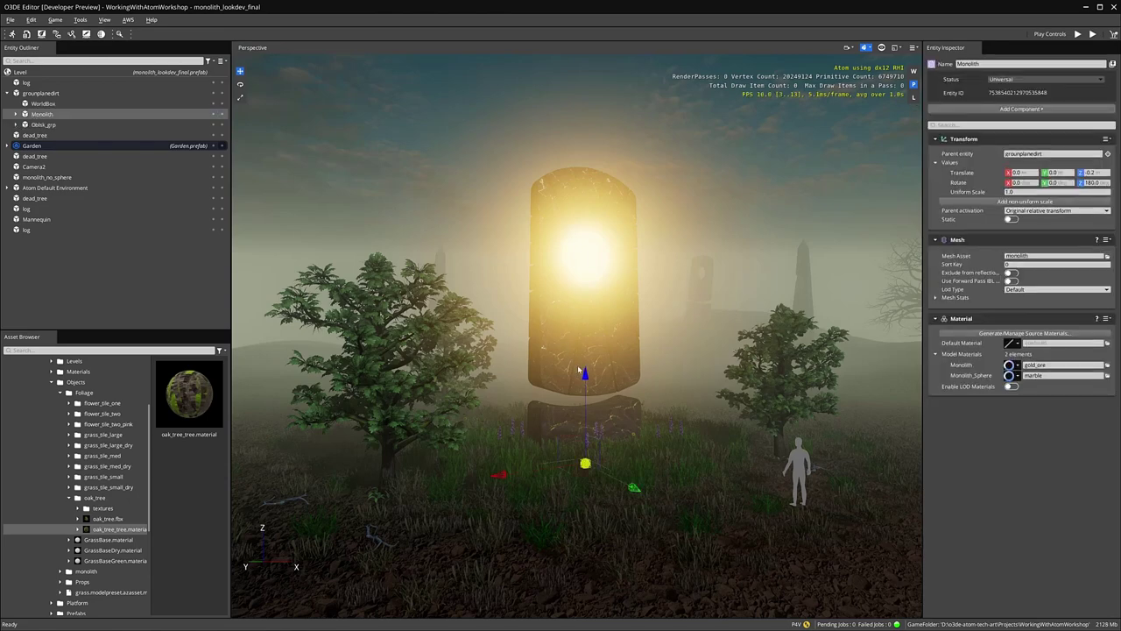
left_click(1024, 110)
type("script")
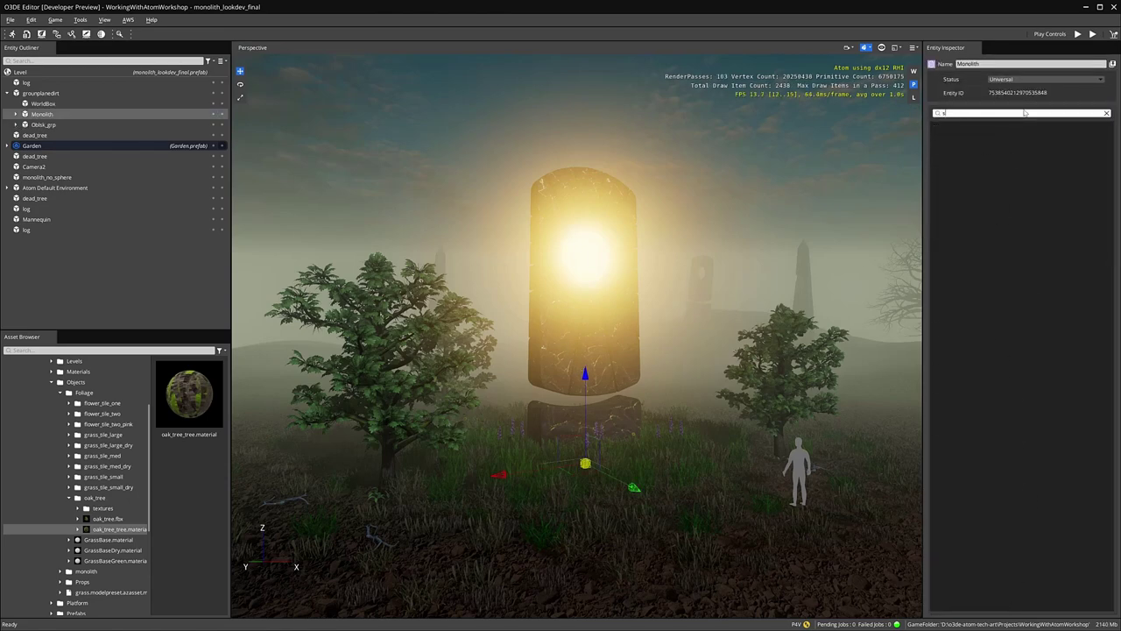
left_click(996, 150)
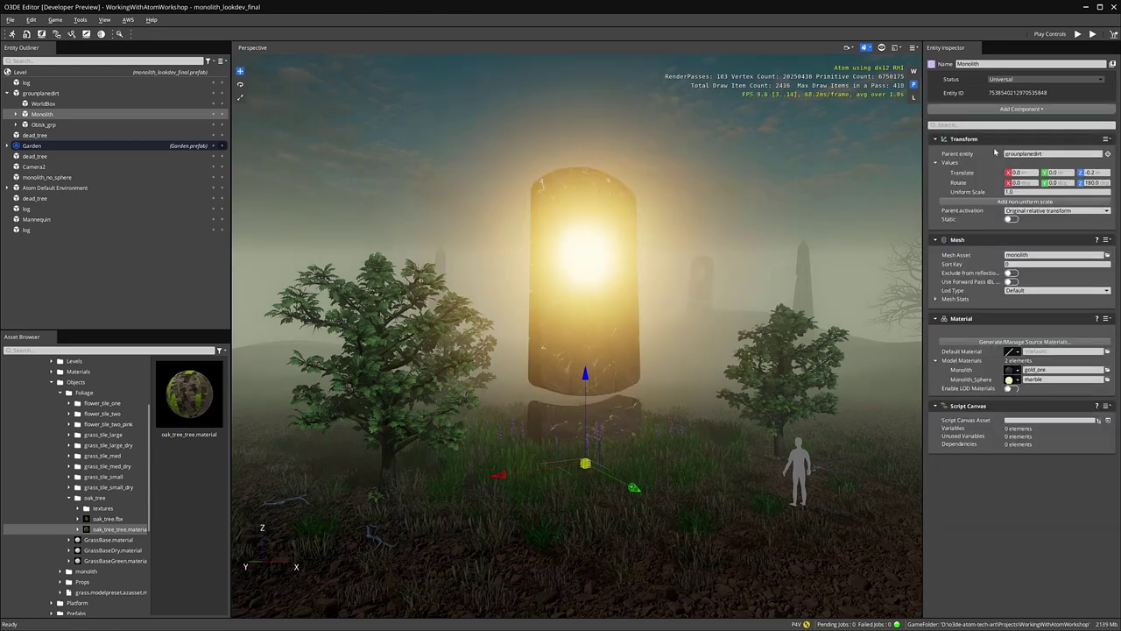
- Open the Script Canvas editor from the new component, bring up the OrbController graph, and maximize the window
left_click(1108, 422)
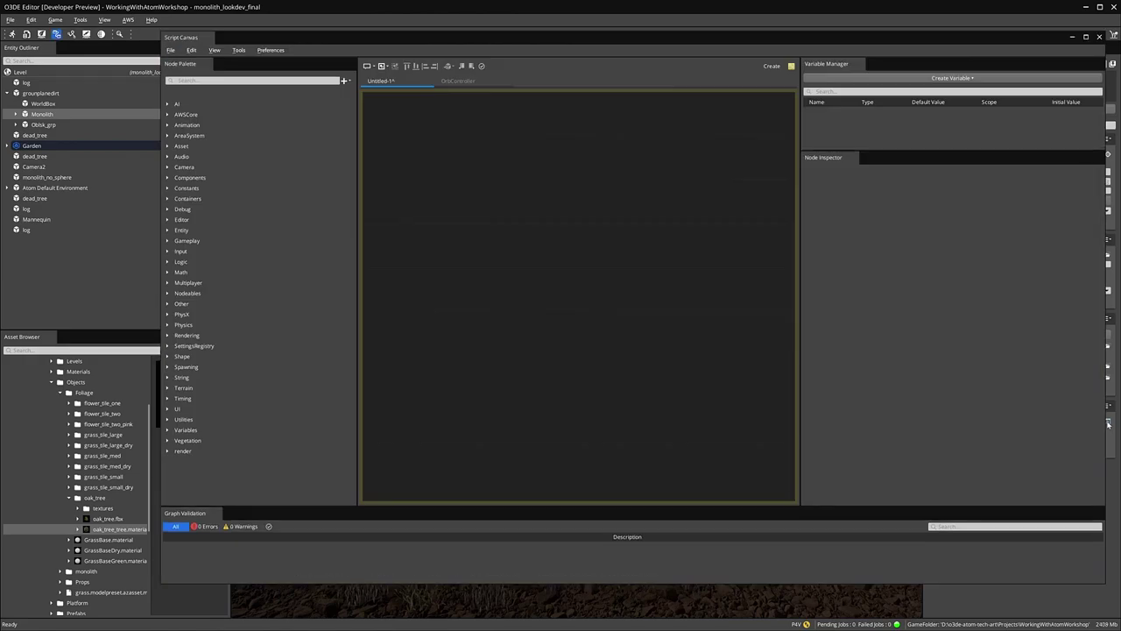
left_click(462, 82)
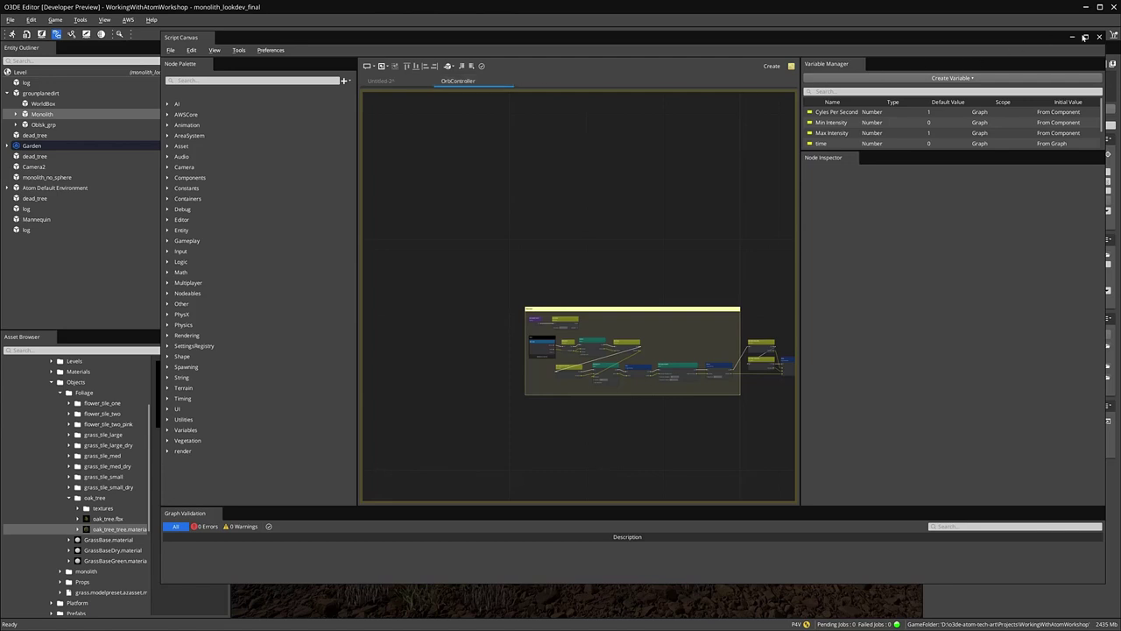
left_click(1085, 37)
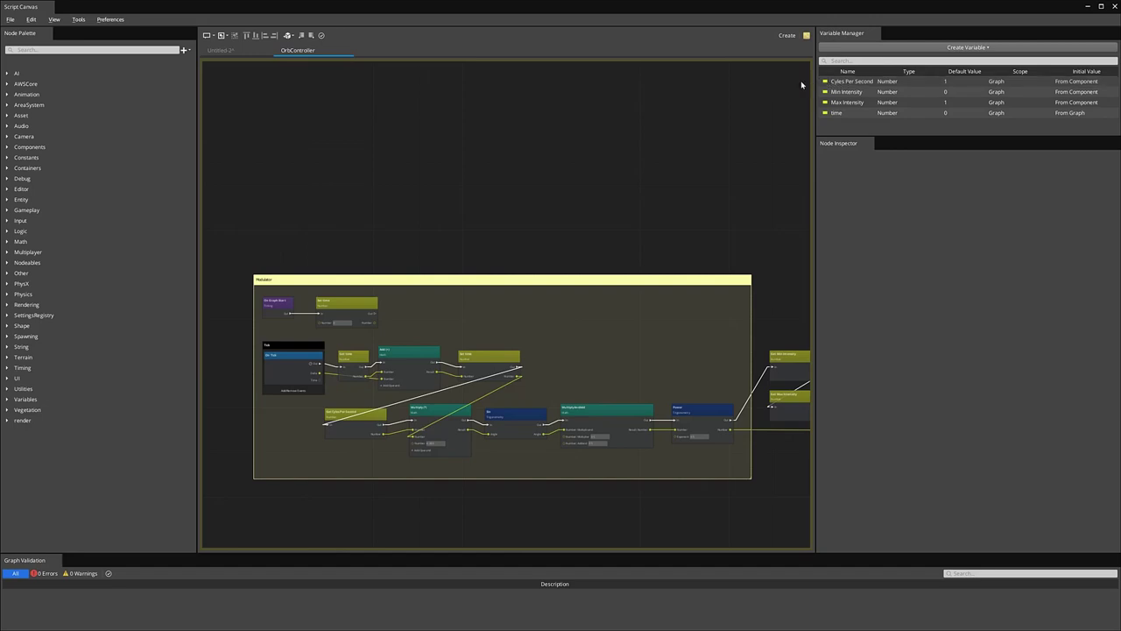
- Add a SetPropertyOverrideFloat node from MaterialComponentRequestBus in the empty space beyond the Lerp node of the OrbController graph
middle_click_drag(763, 296, 493, 248)
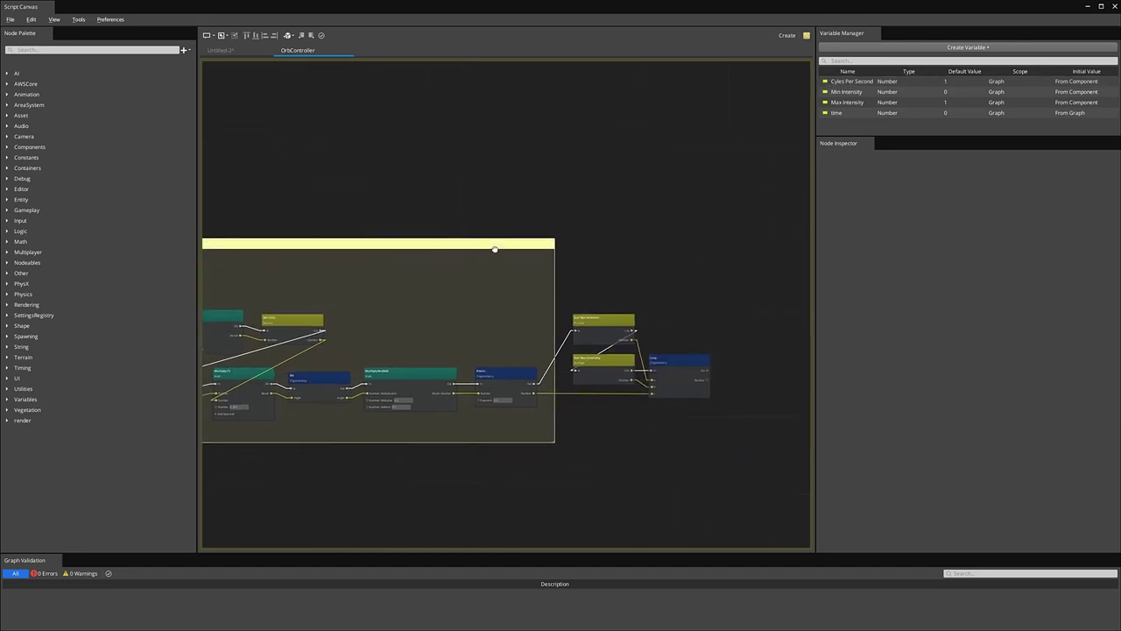
scroll(583, 290, "up", 2)
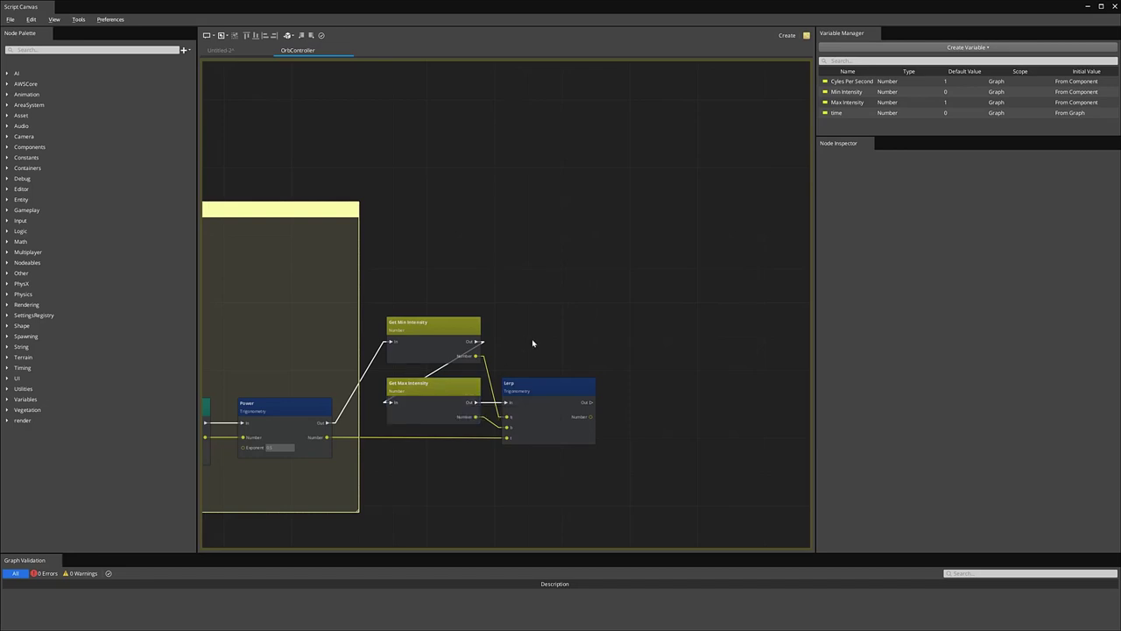
middle_click_drag(672, 358, 589, 337)
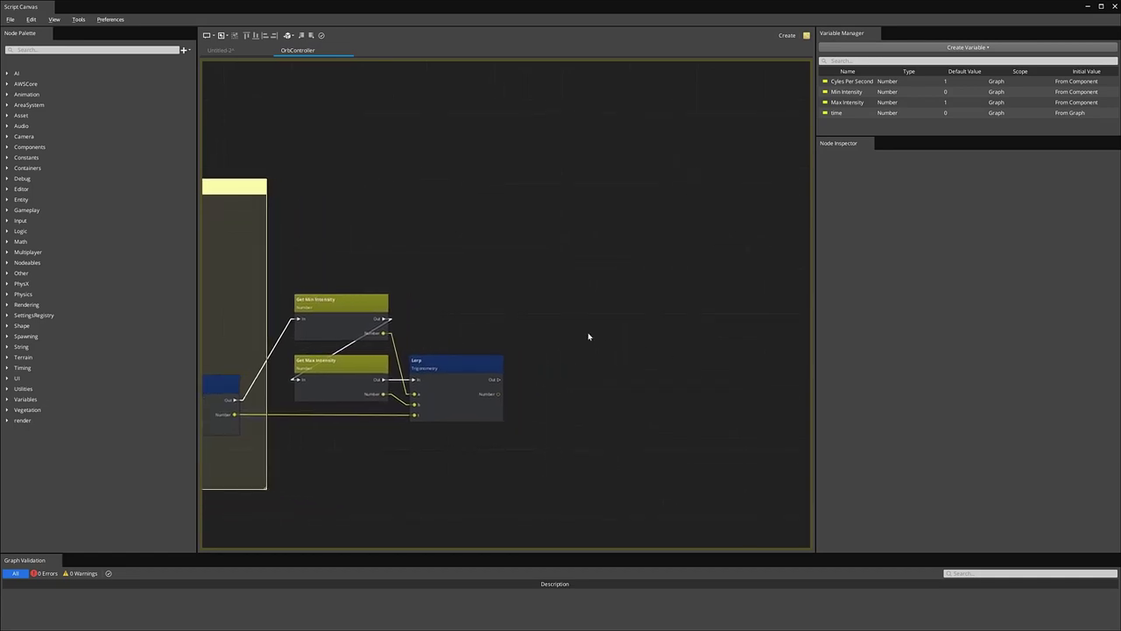
right_click(600, 281)
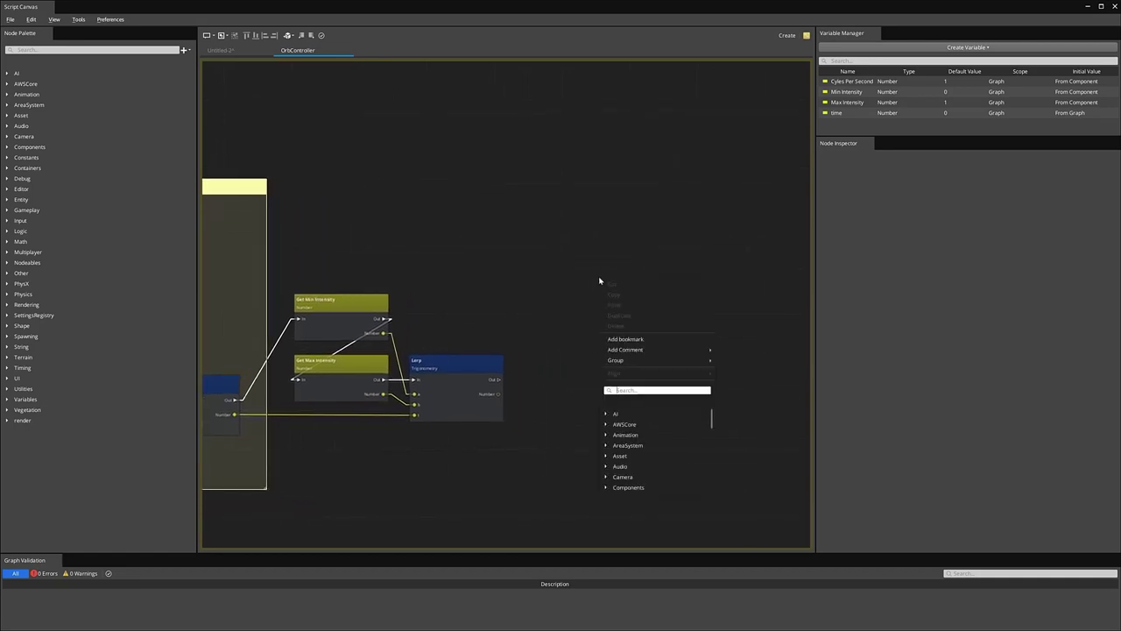
type("setpropertyoverr")
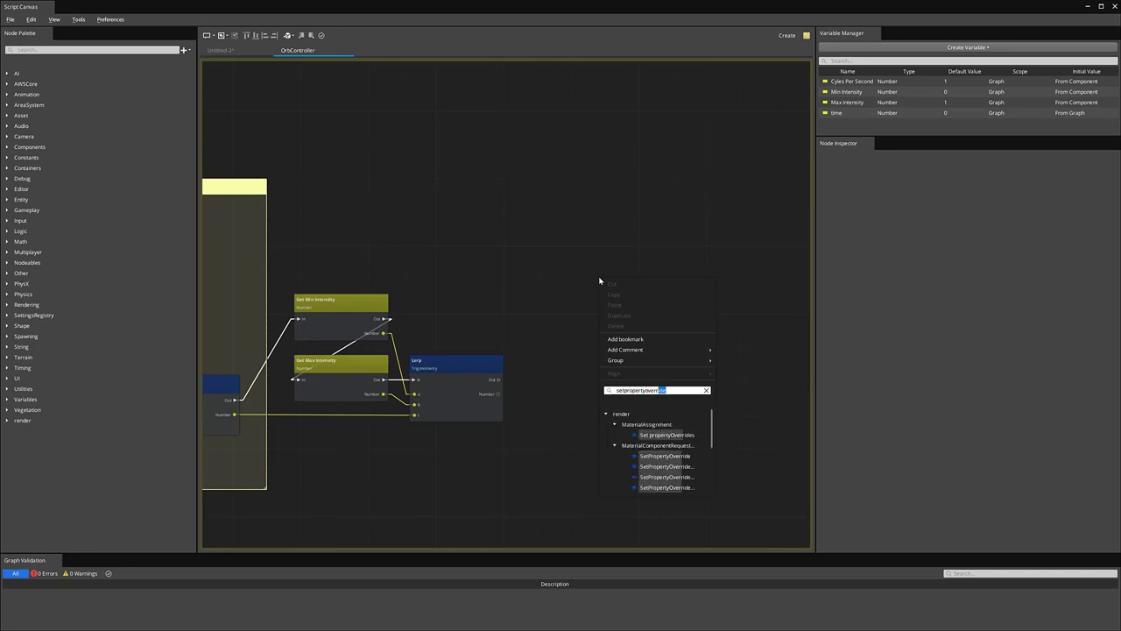
type("idefl")
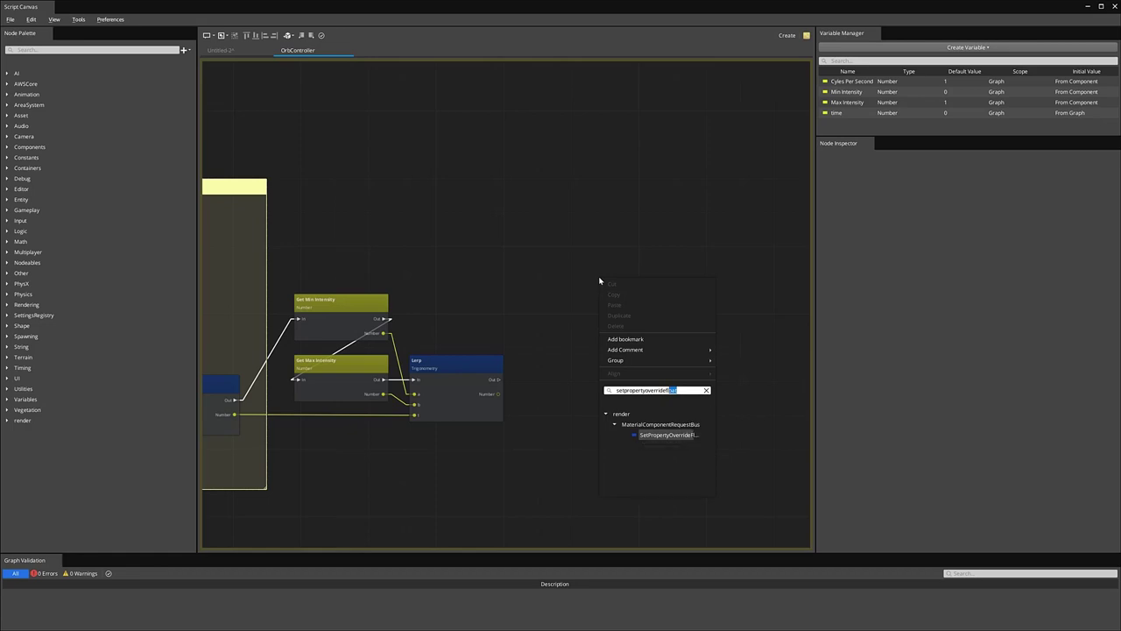
left_click(669, 434)
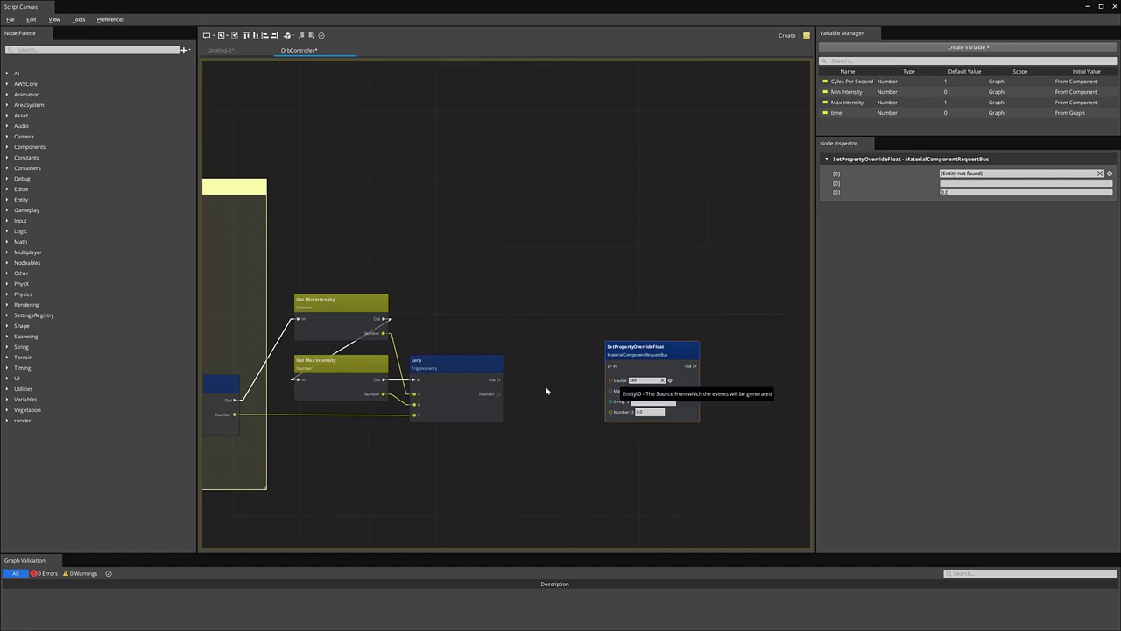
left_click(583, 407)
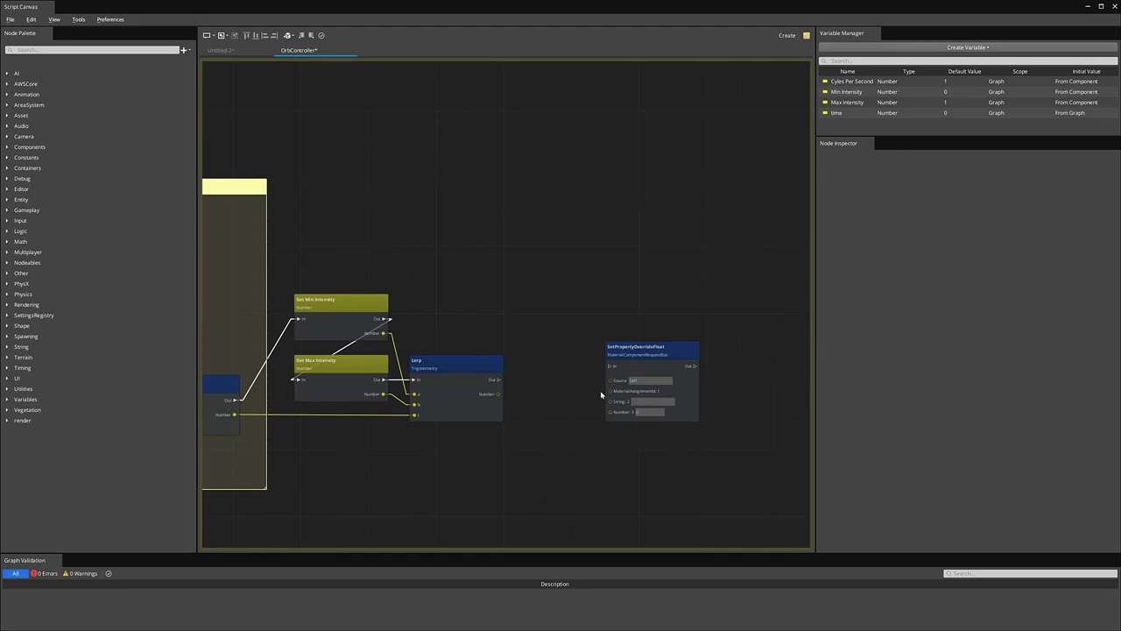
- Minimize the Script Canvas editor and open the material instance of the Monolith_Sphere slot for editing
left_click(1086, 6)
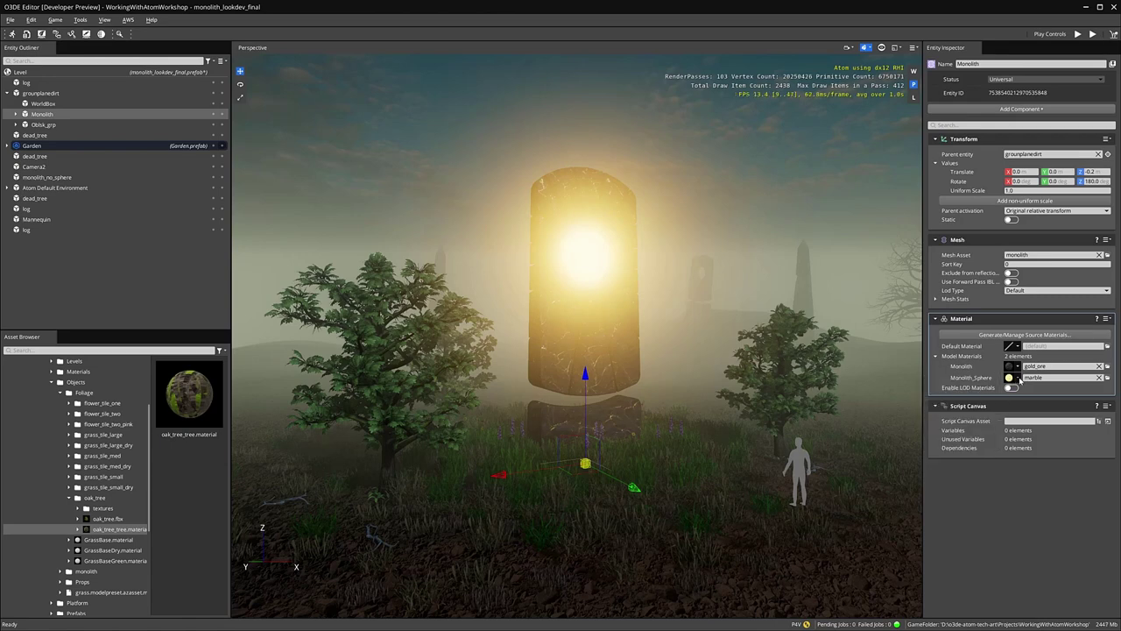
left_click(1018, 377)
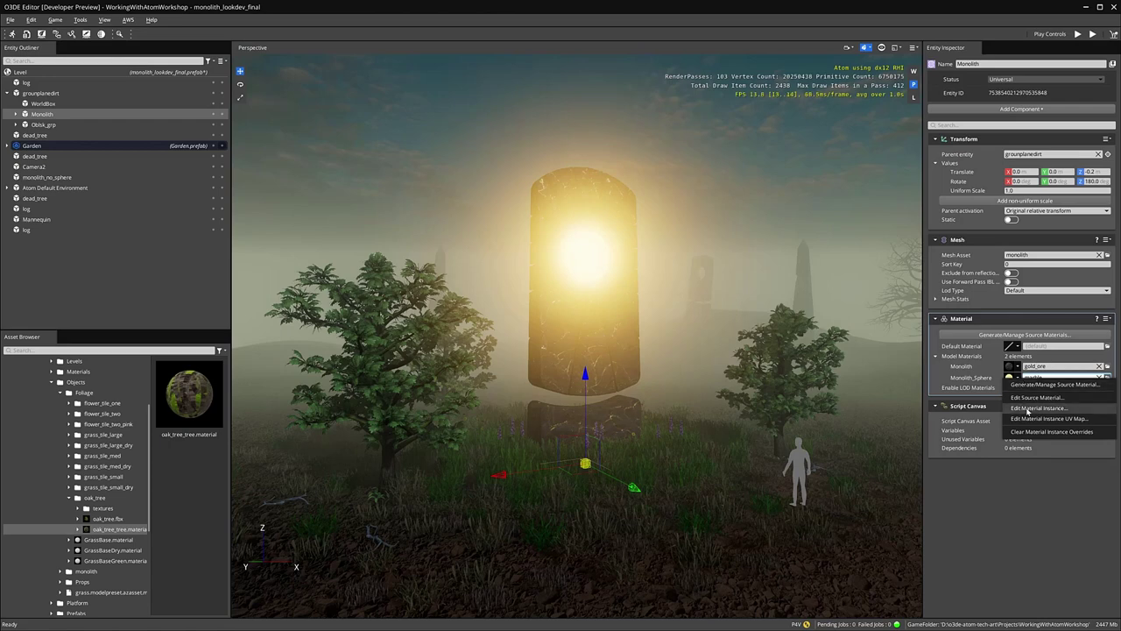
left_click(1028, 409)
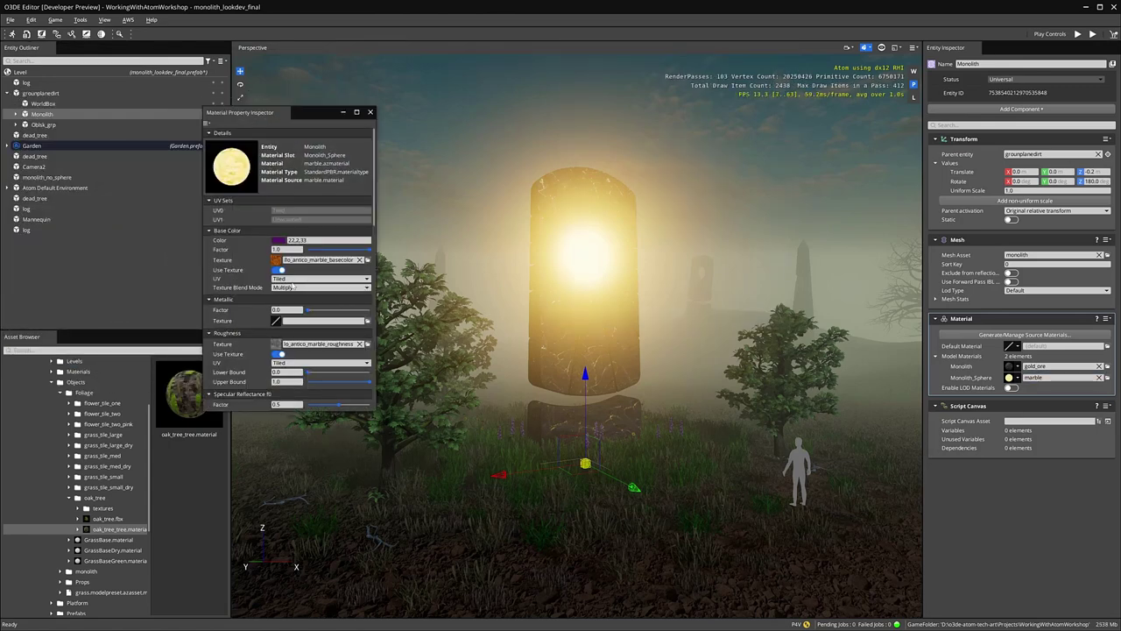
- Check the script name of the emissive Intensity property in the Monolith_Sphere material instance, and close the property inspector
scroll(234, 277, "down", 5)
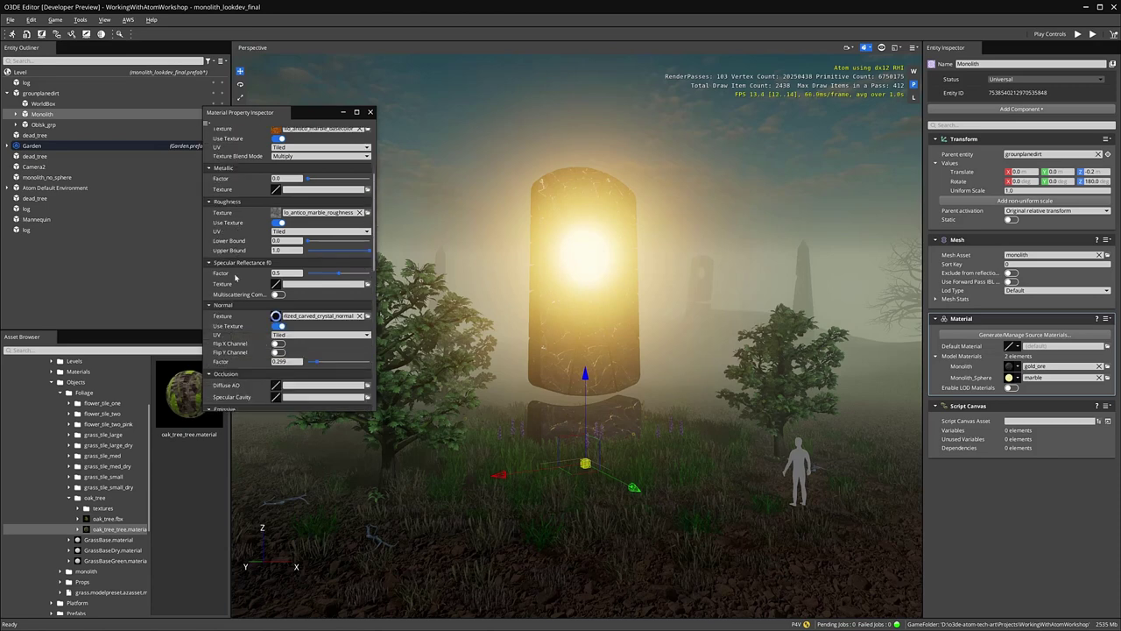
scroll(235, 277, "down", 5)
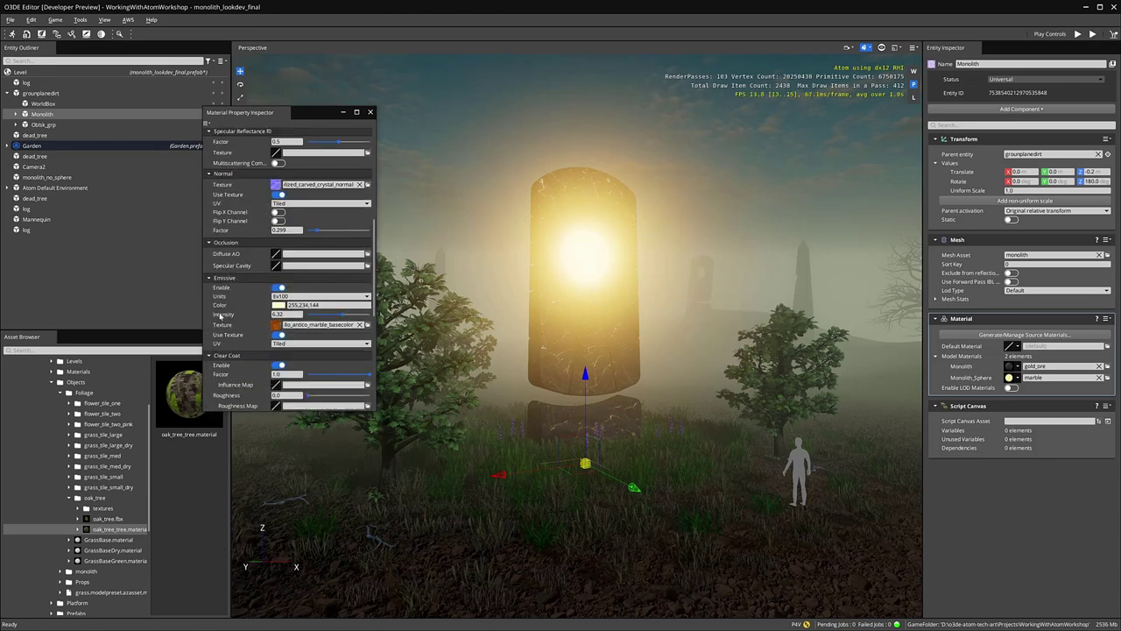
mouse_move(220, 317)
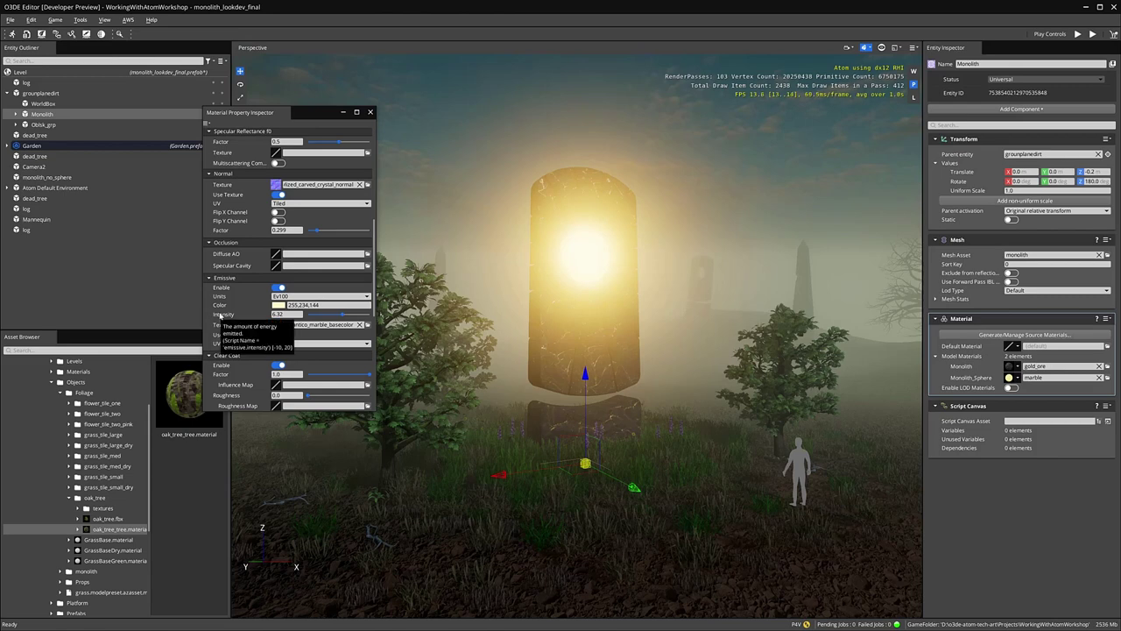
left_click(369, 112)
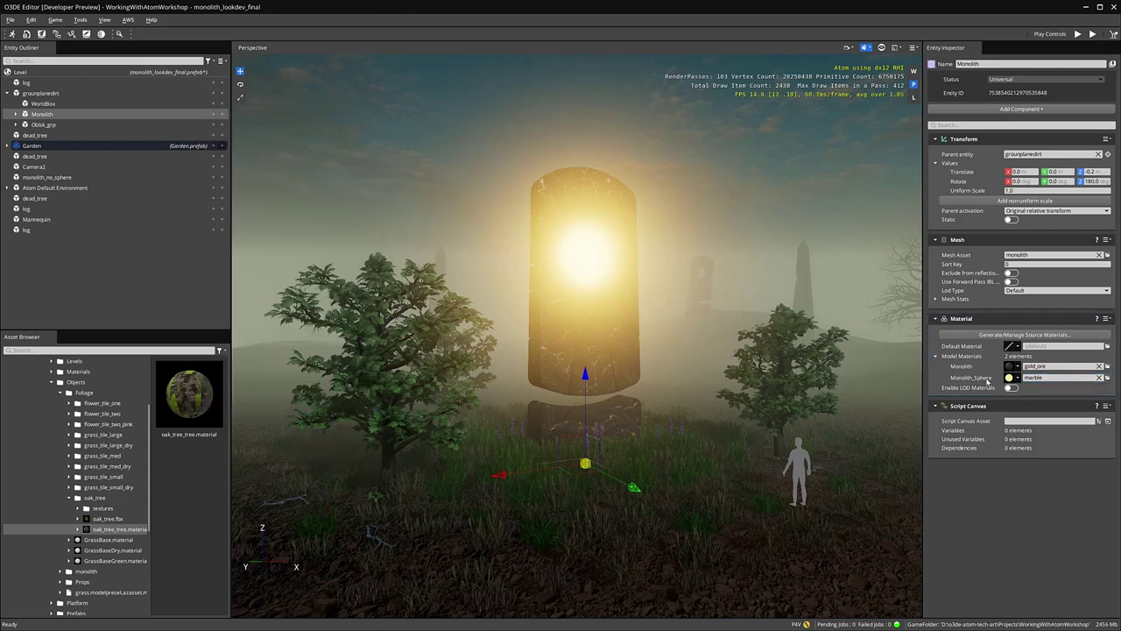
- Return to the OrbController graph and add a FindMaterialAssignmentId node from MaterialComponentRequestBus above the Lerp and SetPropertyOverrideFloat nodes
left_click(1107, 421)
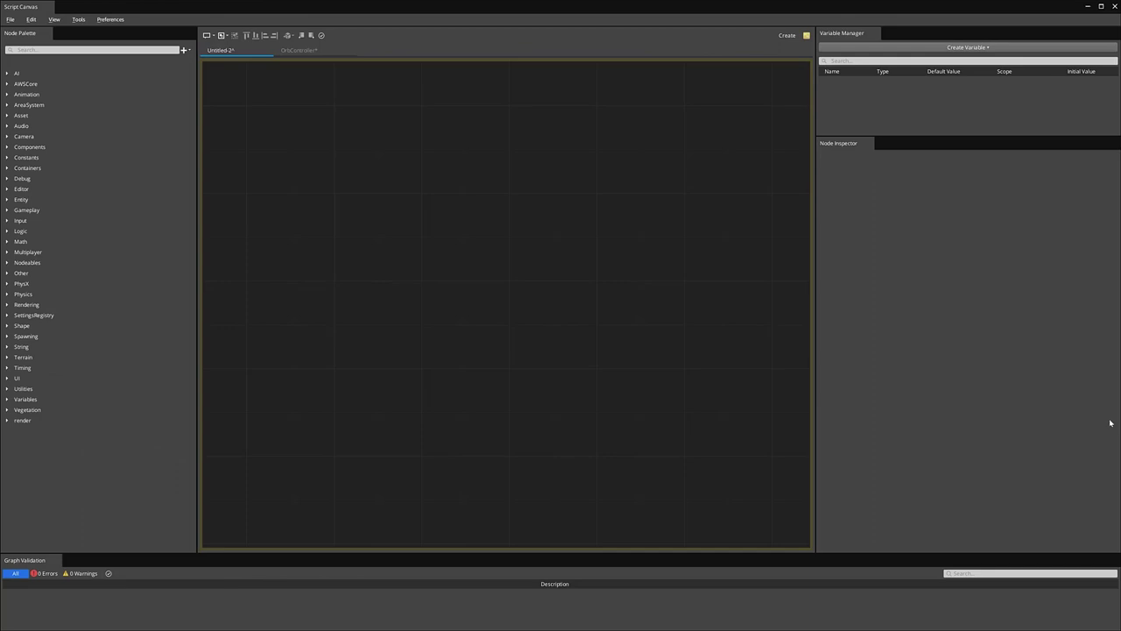
right_click(498, 267)
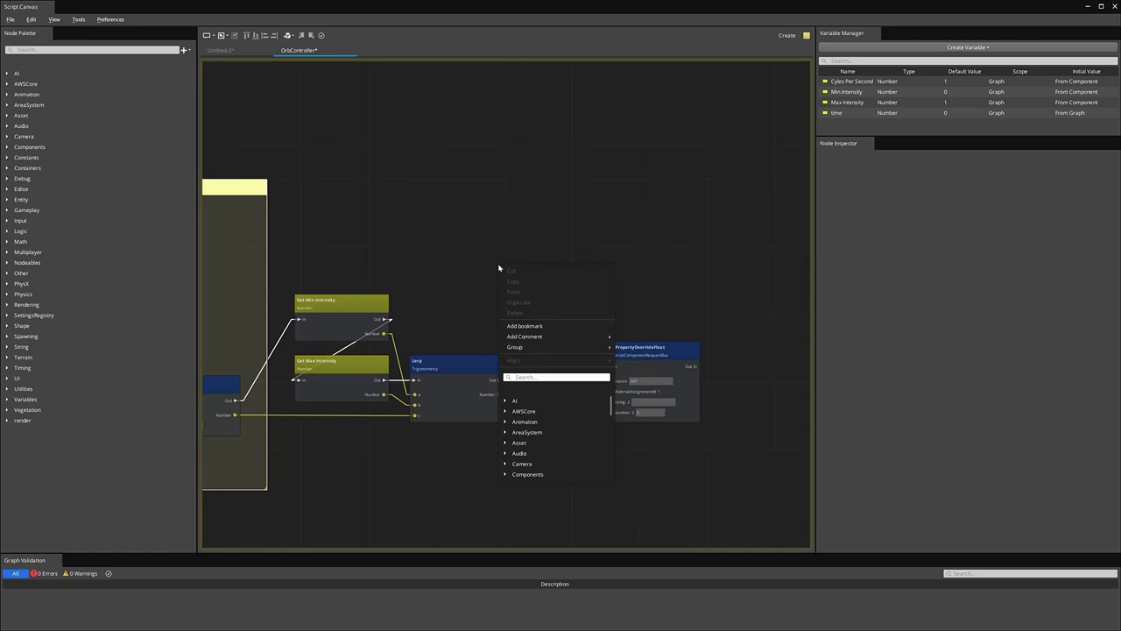
type("findmaterialassignmentId")
key("Return")
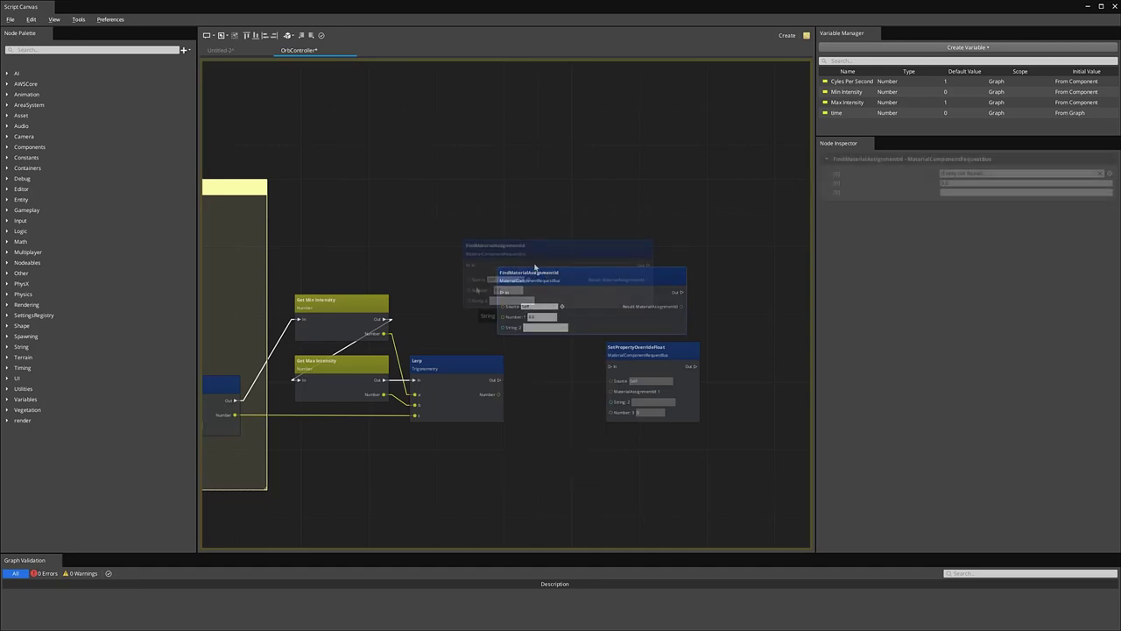
- Set the FindMaterialAssignmentId node's number input to -1 and its string input to Sphere
left_click(511, 290)
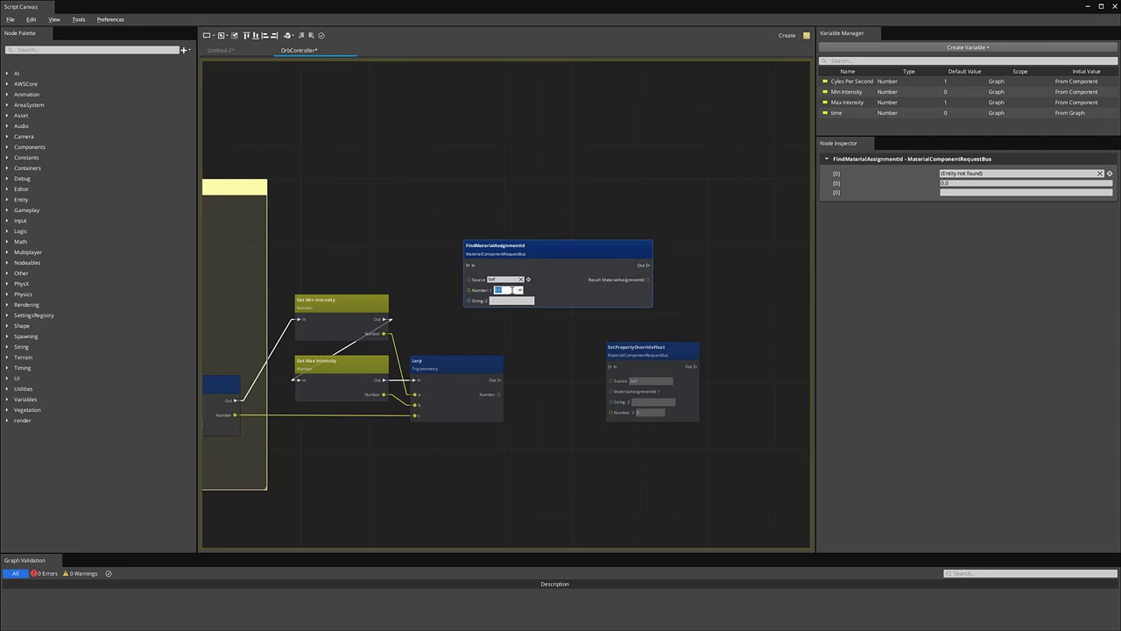
key("BackSpace")
type("-1")
left_click(524, 301)
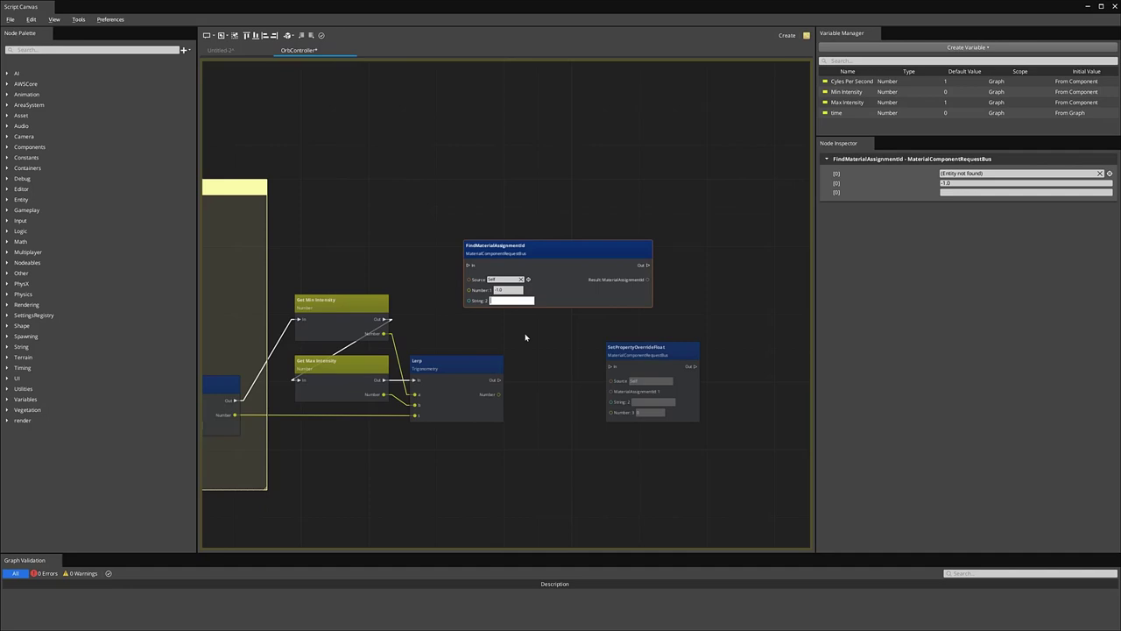
type("Sphere")
left_click(526, 337)
- Wire execution from Lerp through FindMaterialAssignmentId to SetPropertyOverrideFloat, feeding the latter with the resulting assignment ID and Lerp's number output
left_click_drag(499, 380, 464, 265)
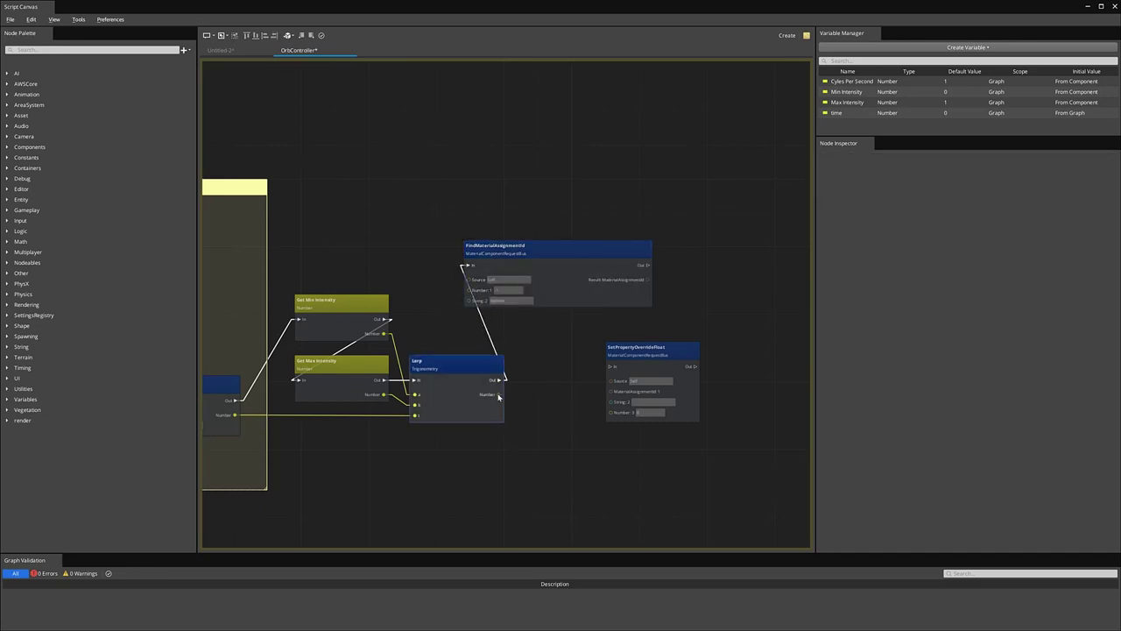
left_click_drag(498, 396, 610, 413)
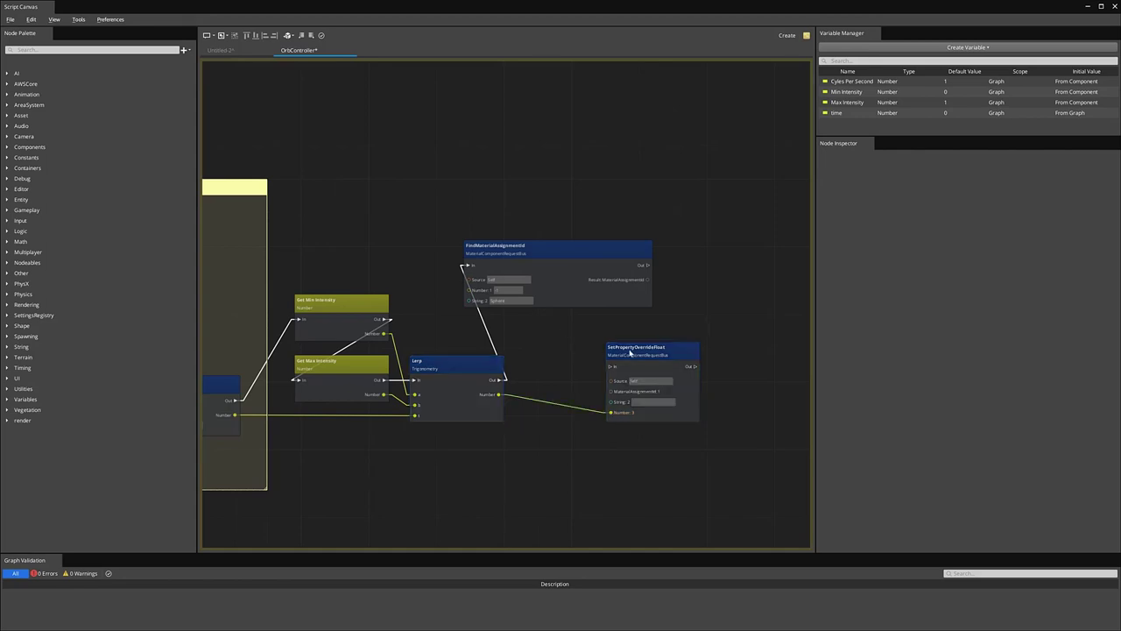
mouse_move(630, 353)
left_mouse_down()
mouse_move(690, 265)
mouse_move(646, 235)
mouse_move(668, 344)
mouse_move(642, 347)
left_mouse_up()
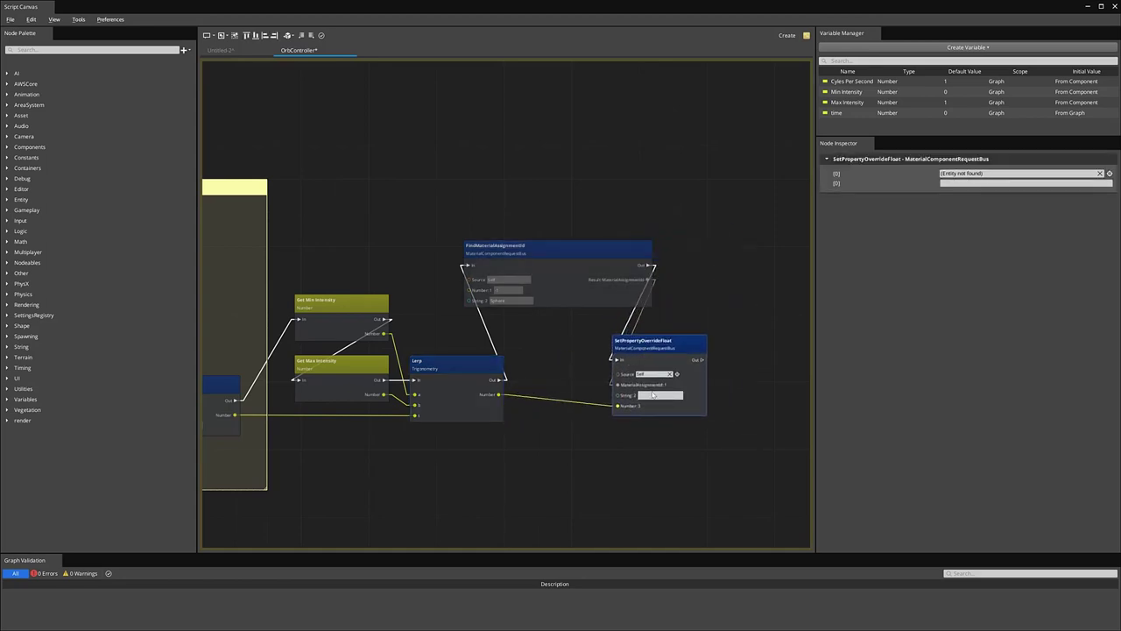
- Set the string input of the SetPropertyOverrideFloat node to emissive.intensity
left_click(655, 395)
type("emissive.intensity")
left_click(663, 455)
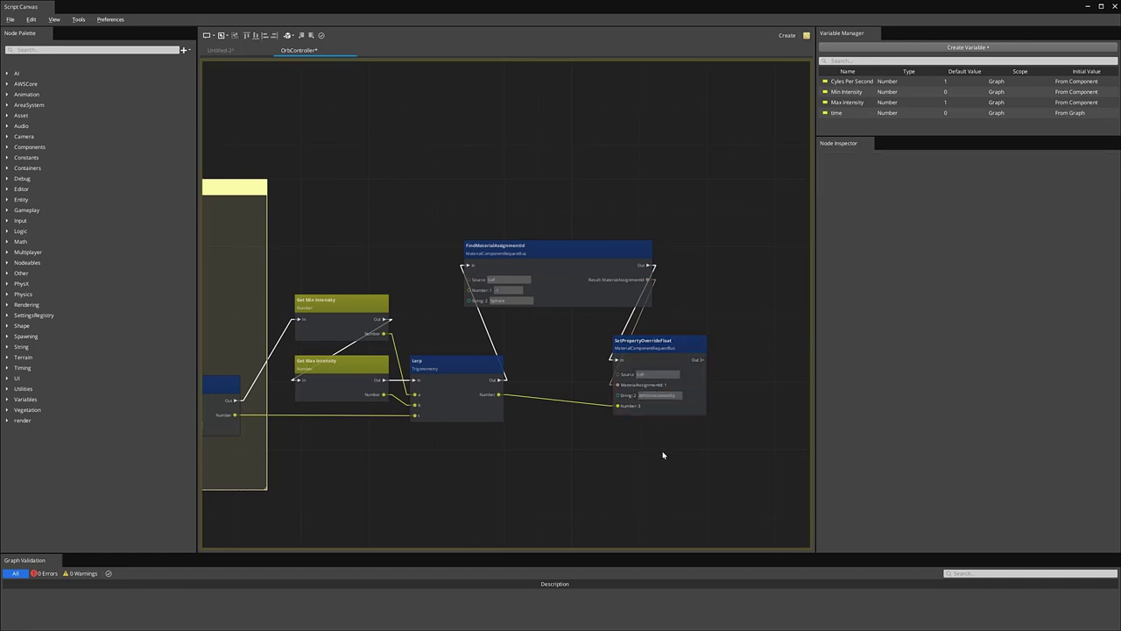
- Save the OrbController graph, close the Script Canvas editor, and assign OrbController as the Monolith component's Script Canvas asset
key("ctrl+s")
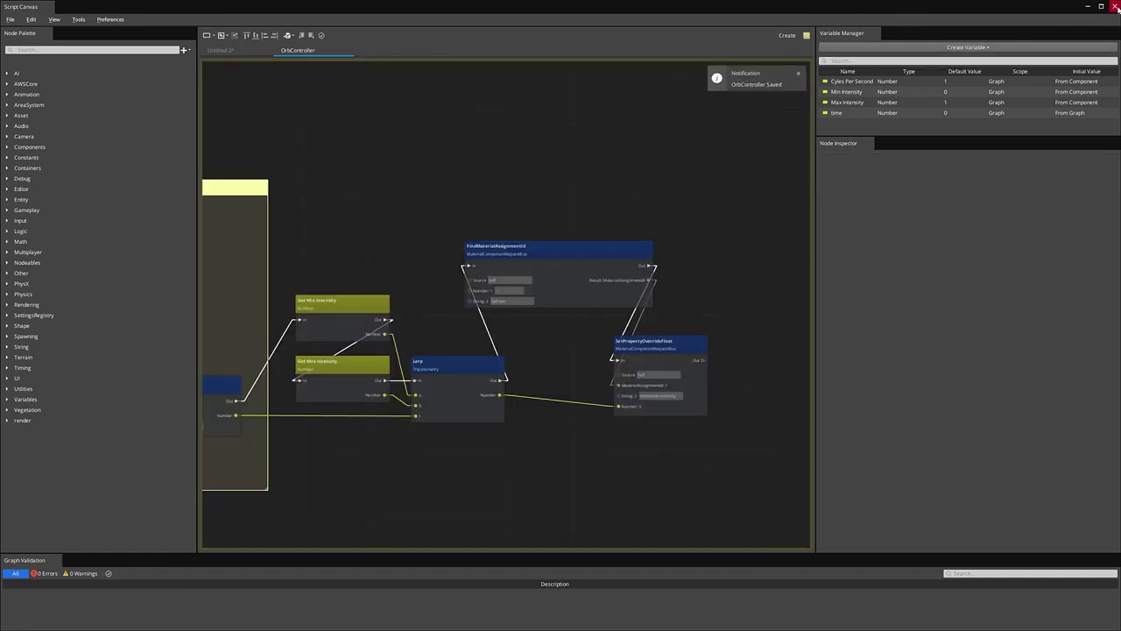
left_click(1115, 7)
left_click(561, 329)
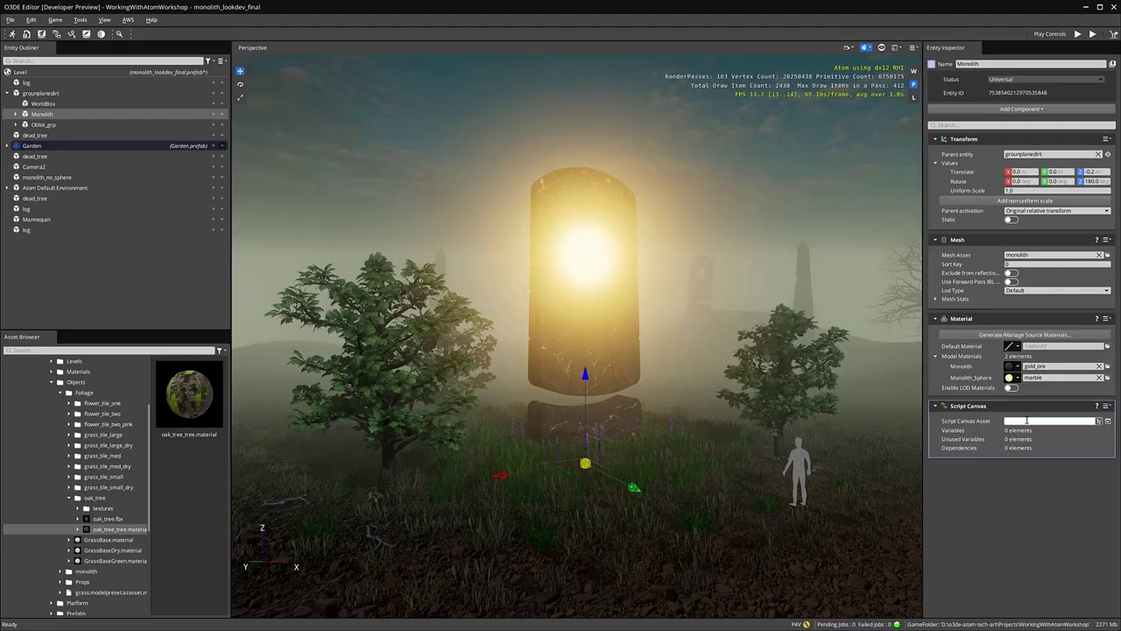
type("orb")
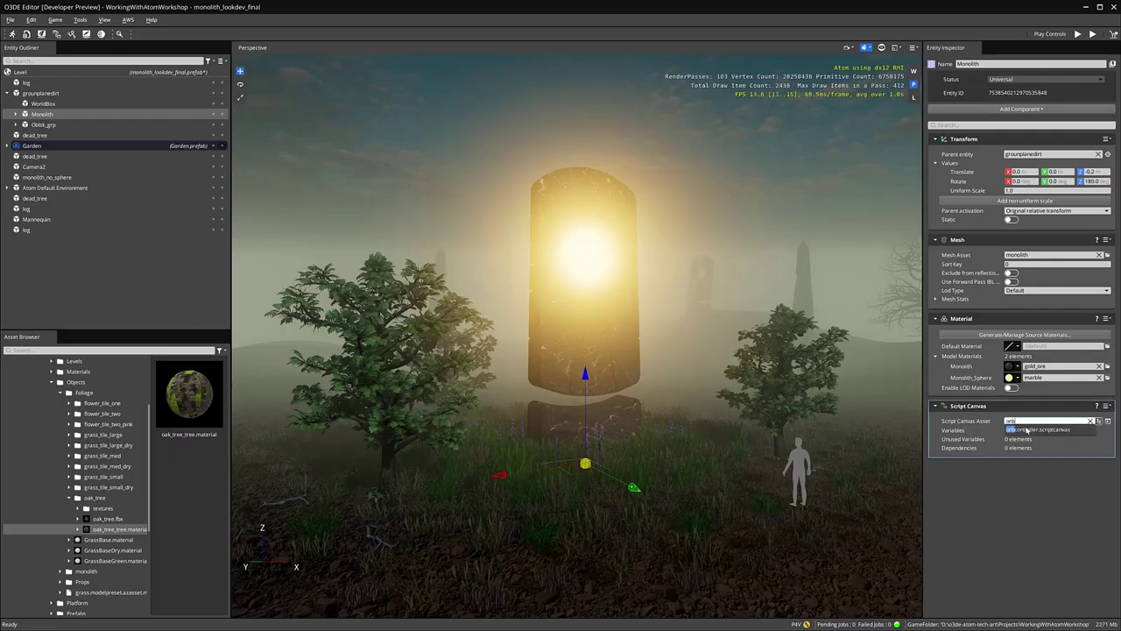
left_click(1027, 429)
- Set the OrbController variables to 0.5 cycles per second, max intensity 6 and min intensity 5, and run the level in game mode
left_click(1027, 439)
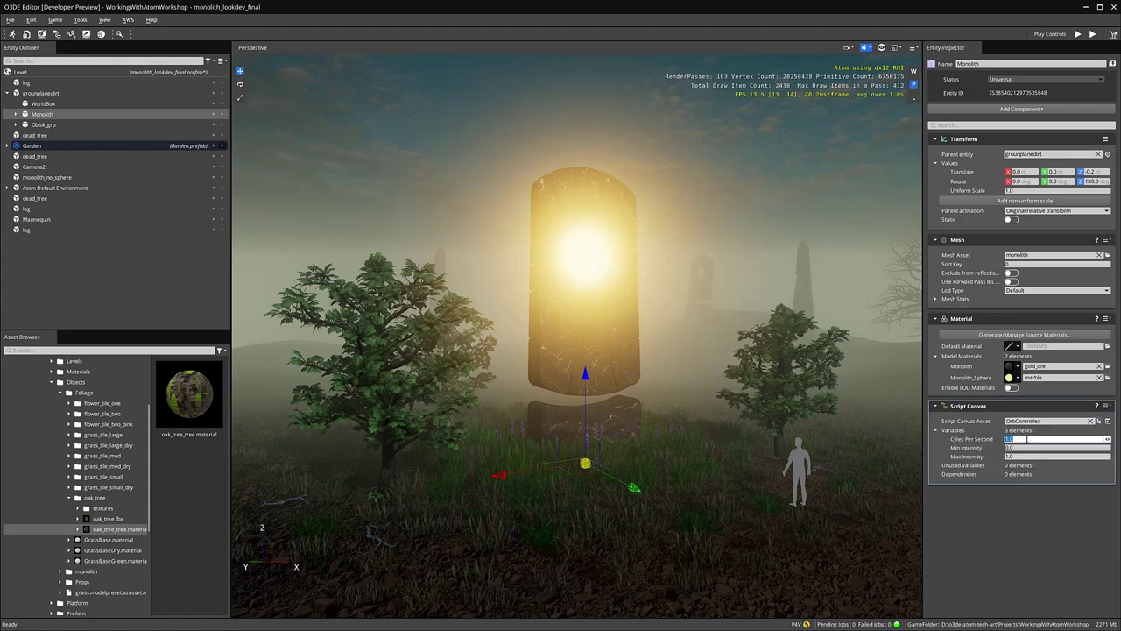
type("0.5")
key("ctrl+a")
left_click(1016, 456)
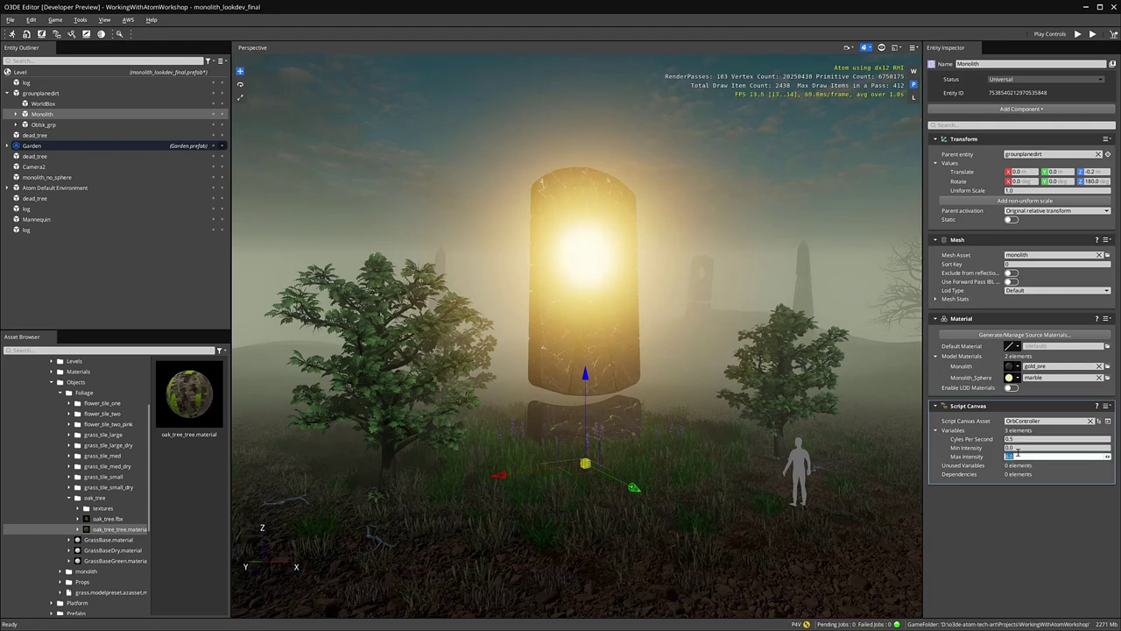
type("6")
left_click(1018, 447)
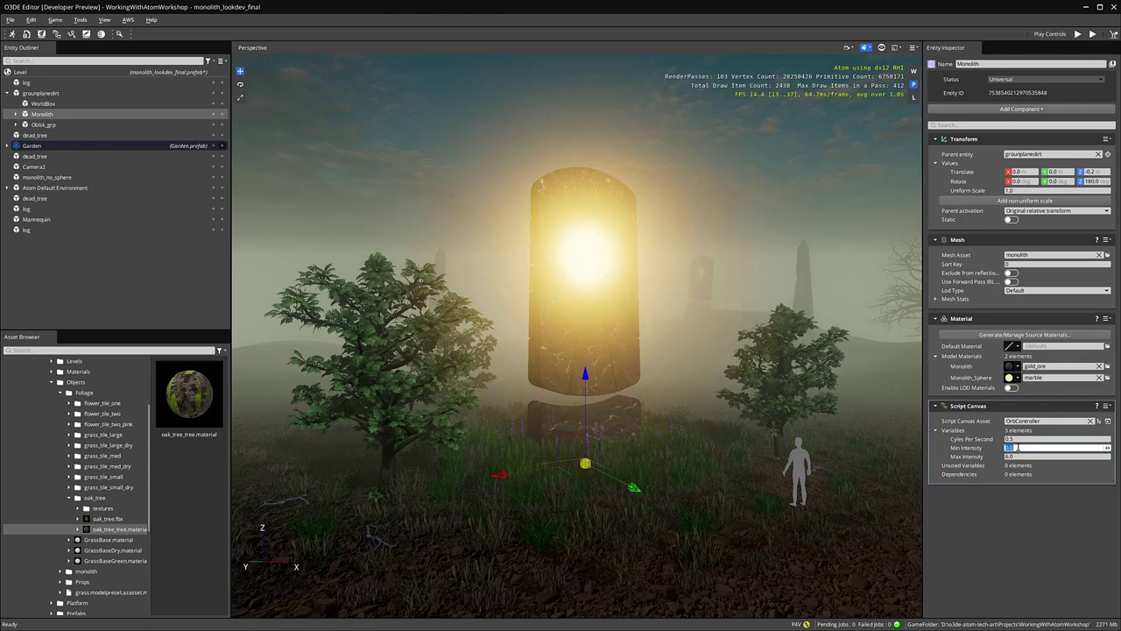
type("5")
key("Return")
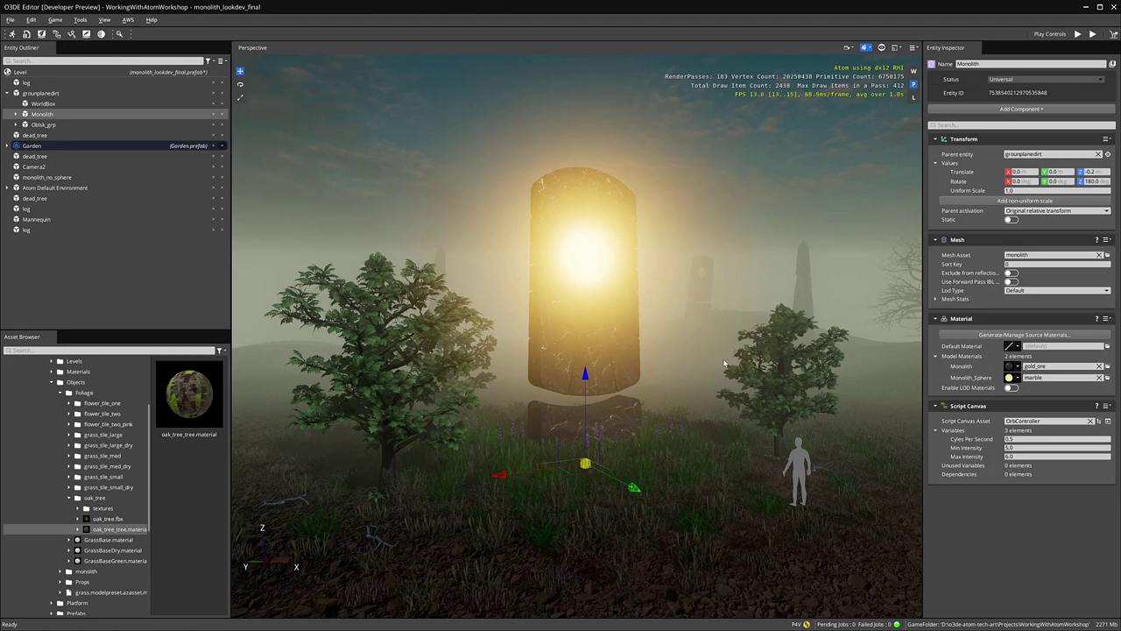
key("ctrl+g")
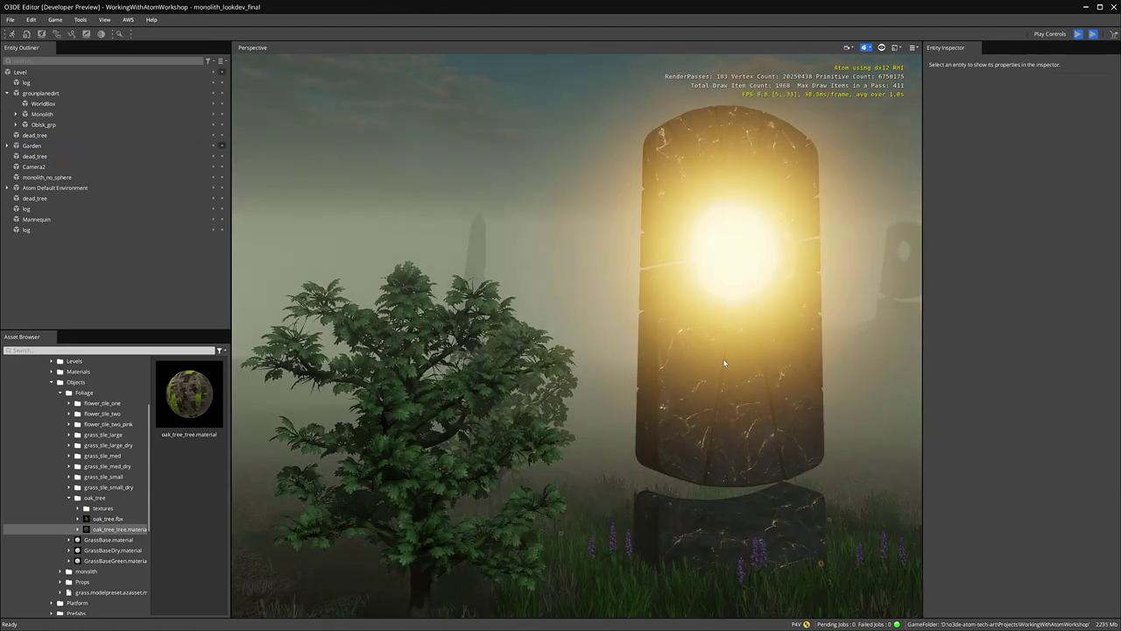